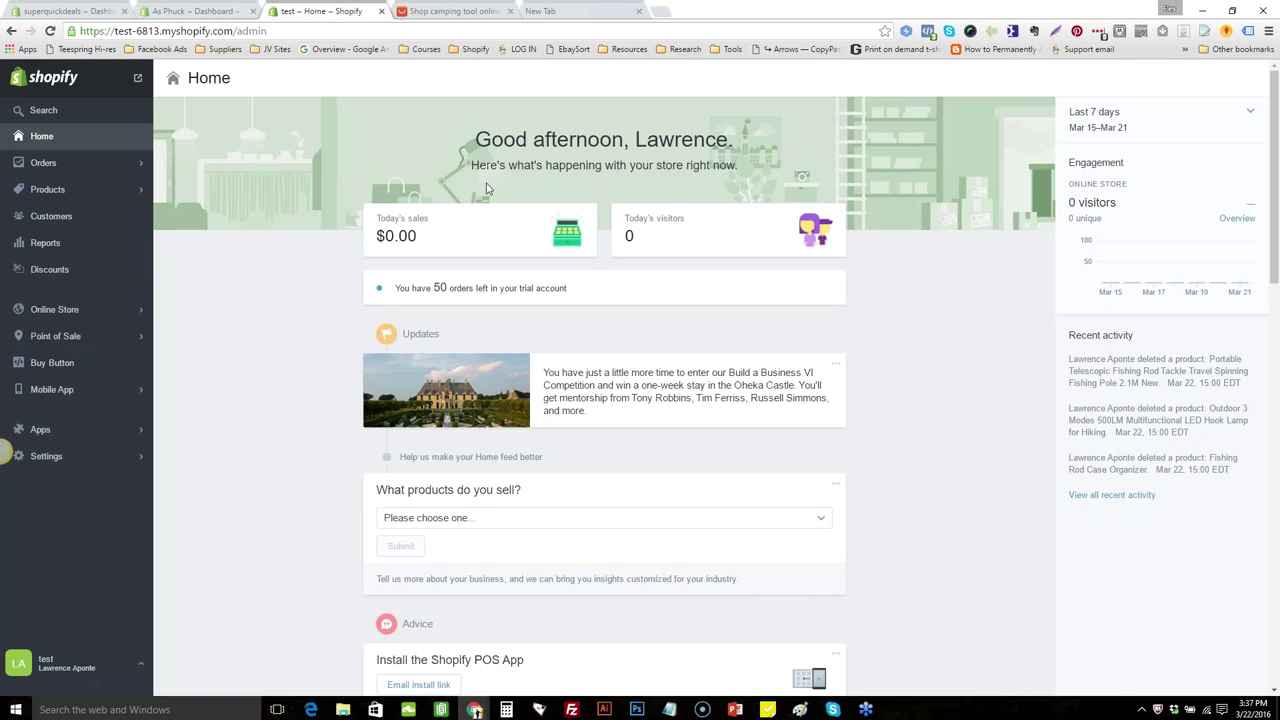
# Check the superquickdeals overview's $143.3k total sales, then move to the As Phuck dashboard
pyautogui.click(88, 12)
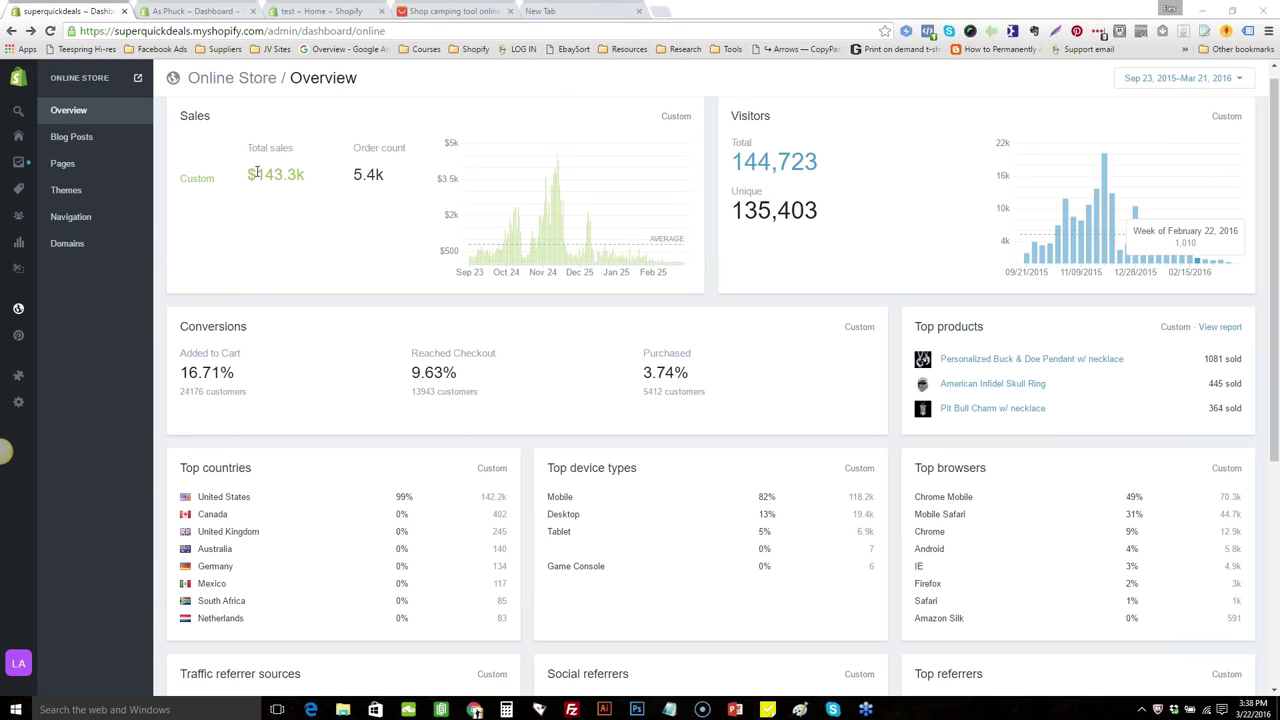
pyautogui.moveTo(256, 175); pyautogui.dragTo(274, 175)
pyautogui.click(280, 216)
pyautogui.click(212, 10)
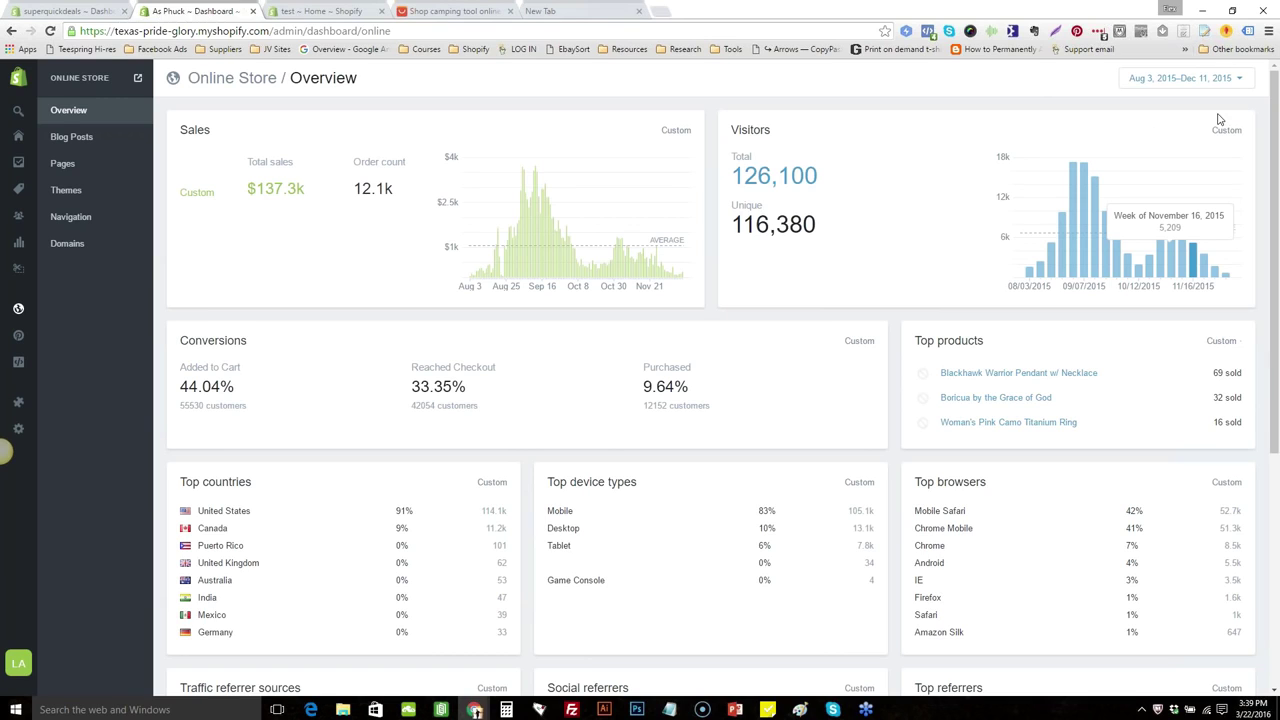
# Review the texas-pride-glory overview ($137.3k sales, 126,100 visitors), then return to the camping tool results
pyautogui.moveTo(1272, 128)
pyautogui.mouseDown()
pyautogui.moveTo(1277, 225)
pyautogui.moveTo(1277, 114)
pyautogui.mouseUp()
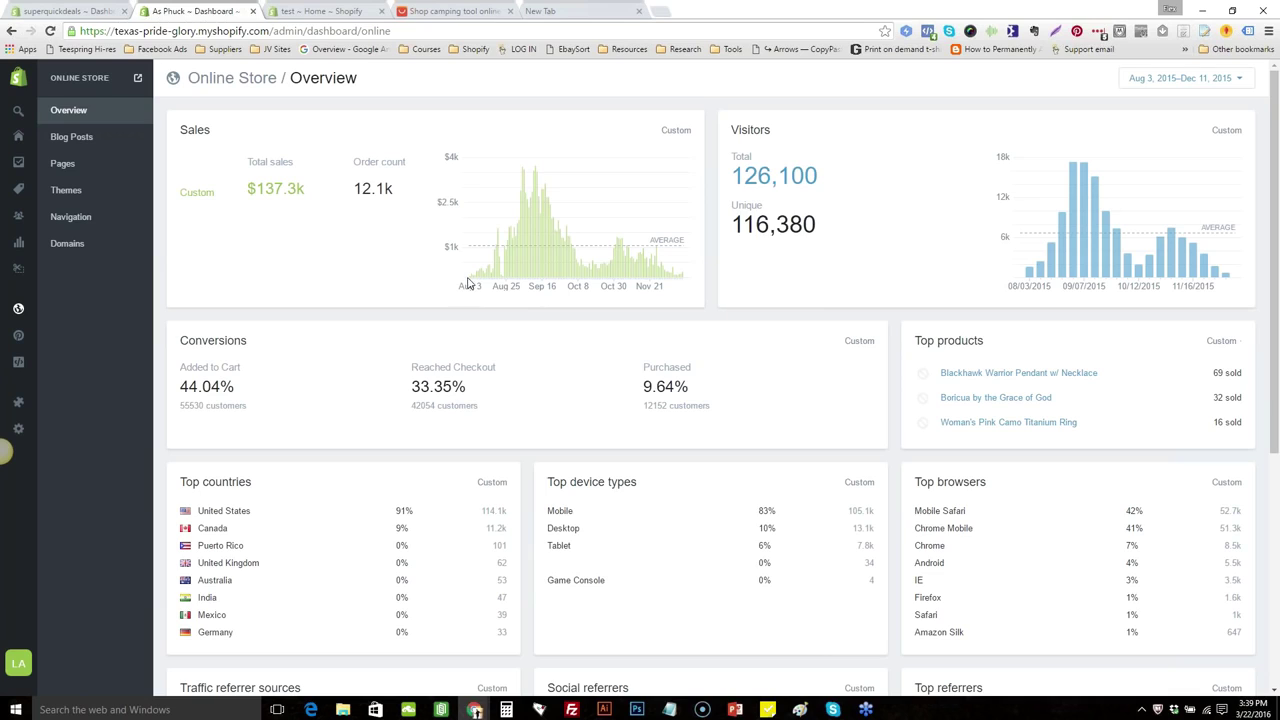
pyautogui.moveTo(478, 277)
pyautogui.click(453, 10)
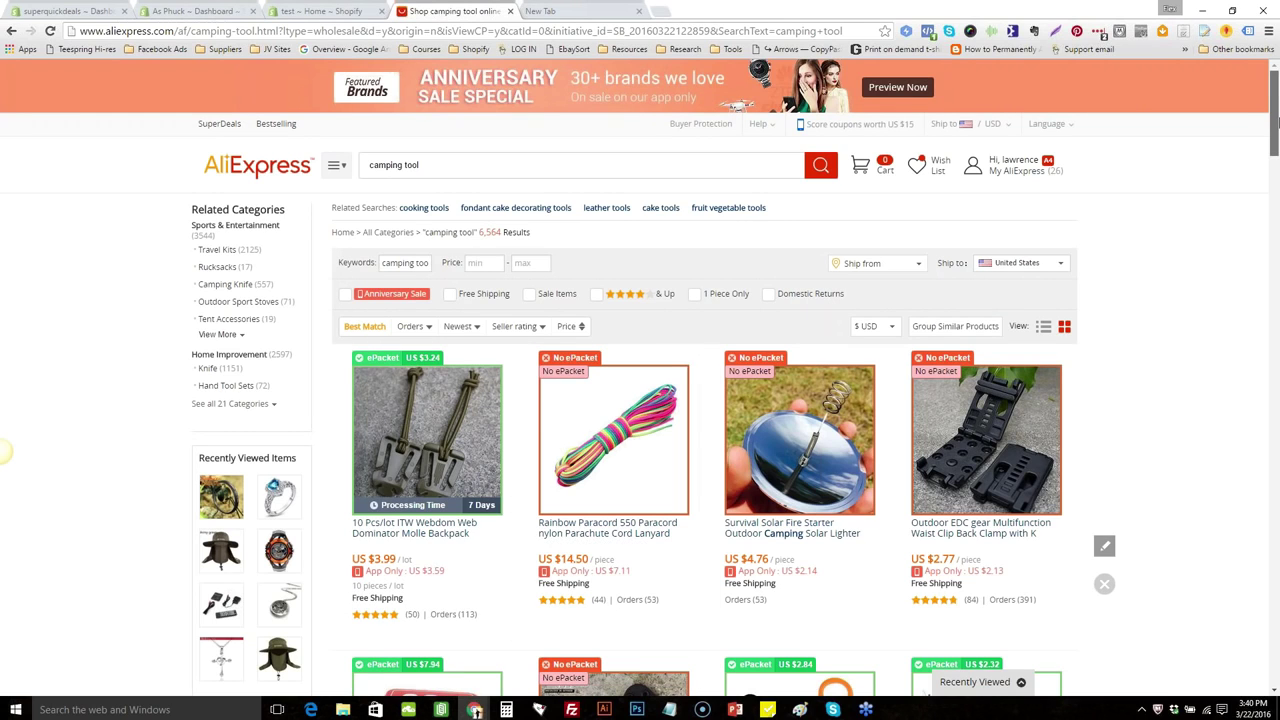
# Open the 10 Pcs/lot ITW Webdom buckle listing at US $3.99, then return to the AliExpress home page
pyautogui.moveTo(1276, 120); pyautogui.dragTo(1277, 134)
pyautogui.scroll(-2, 1100, 300)
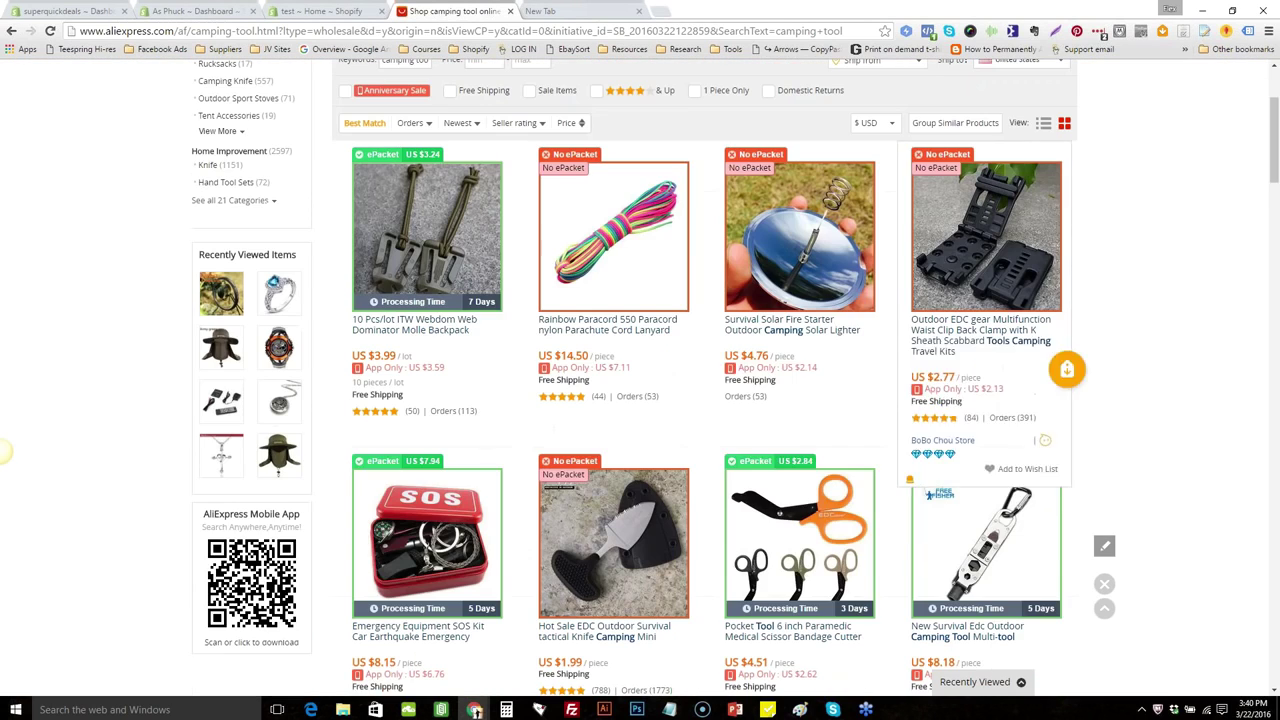
pyautogui.click(470, 388)
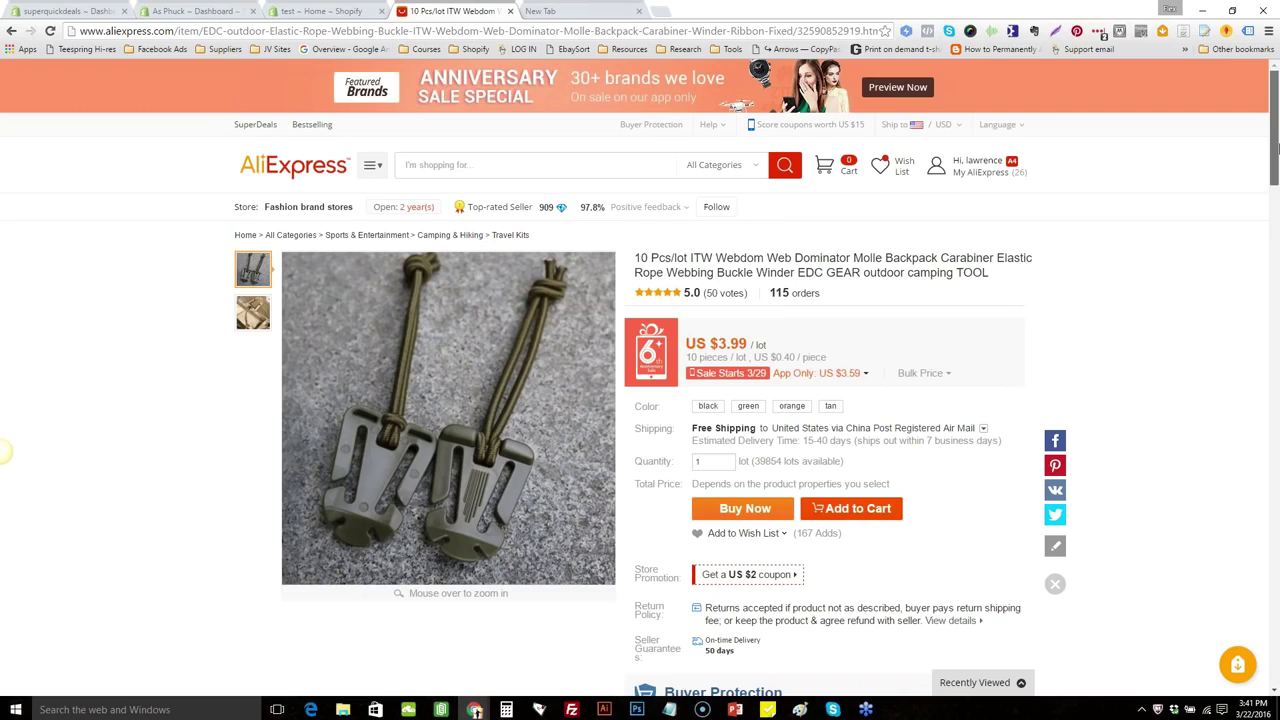
pyautogui.moveTo(1276, 148)
pyautogui.mouseDown()
pyautogui.moveTo(1276, 302)
pyautogui.moveTo(1276, 160)
pyautogui.mouseUp()
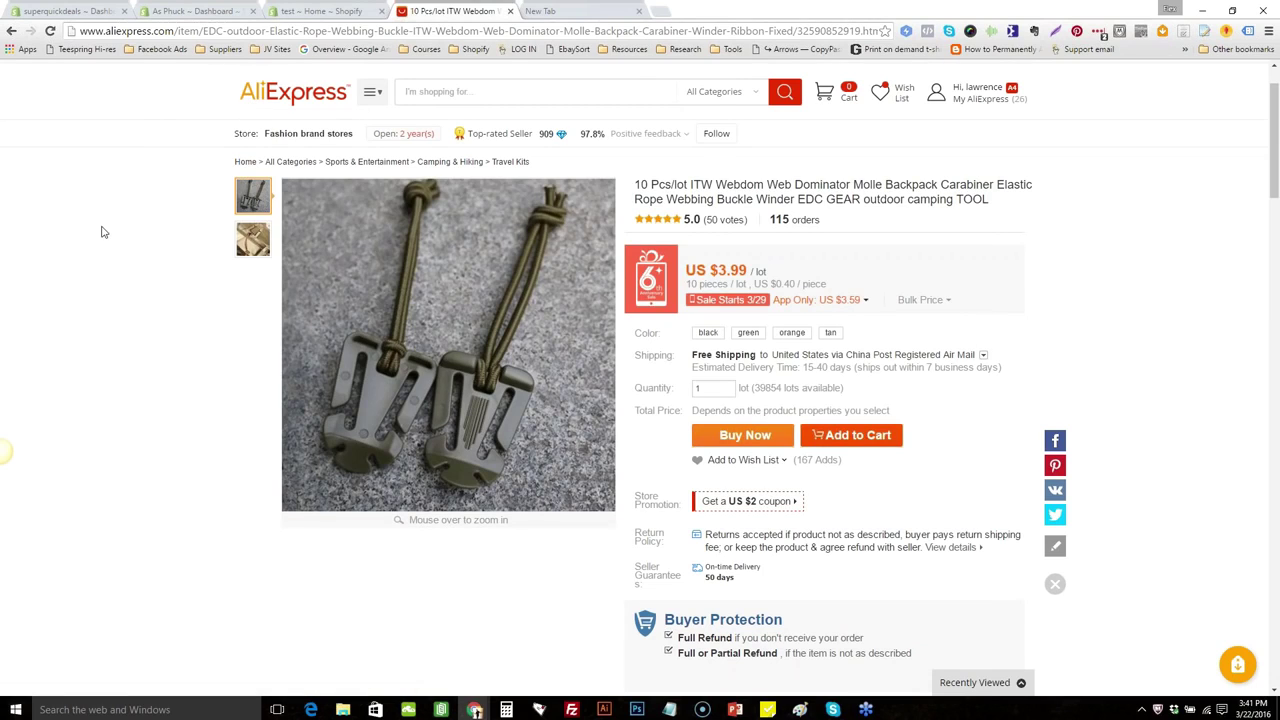
pyautogui.click(272, 100)
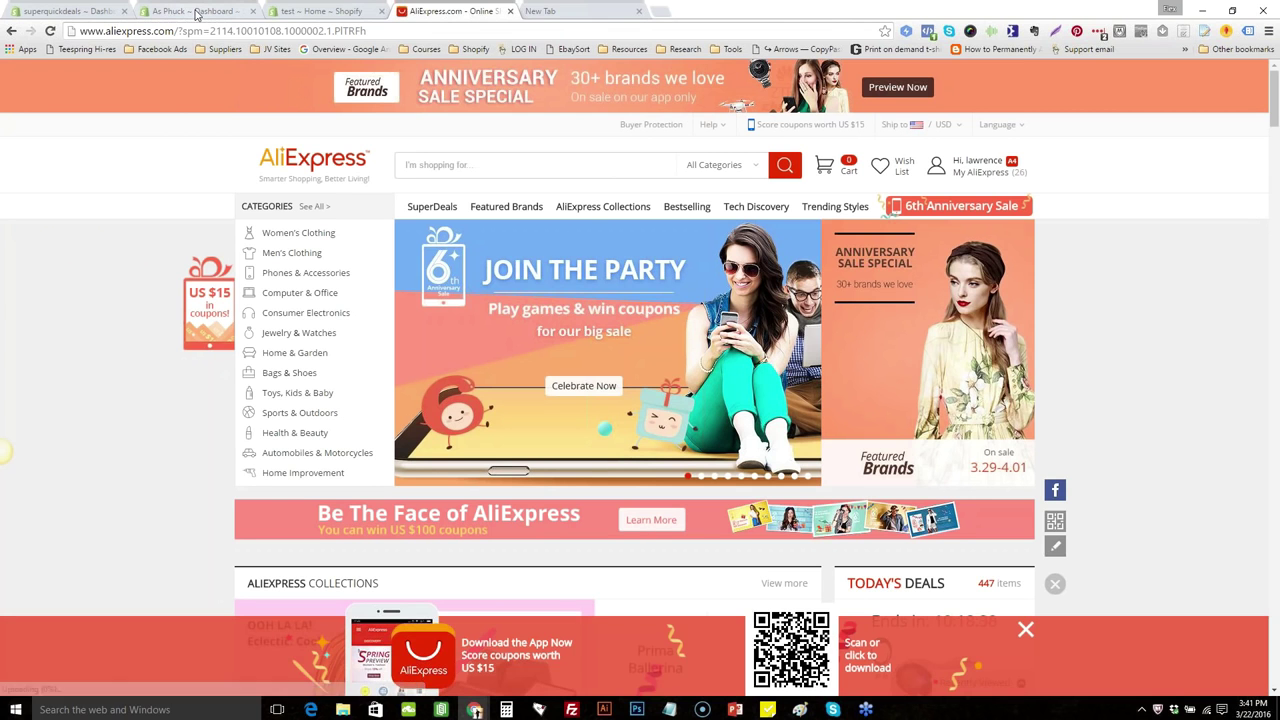
pyautogui.click(197, 12)
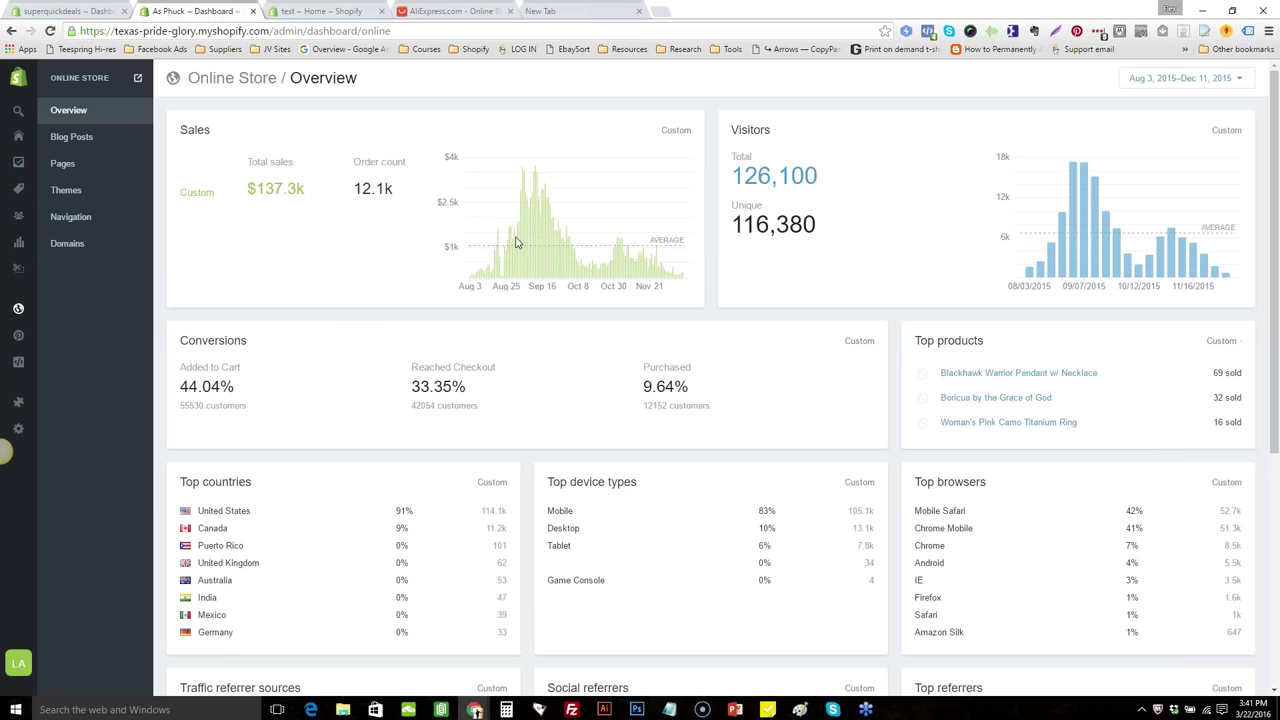
pyautogui.moveTo(523, 247)
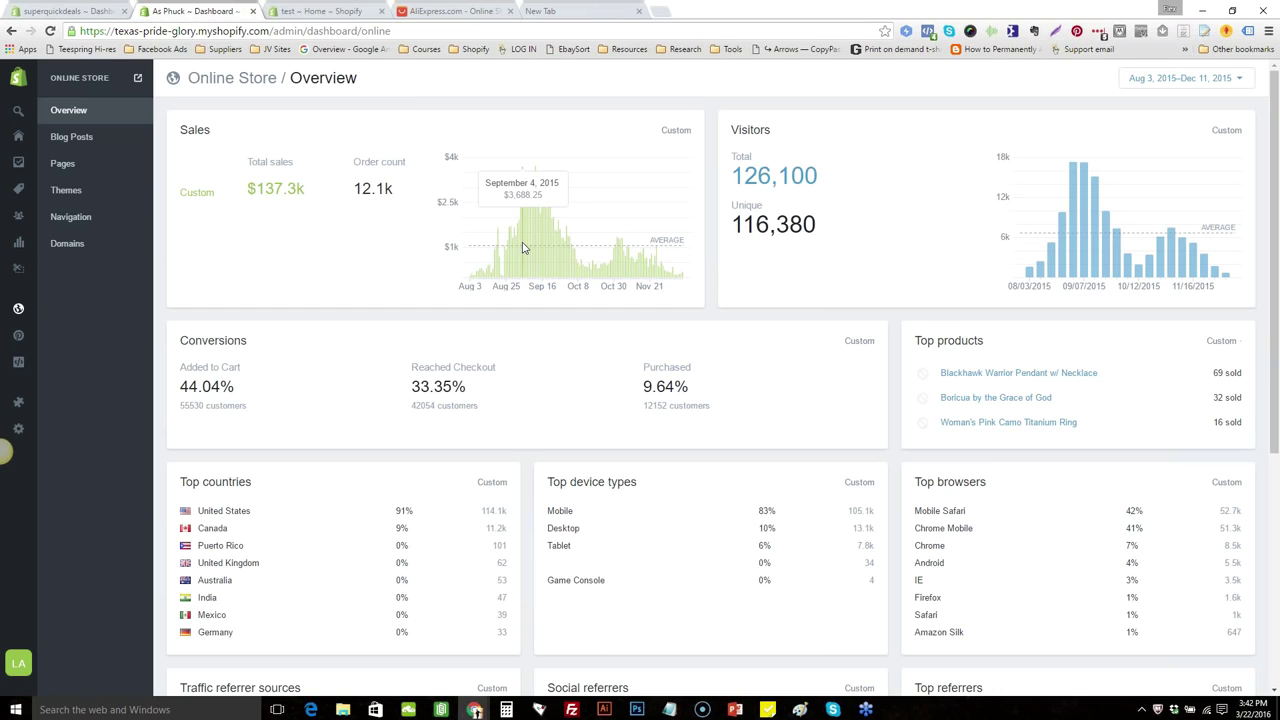
# Search AliExpress for 'hard hat', bringing up 1,602 results led by a Deltaplus helmet
pyautogui.click(452, 11)
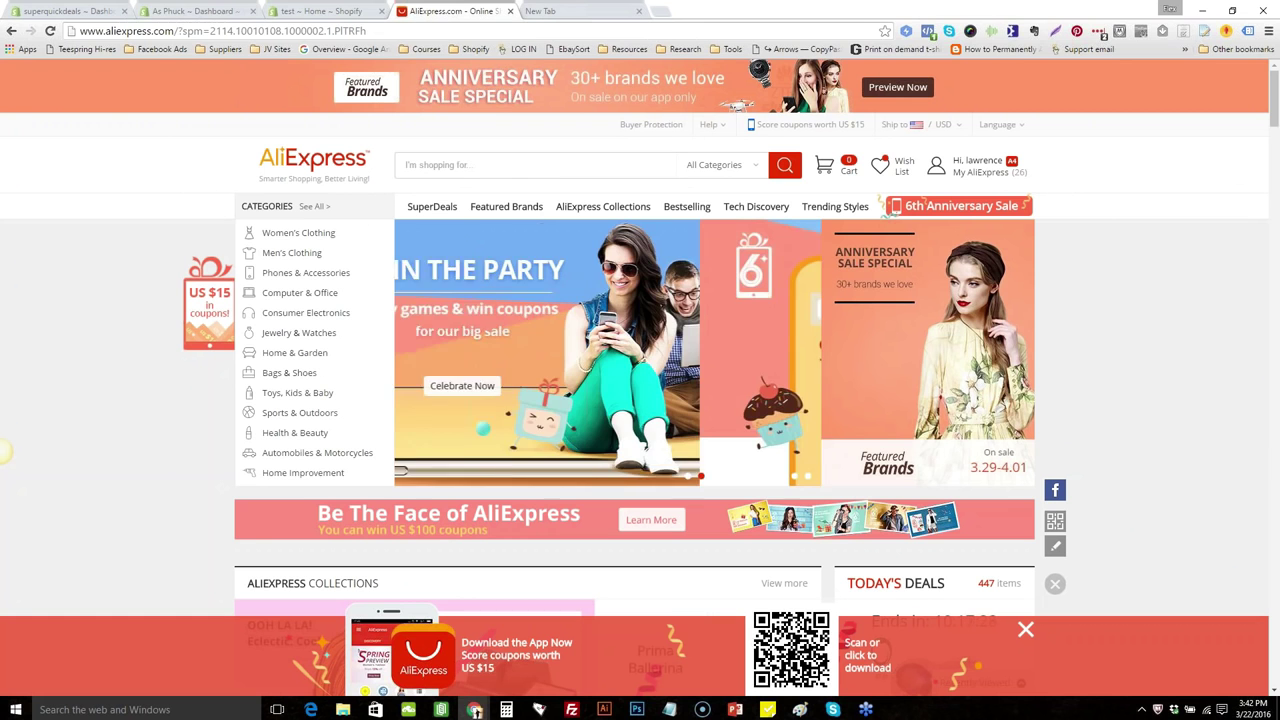
pyautogui.click(486, 173)
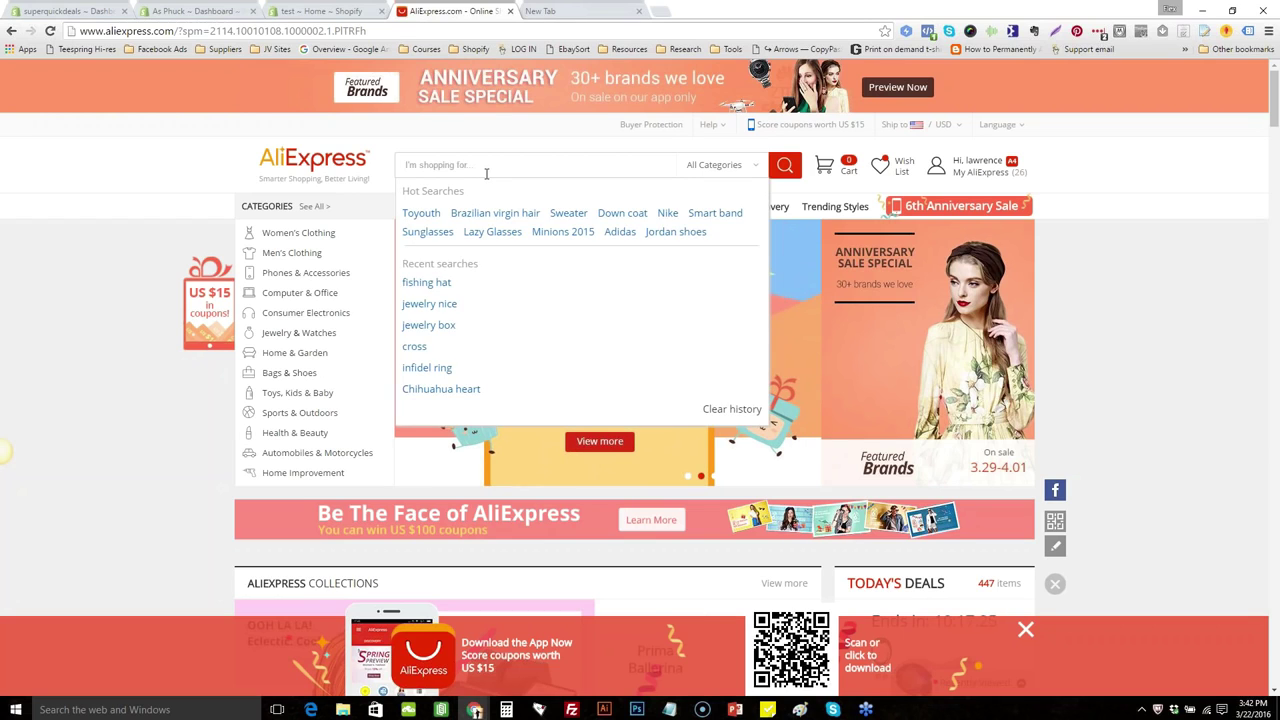
pyautogui.write('hard hat')
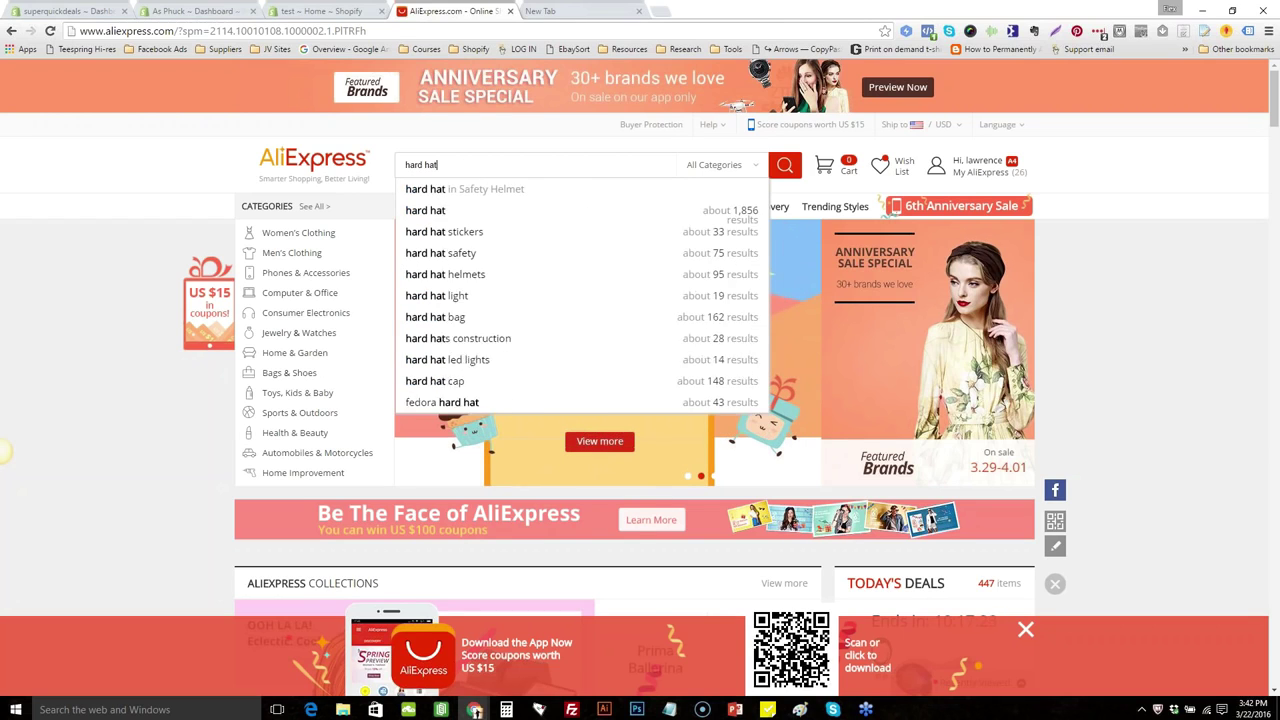
pyautogui.press('Return')
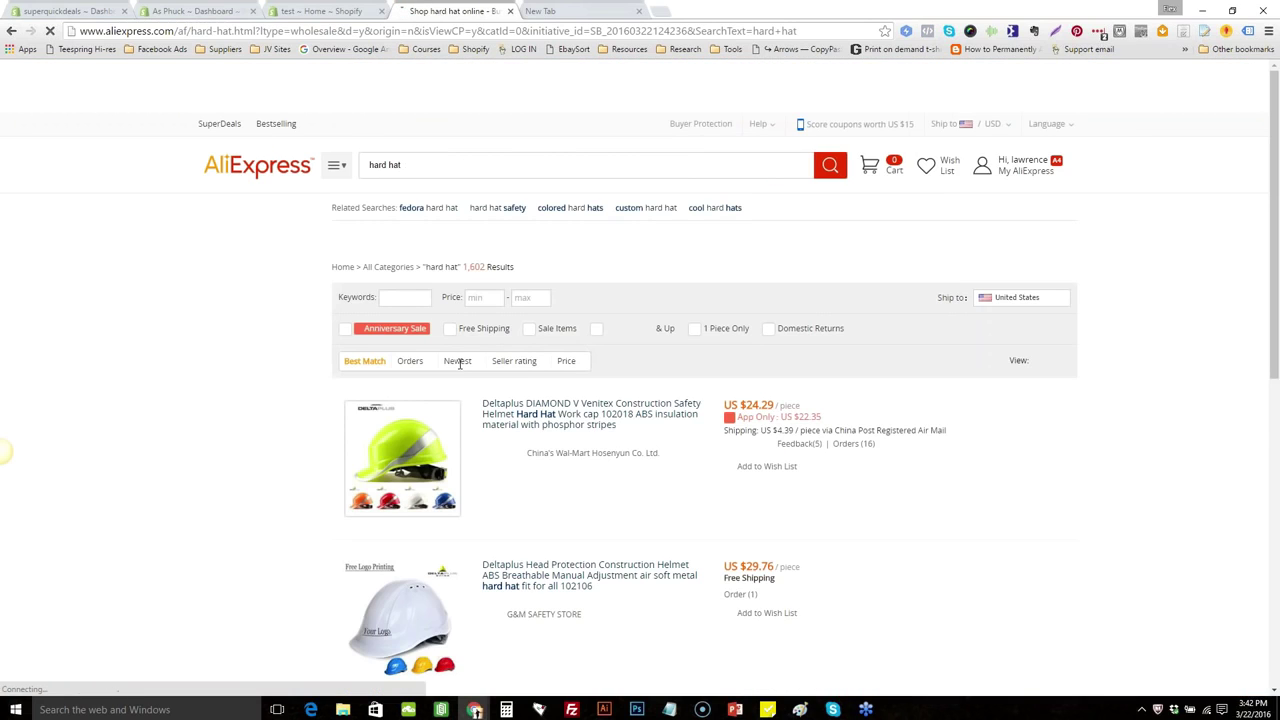
pyautogui.moveTo(433, 430)
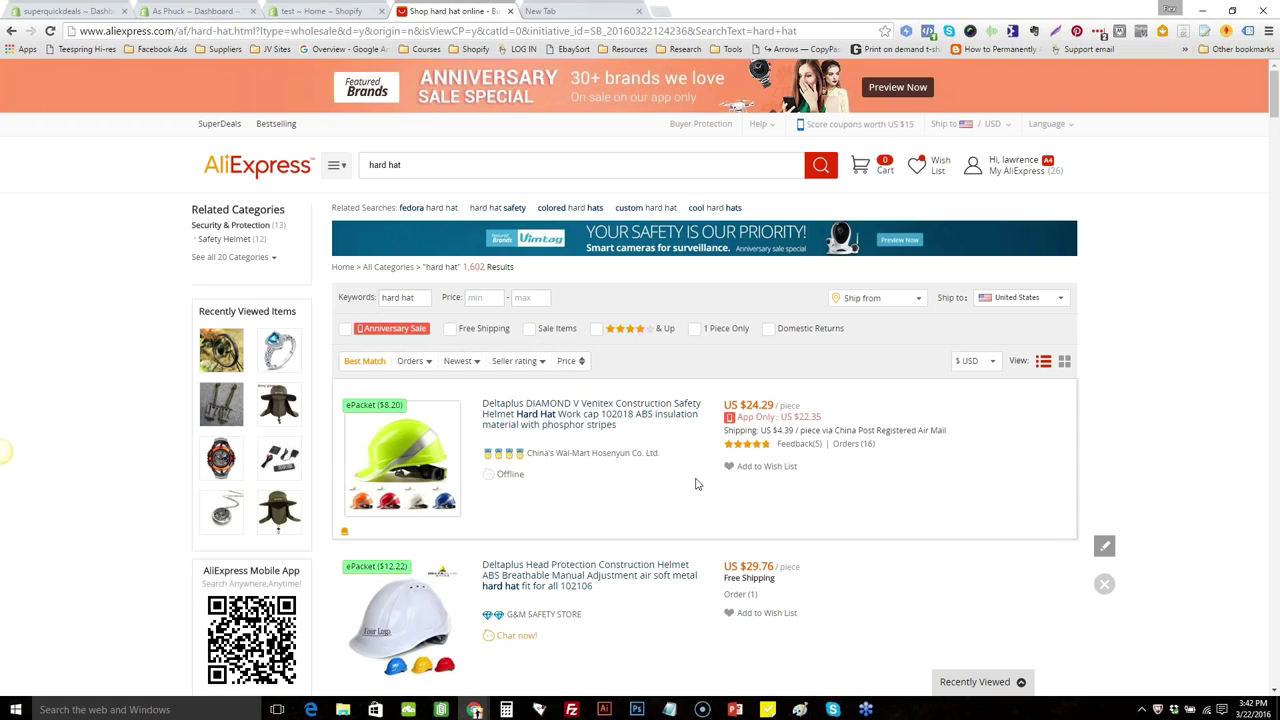
# Look over the Deltaplus DIAMOND V helmet listing at US $24.29, then go back to the results
pyautogui.click(535, 422)
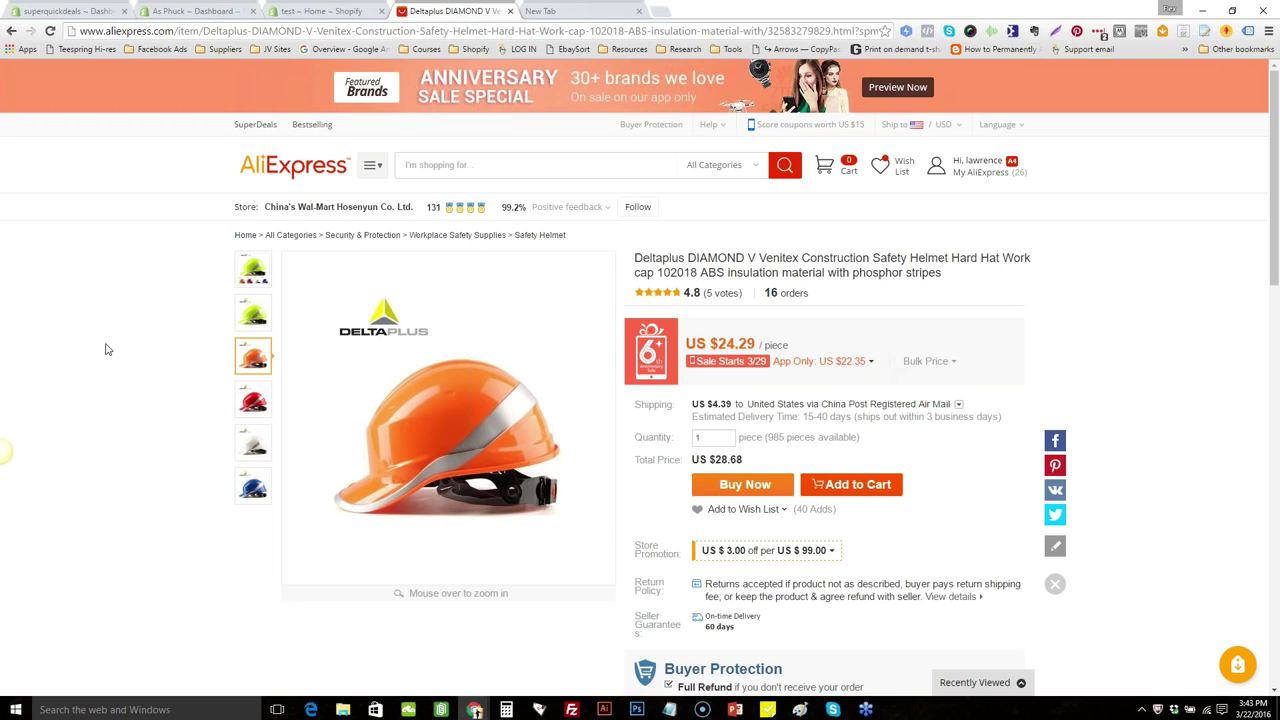
pyautogui.moveTo(351, 288)
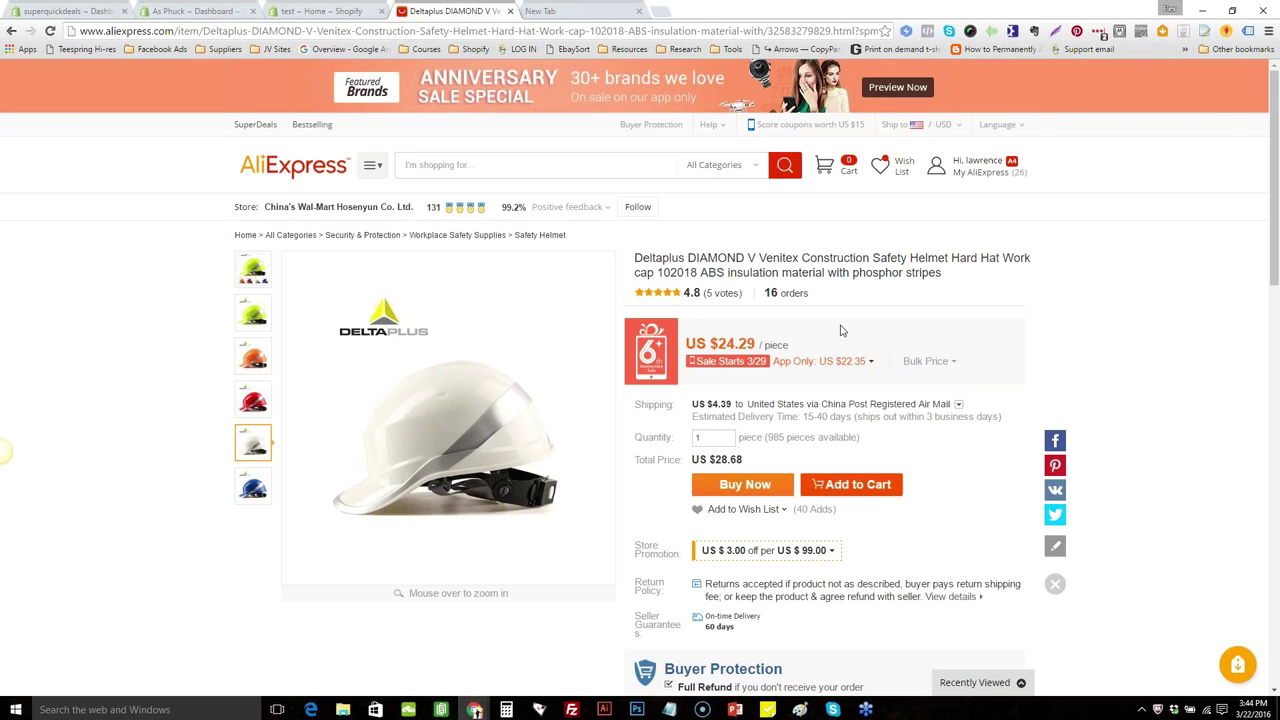
pyautogui.moveTo(325, 207)
pyautogui.moveTo(253, 314)
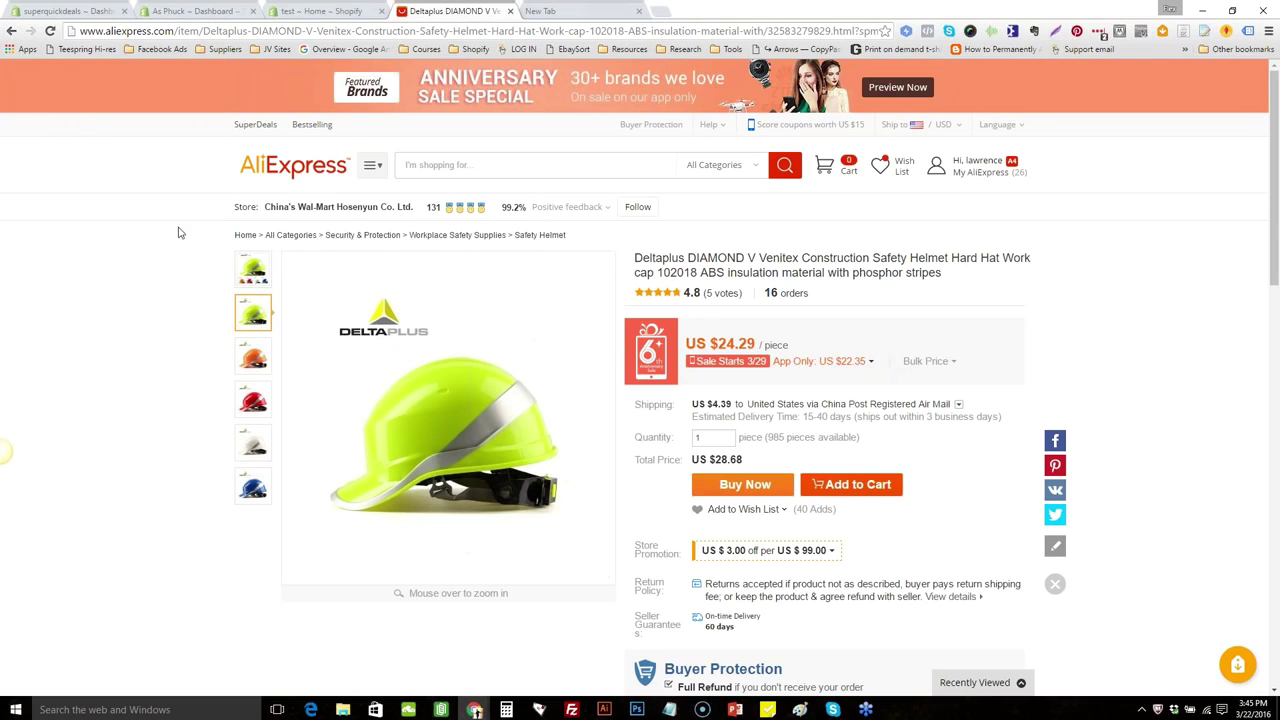
pyautogui.click(12, 31)
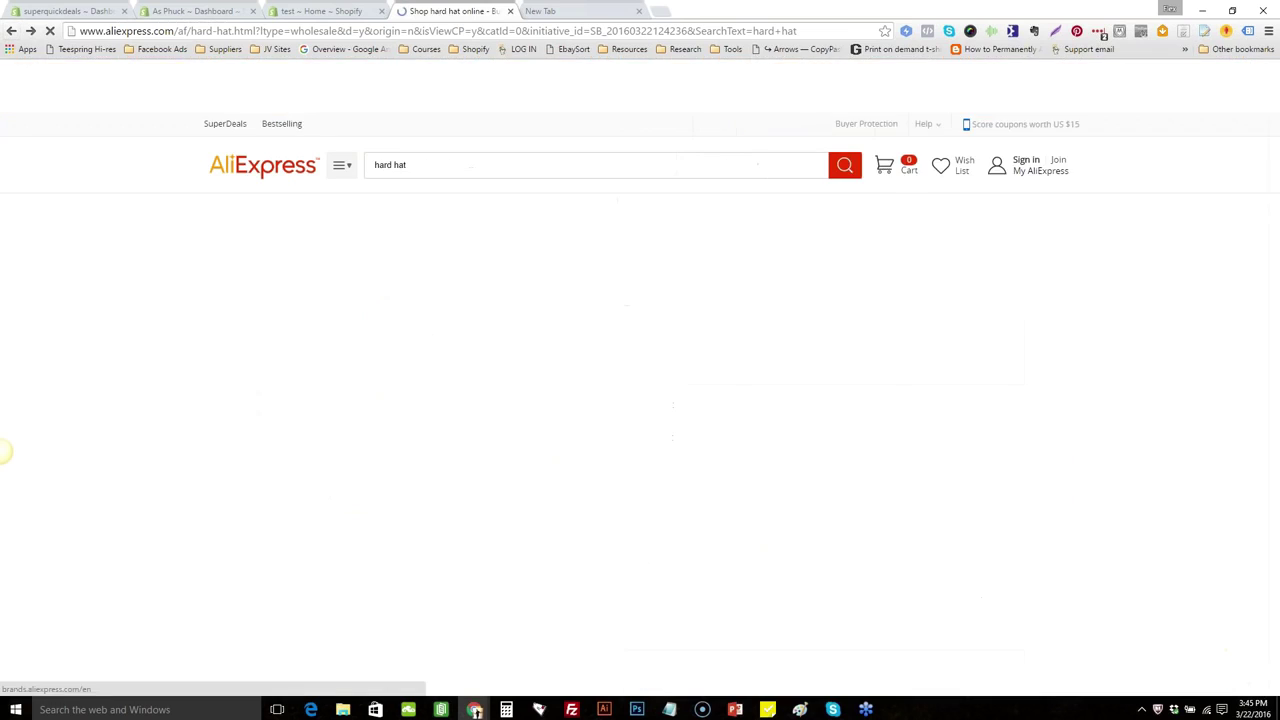
# Go through Jewelry & Watches in the categories menu to the Trendy Necklaces listing
pyautogui.moveTo(335, 165)
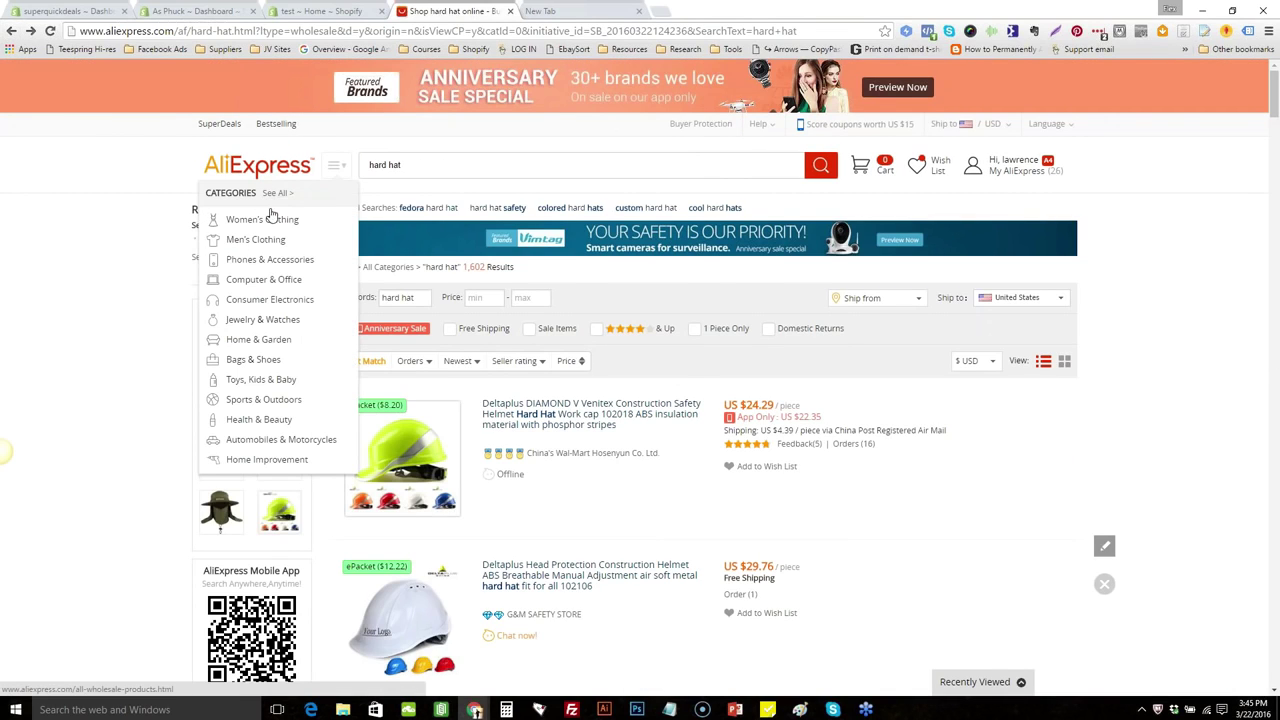
pyautogui.moveTo(269, 258)
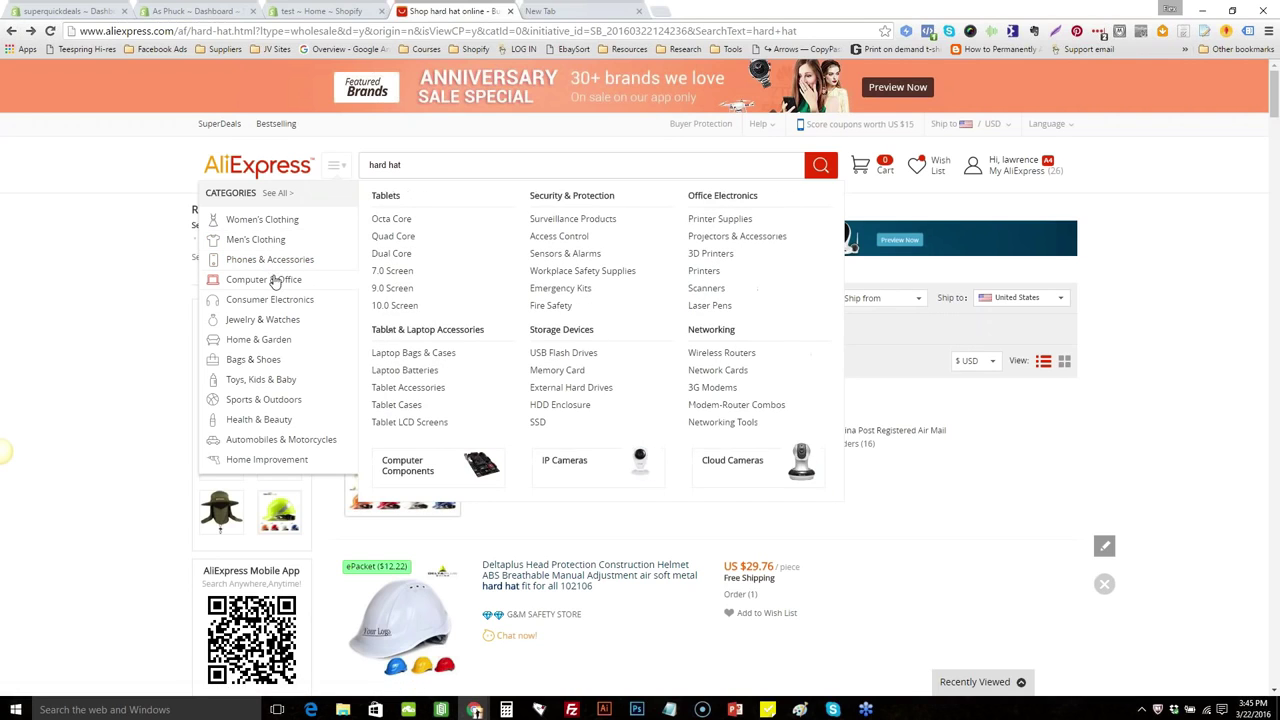
pyautogui.moveTo(280, 300)
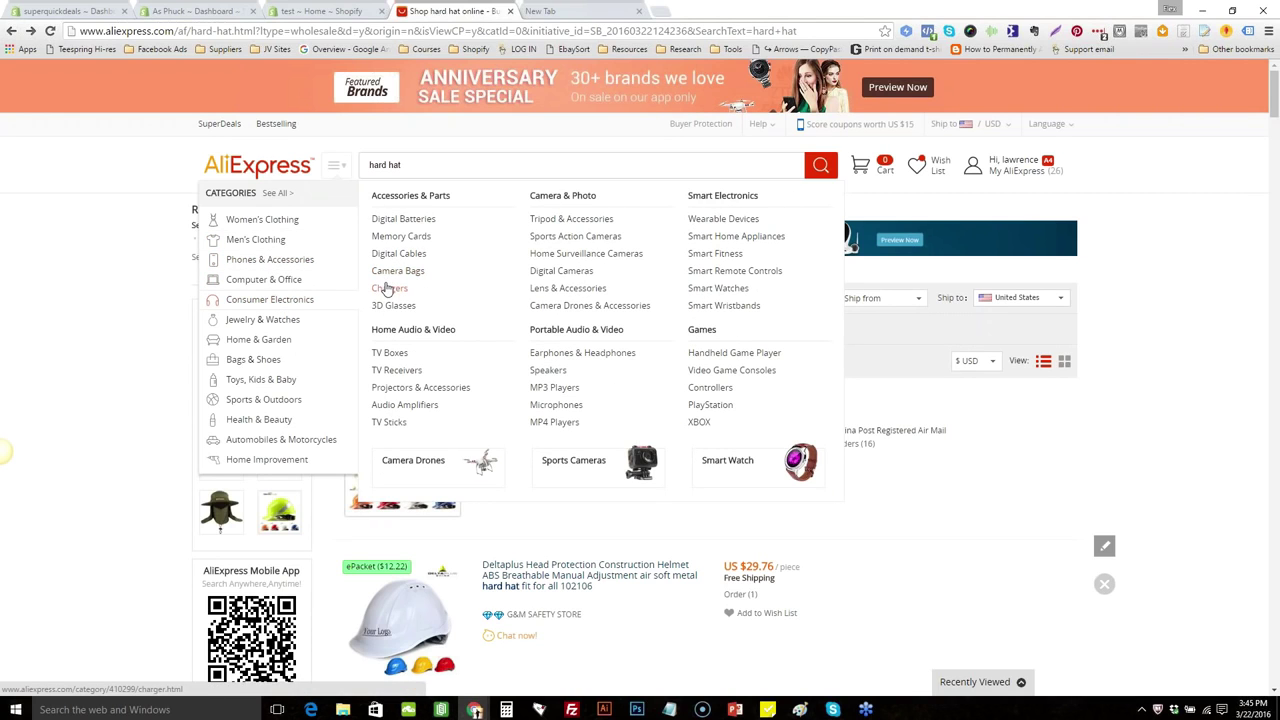
pyautogui.moveTo(305, 320)
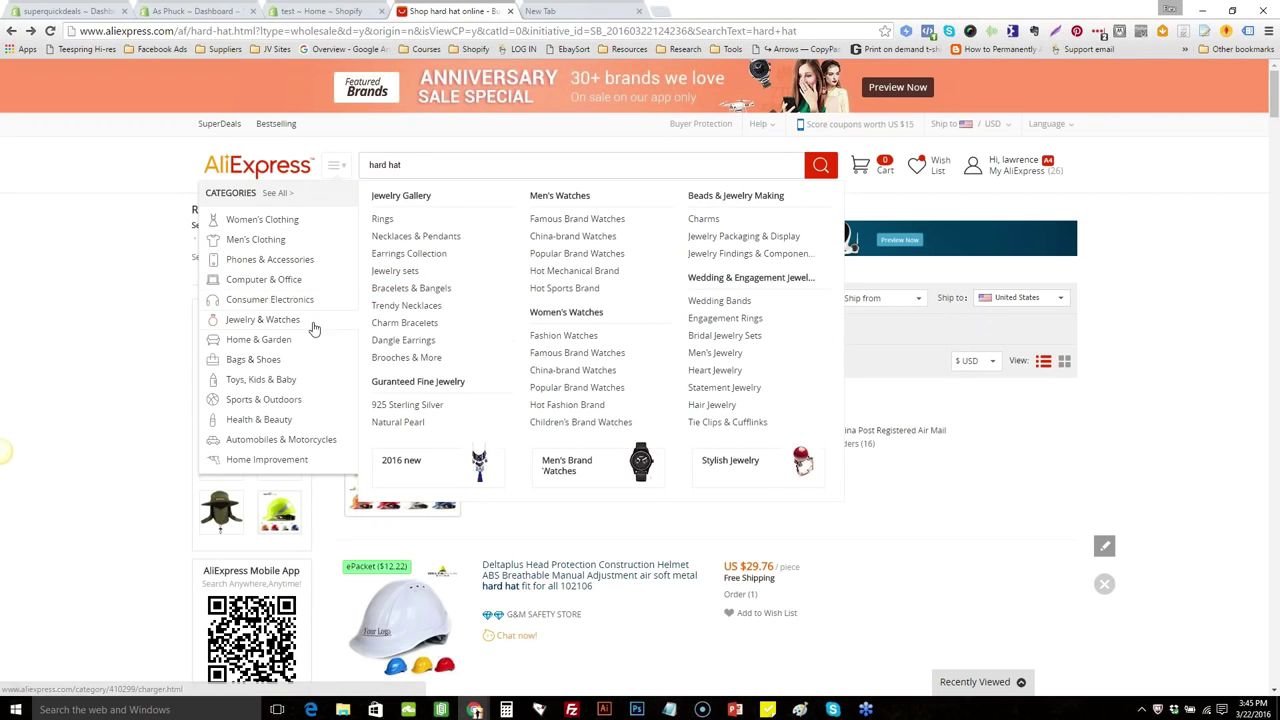
pyautogui.click(406, 305)
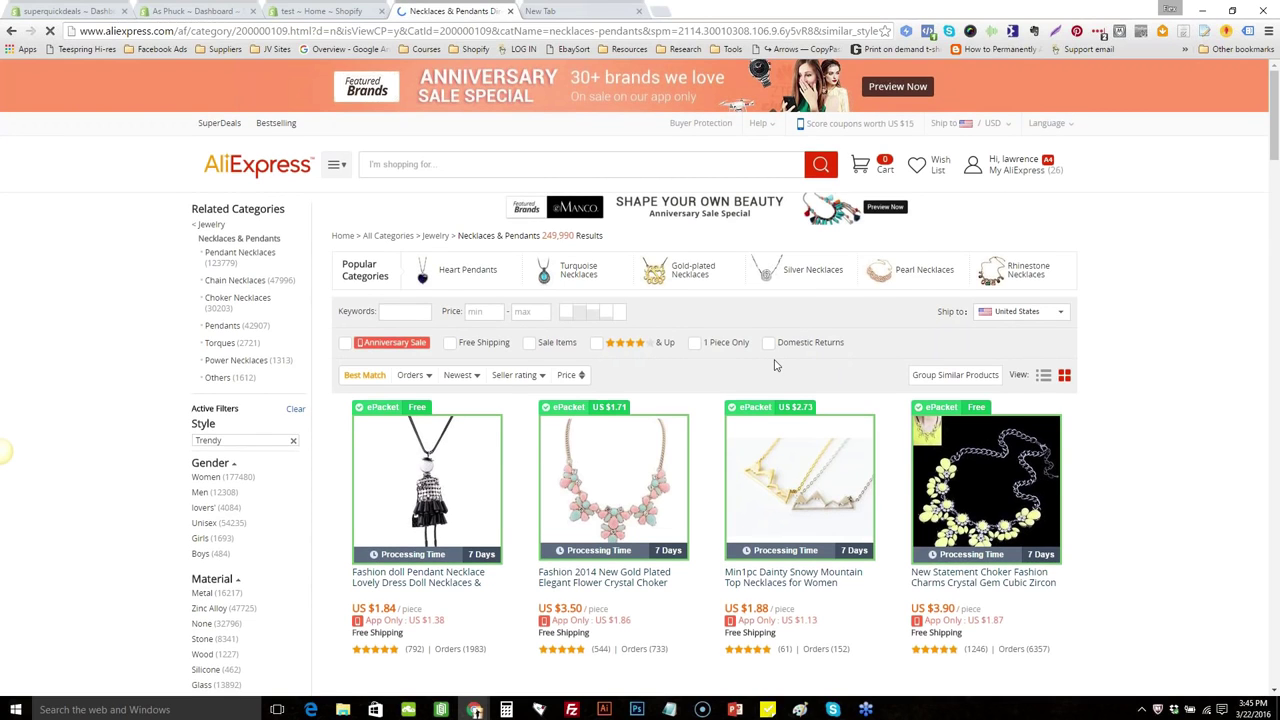
# Scroll down the necklace results and open the 2016 Newest Moon Pendants & Necklace listing
pyautogui.scroll(-1, 774, 365)
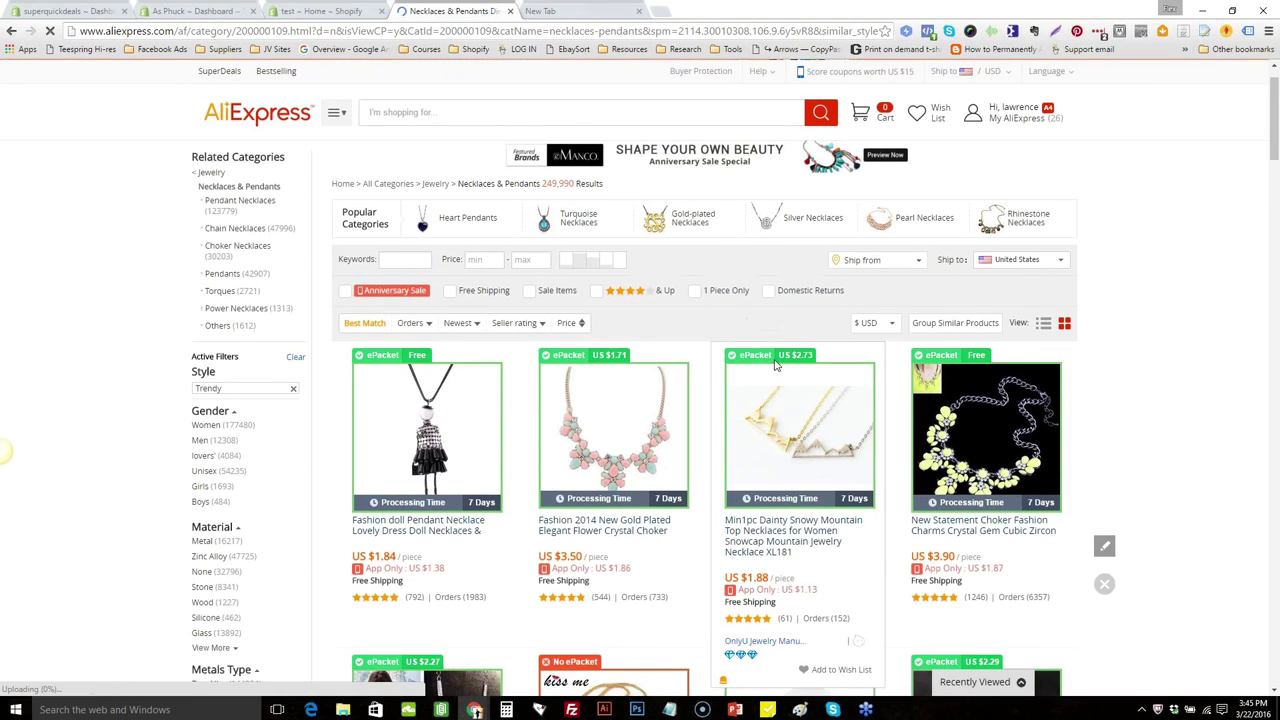
pyautogui.scroll(-3, 776, 366)
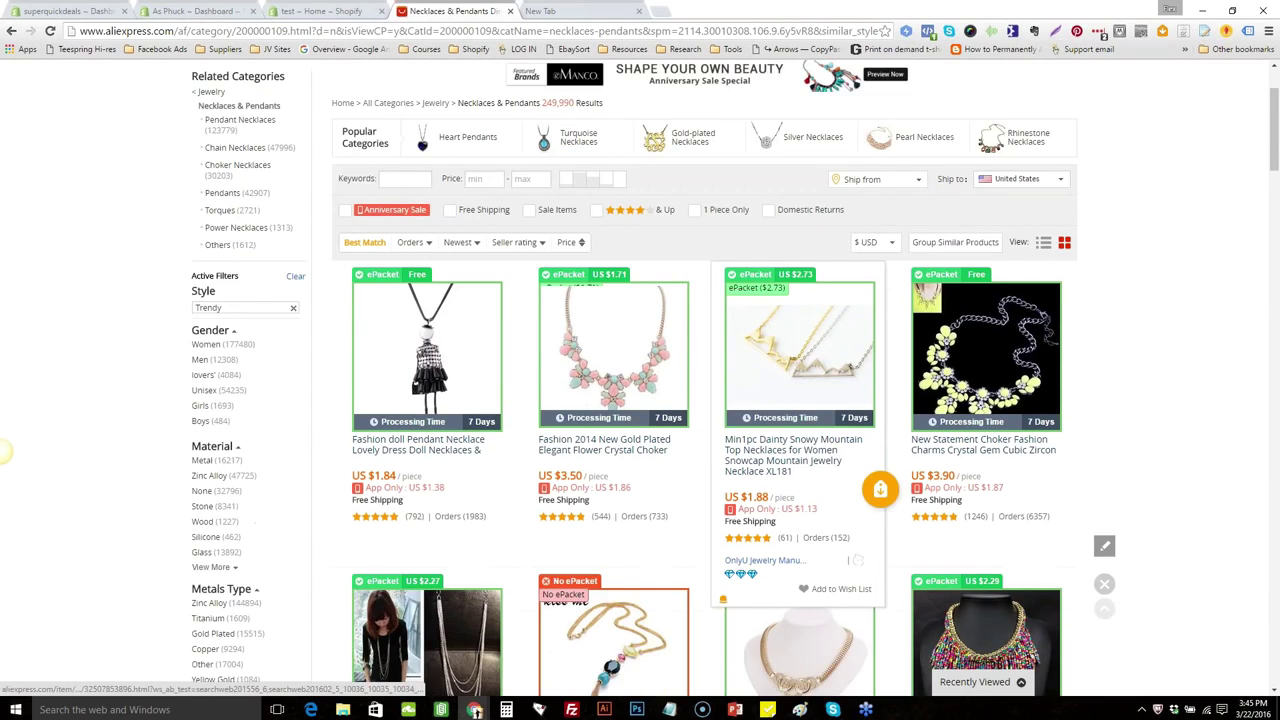
pyautogui.scroll(-1, 776, 366)
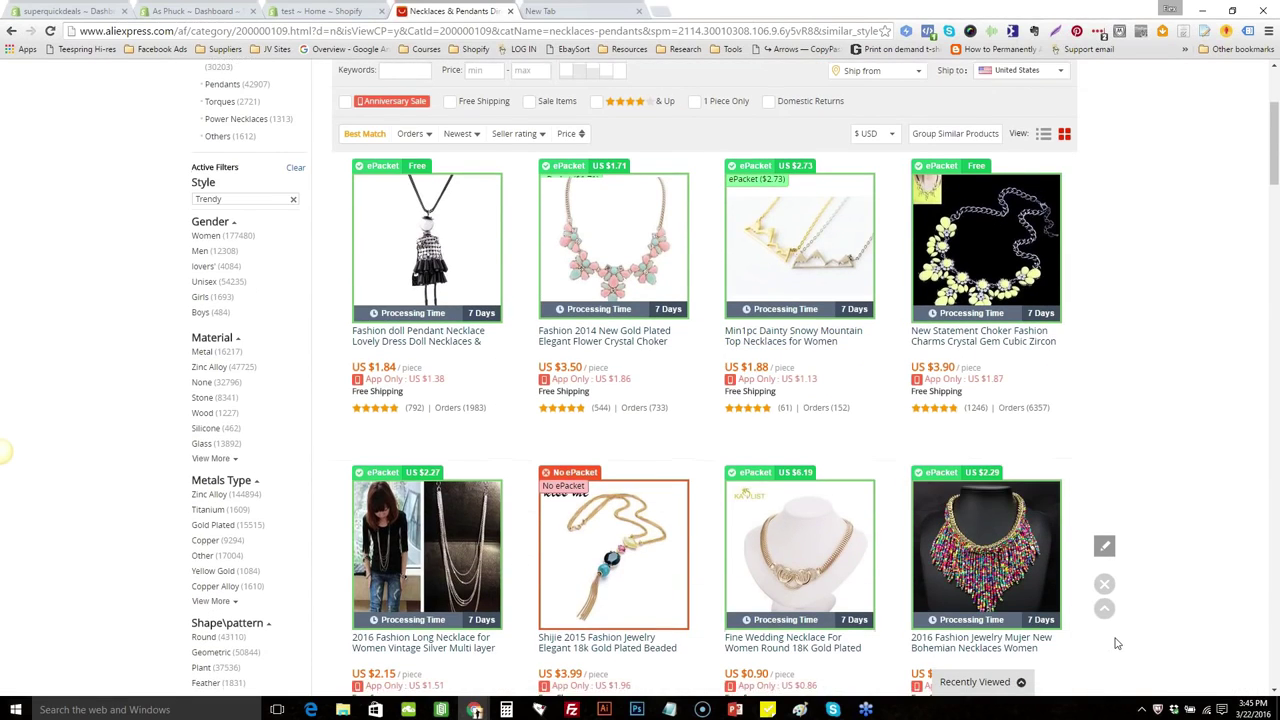
pyautogui.scroll(-3, 1117, 643)
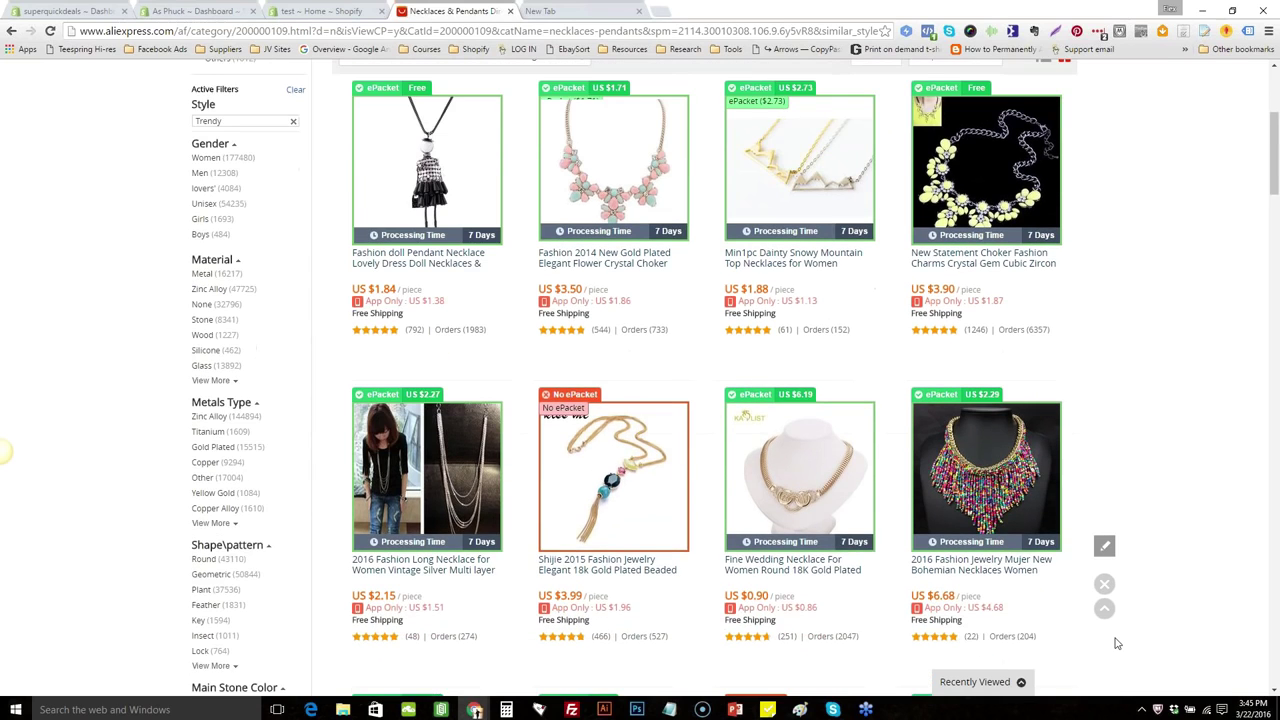
pyautogui.scroll(-2, 1117, 643)
pyautogui.scroll(-1, 1117, 643)
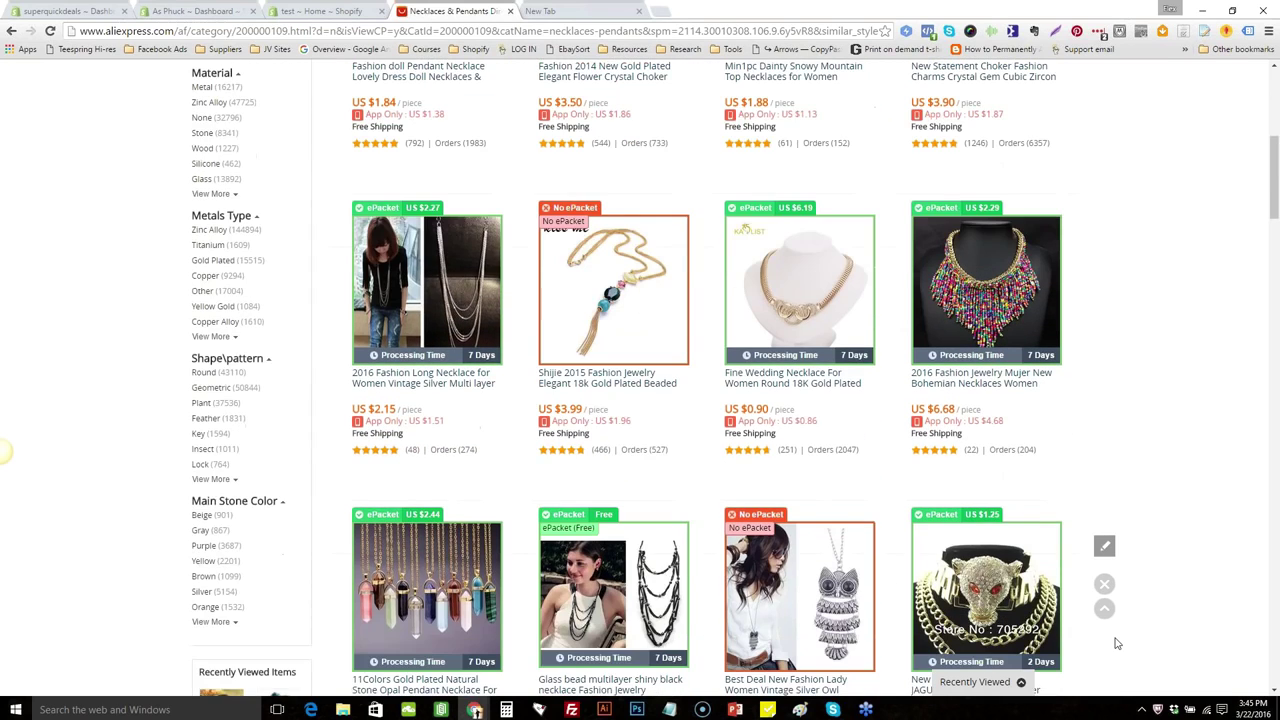
pyautogui.scroll(-4, 1117, 643)
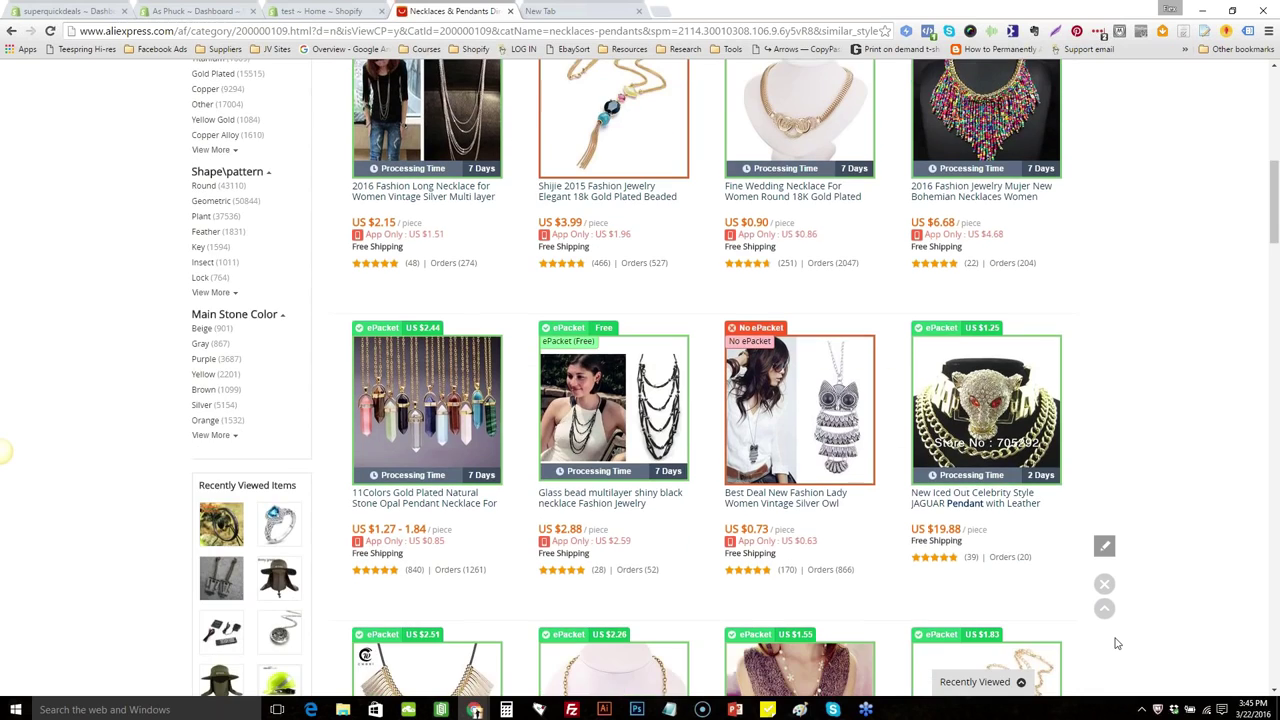
pyautogui.scroll(-1, 1117, 643)
pyautogui.scroll(-2, 1117, 643)
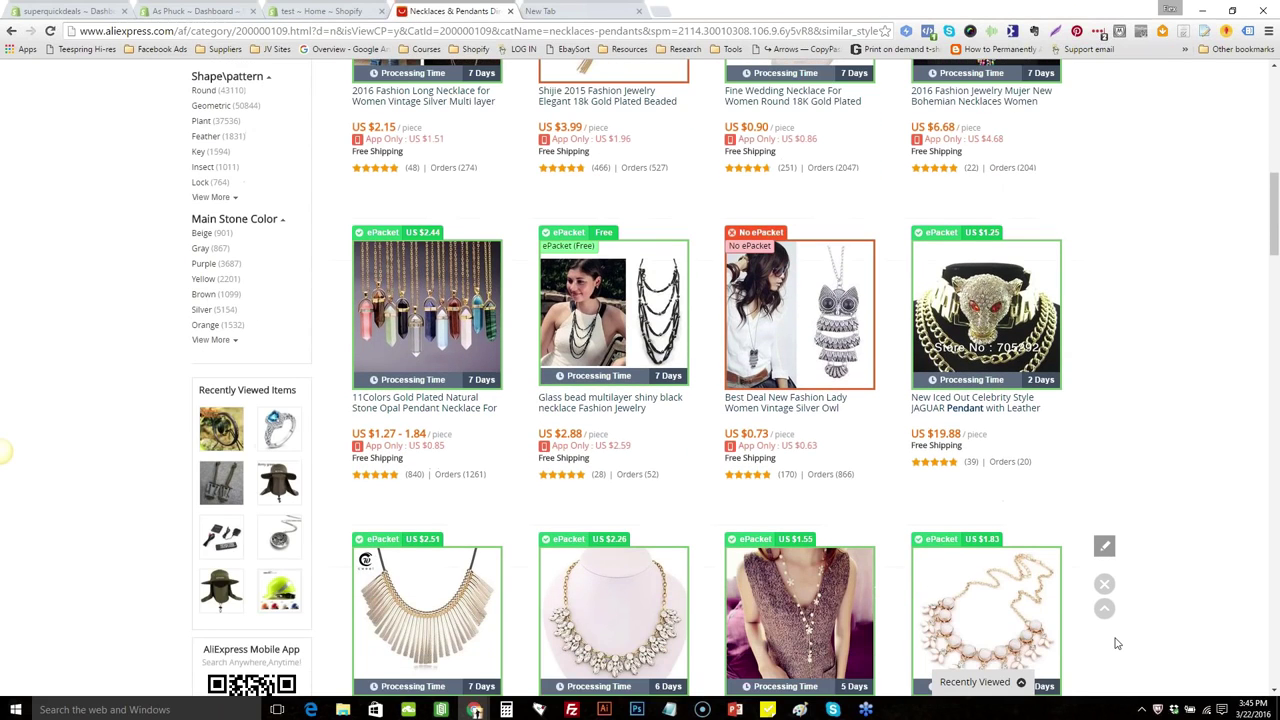
pyautogui.scroll(-1, 1117, 643)
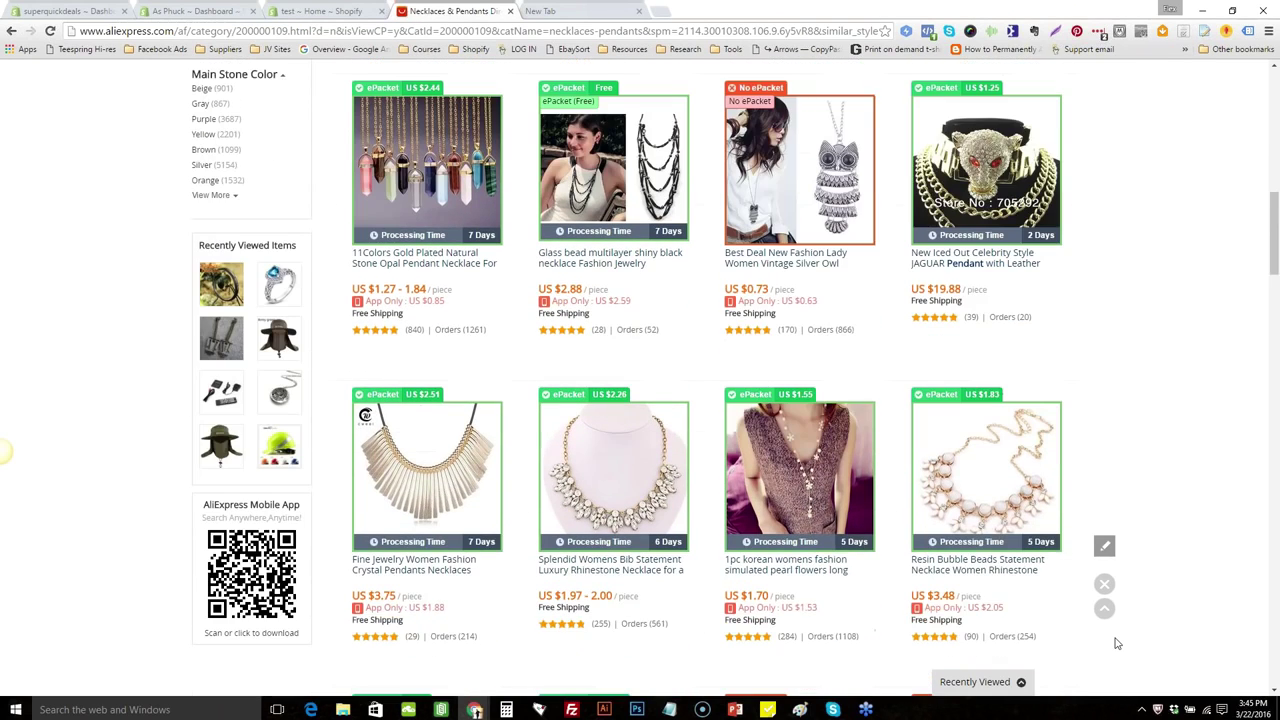
pyautogui.scroll(-3, 1117, 643)
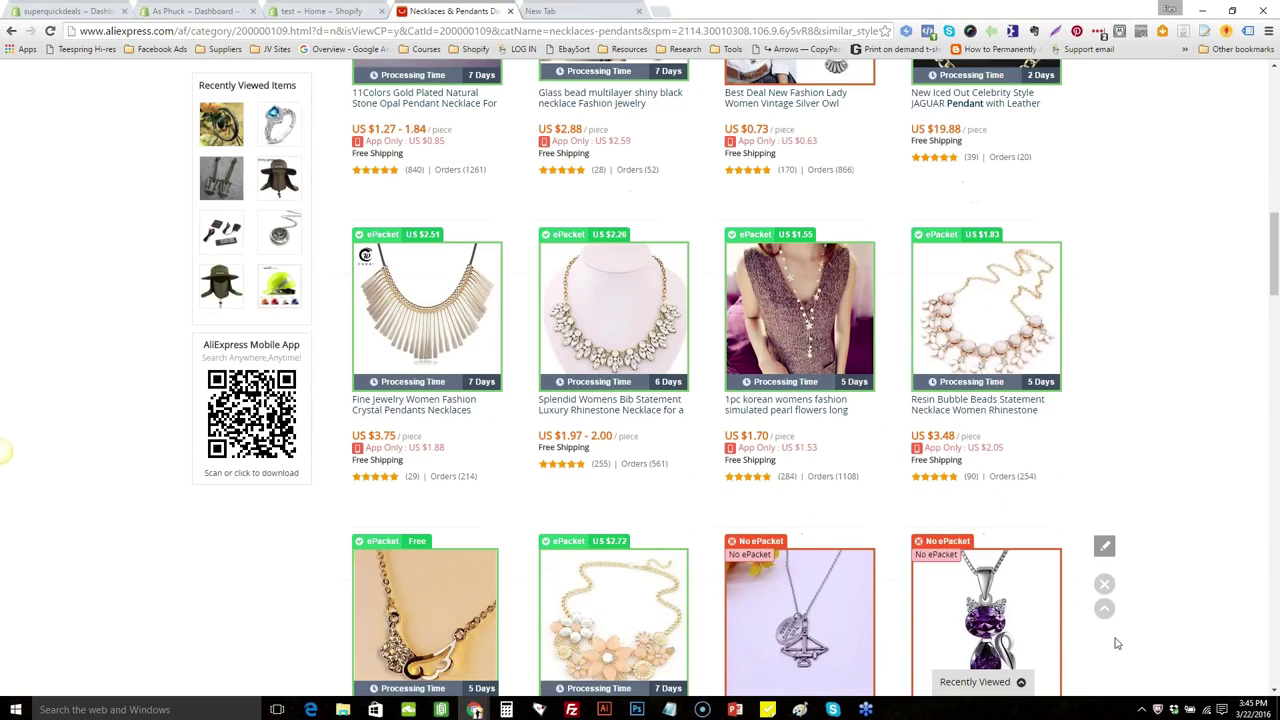
pyautogui.scroll(-3, 1117, 643)
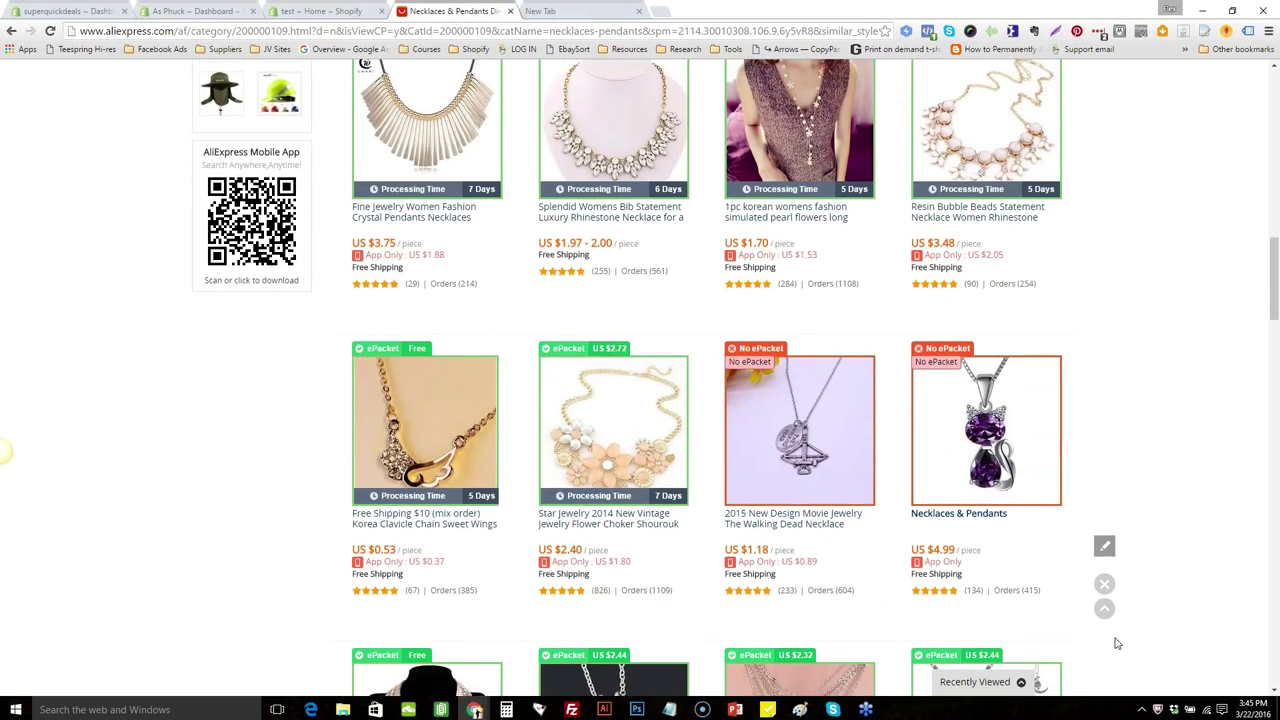
pyautogui.scroll(-1, 1117, 643)
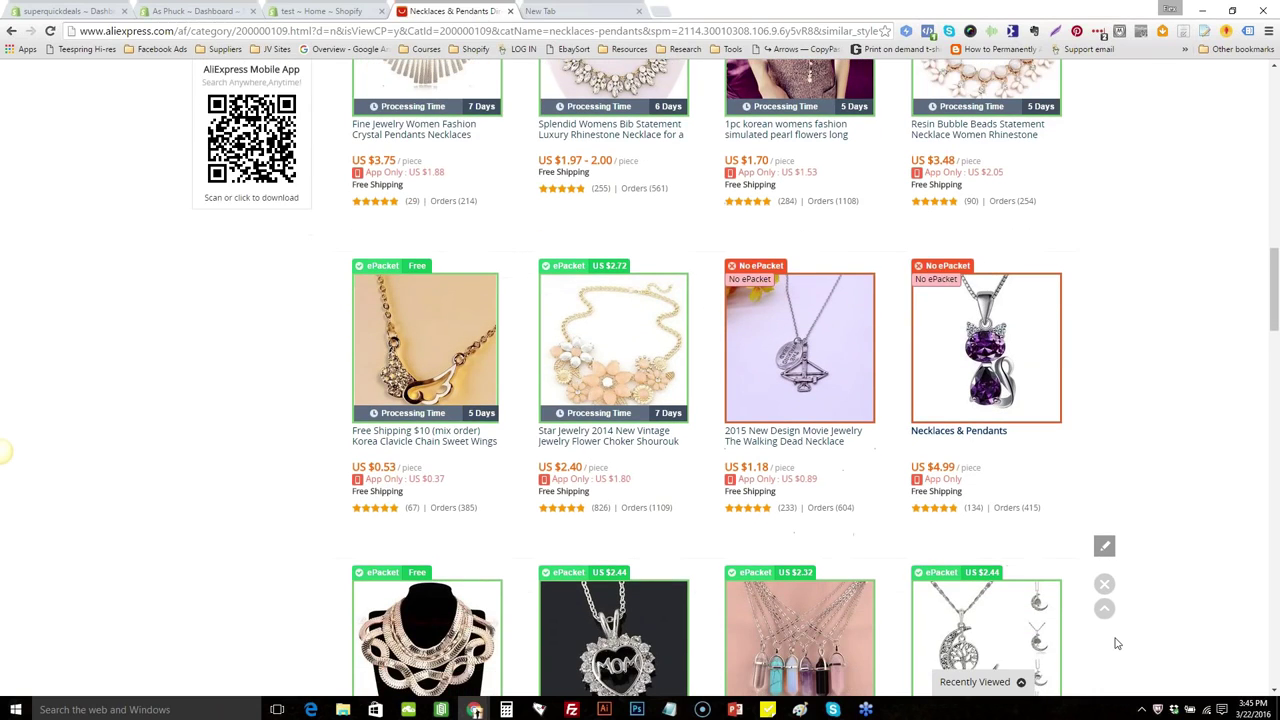
pyautogui.scroll(-1, 1117, 643)
pyautogui.scroll(-1, 1117, 643)
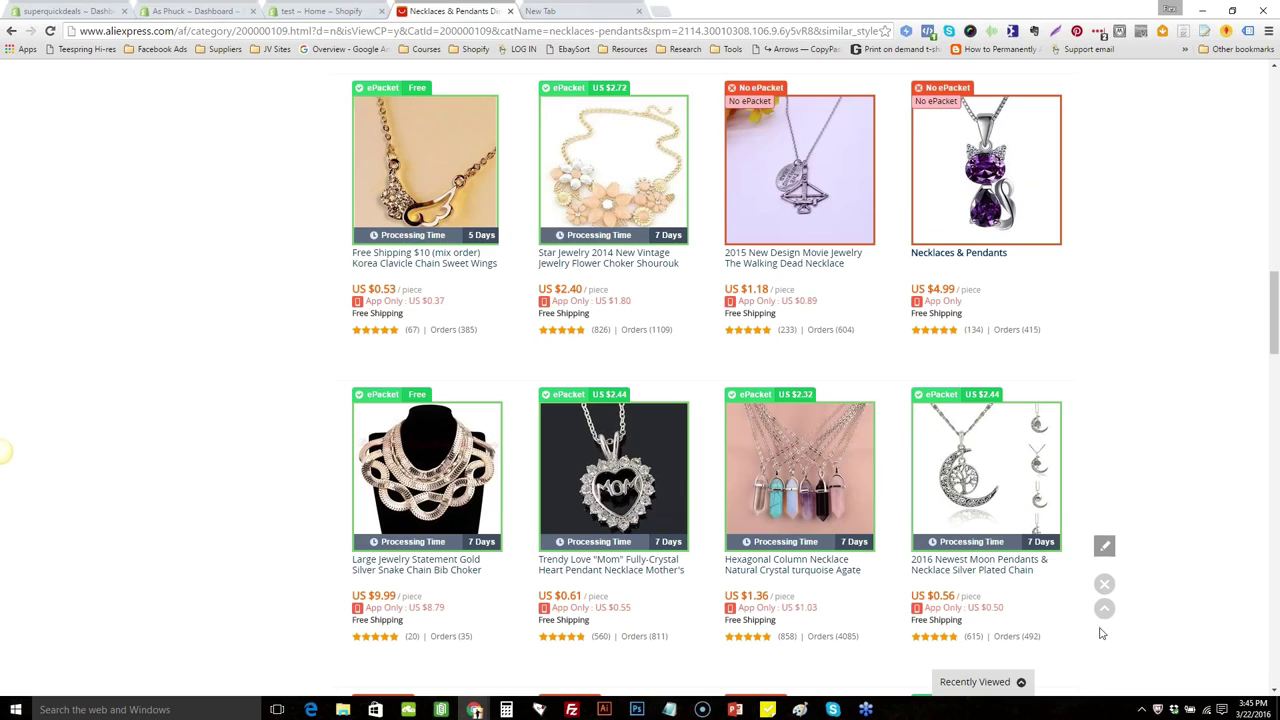
pyautogui.click(965, 476)
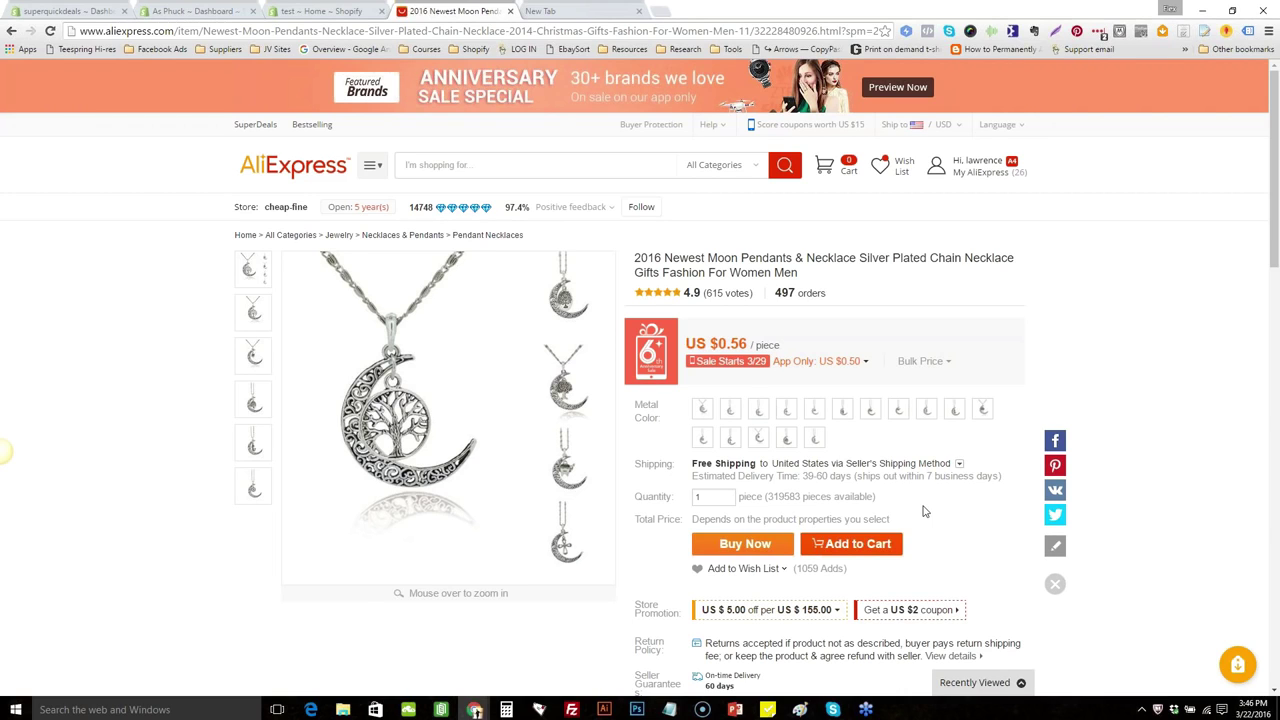
# Preview the moon pendant necklace's product photos from its thumbnail images
pyautogui.moveTo(244, 357)
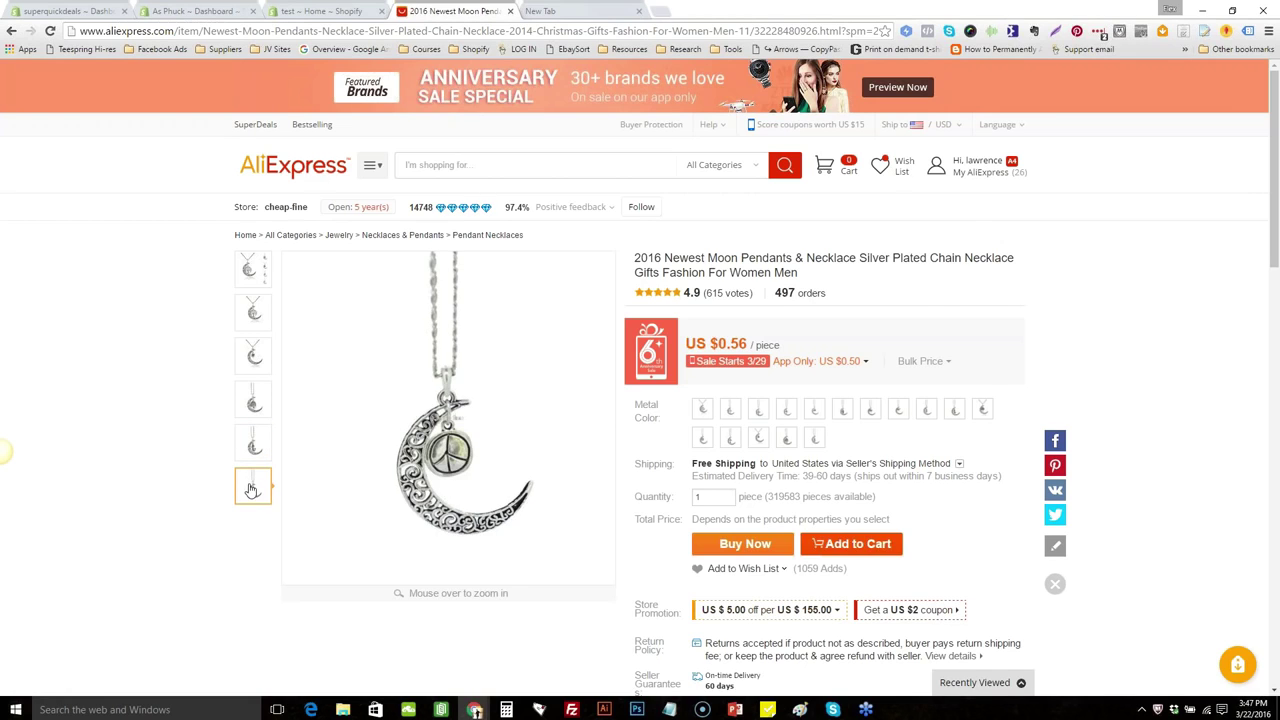
# Preview all eleven Metal Color variants (cross, owl, wolf, lantern, mermaid), ending on the tree-in-moon pendant
pyautogui.click(703, 411)
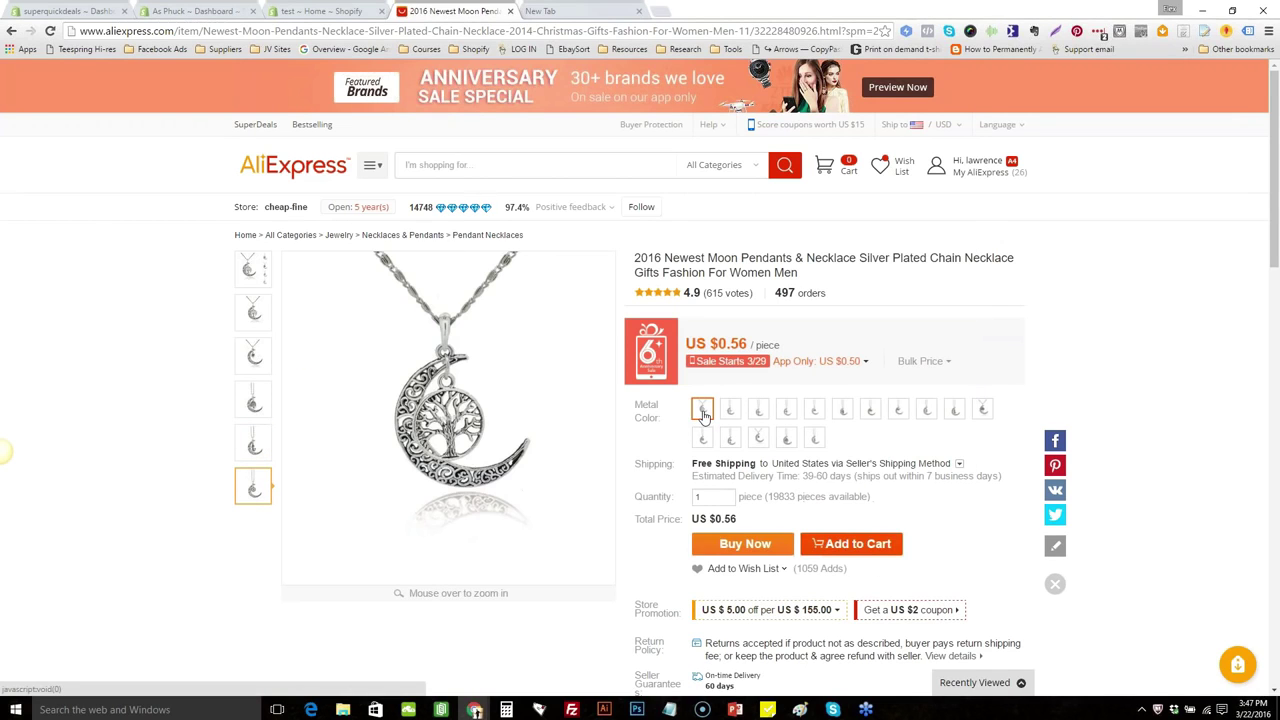
pyautogui.click(726, 411)
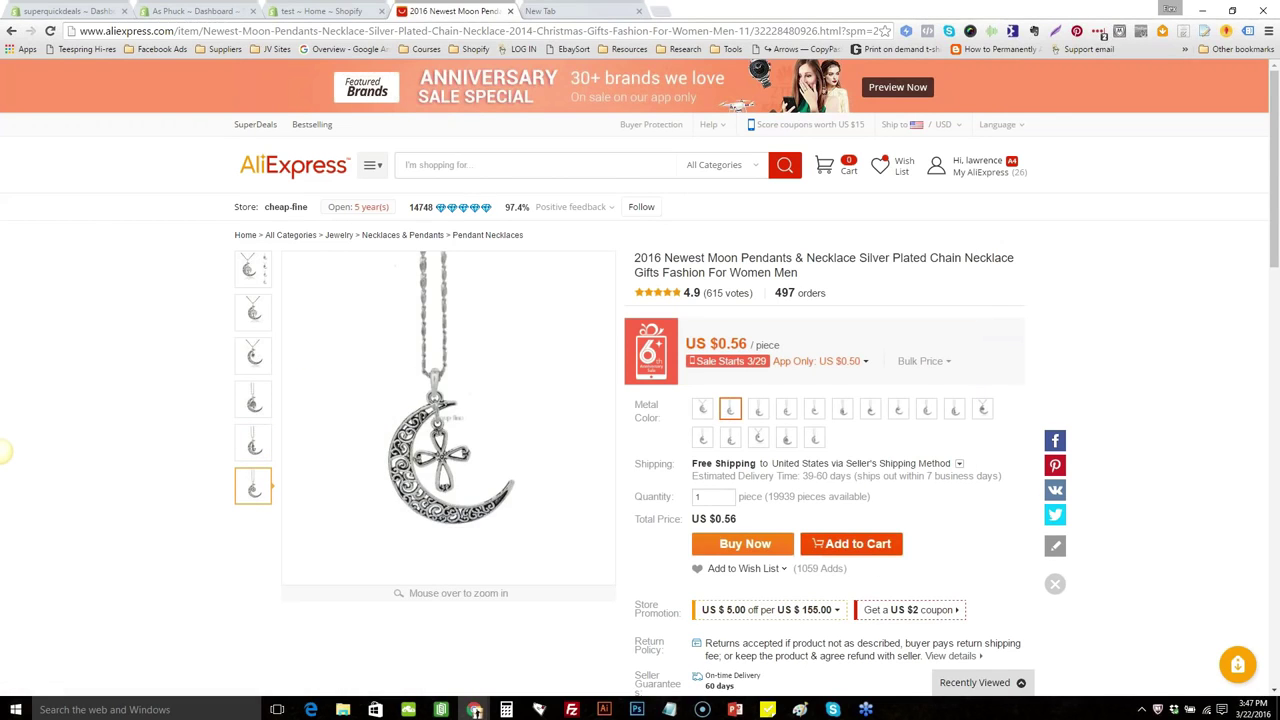
pyautogui.click(758, 410)
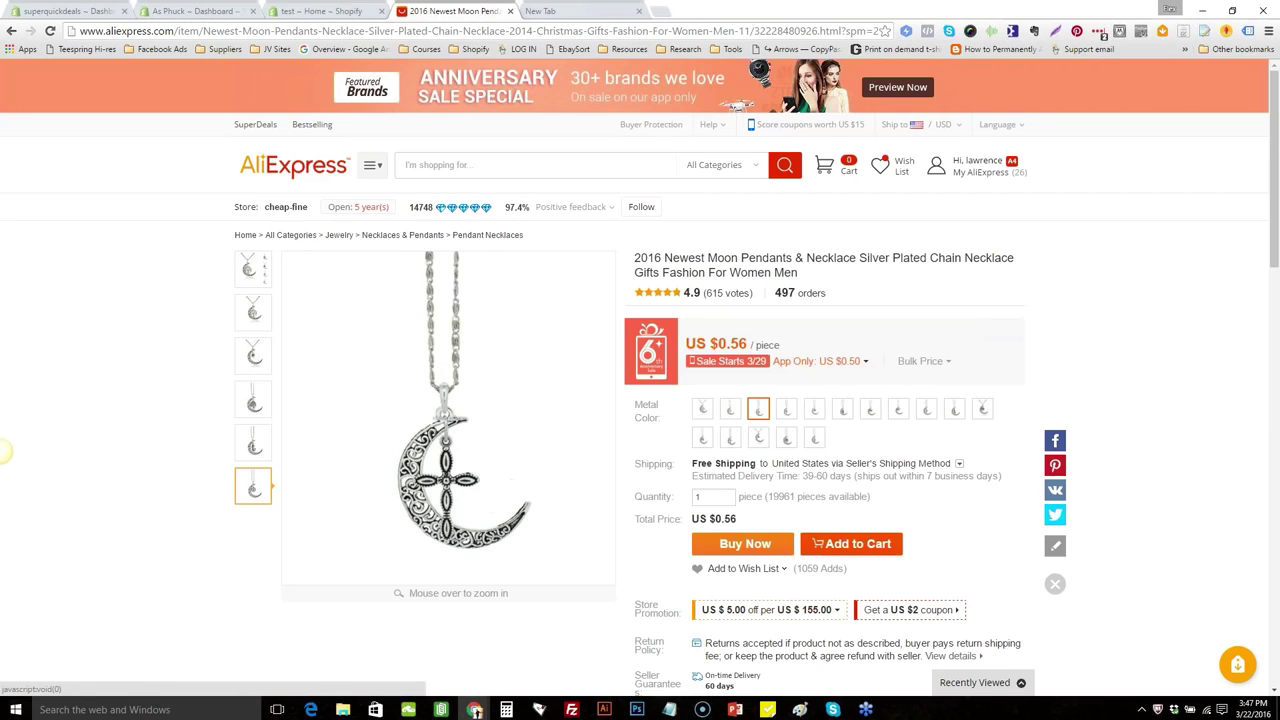
pyautogui.click(786, 411)
pyautogui.click(814, 410)
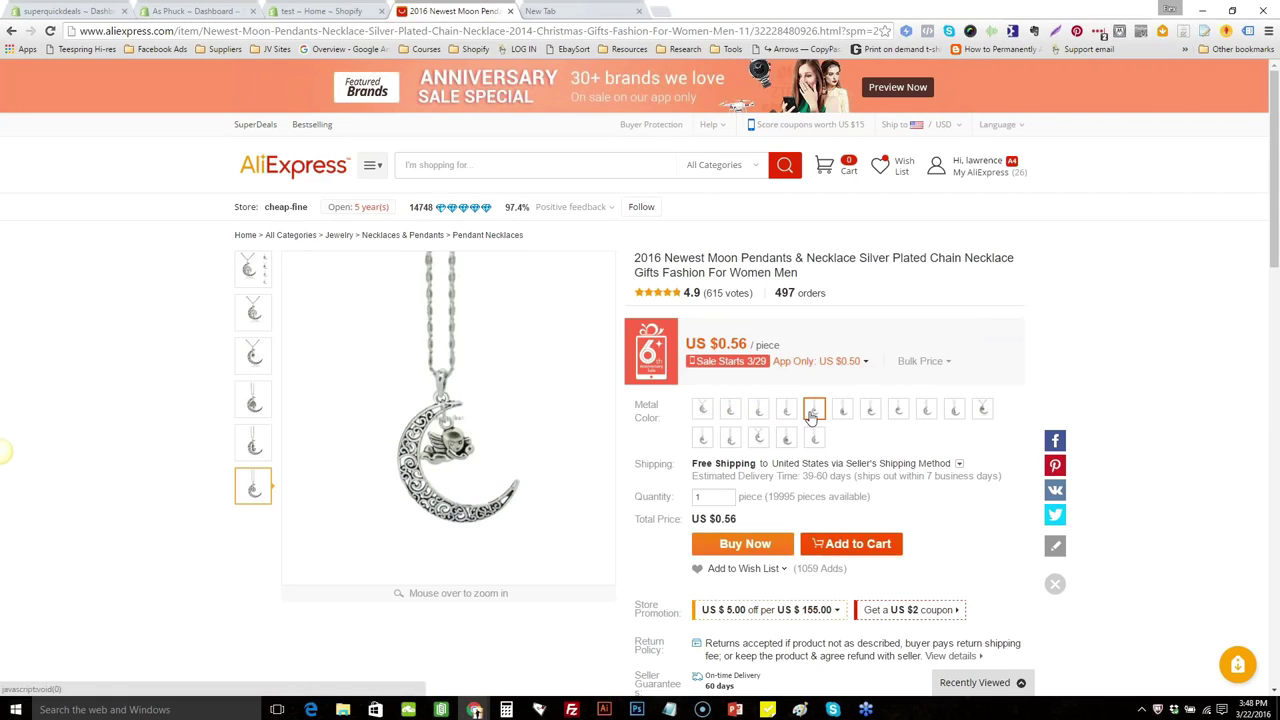
pyautogui.click(843, 414)
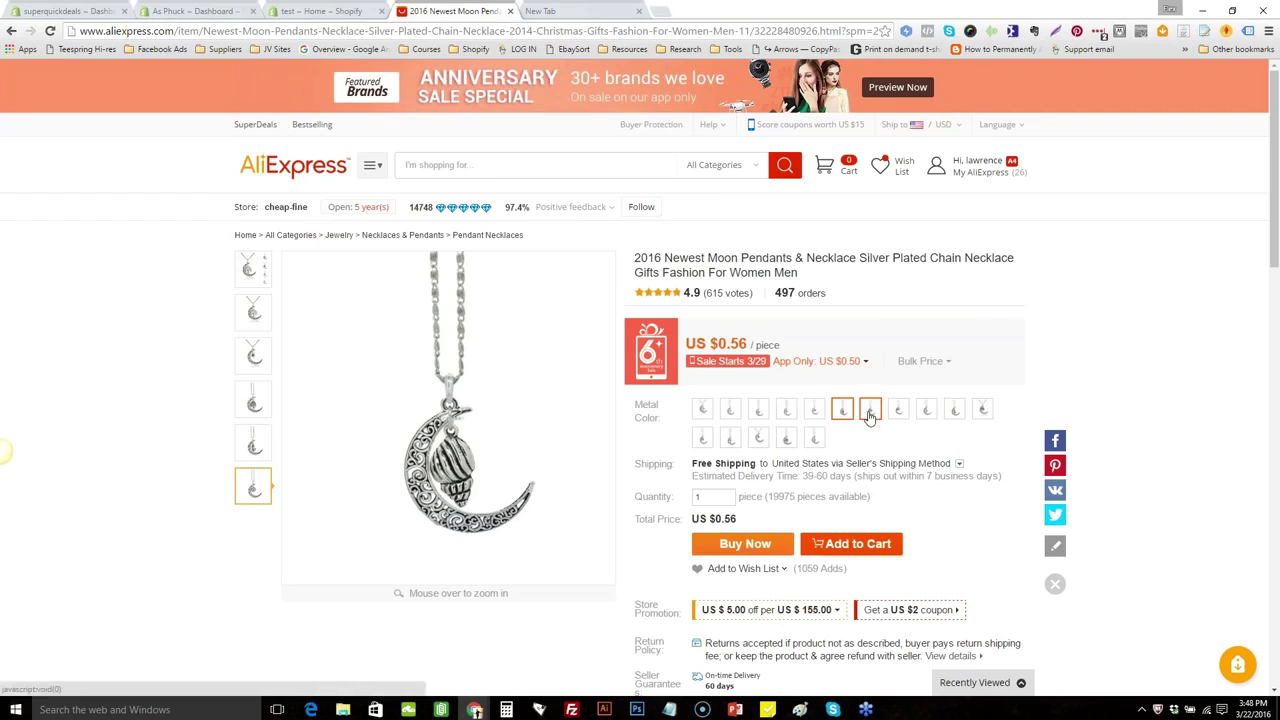
pyautogui.click(870, 414)
pyautogui.click(898, 411)
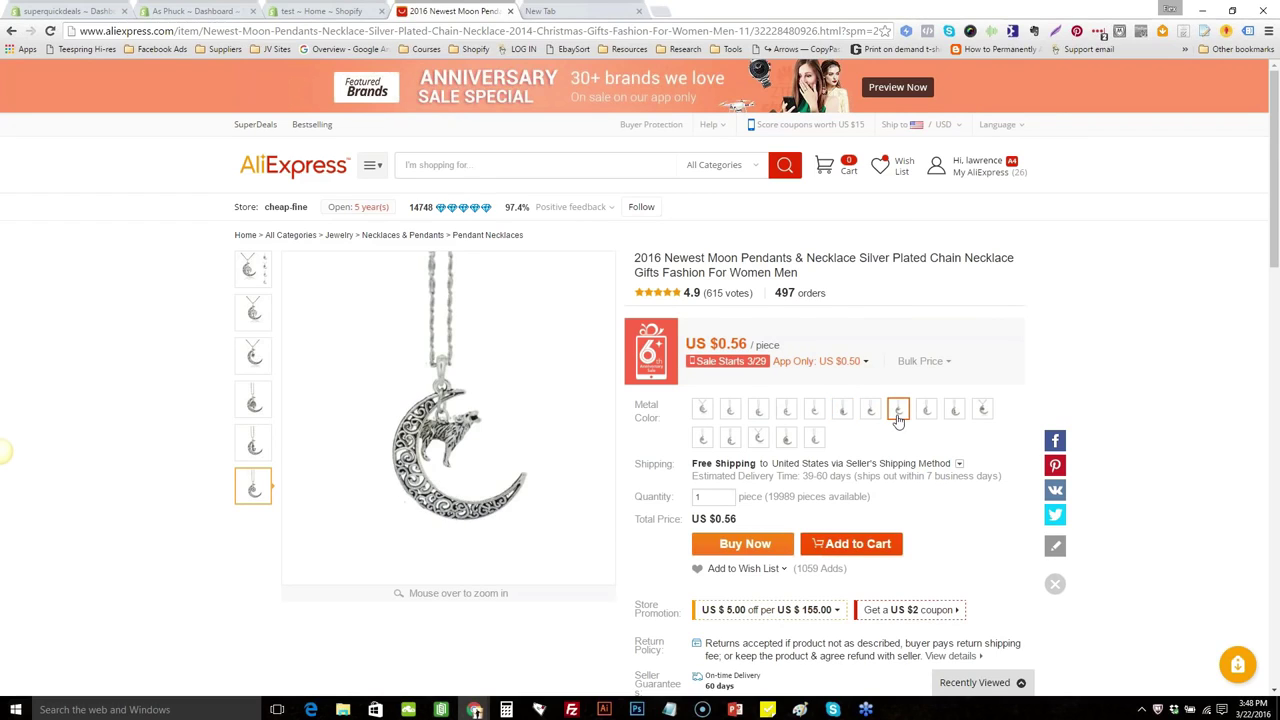
pyautogui.click(928, 411)
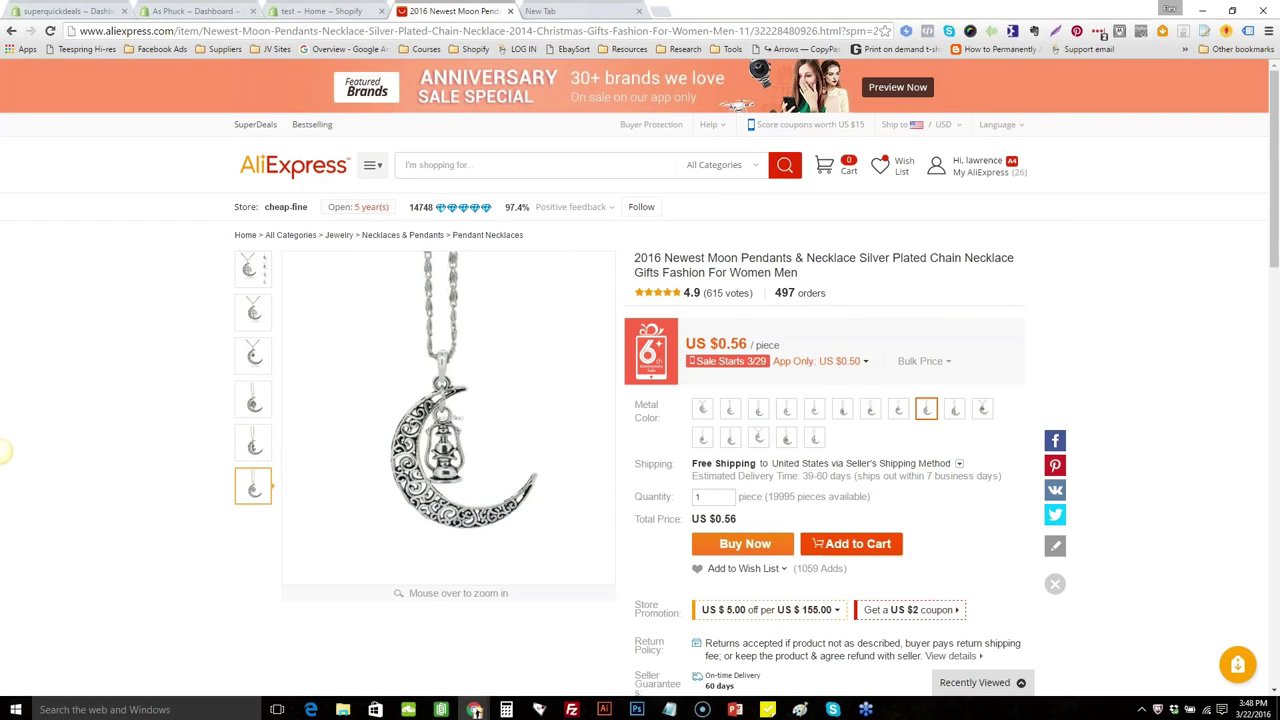
pyautogui.click(955, 411)
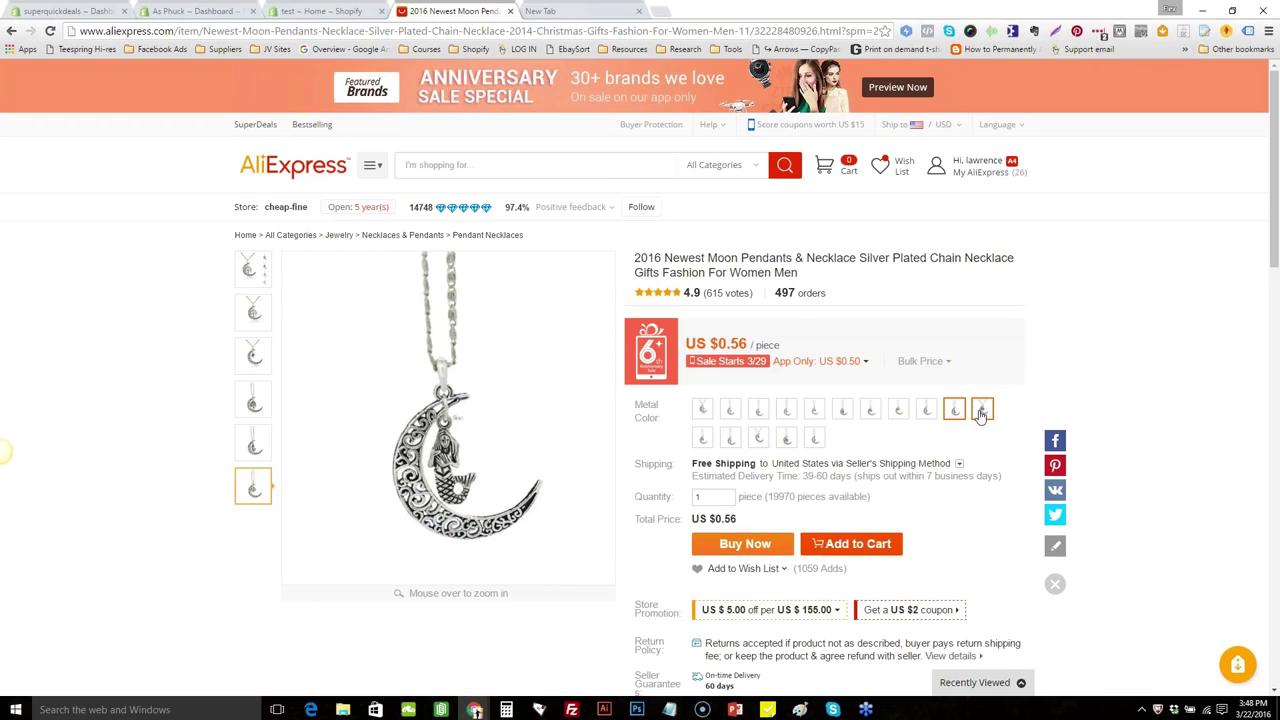
pyautogui.click(981, 411)
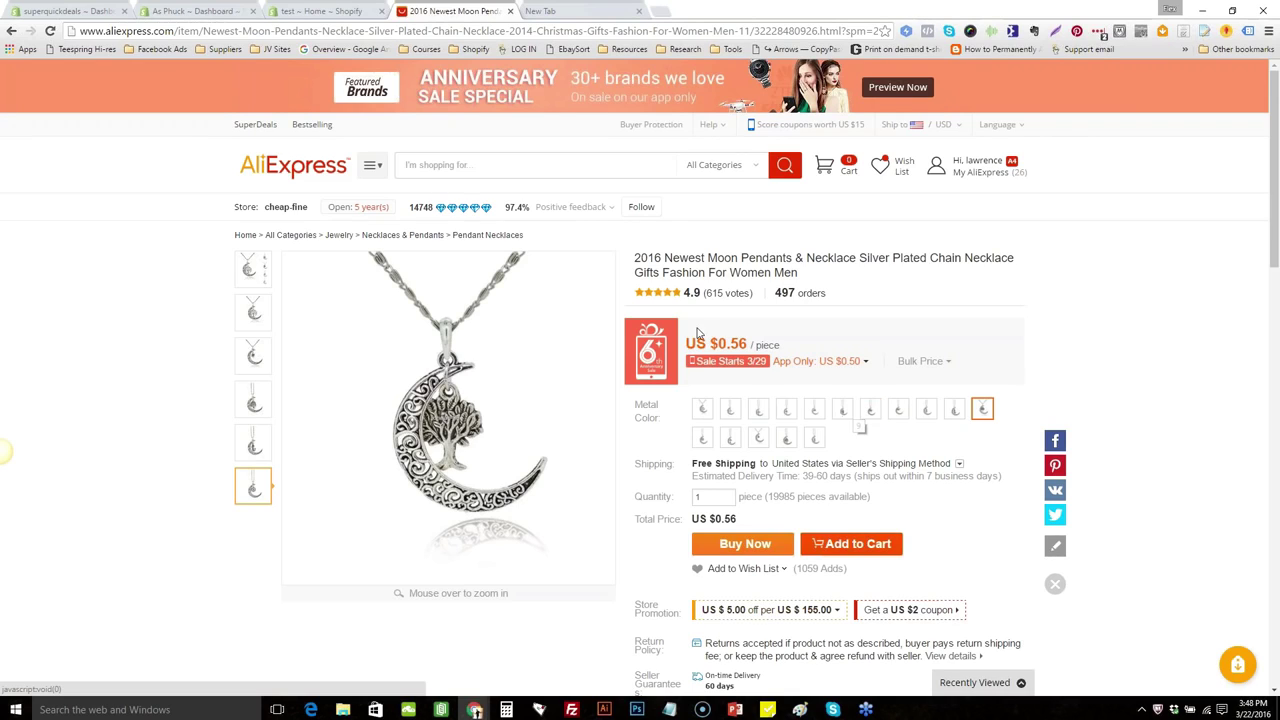
pyautogui.moveTo(635, 257); pyautogui.dragTo(798, 273)
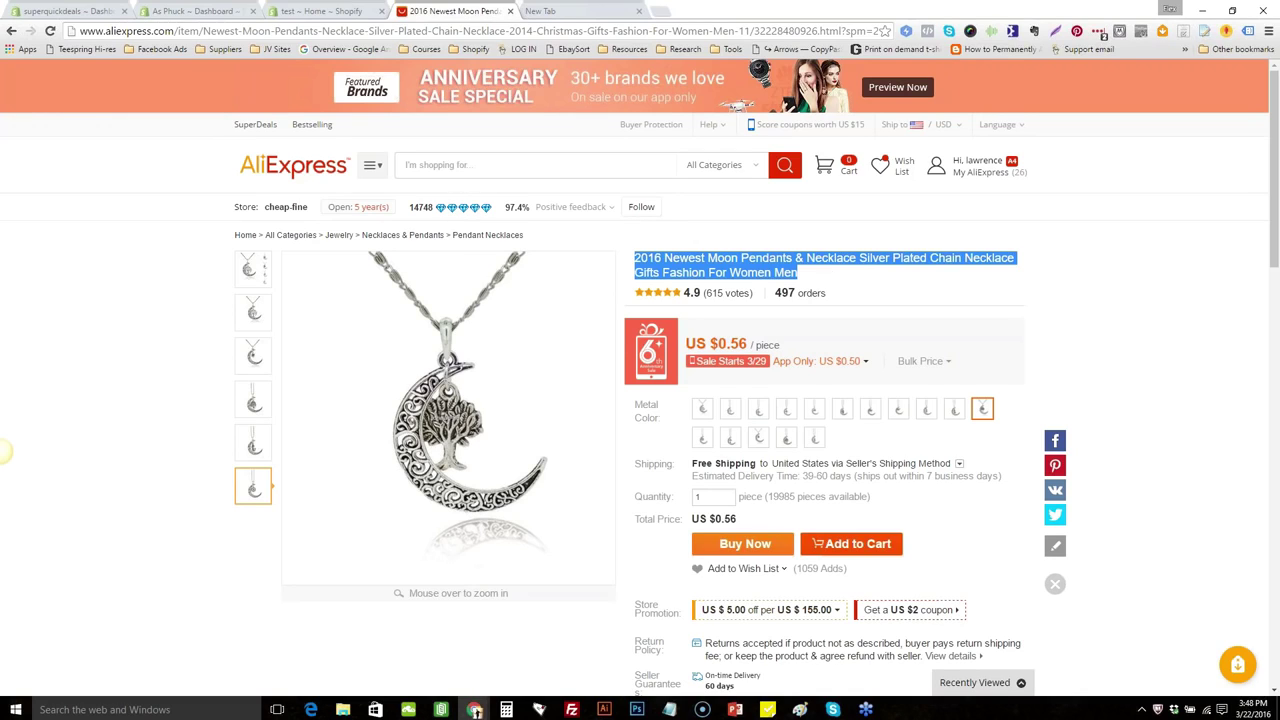
pyautogui.click(808, 258)
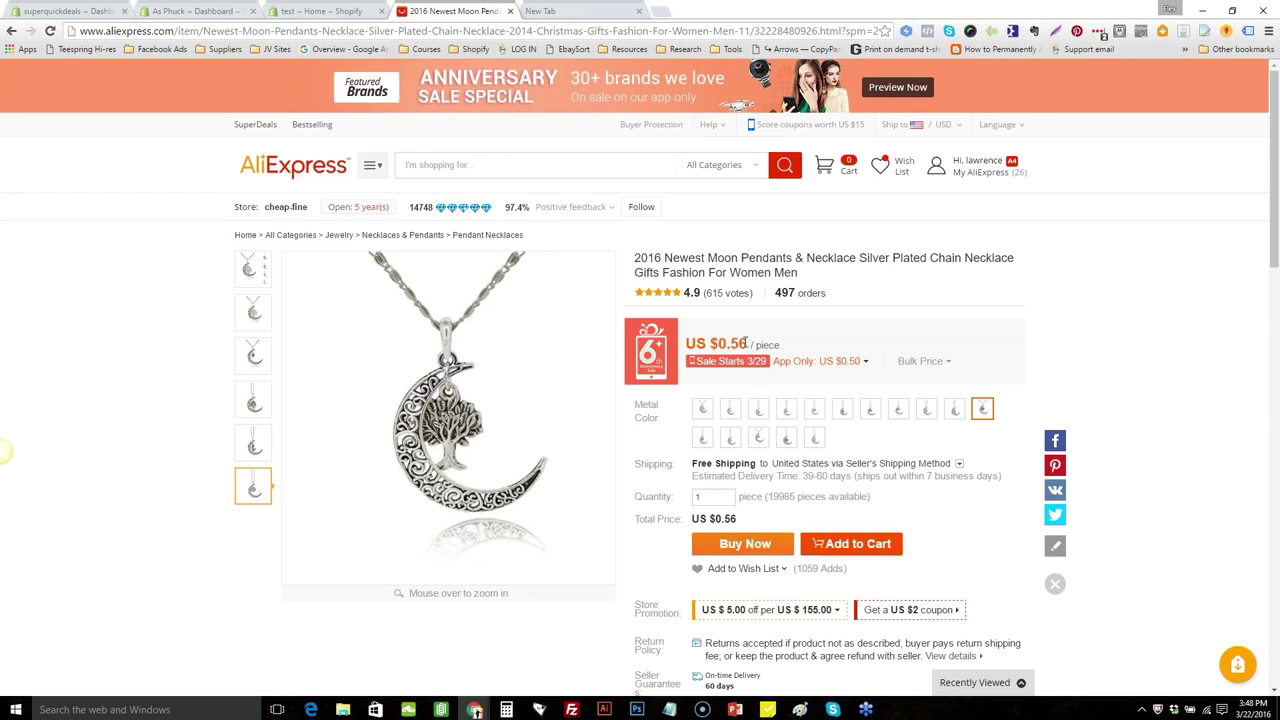
pyautogui.moveTo(746, 344); pyautogui.dragTo(687, 342)
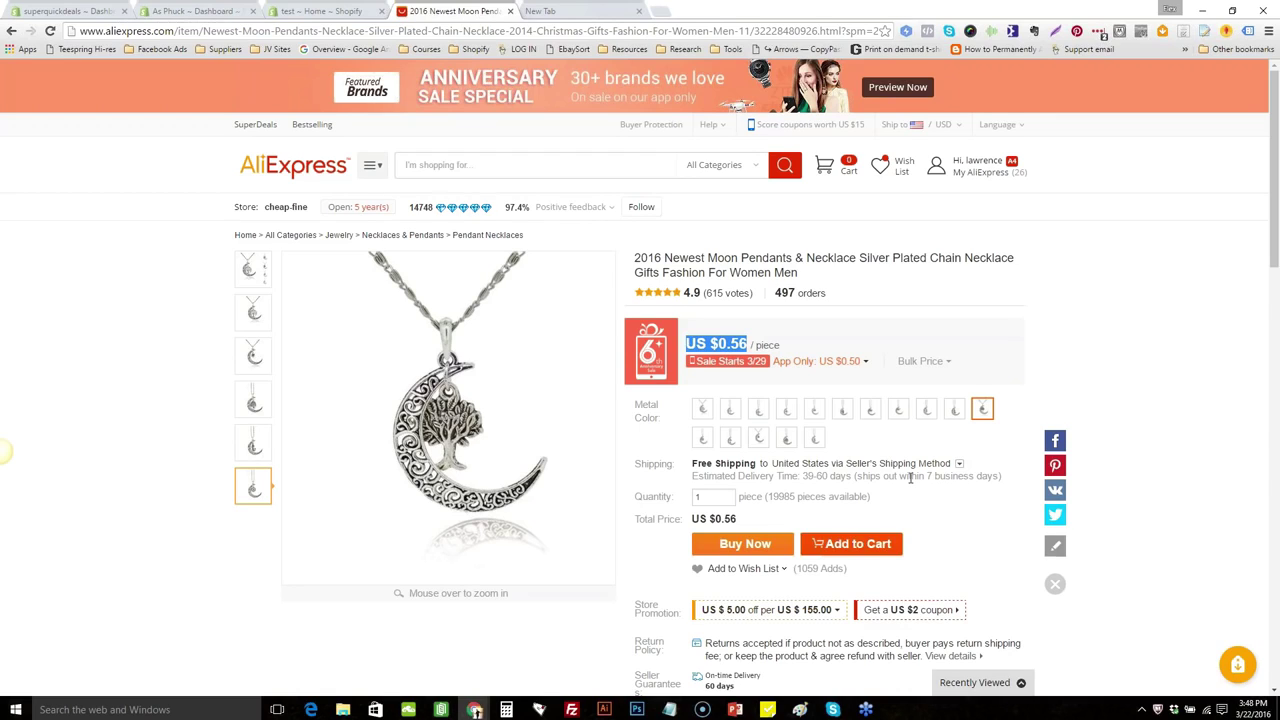
pyautogui.click(951, 524)
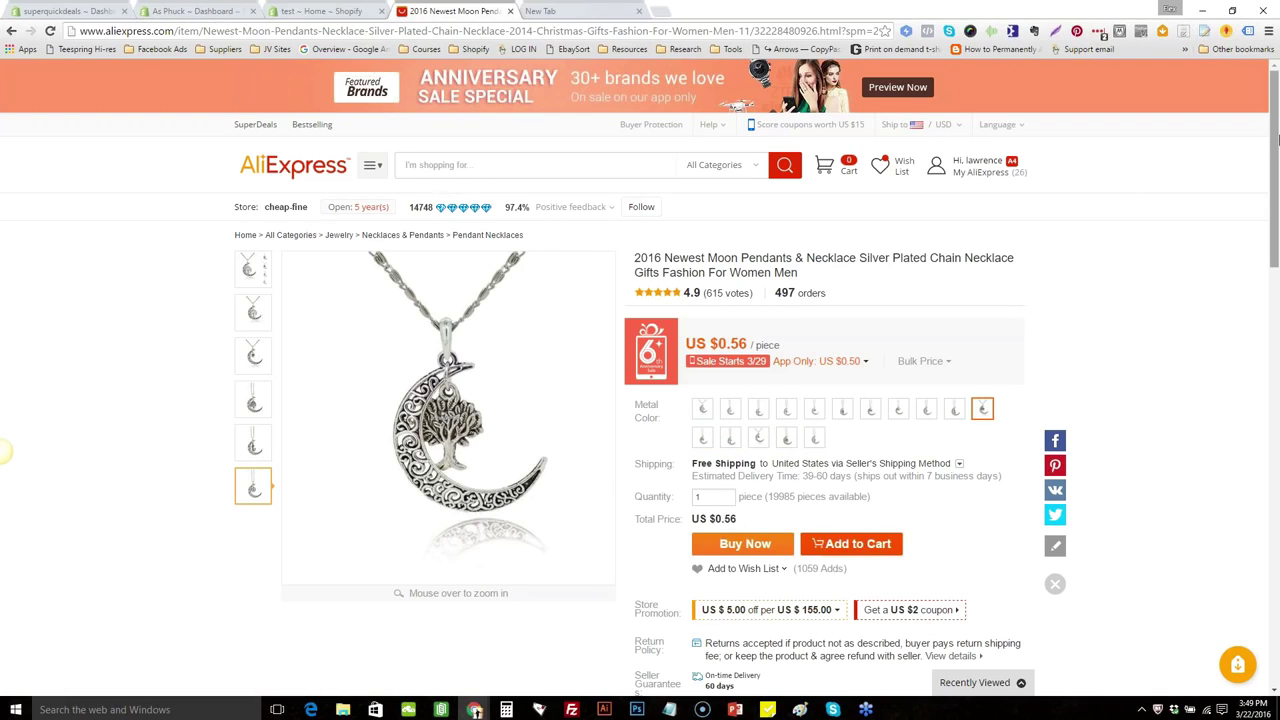
pyautogui.moveTo(1278, 140); pyautogui.dragTo(1278, 255)
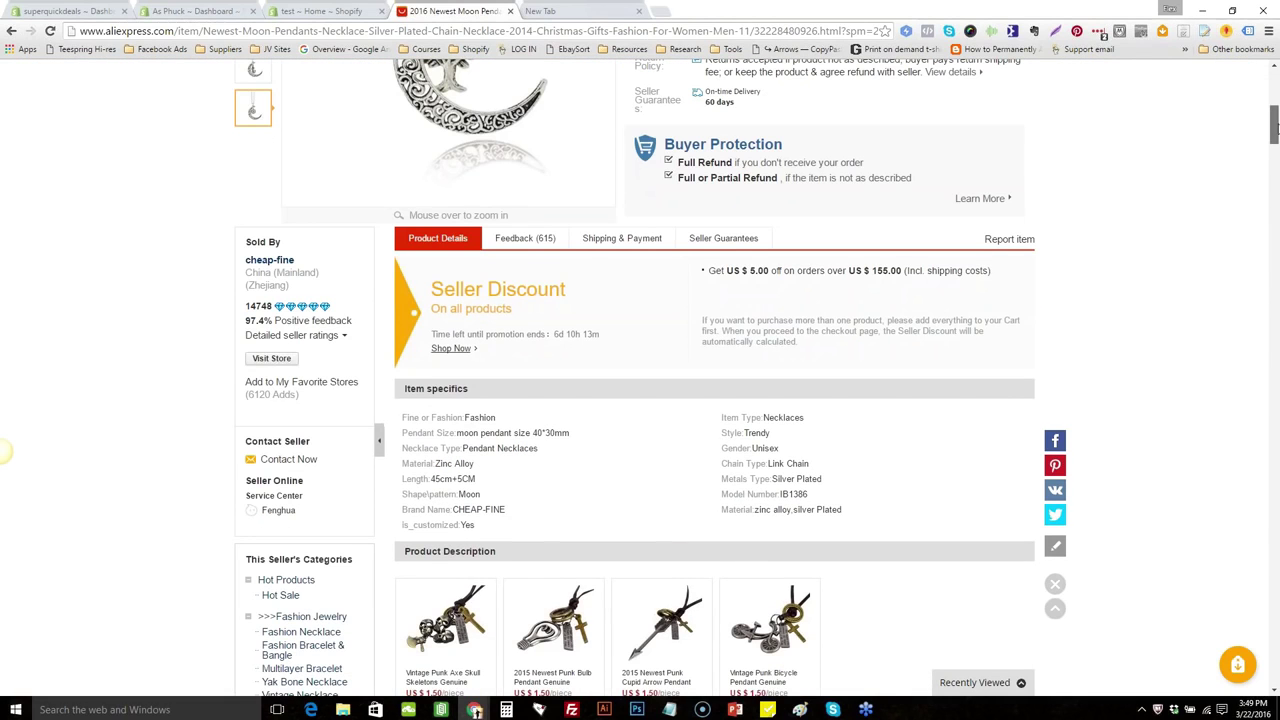
pyautogui.moveTo(1275, 125); pyautogui.dragTo(1275, 99)
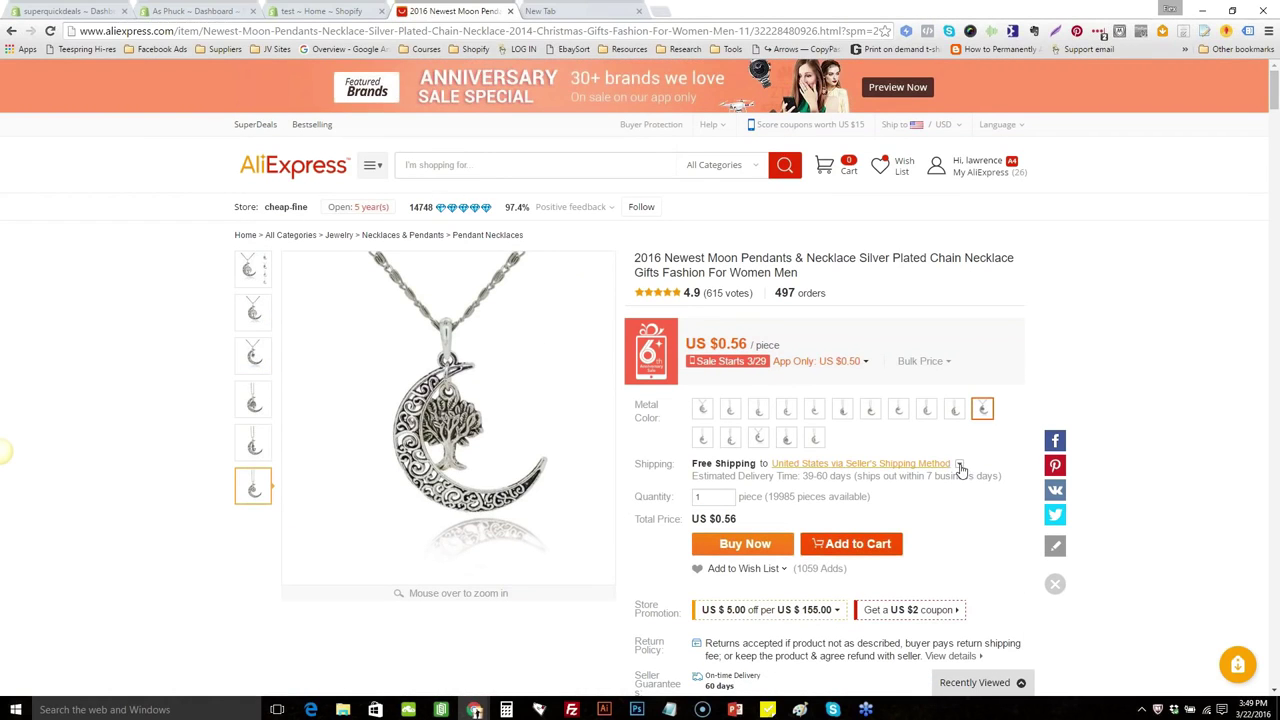
# Choose ePacket shipping at US $2.44, 10–15 days, for a US $3.00 total
pyautogui.click(860, 463)
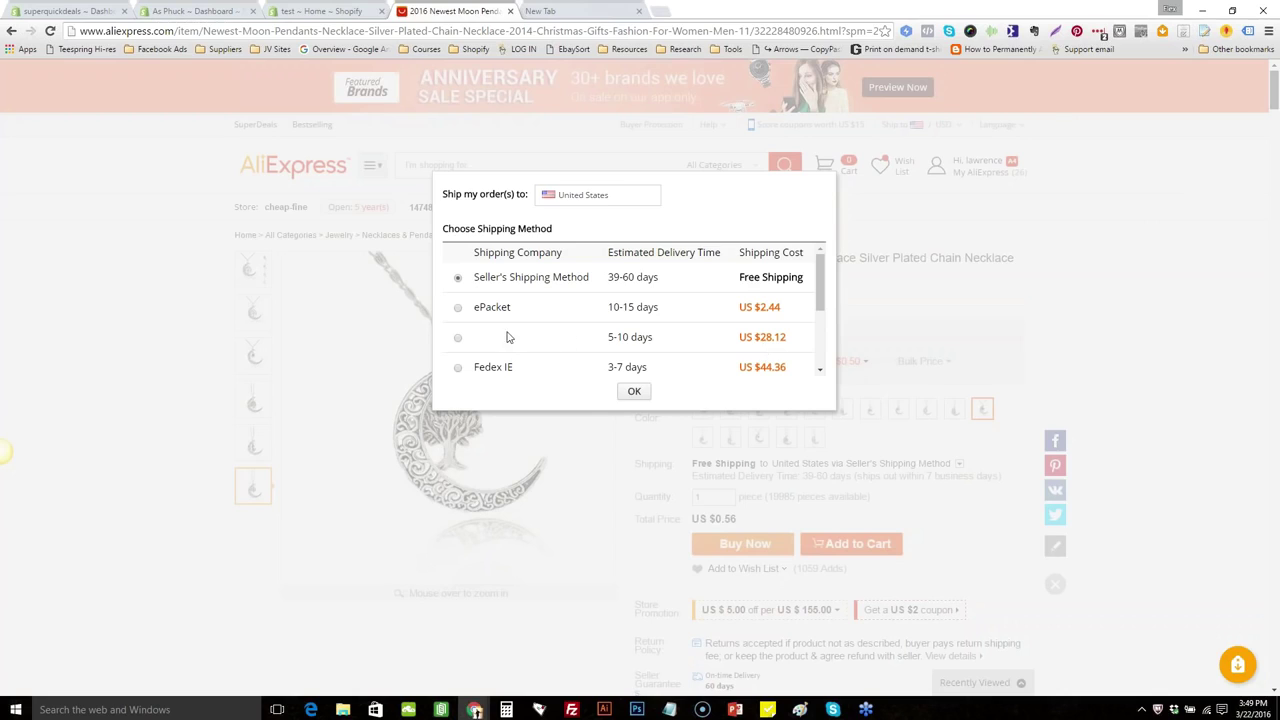
pyautogui.click(458, 309)
pyautogui.click(634, 394)
pyautogui.moveTo(740, 520); pyautogui.dragTo(693, 524)
pyautogui.click(782, 521)
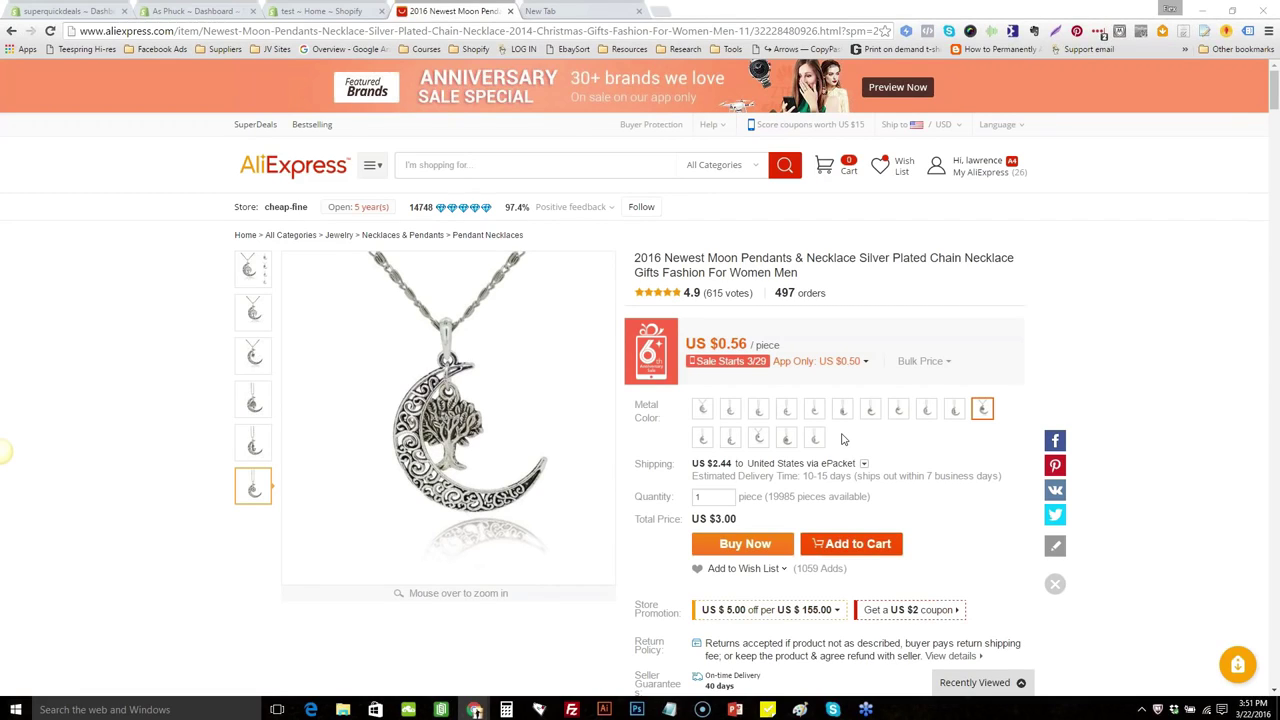
pyautogui.click(1273, 694)
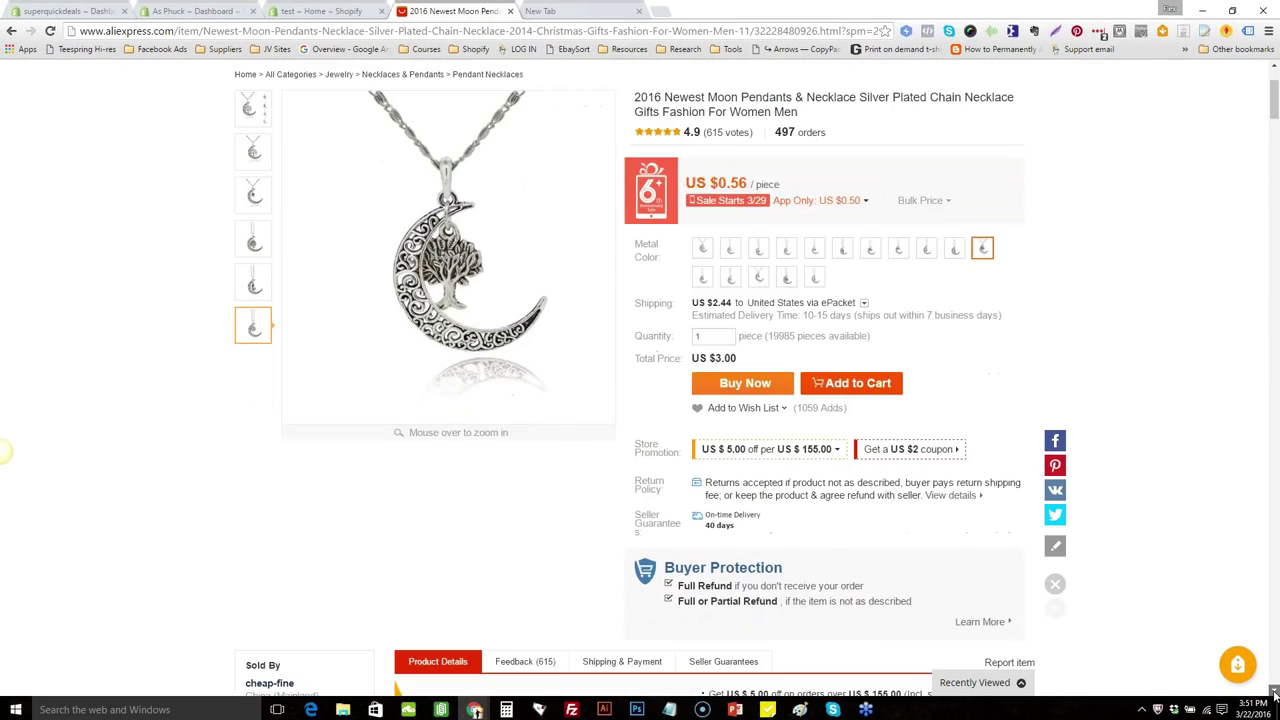
pyautogui.moveTo(1273, 694); pyautogui.dragTo(1273, 694)
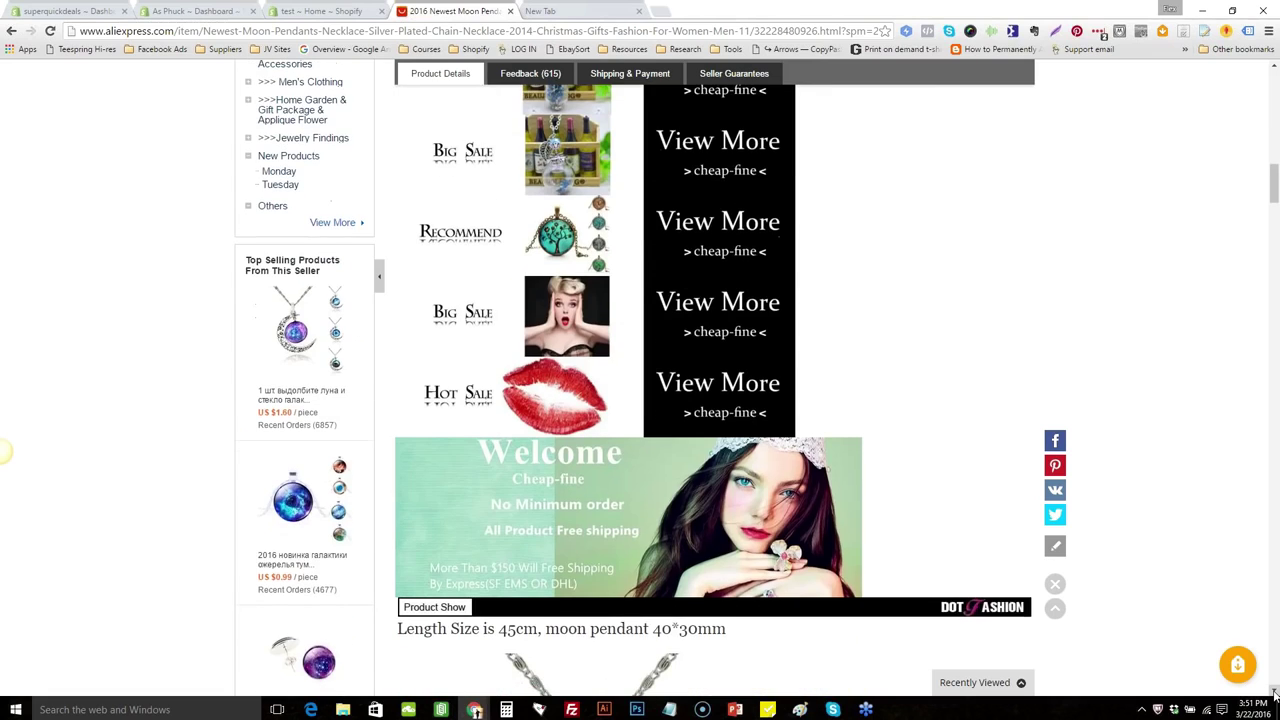
pyautogui.moveTo(1277, 190); pyautogui.dragTo(1271, 138)
pyautogui.scroll(1, 1271, 138)
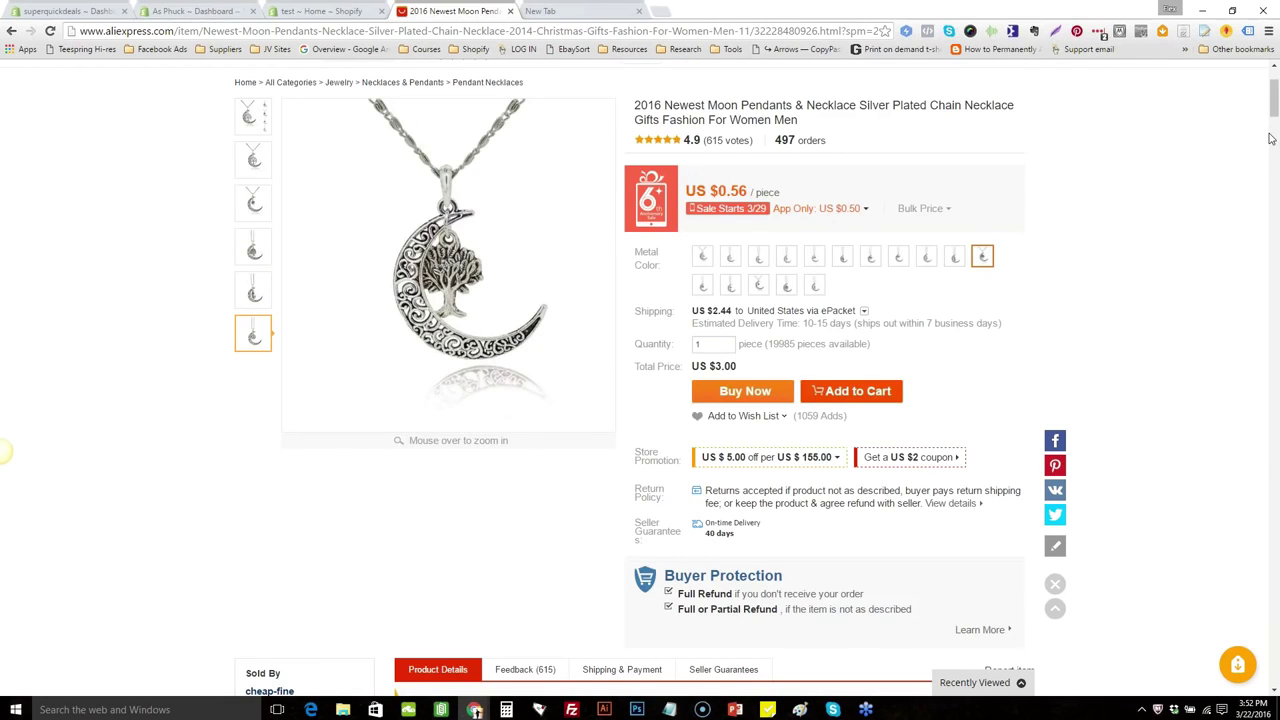
pyautogui.scroll(1, 1271, 138)
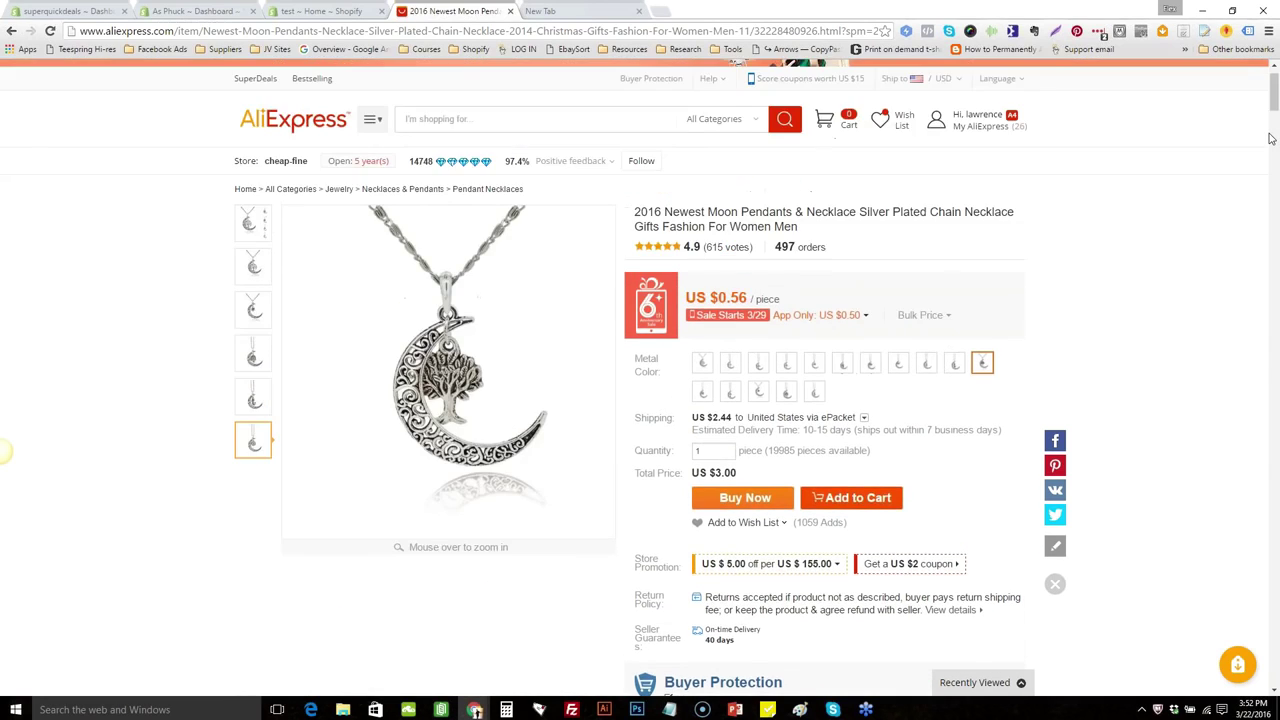
pyautogui.scroll(1, 1271, 138)
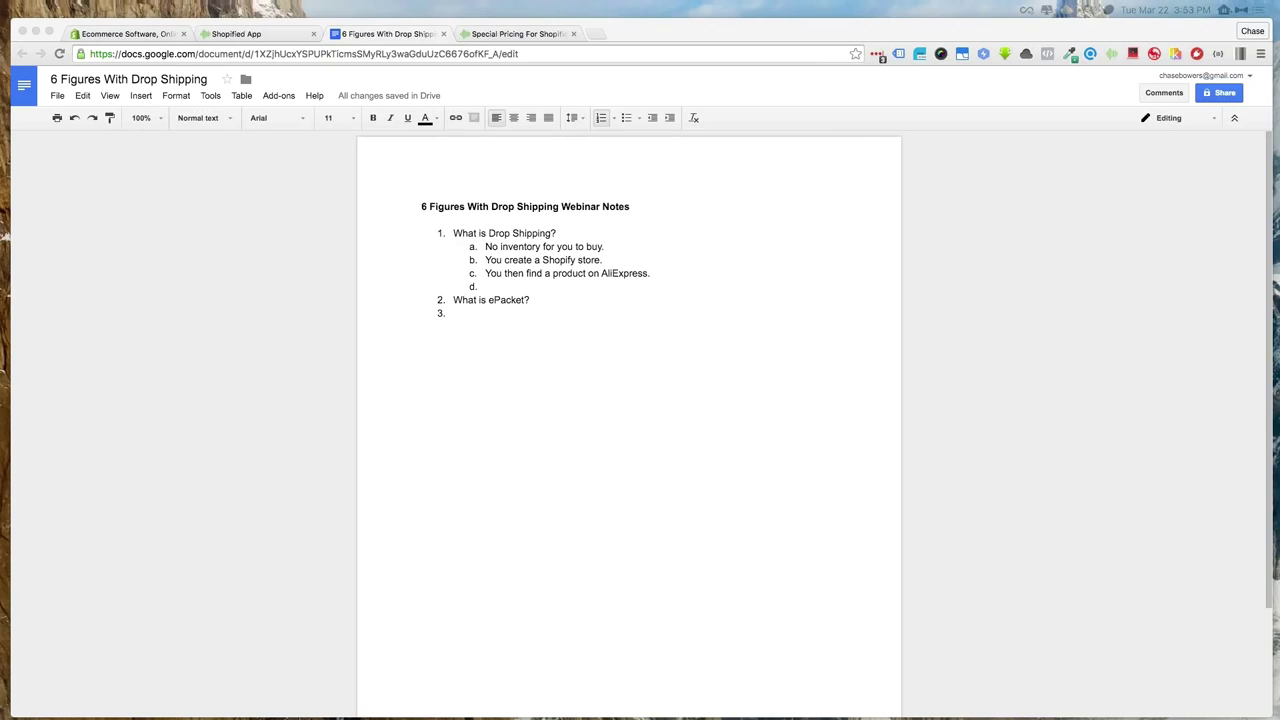
# Bring the webinar notes forward and place the cursor on the empty point 3 after 'What is ePacket?'
pyautogui.click(368, 405)
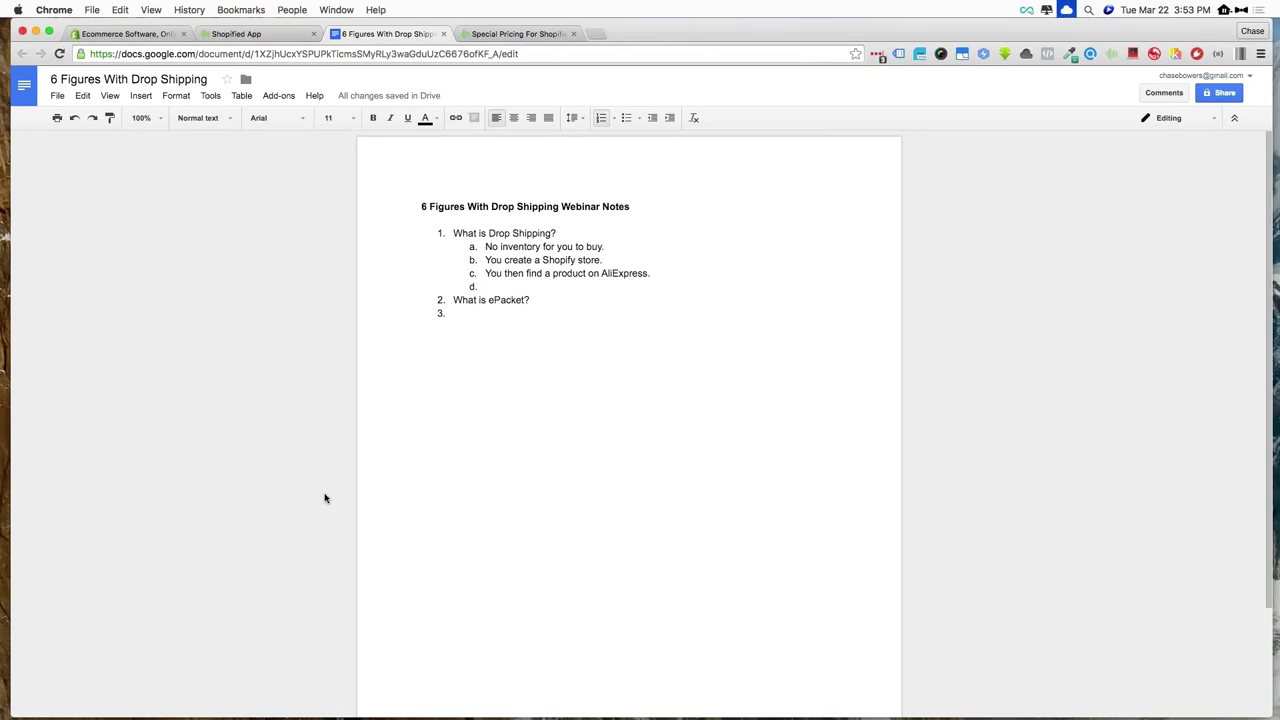
pyautogui.click(496, 433)
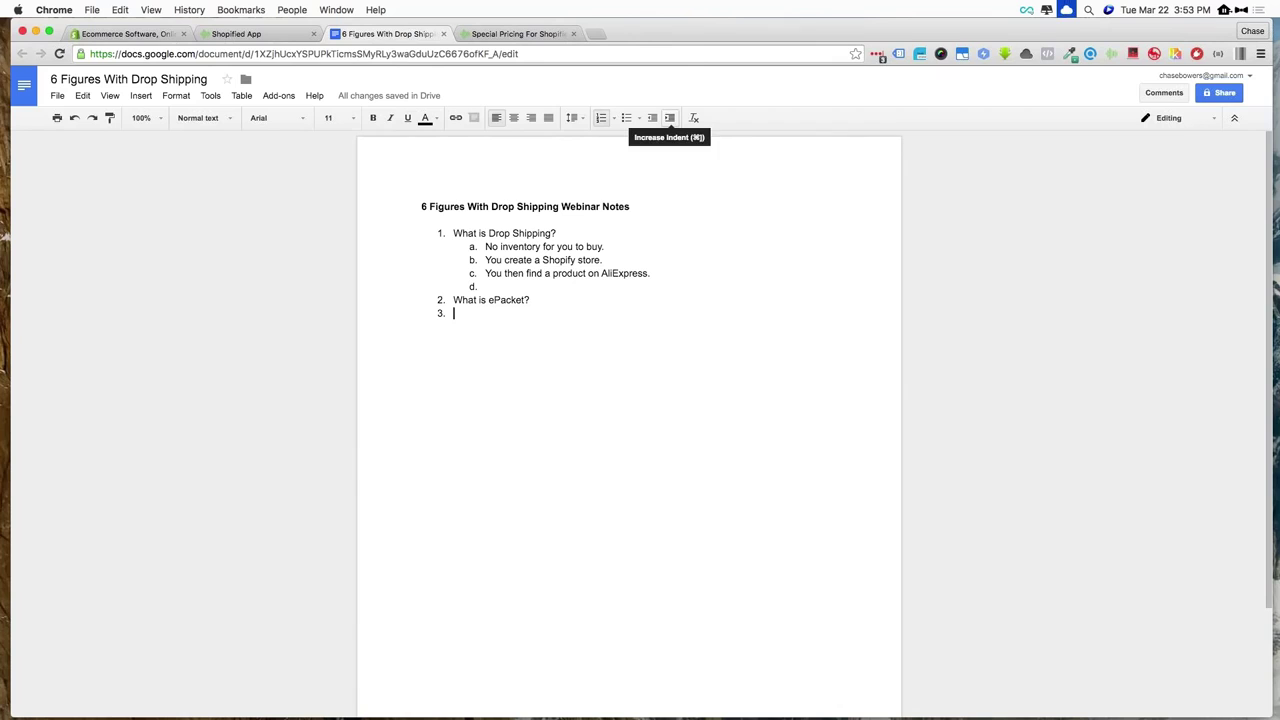
# Load aliexpress.com in a new tab and search for 'sunglasses'
pyautogui.click(596, 34)
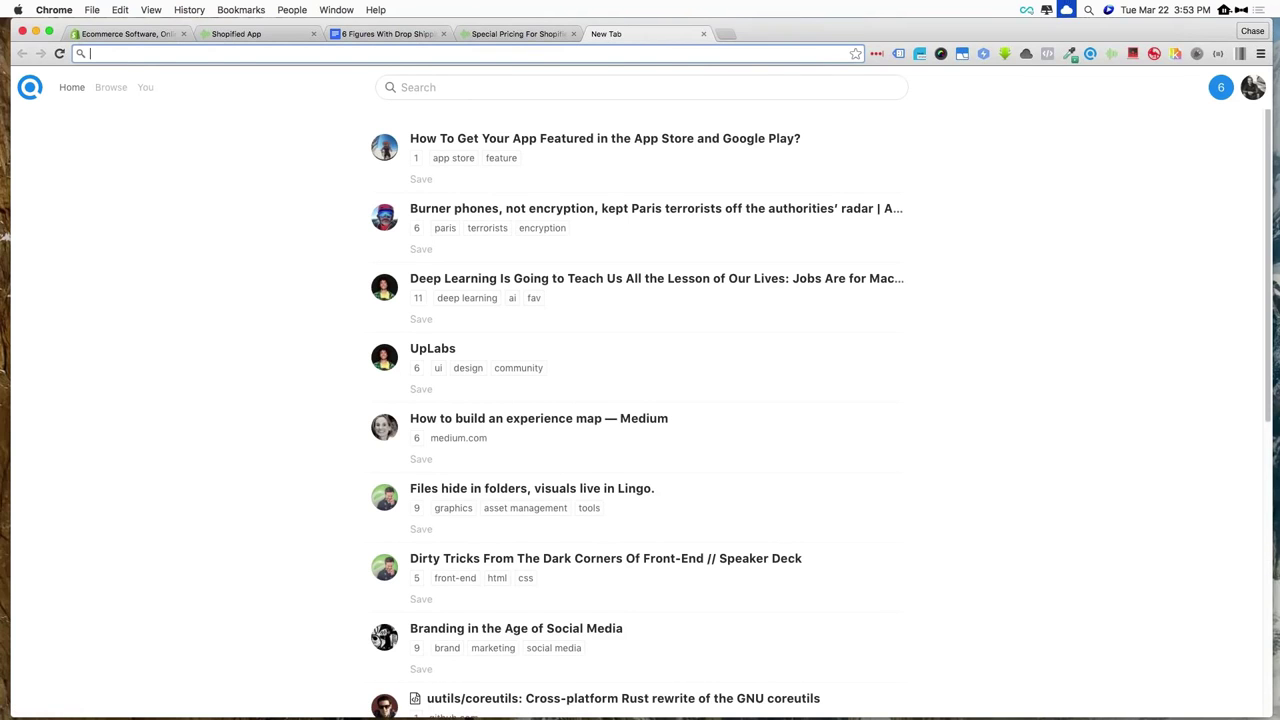
pyautogui.write('aliexpress.com')
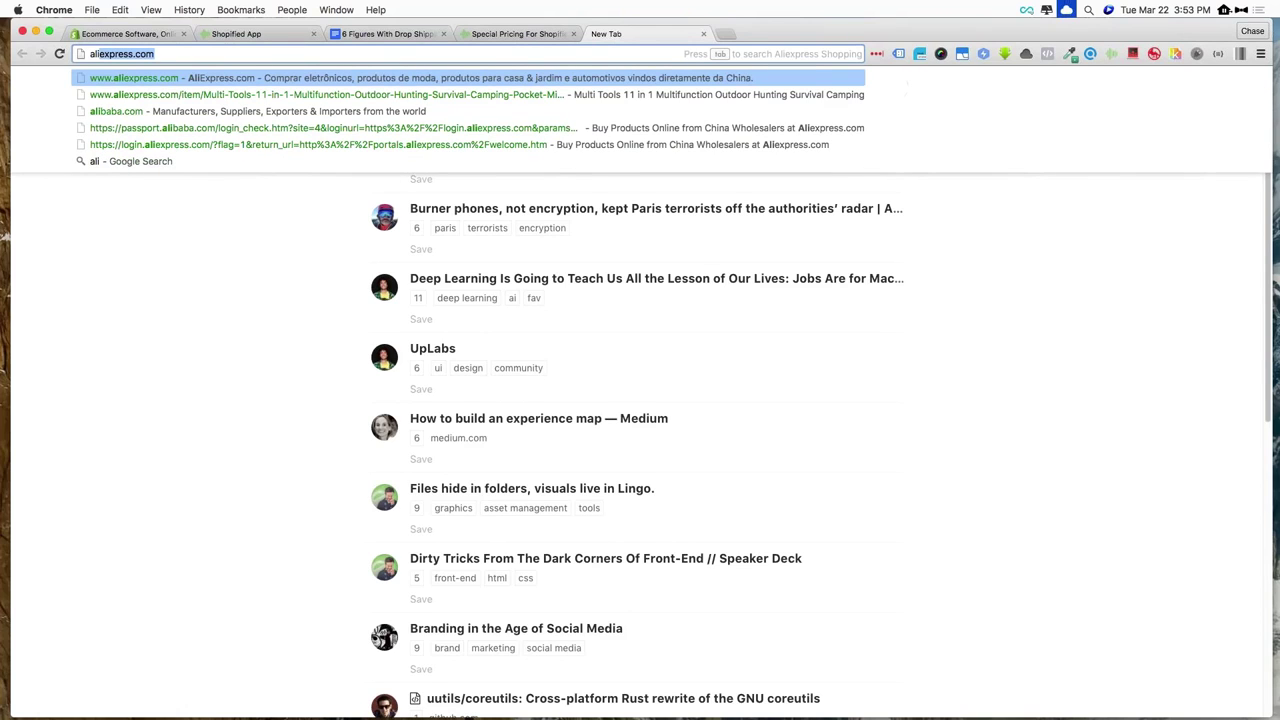
pyautogui.press('Return')
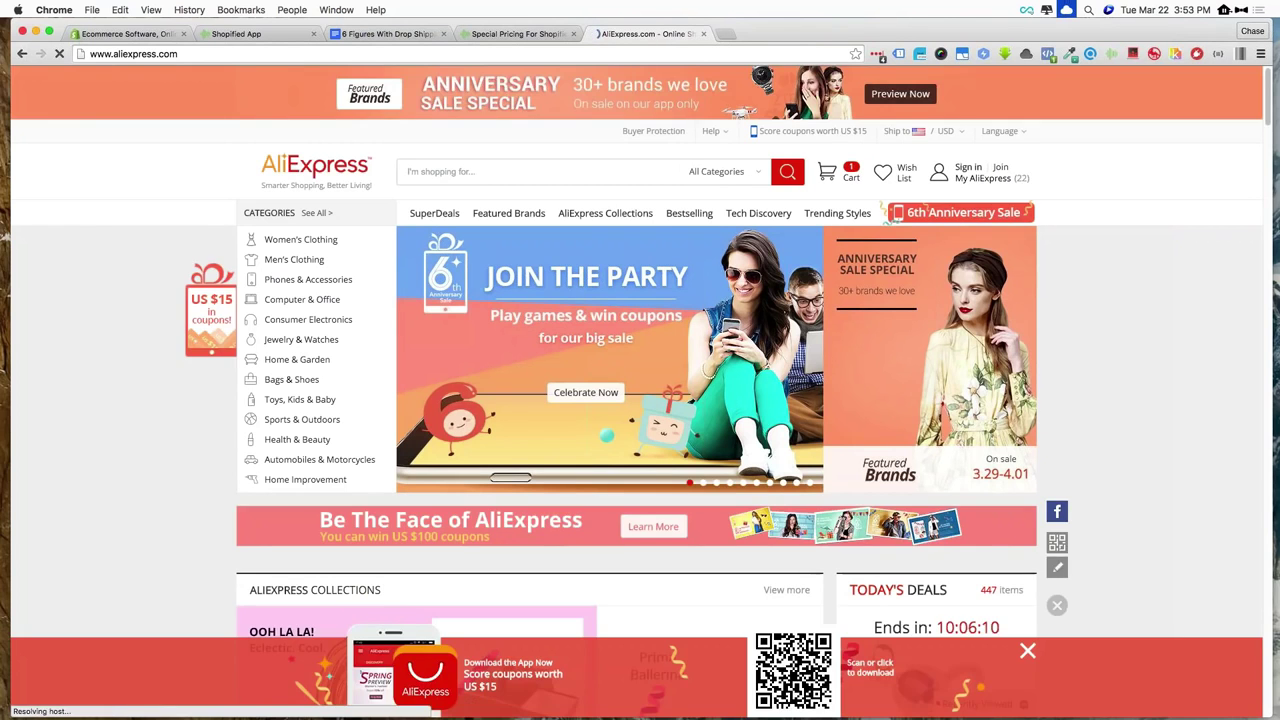
pyautogui.click(460, 170)
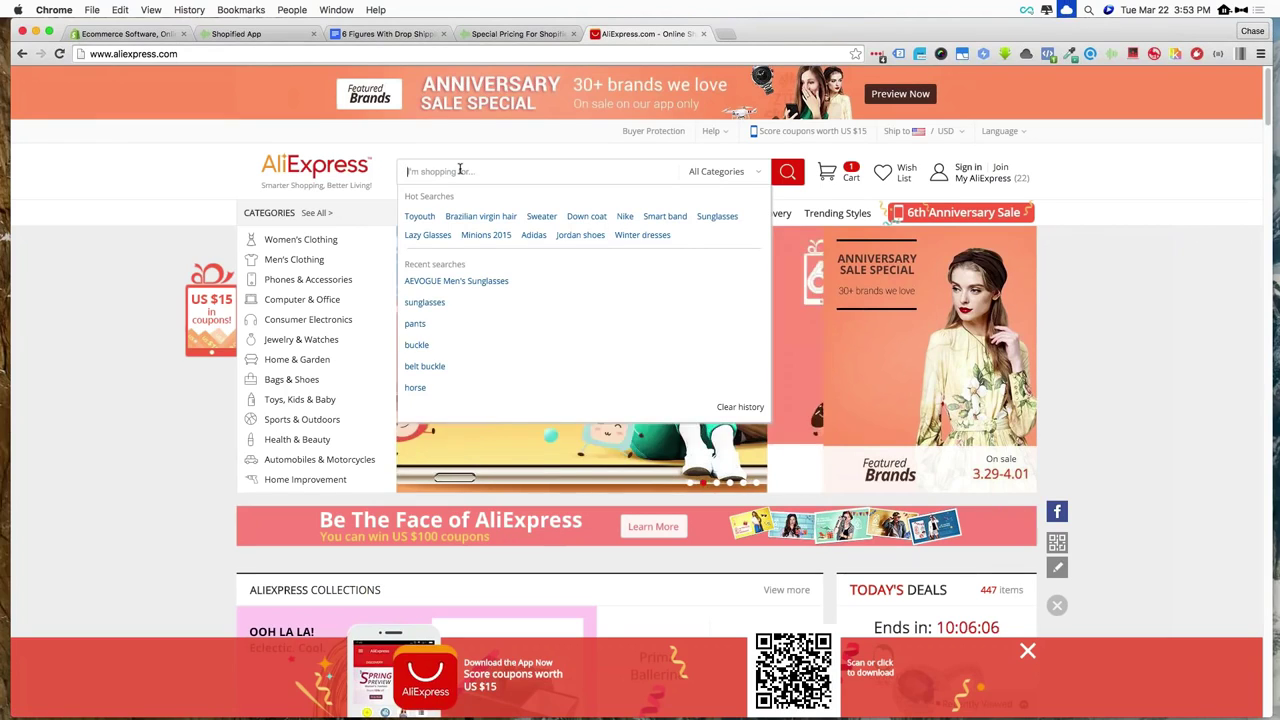
pyautogui.write('su')
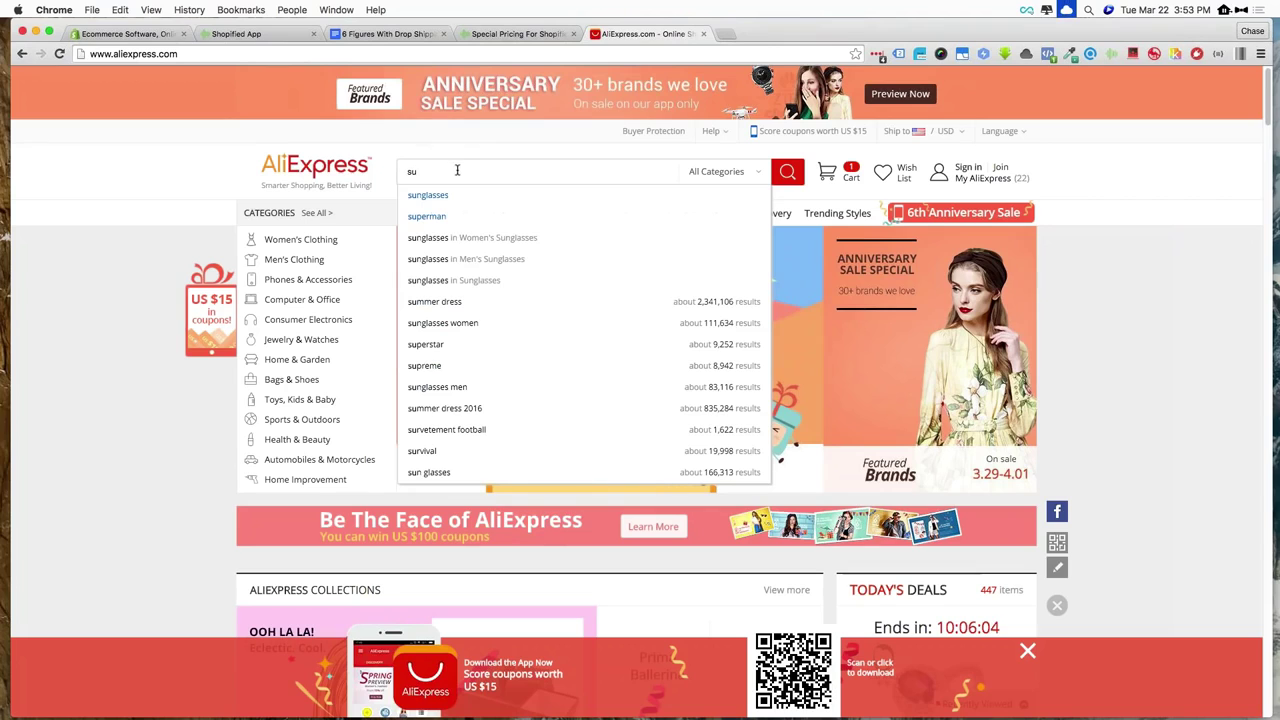
pyautogui.press('Return')
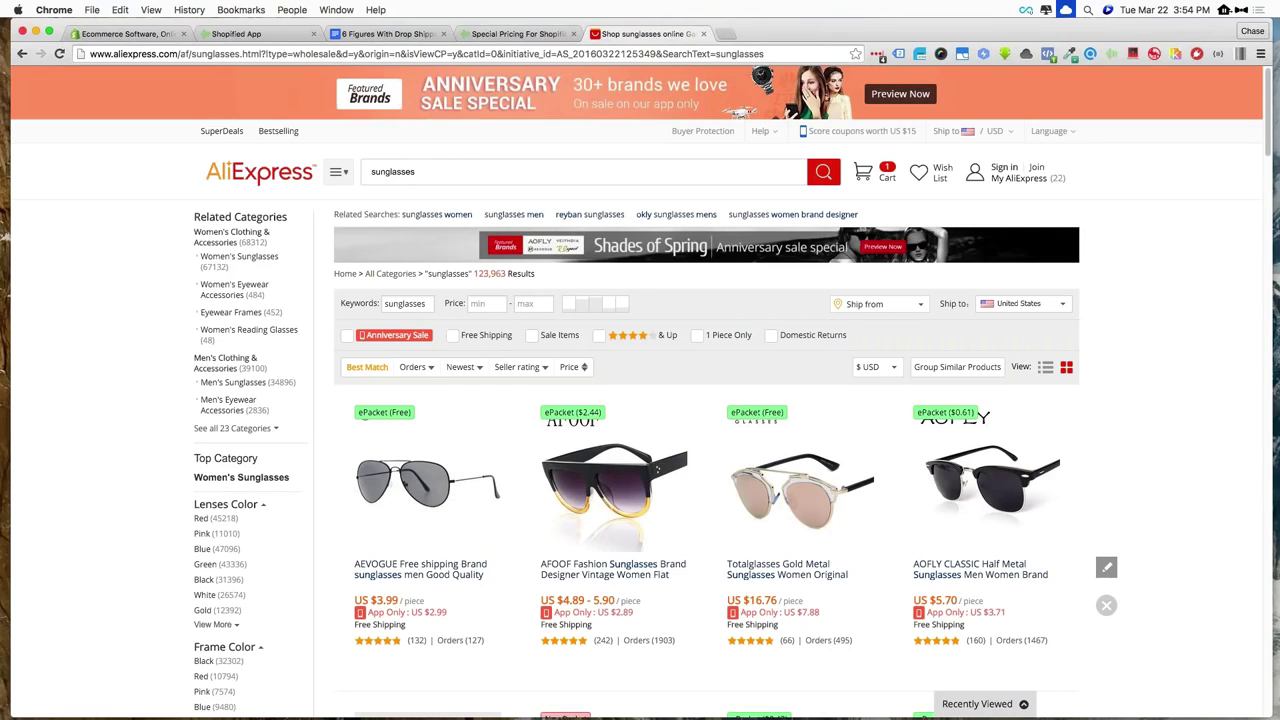
pyautogui.scroll(-2, 487, 197)
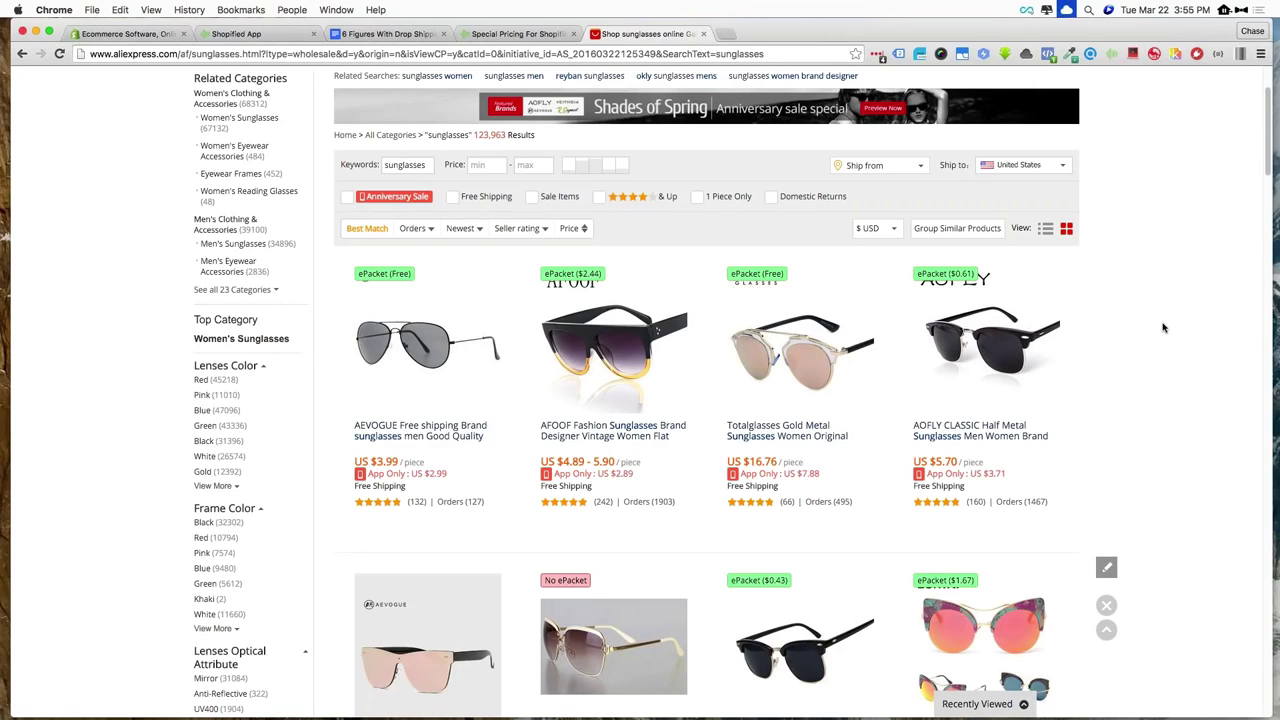
pyautogui.scroll(-2, 1151, 319)
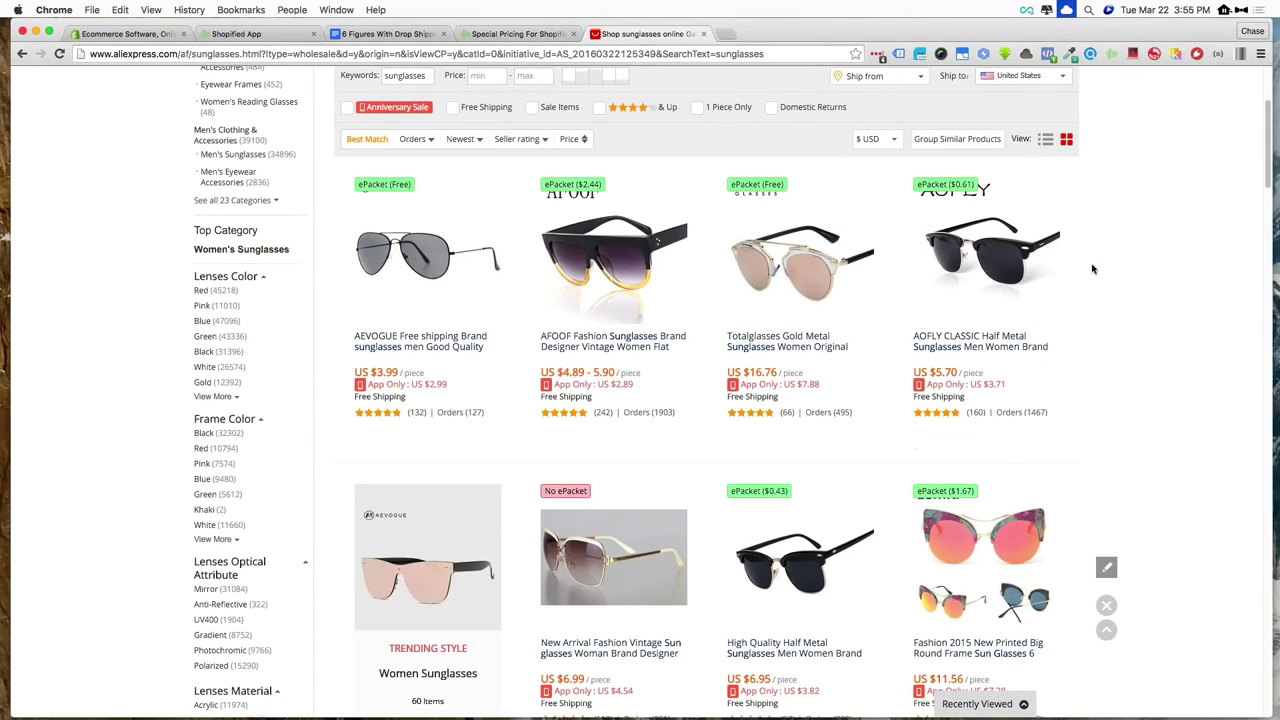
pyautogui.scroll(-2, 1076, 495)
pyautogui.scroll(-3, 1076, 495)
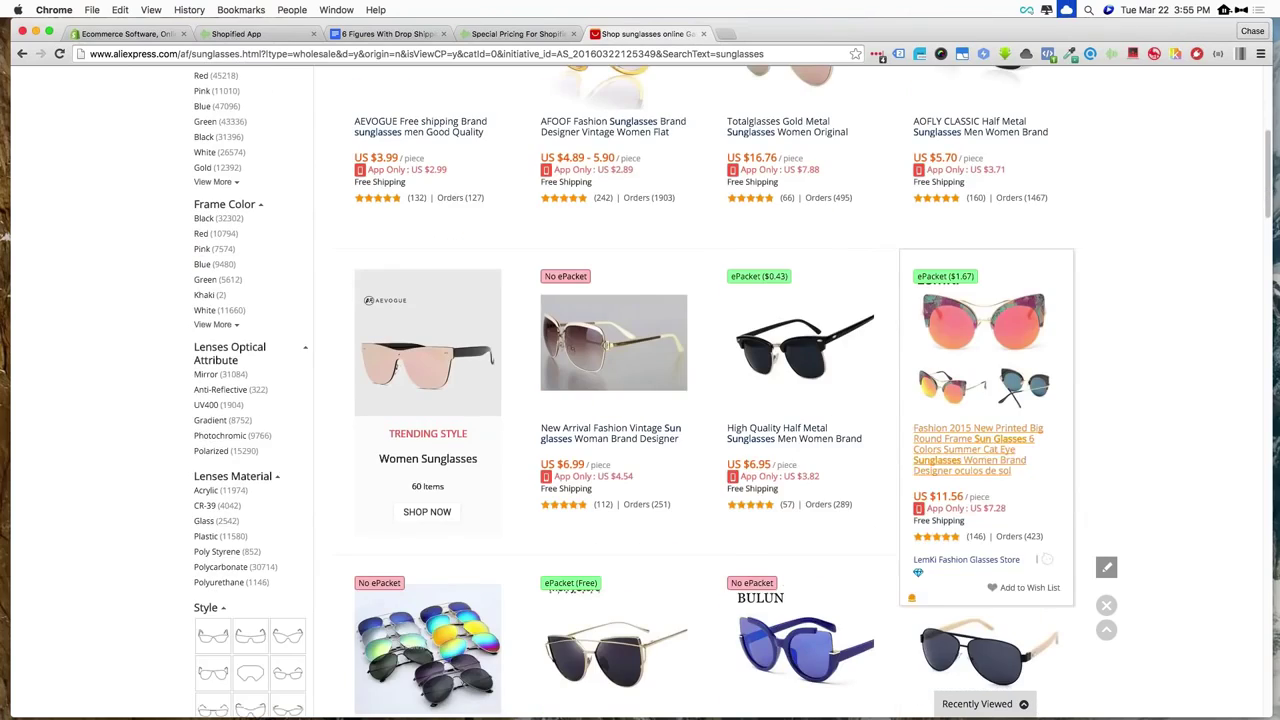
pyautogui.scroll(-8, 601, 291)
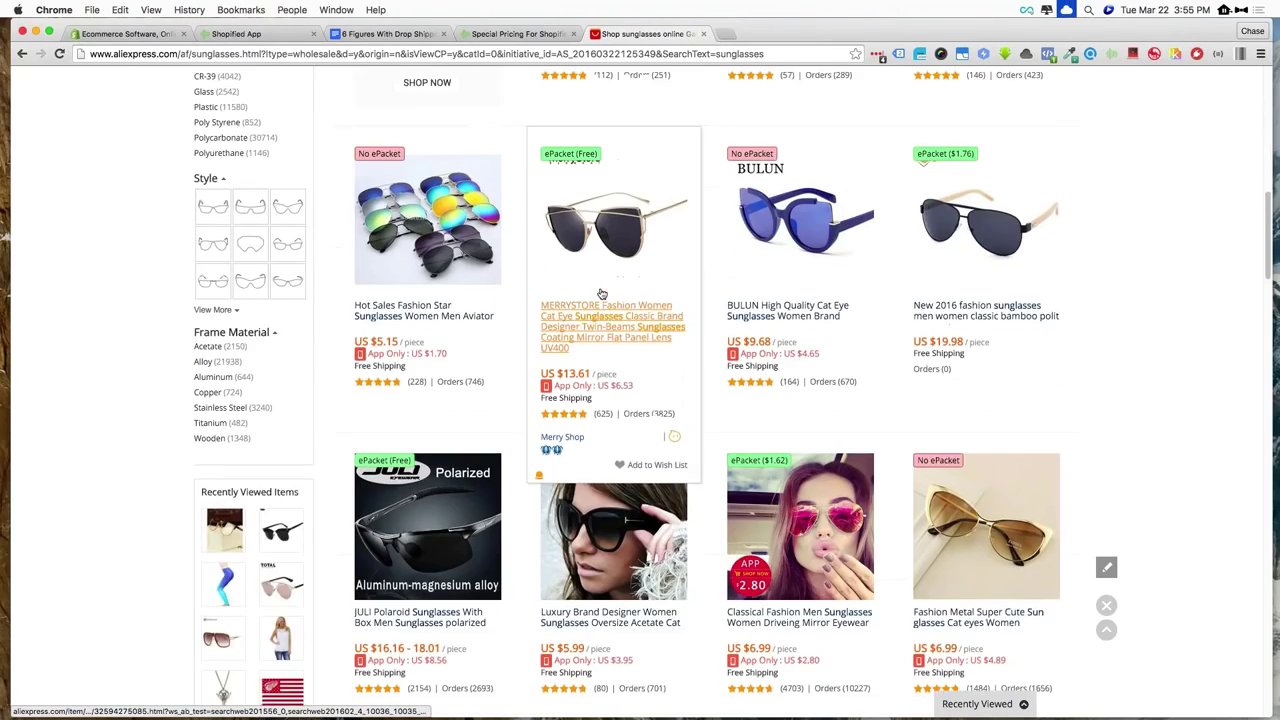
pyautogui.scroll(12, 535, 275)
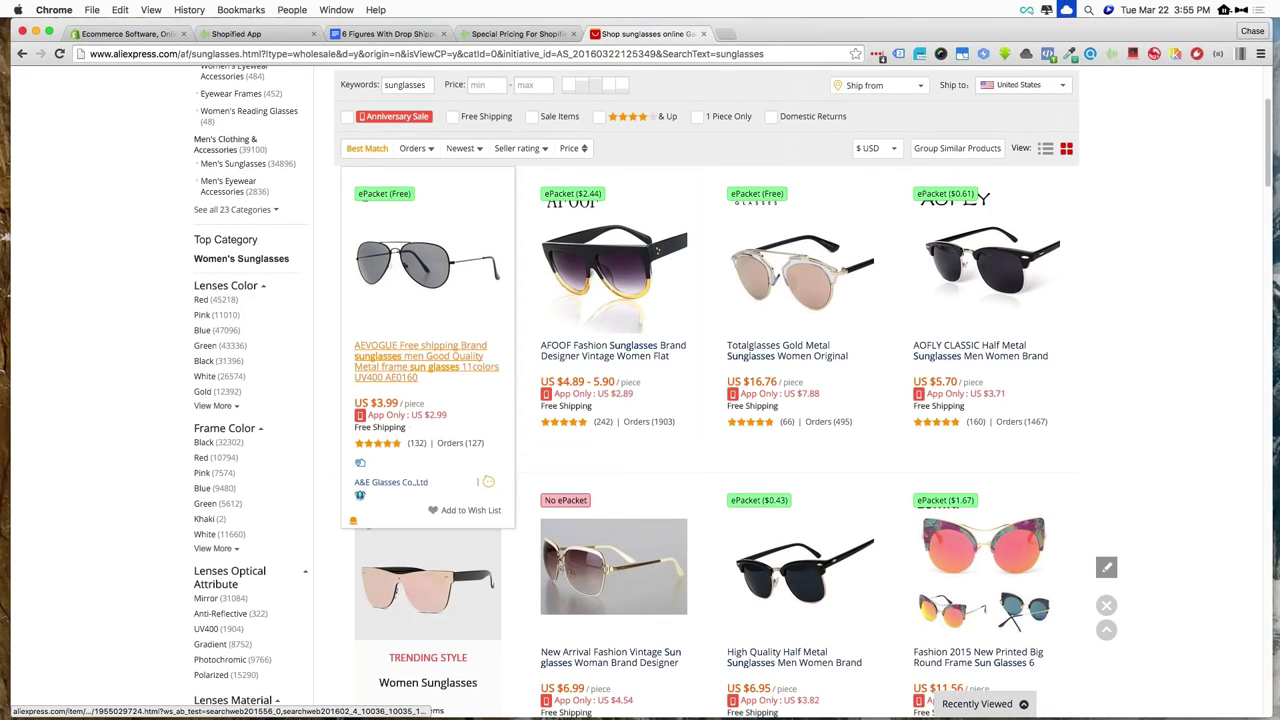
# Check that the AEVOGUE aviator listing ships free via ePacket to the United States, then go back
pyautogui.click(403, 365)
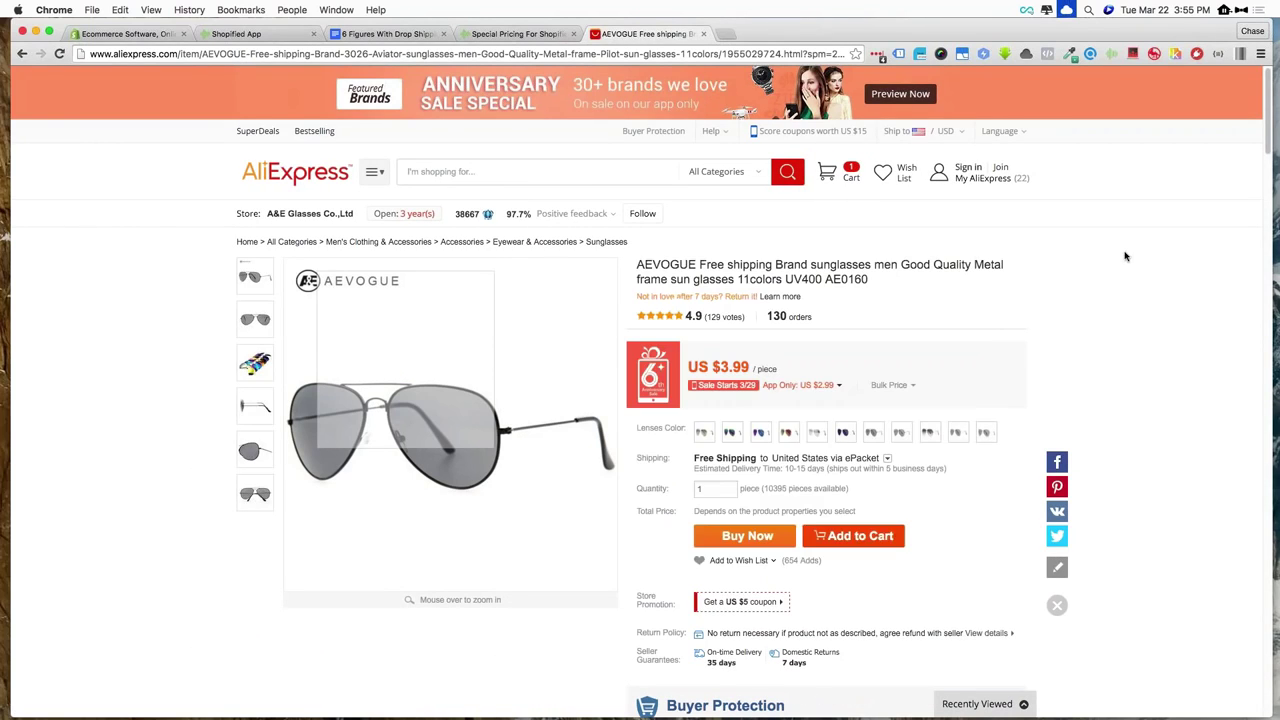
pyautogui.scroll(-5, 940, 344)
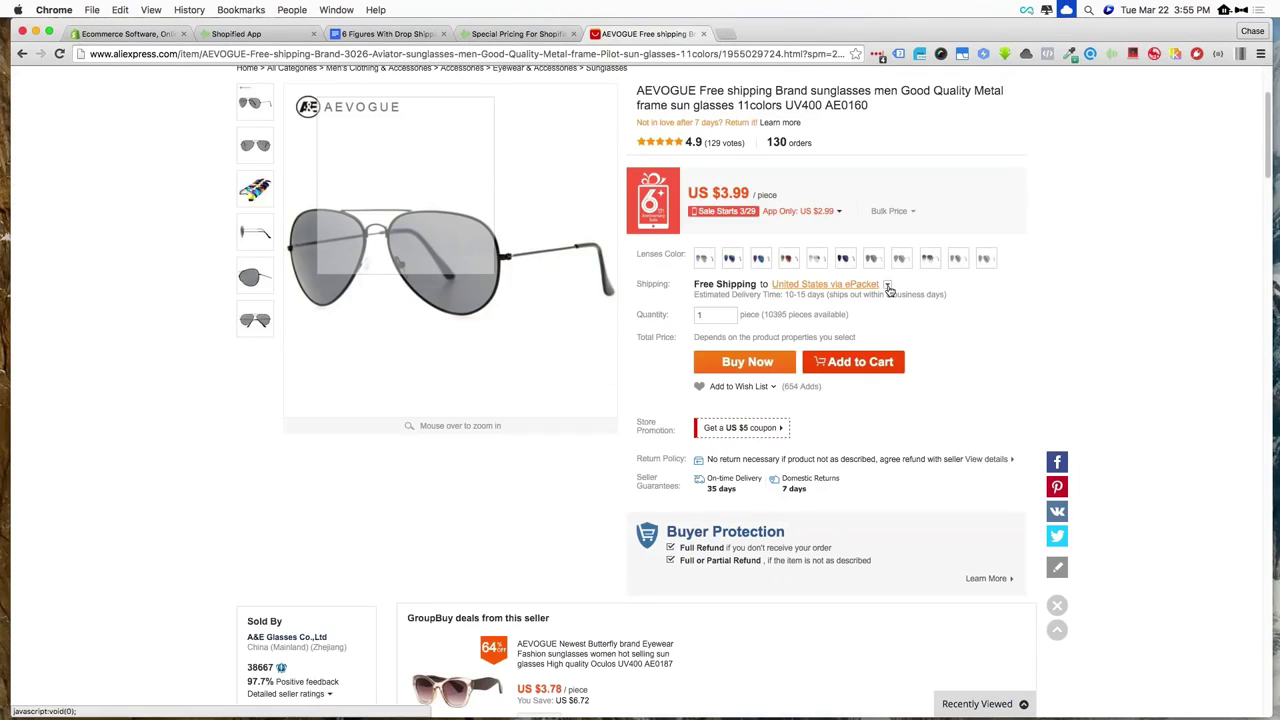
pyautogui.click(848, 285)
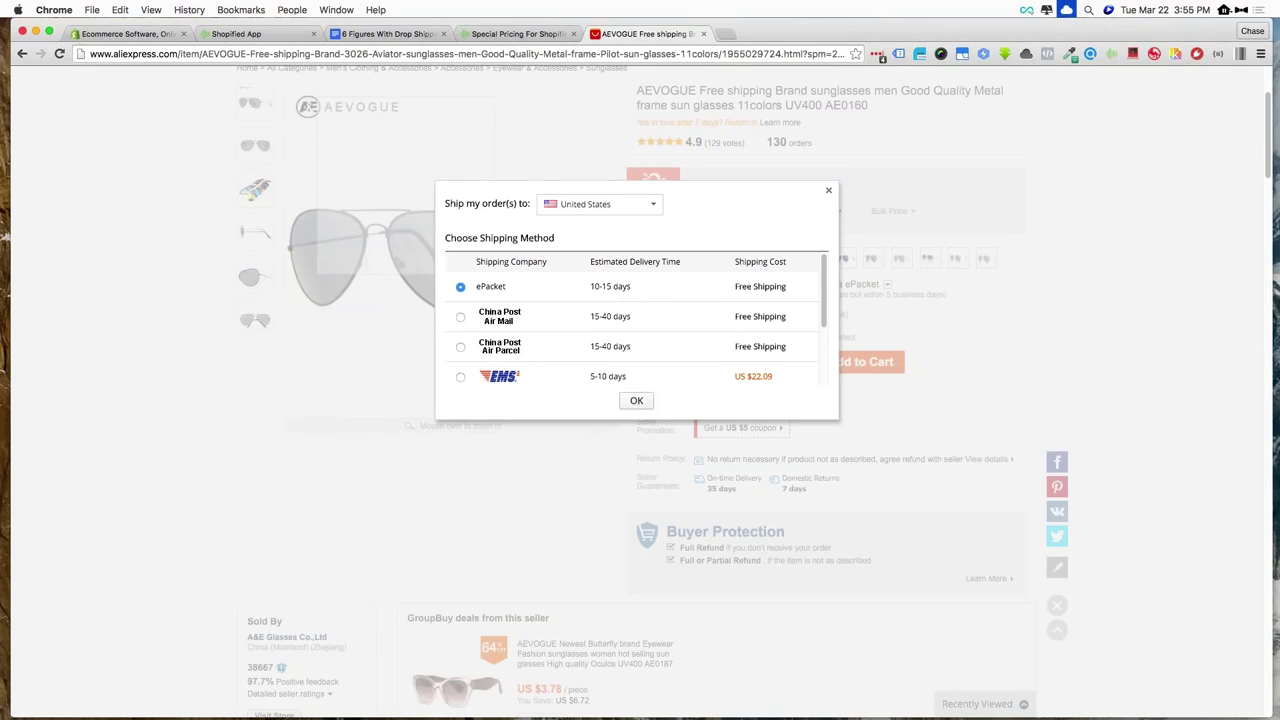
pyautogui.click(636, 401)
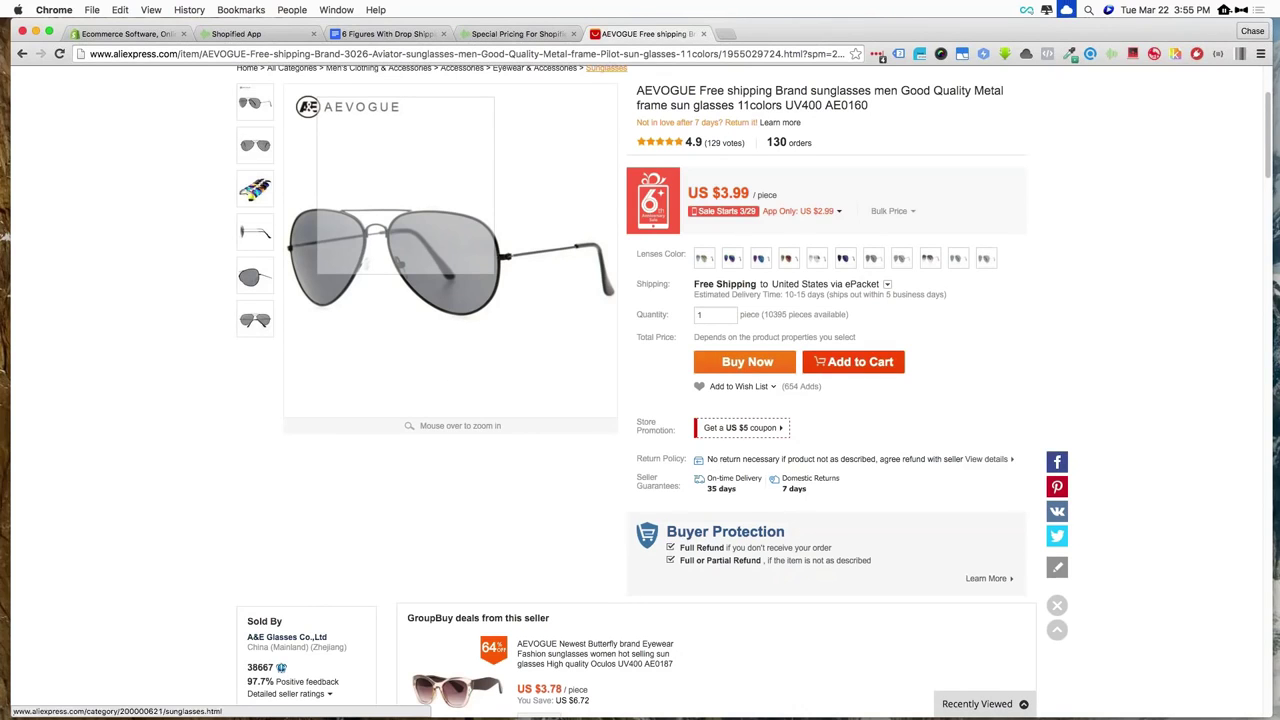
pyautogui.click(22, 53)
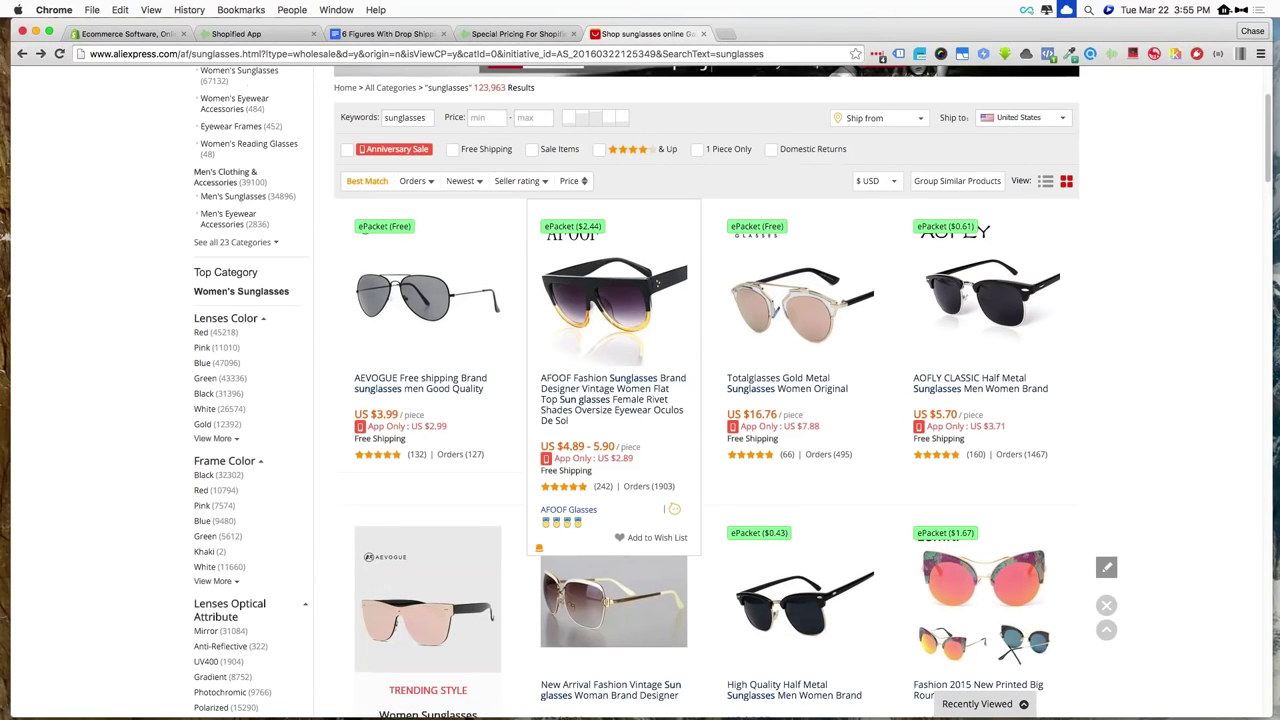
# Open the Totalglasses Gold Metal Sunglasses listing at US $16.76 from the results
pyautogui.scroll(-4, 800, 150)
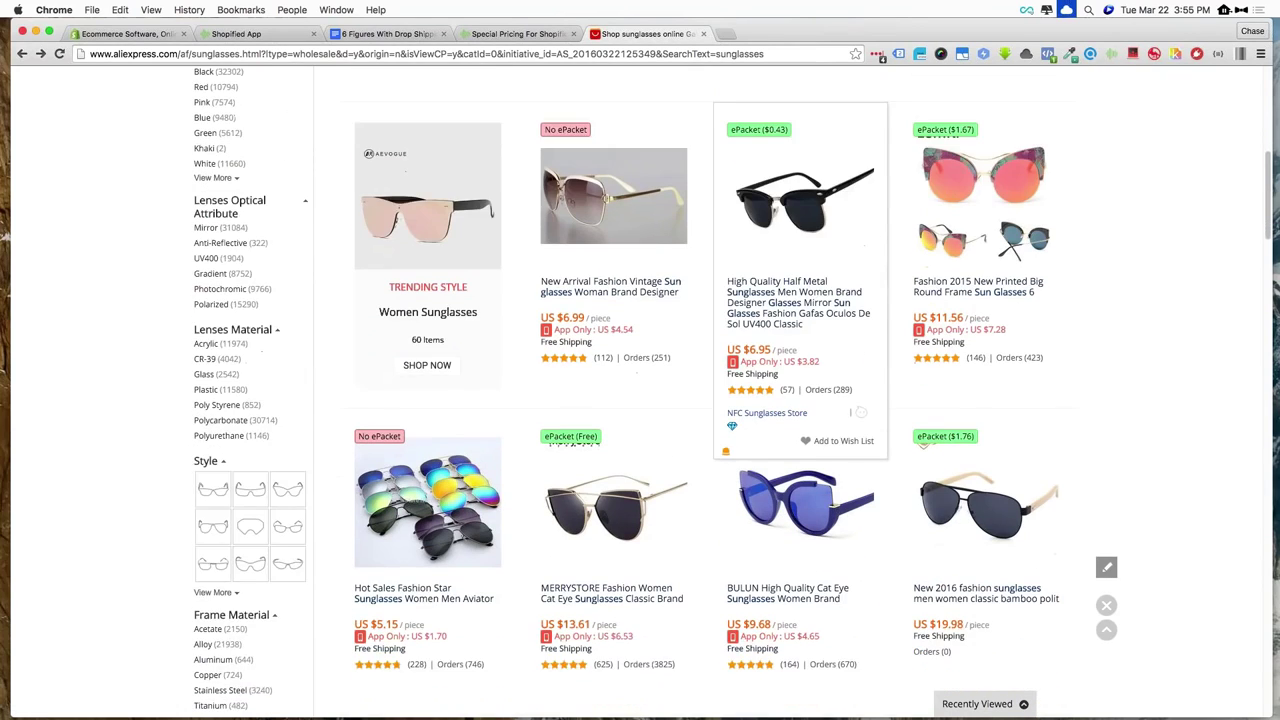
pyautogui.scroll(3, 800, 300)
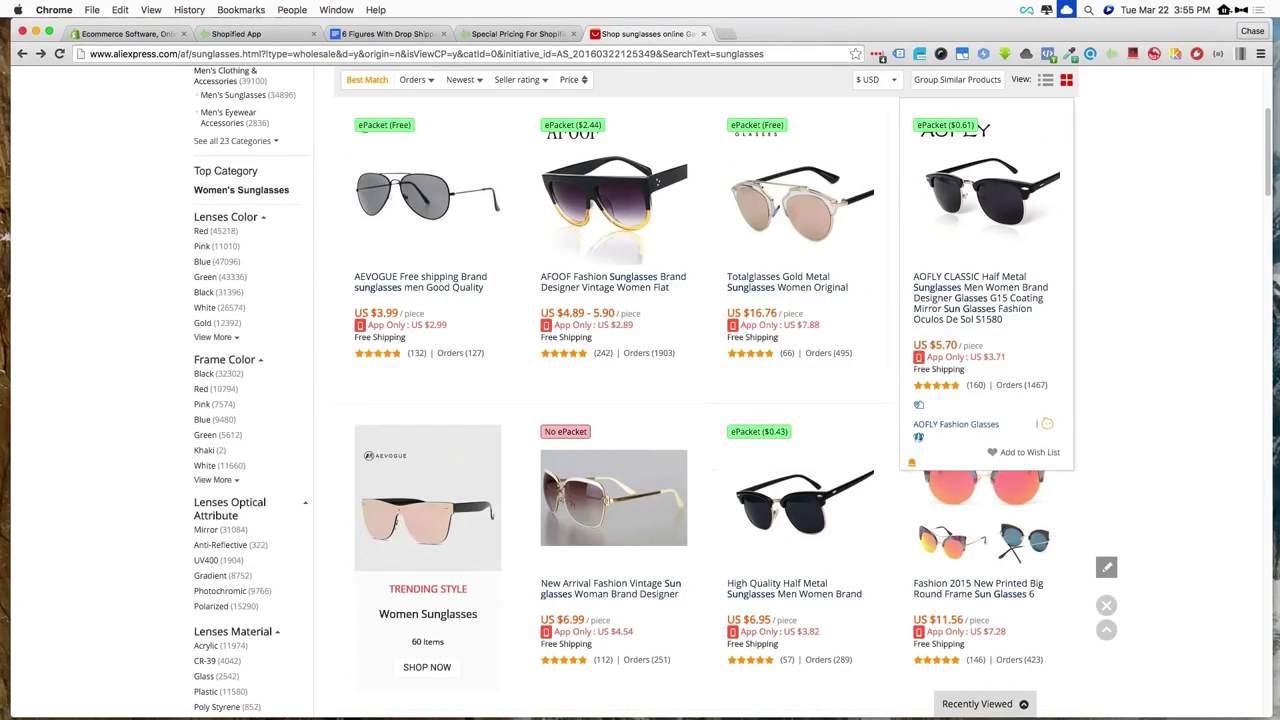
pyautogui.click(817, 307)
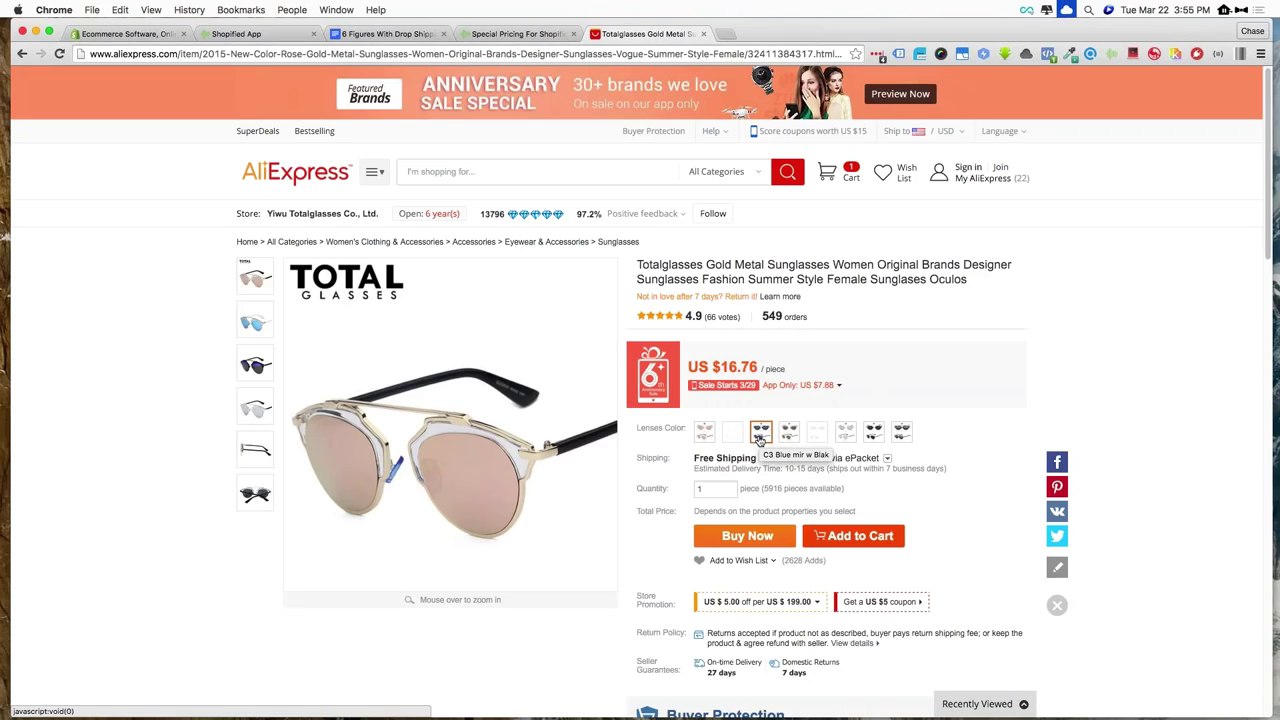
# Try the C3 and C4 lens colours, settle on silver-mirror C6, and check the $16.76 price
pyautogui.click(760, 438)
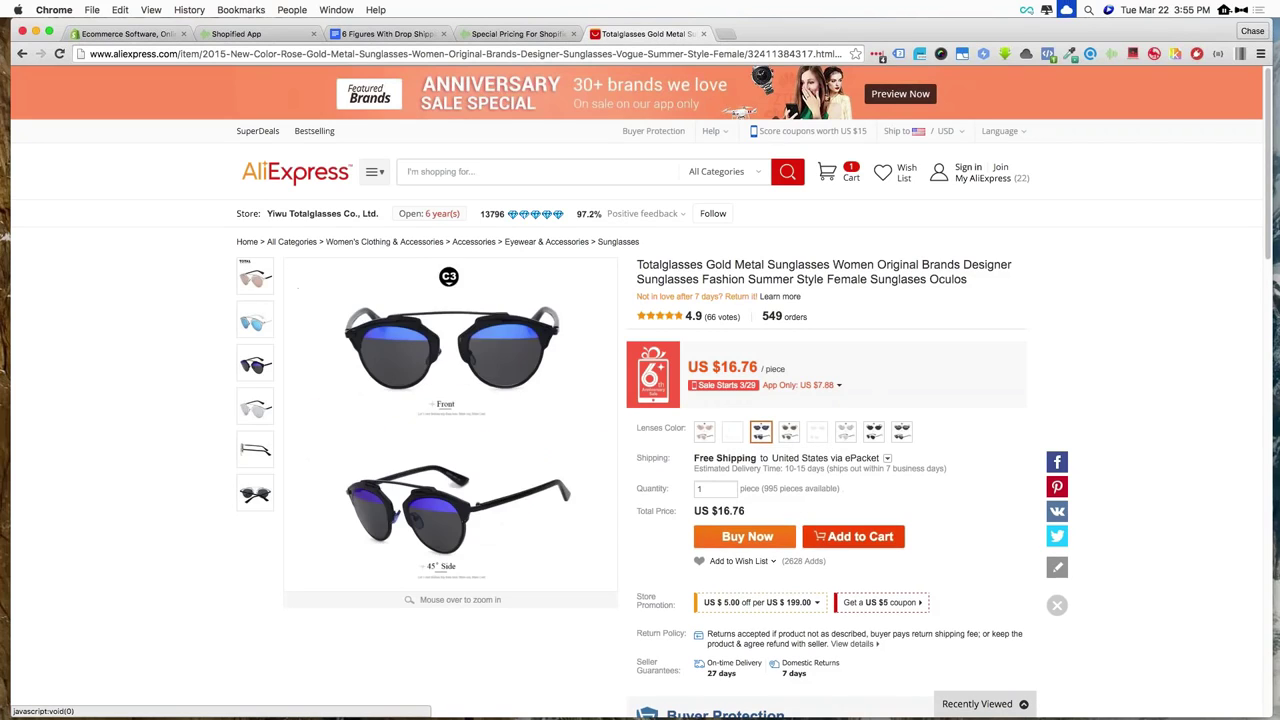
pyautogui.click(790, 437)
pyautogui.click(845, 435)
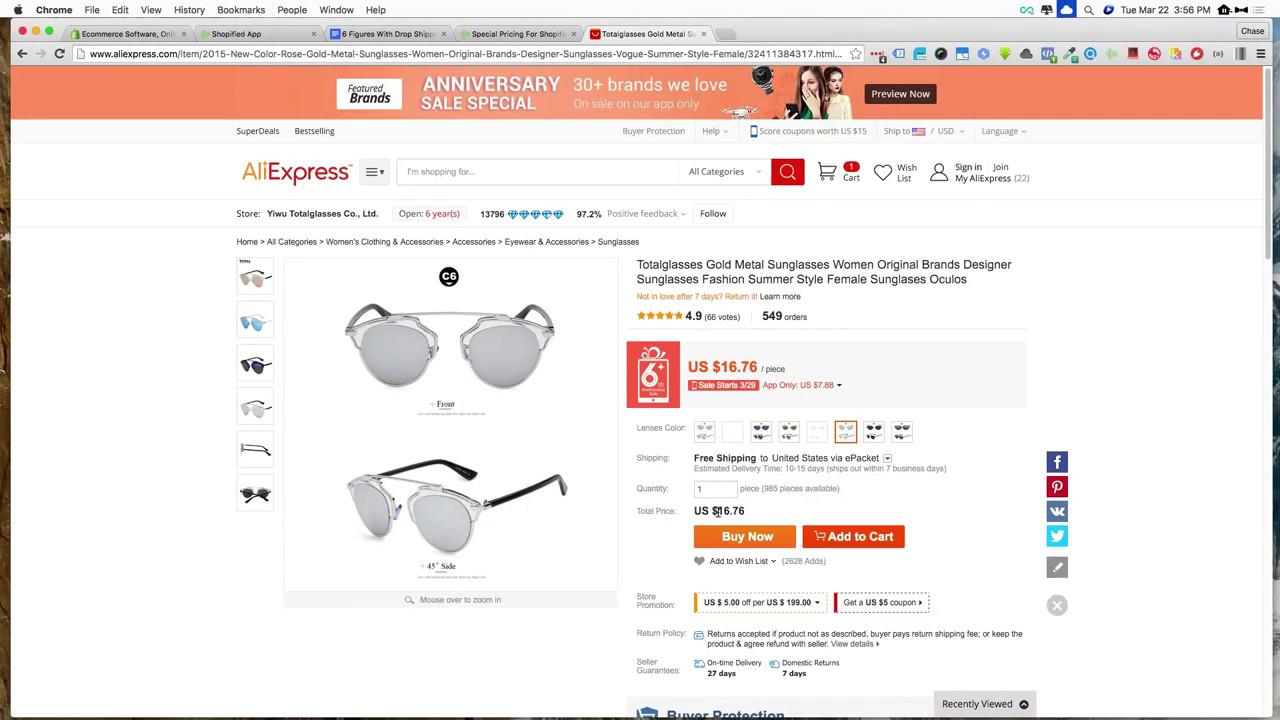
pyautogui.moveTo(716, 512); pyautogui.dragTo(746, 512)
pyautogui.click(1041, 275)
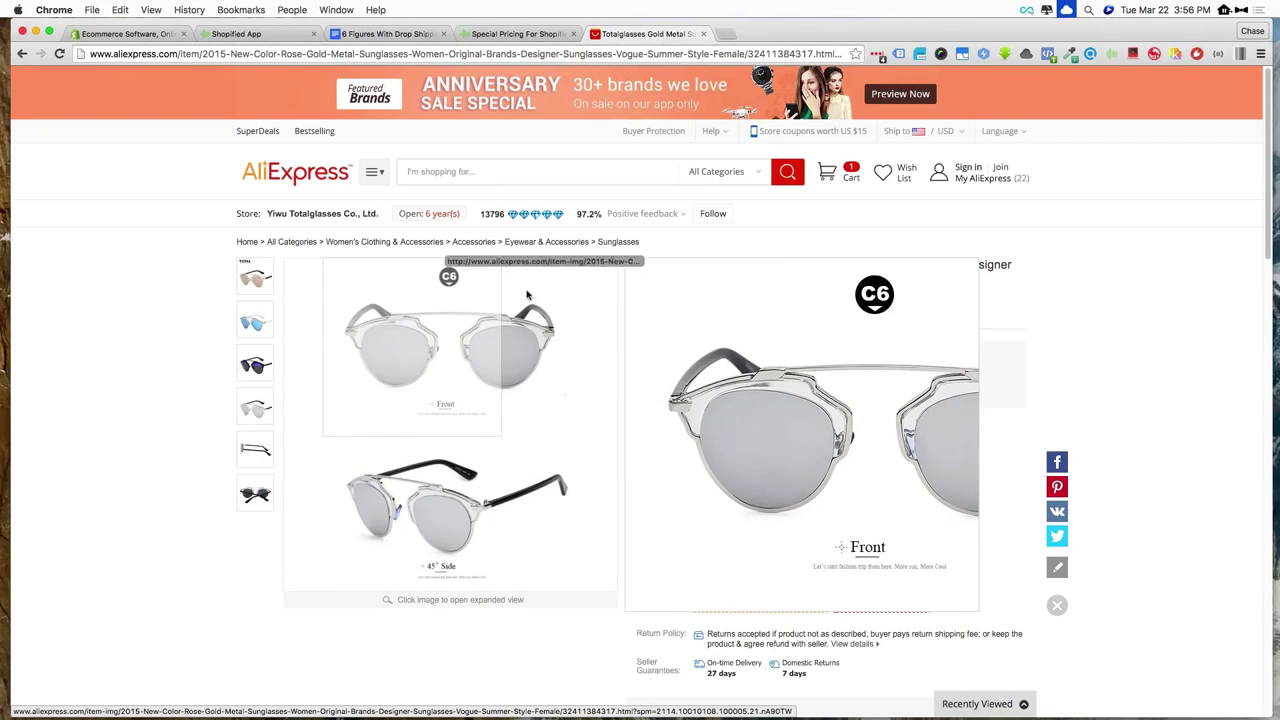
# Select the black-lens C7 colour and scroll through the product specifics
pyautogui.rightClick(437, 345)
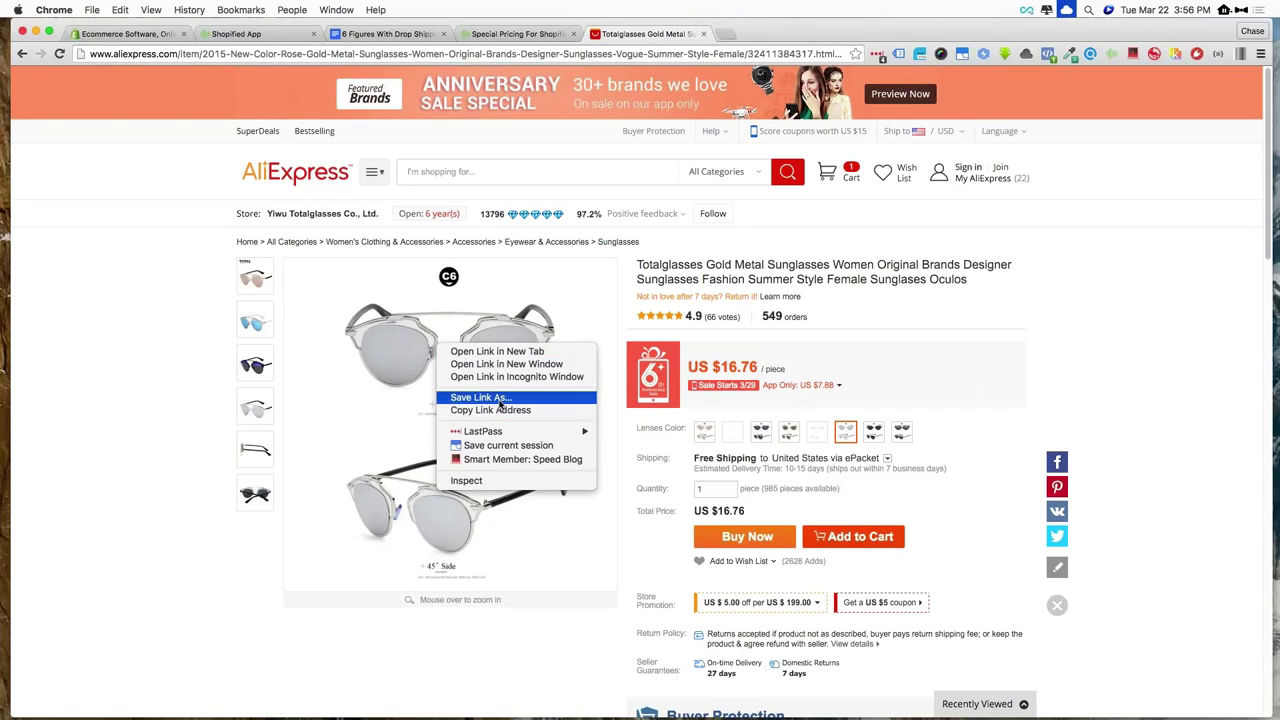
pyautogui.click(200, 265)
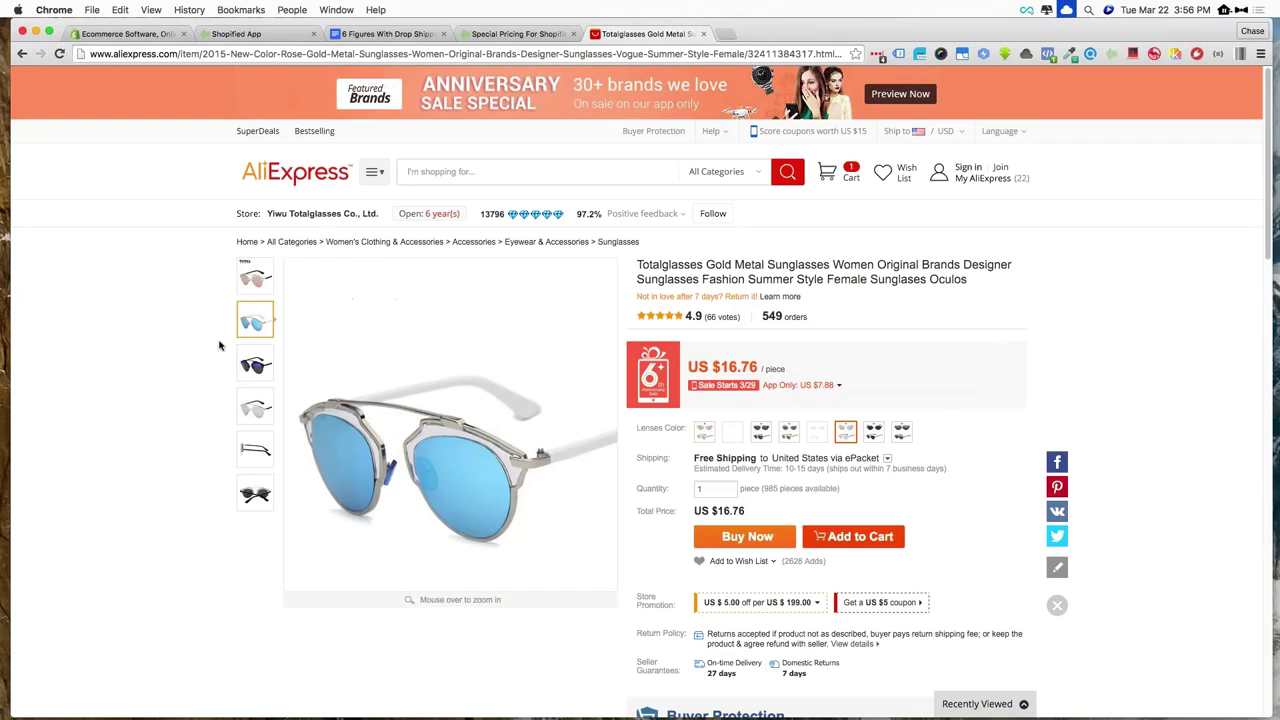
pyautogui.scroll(-3, 252, 405)
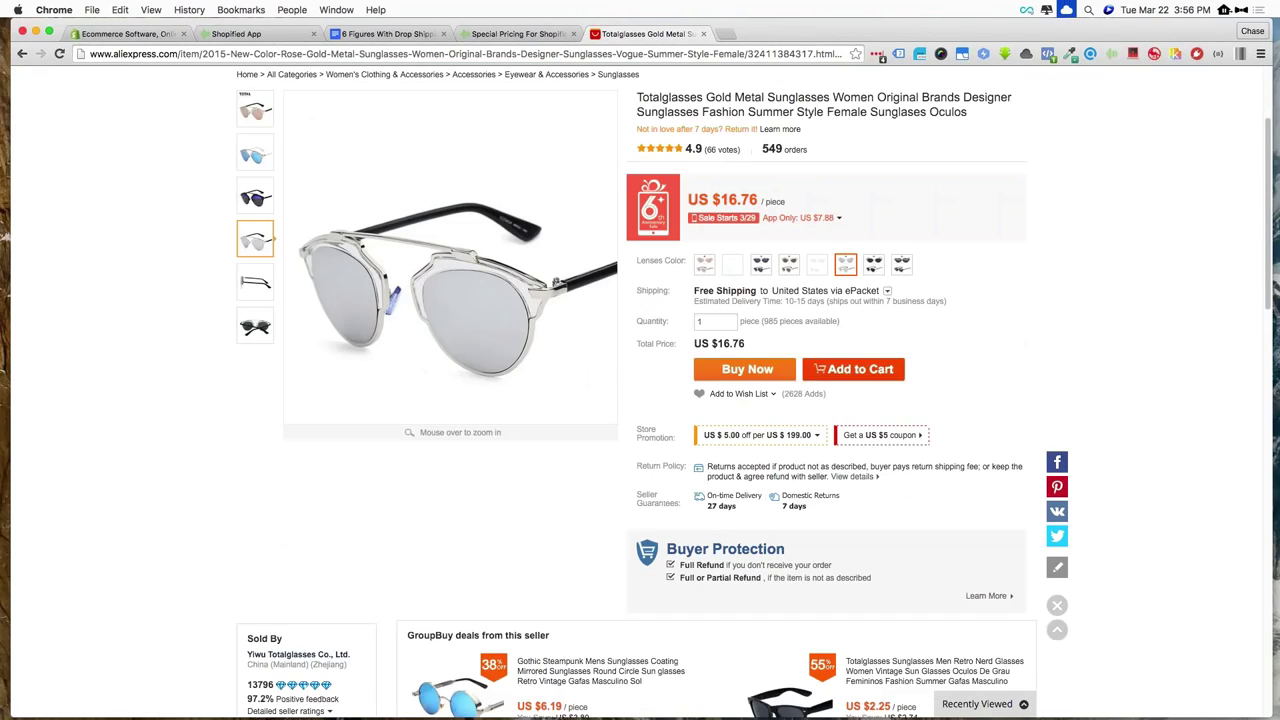
pyautogui.click(790, 268)
pyautogui.click(874, 268)
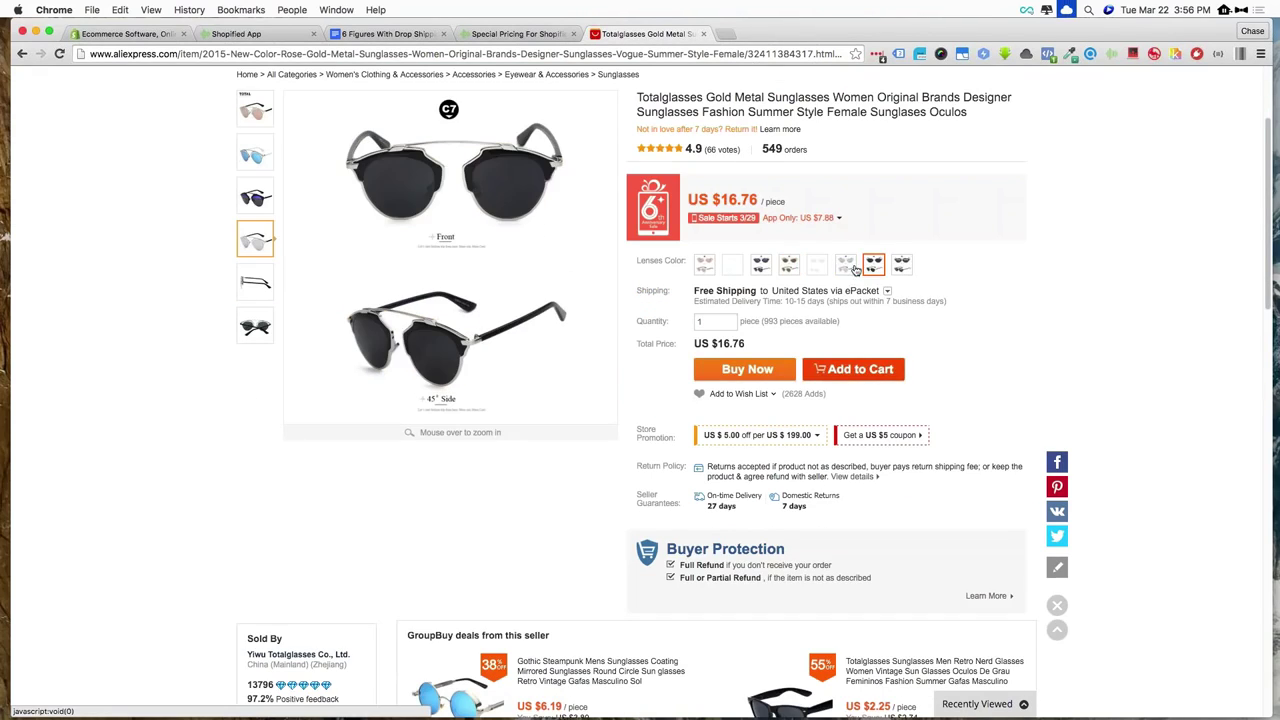
pyautogui.scroll(-15, 640, 400)
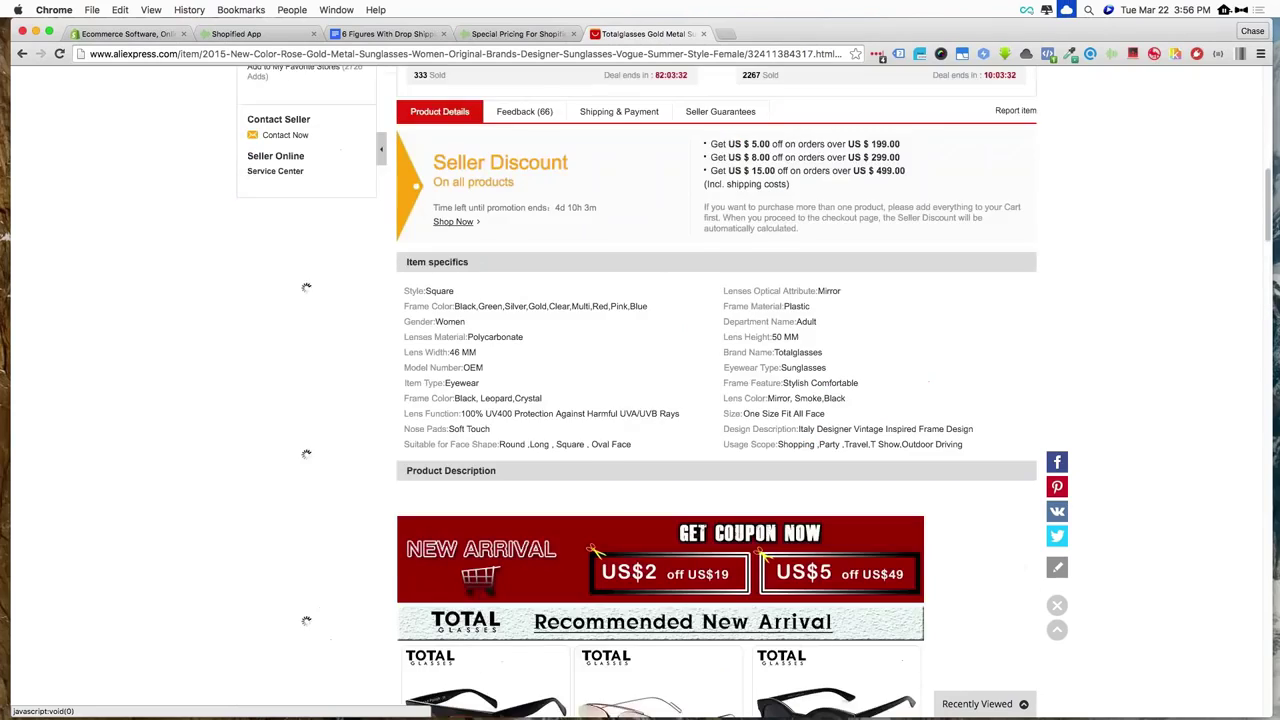
pyautogui.scroll(3, 640, 400)
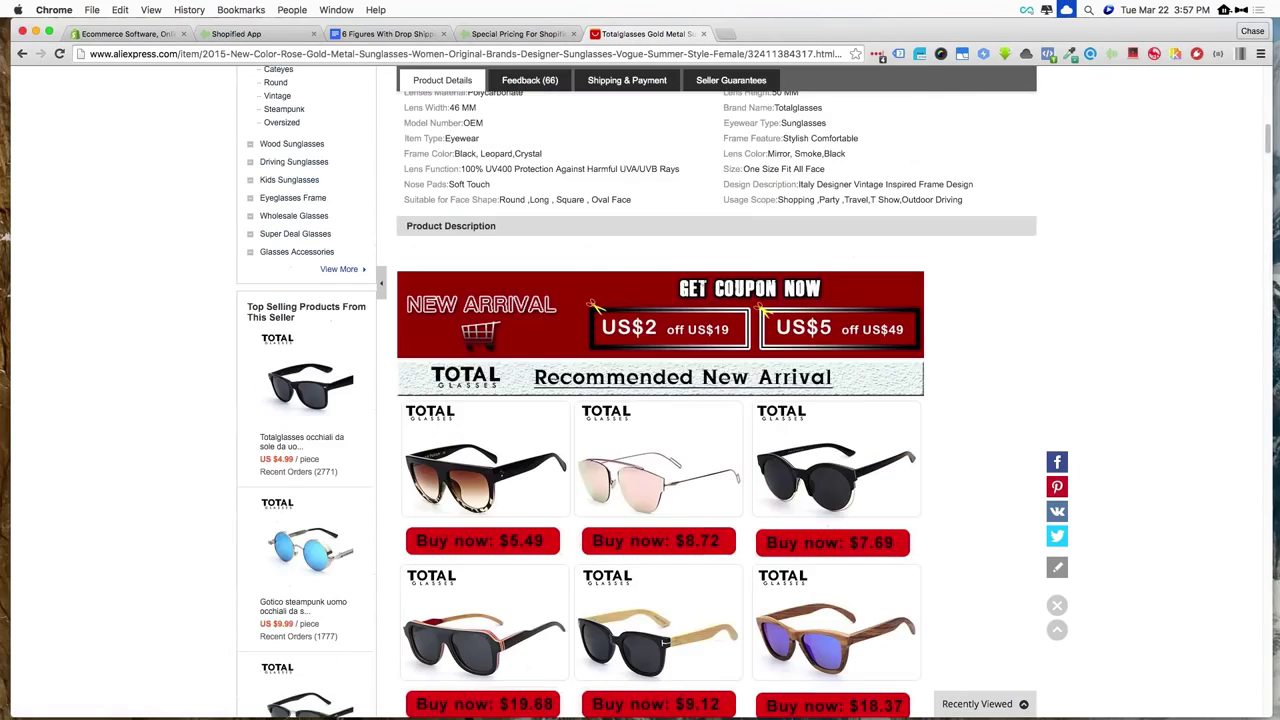
pyautogui.scroll(-6, 640, 400)
pyautogui.scroll(20, 640, 400)
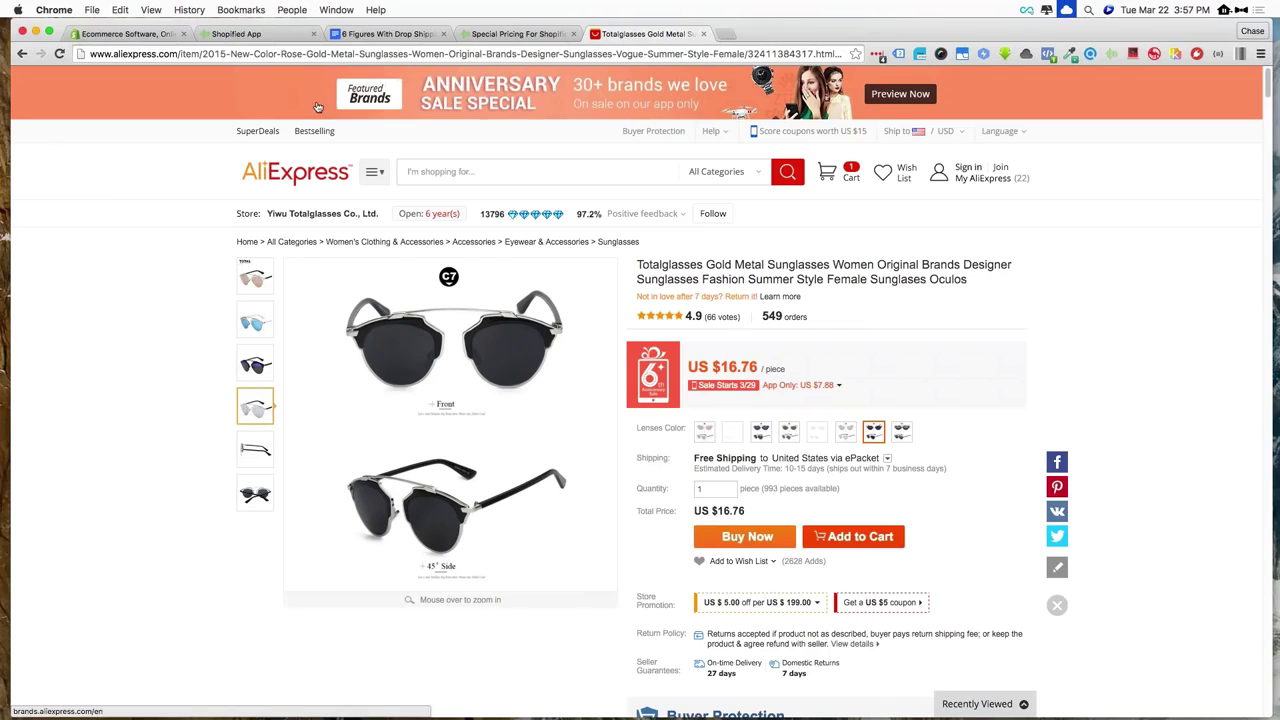
# Go to uncommonnow.com/admin in a new tab and open the Products list
pyautogui.click(727, 34)
pyautogui.write('uncommonnow.com/admin')
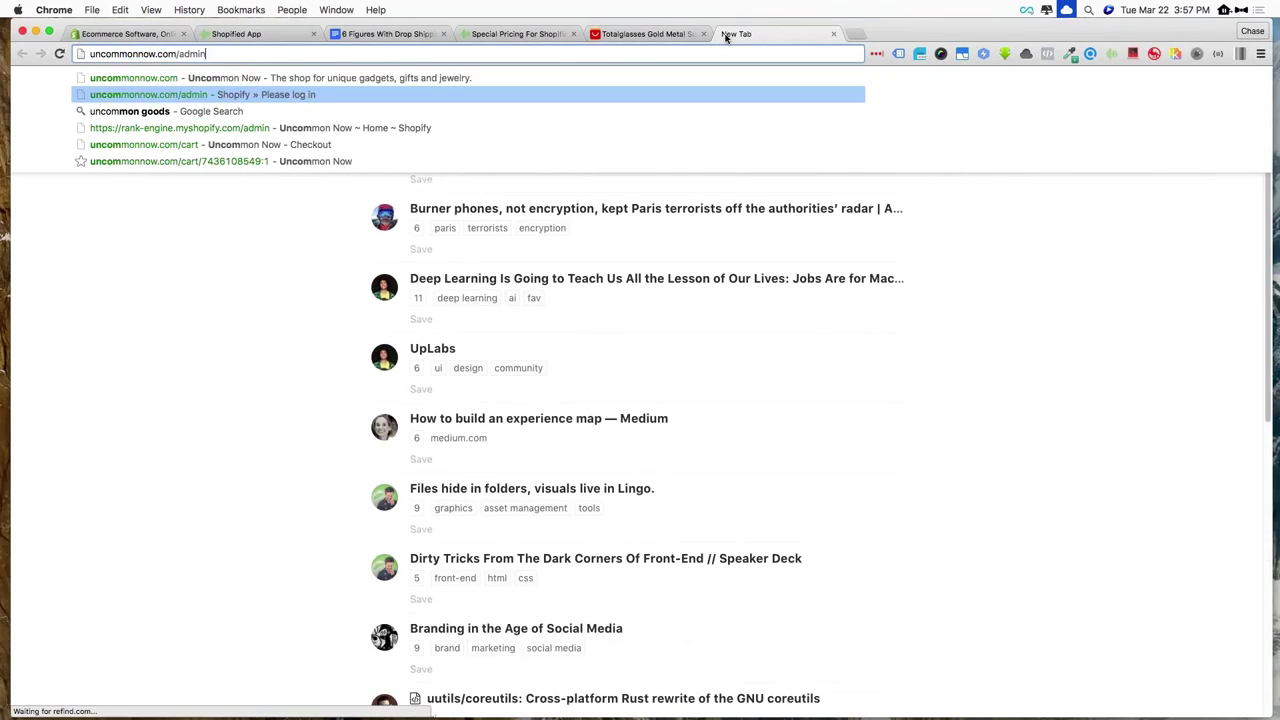
pyautogui.press('Return')
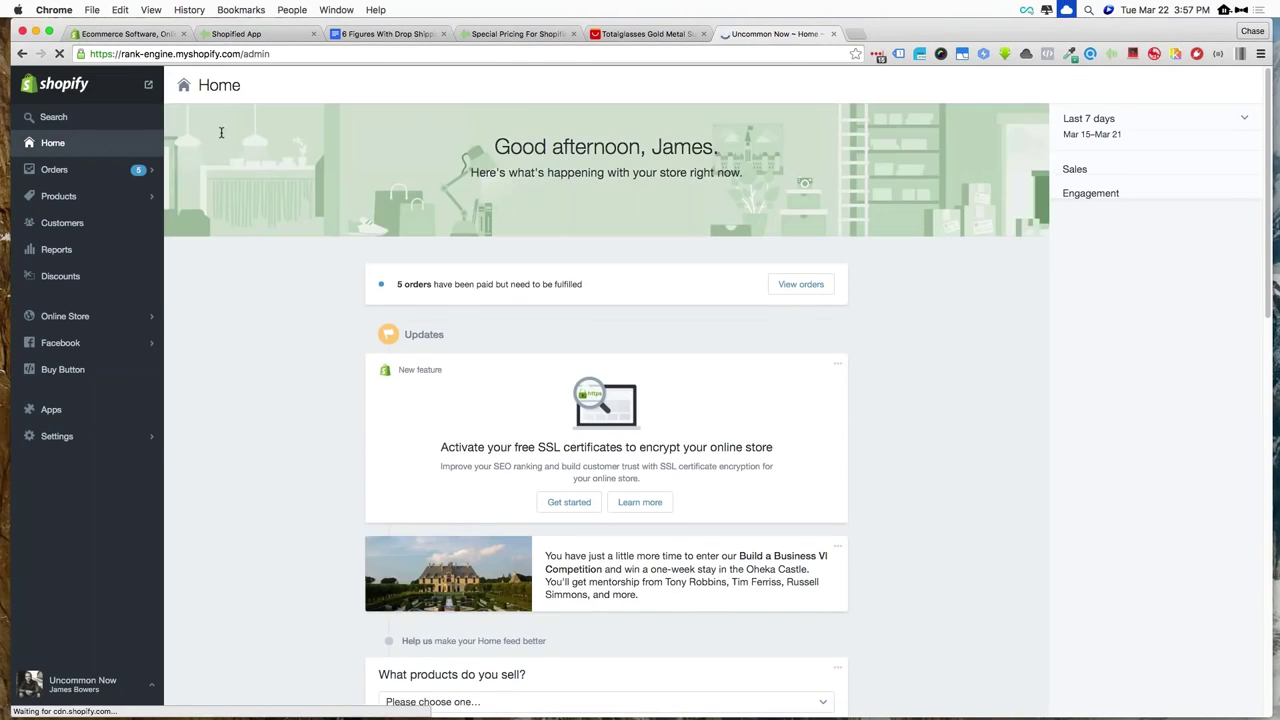
pyautogui.click(58, 196)
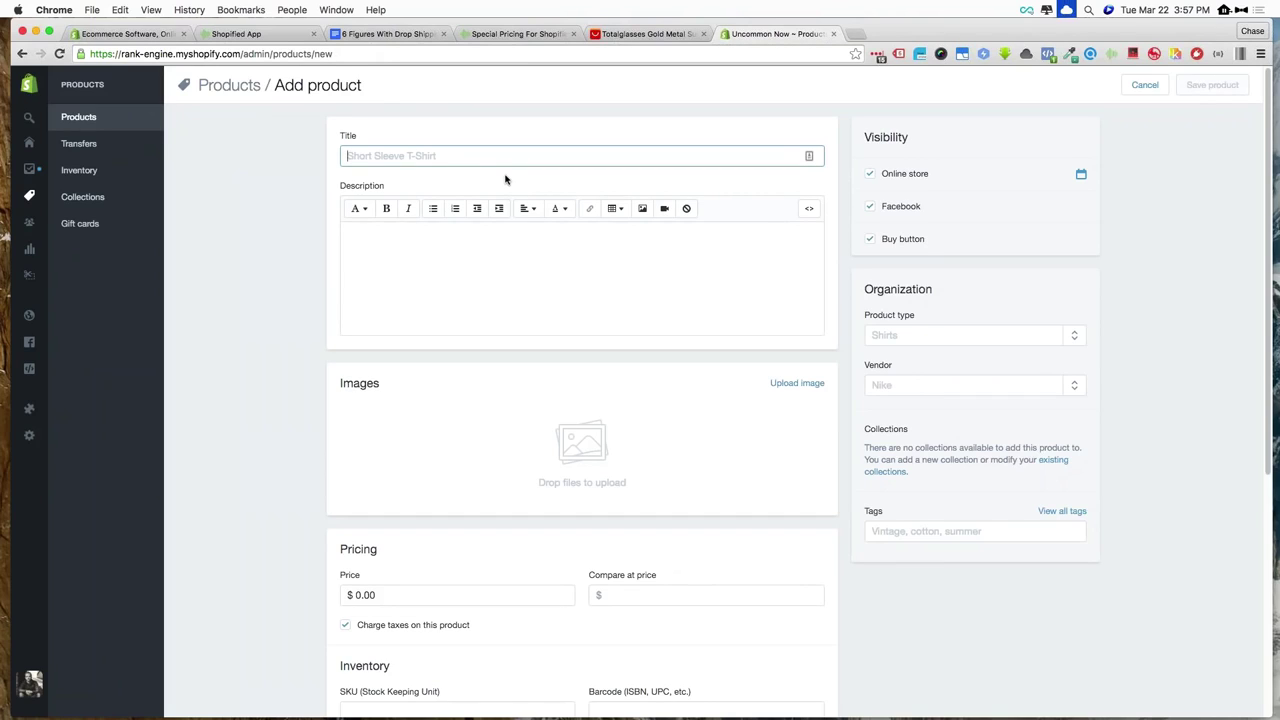
# Title the new product 'Designer Sunglasses'
pyautogui.write('a')
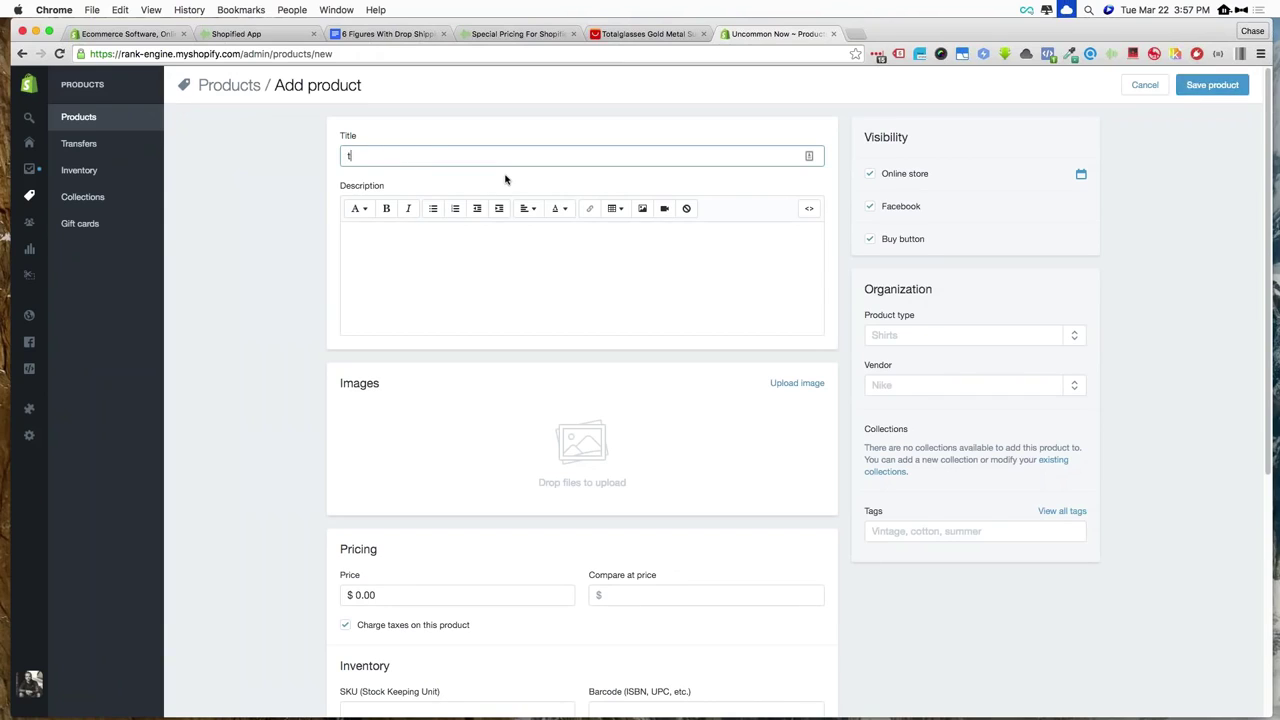
pyautogui.press('BackSpace')
pyautogui.write('Designer Sn')
pyautogui.write('nglasses')
pyautogui.click(494, 268)
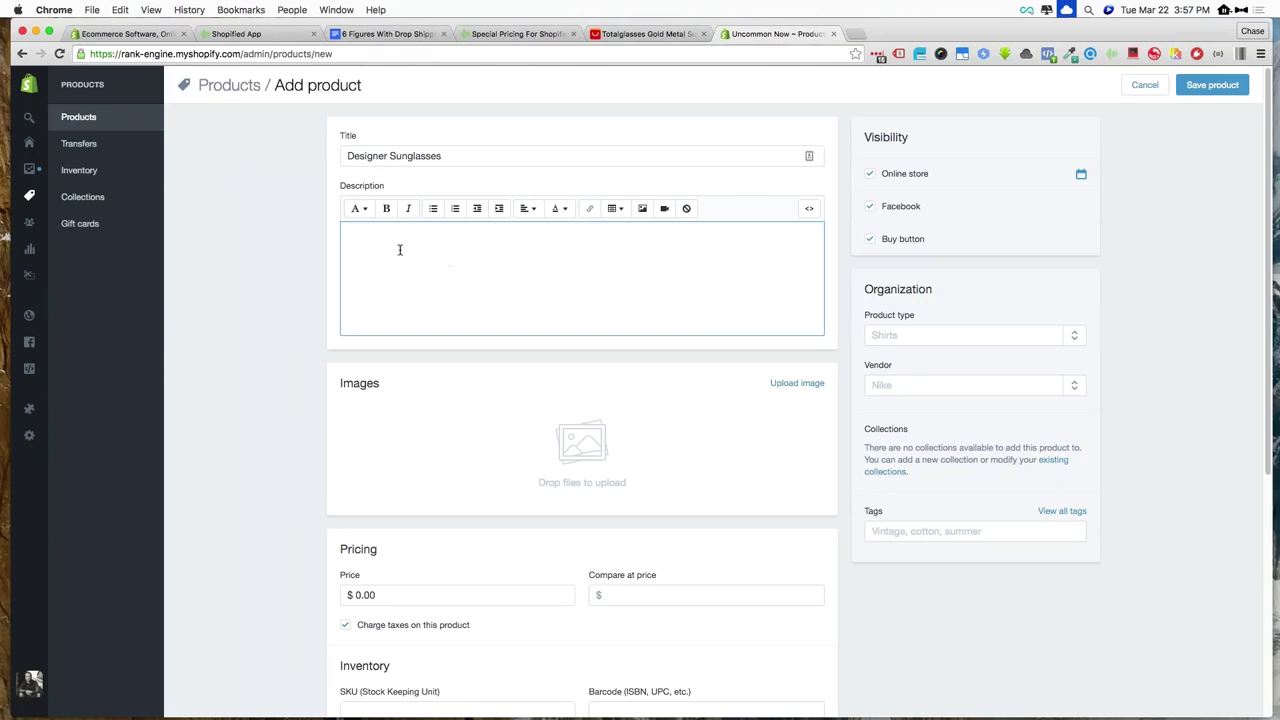
# Scroll past the pricing fields and start adding variants
pyautogui.scroll(-2, 466, 320)
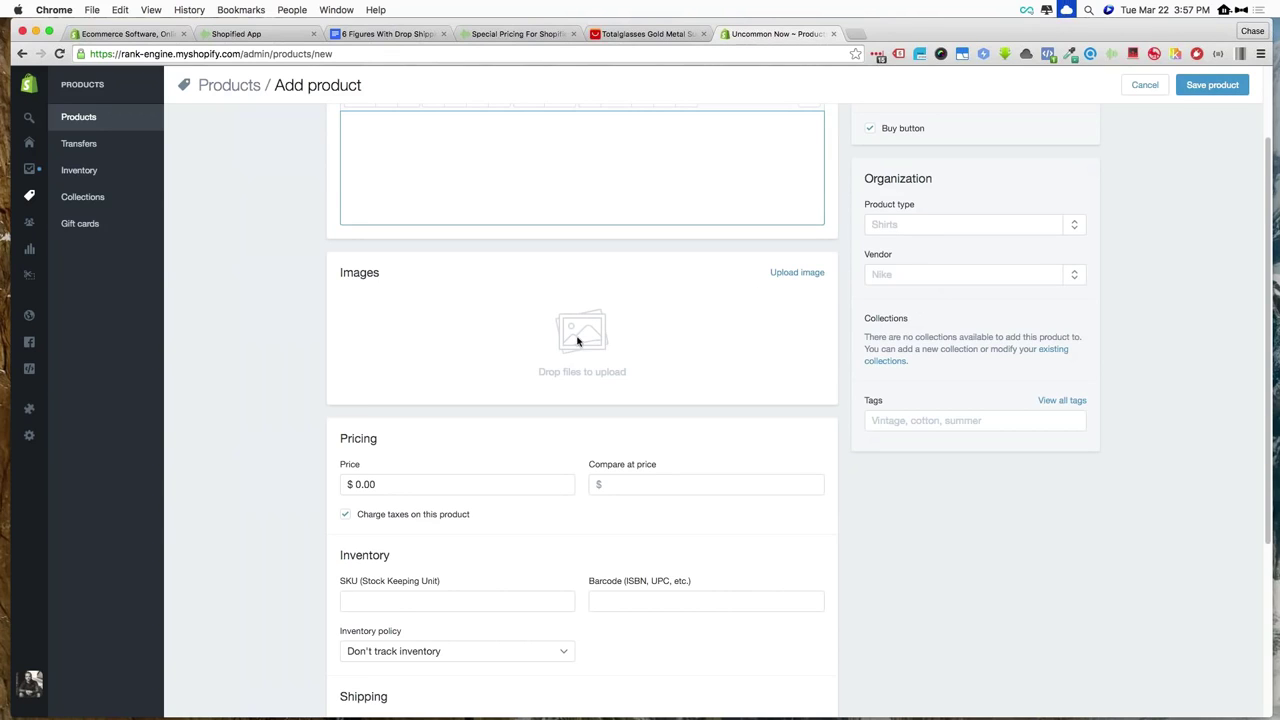
pyautogui.scroll(-3, 294, 291)
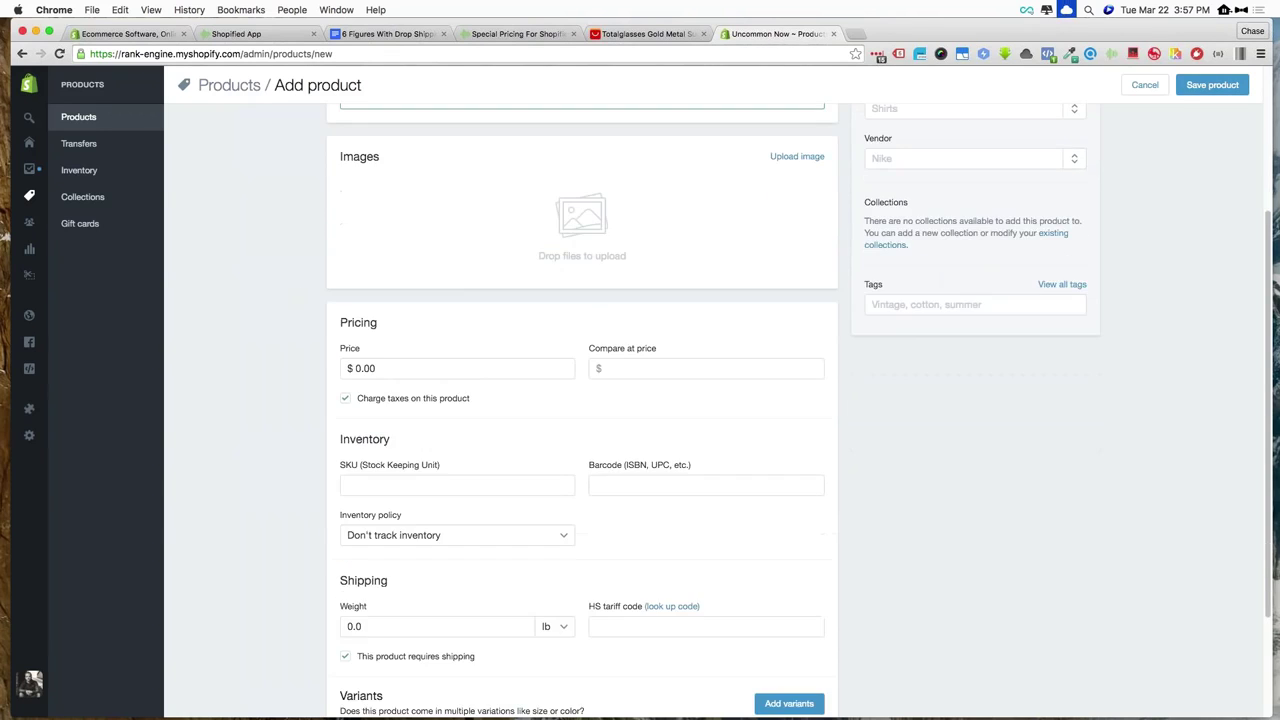
pyautogui.click(637, 374)
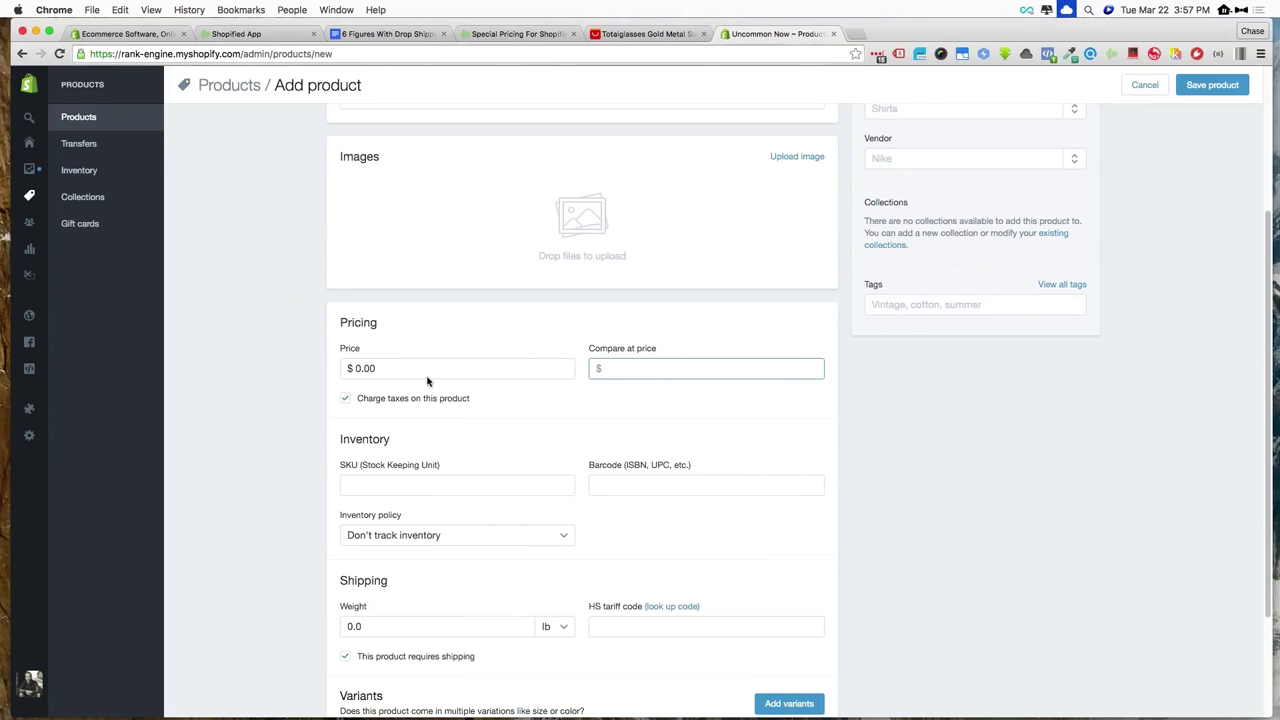
pyautogui.scroll(-3, 427, 380)
pyautogui.scroll(-1, 427, 380)
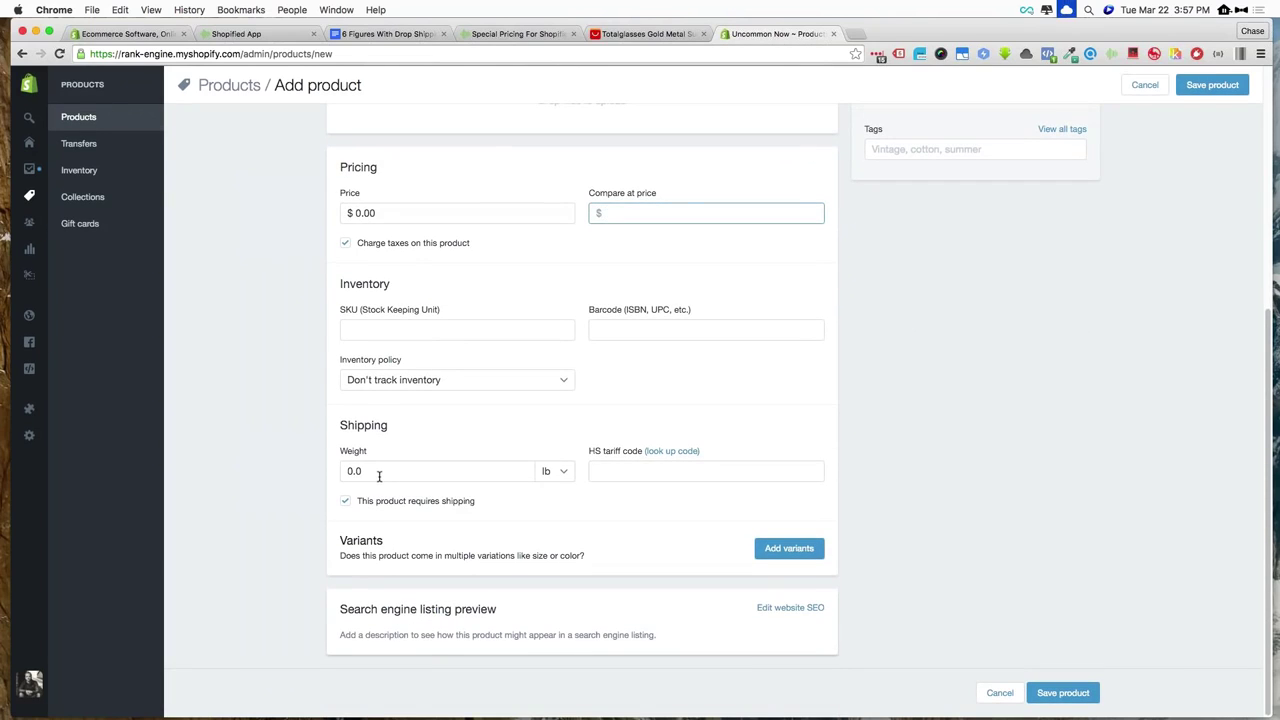
pyautogui.scroll(-2, 517, 529)
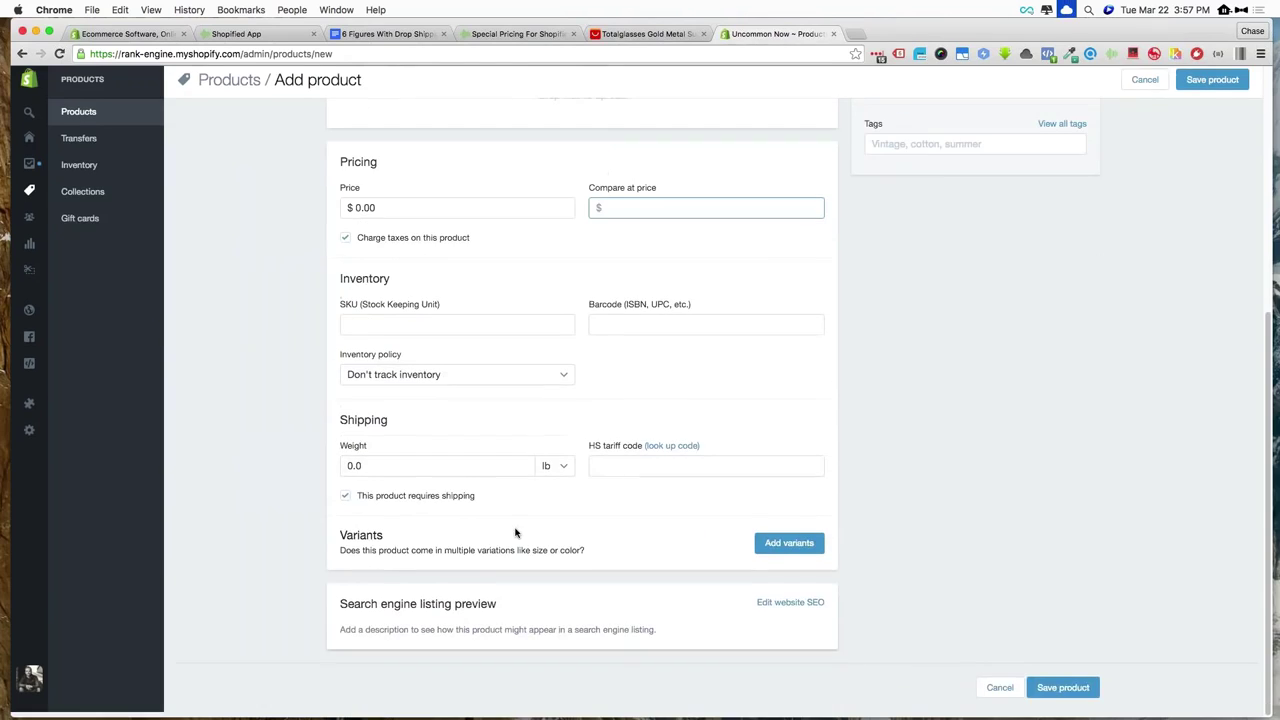
pyautogui.click(787, 548)
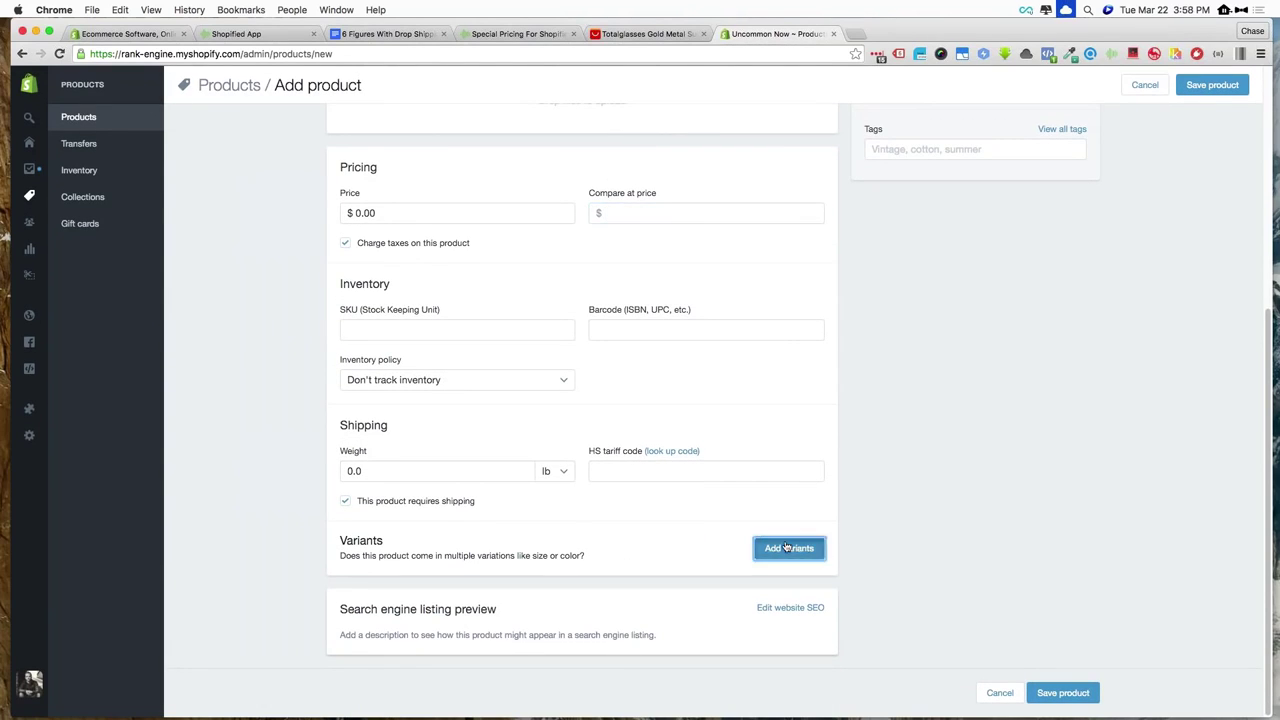
# Rename the variant option to Color with values blue, red and green
pyautogui.scroll(-3, 787, 548)
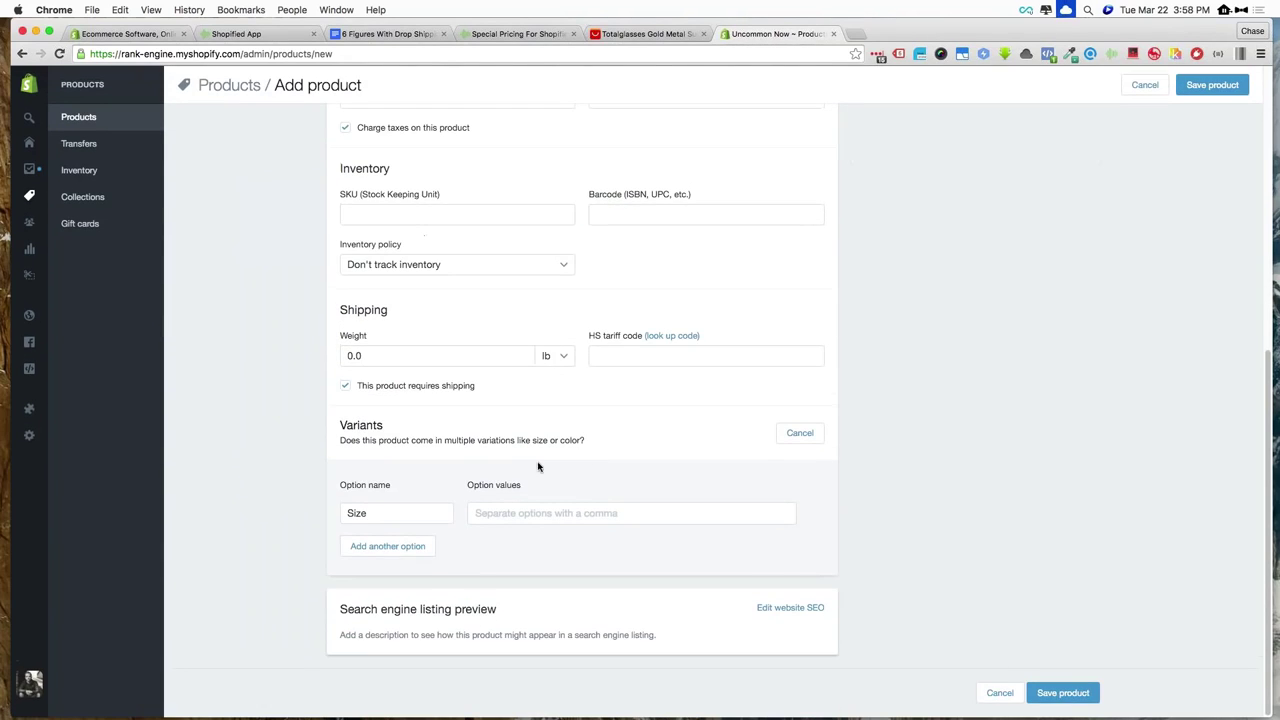
pyautogui.click(391, 512)
pyautogui.write('Color')
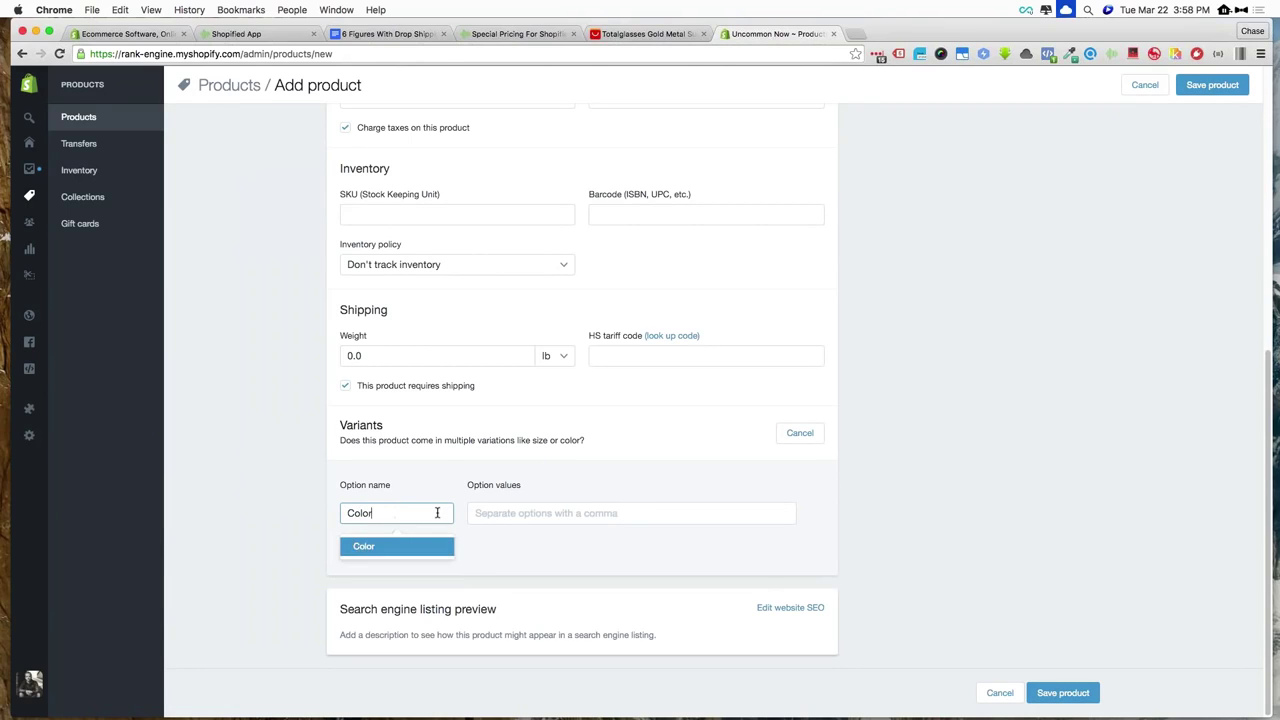
pyautogui.press('Return')
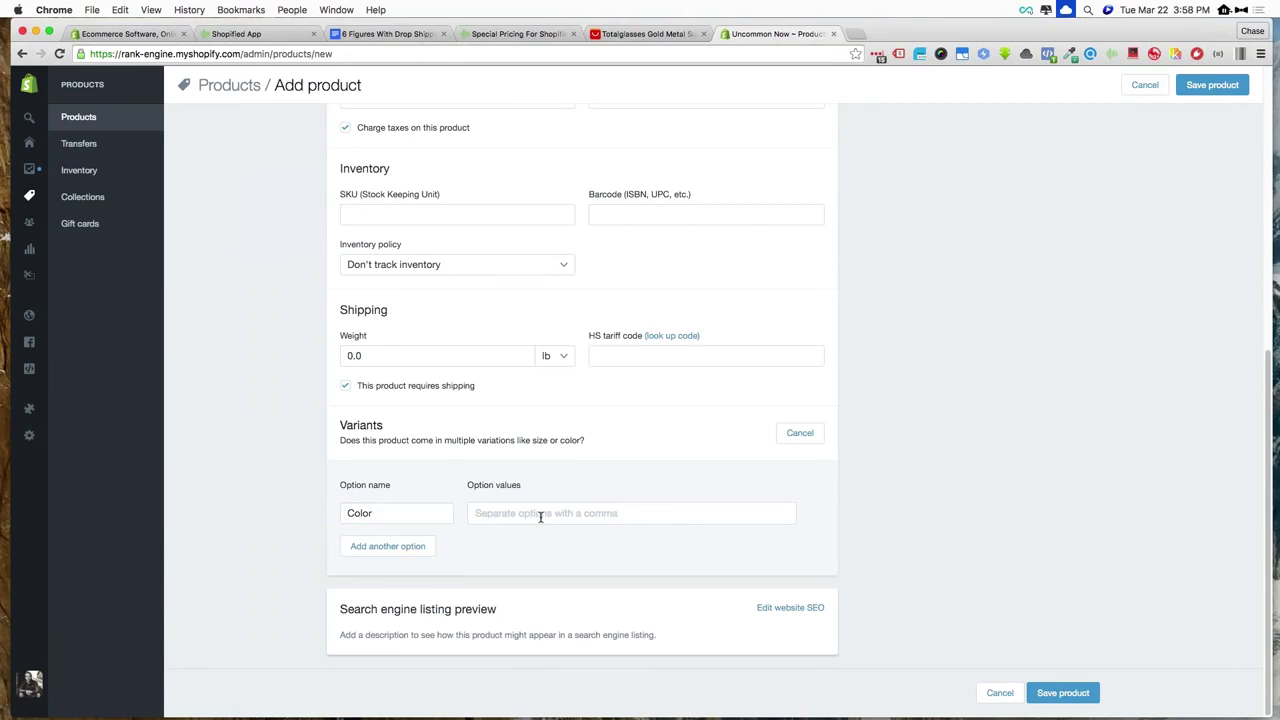
pyautogui.click(494, 512)
pyautogui.write('blue')
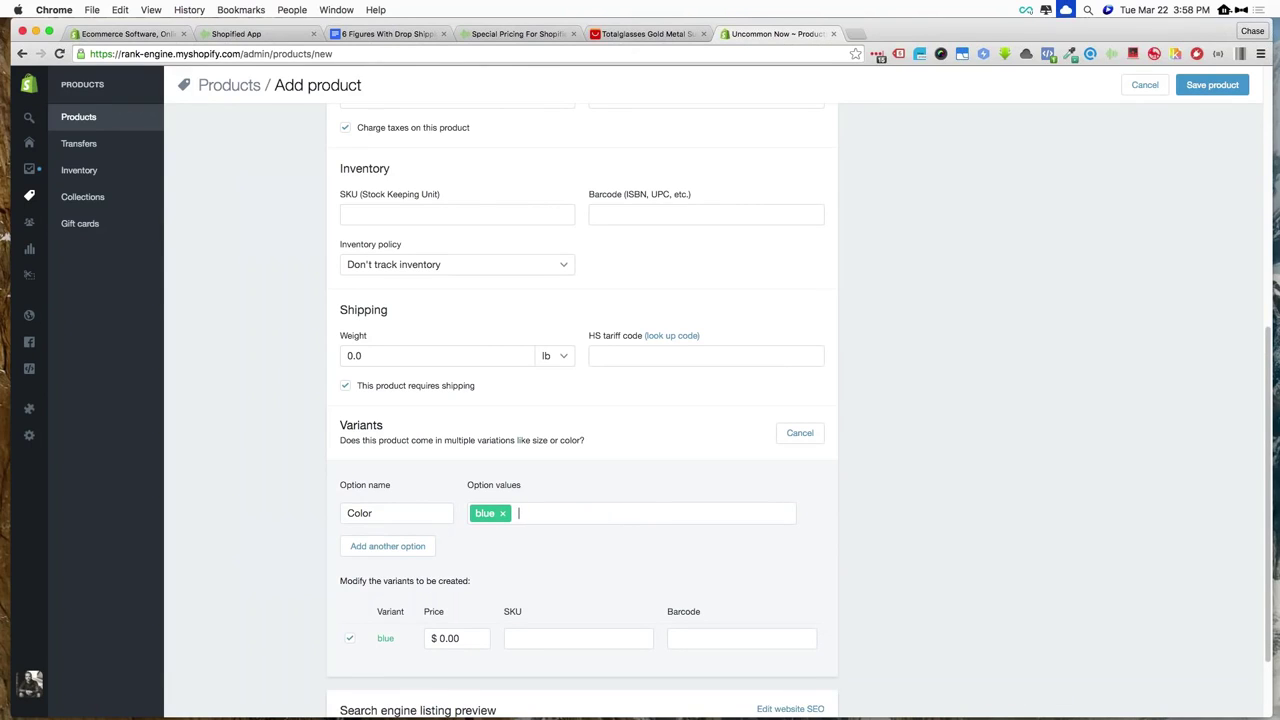
pyautogui.write(',red,green,')
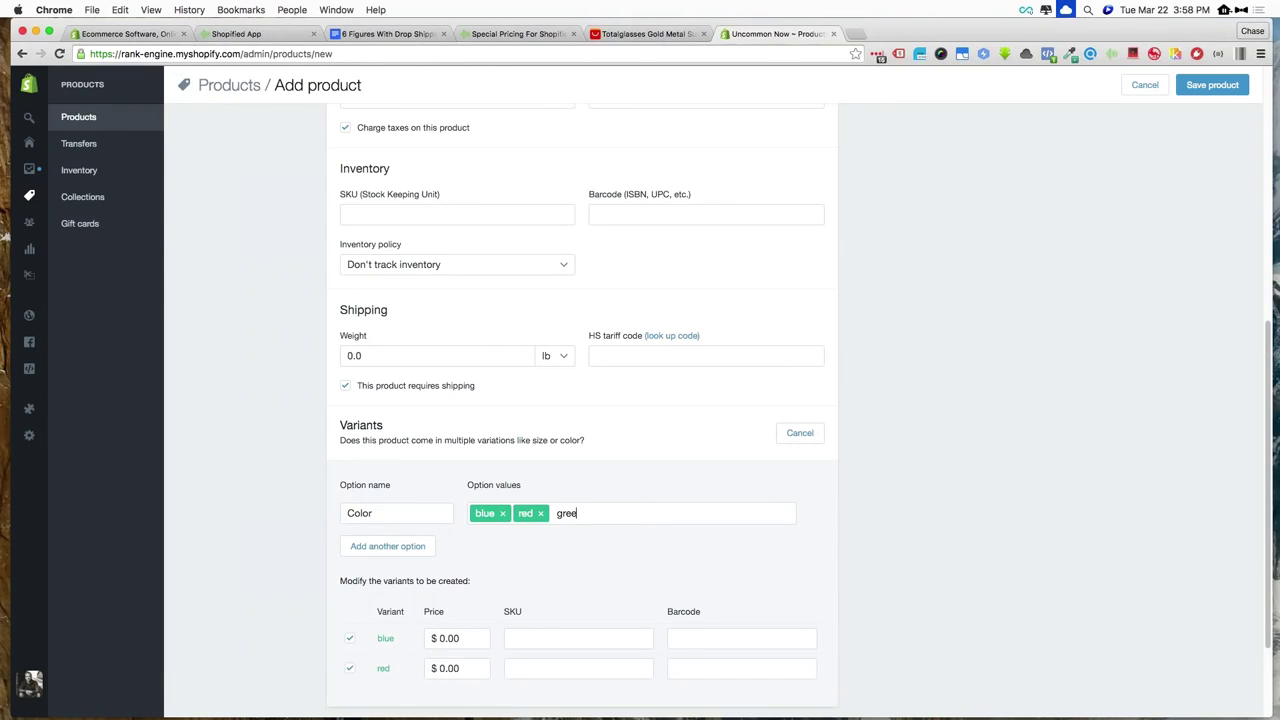
# Review the blue and red variant price fields, still at $0.00
pyautogui.scroll(-3, 580, 535)
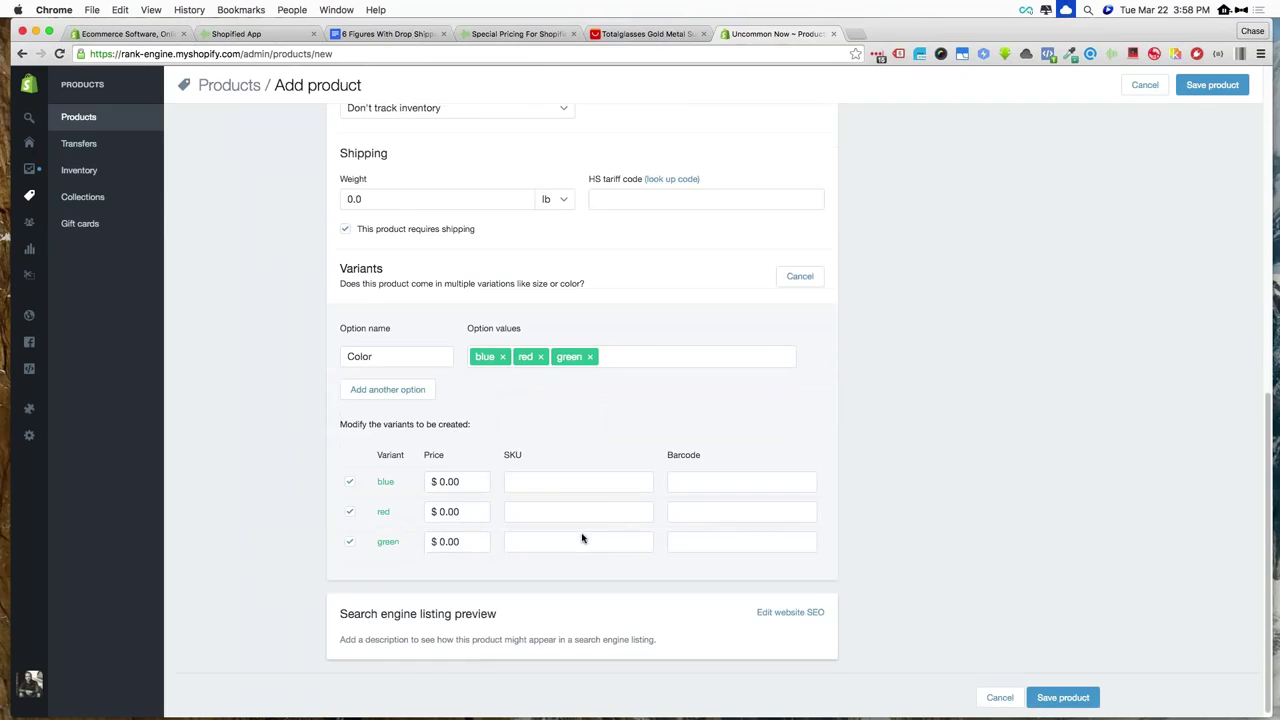
pyautogui.click(441, 477)
pyautogui.click(443, 507)
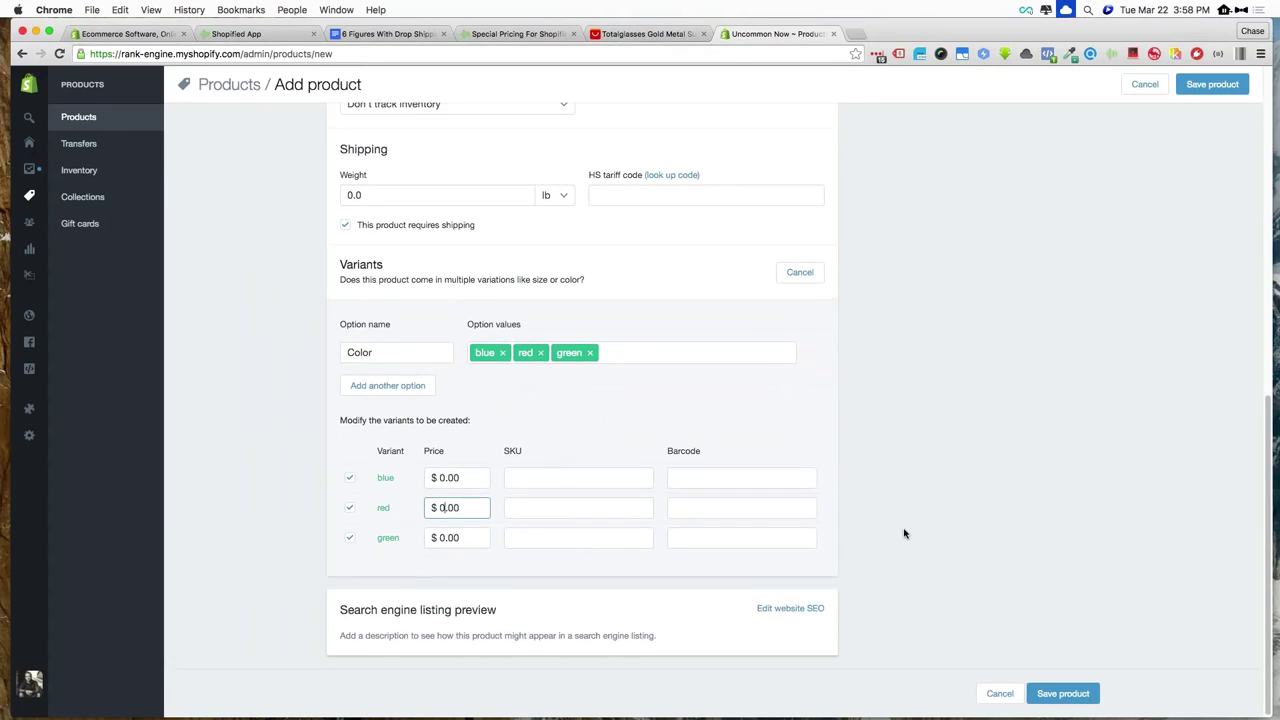
pyautogui.scroll(10, 904, 533)
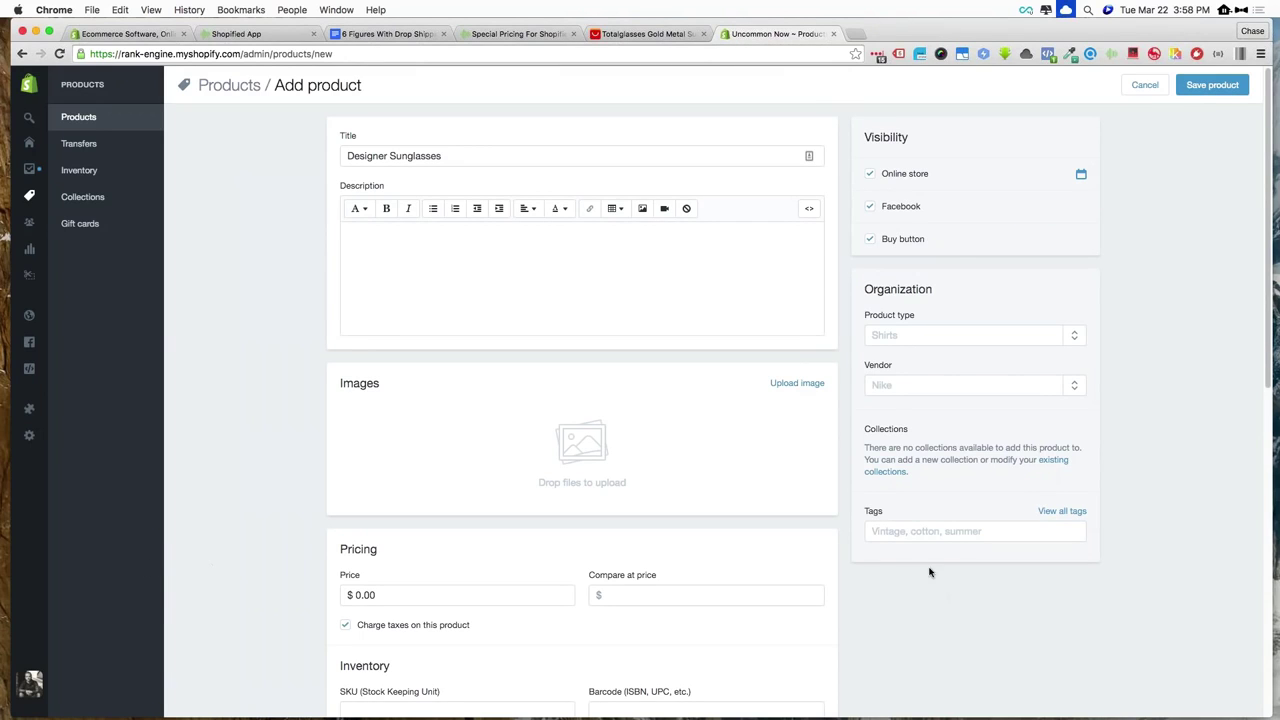
pyautogui.scroll(-10, 929, 572)
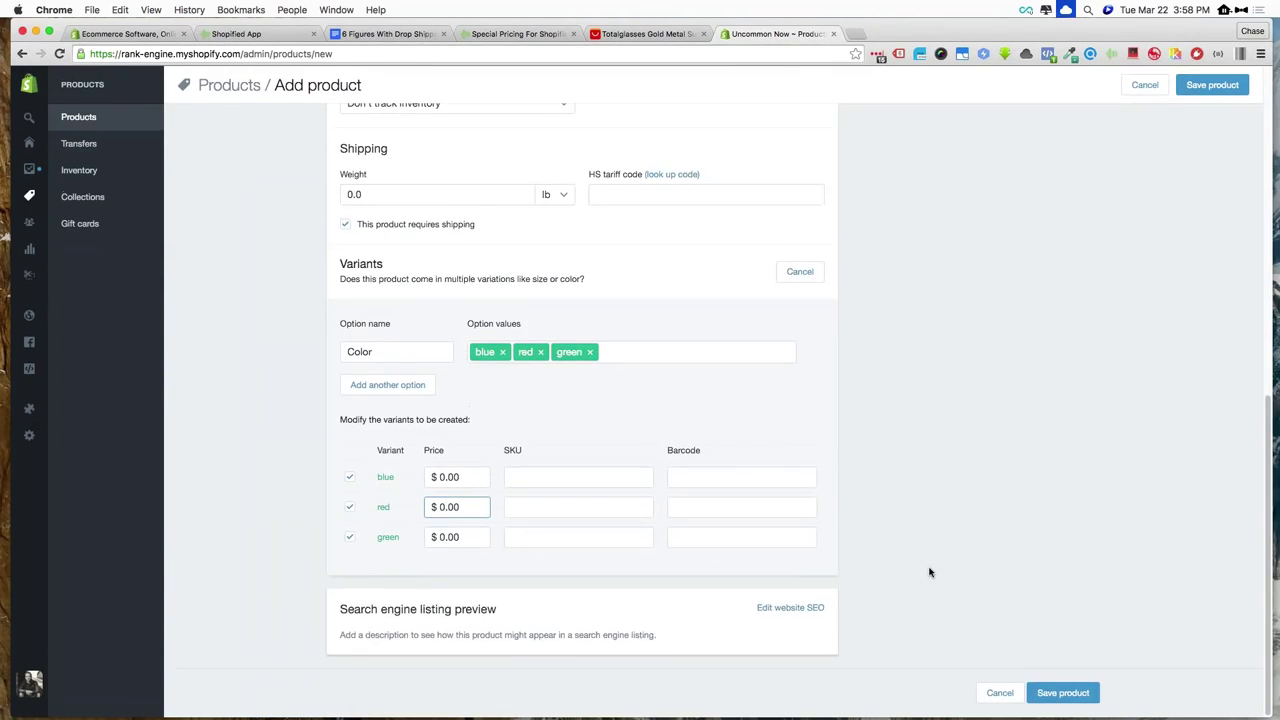
# Cancel and leave the unsaved product, then switch back to the Totalglasses AliExpress tab
pyautogui.click(999, 692)
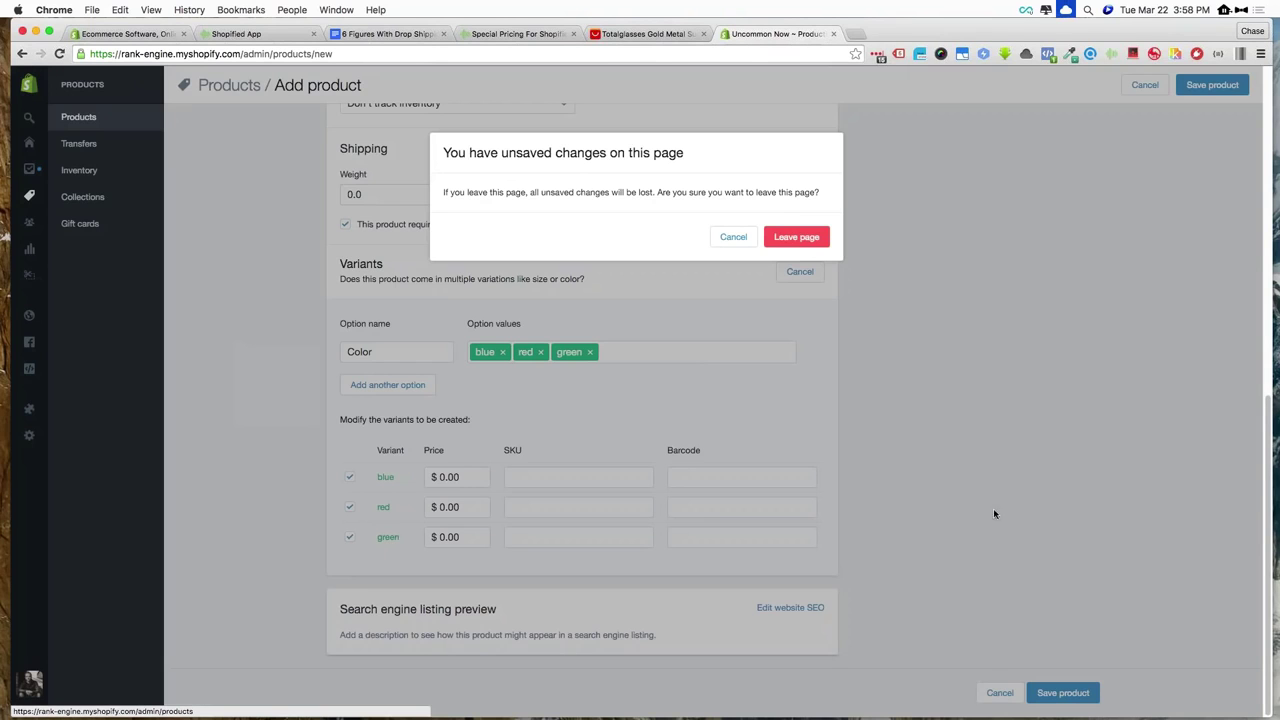
pyautogui.click(800, 246)
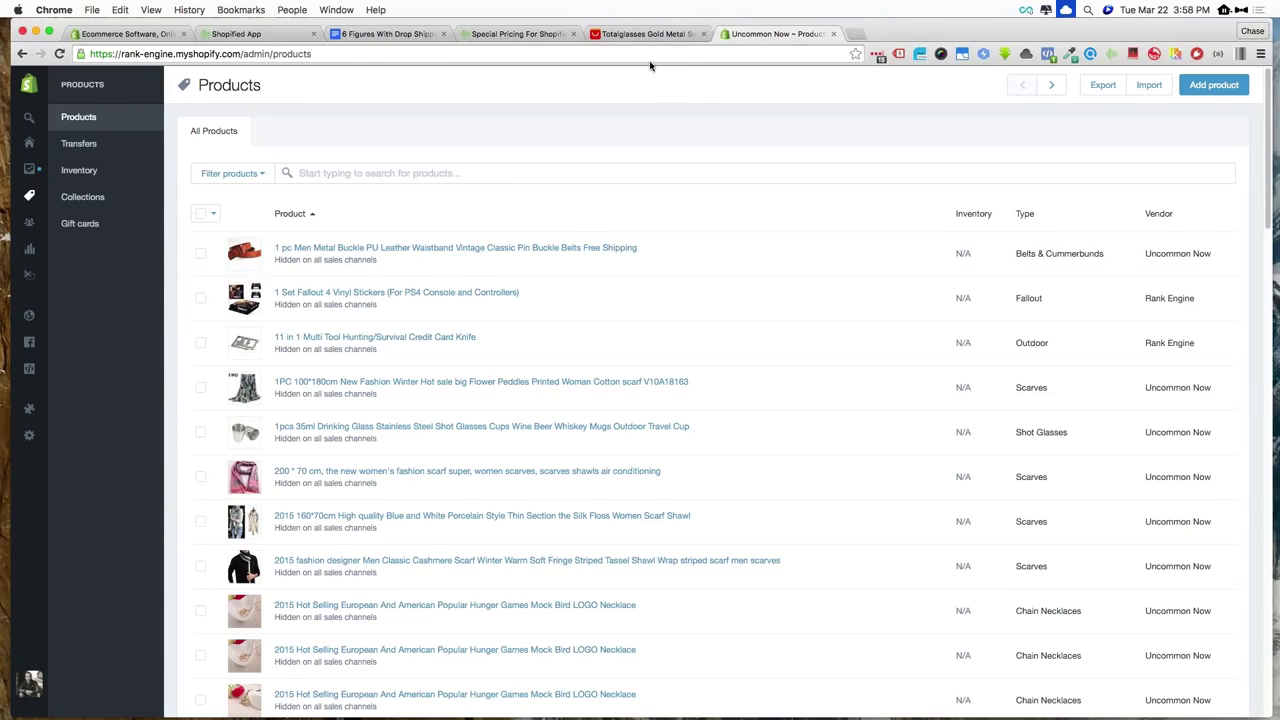
pyautogui.click(641, 36)
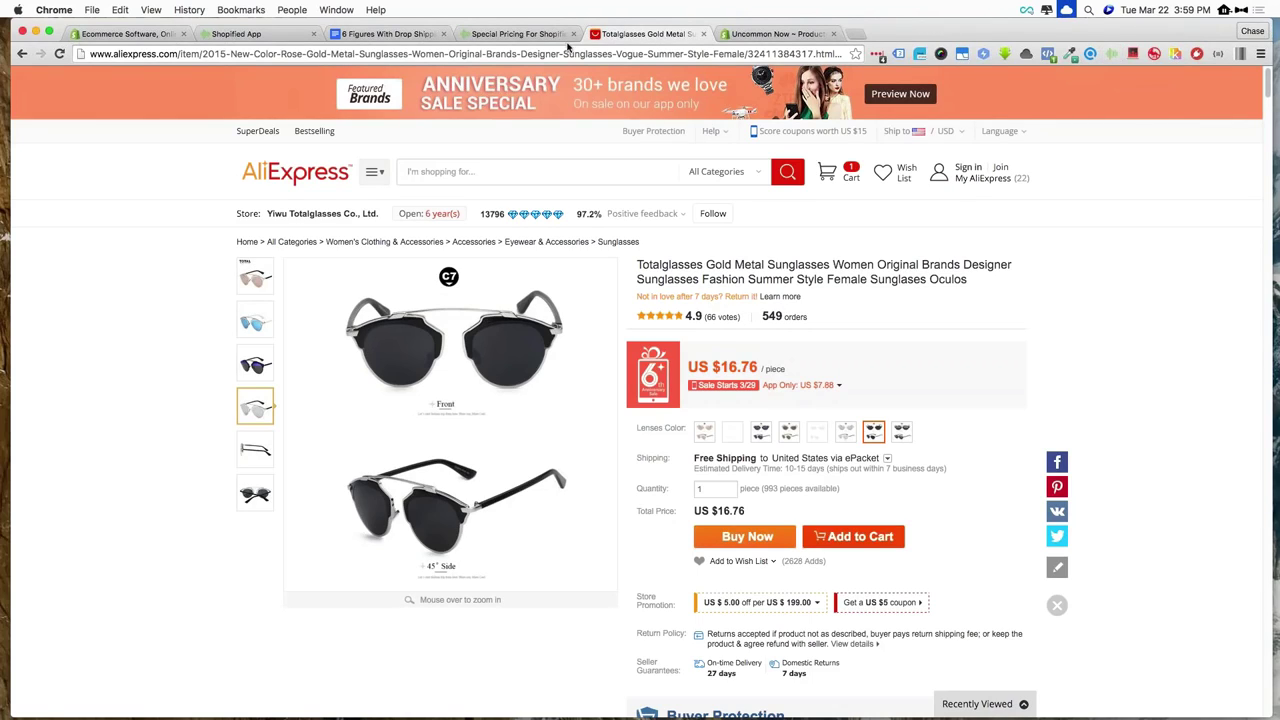
pyautogui.click(240, 34)
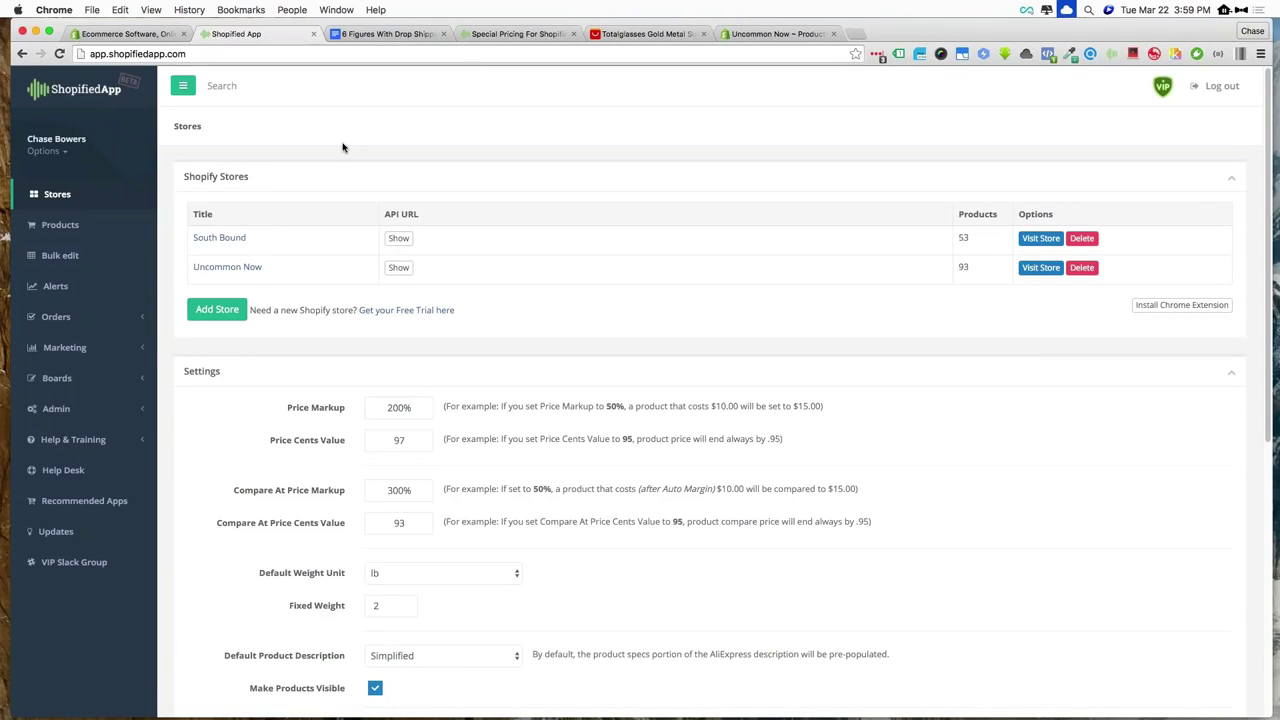
pyautogui.click(82, 226)
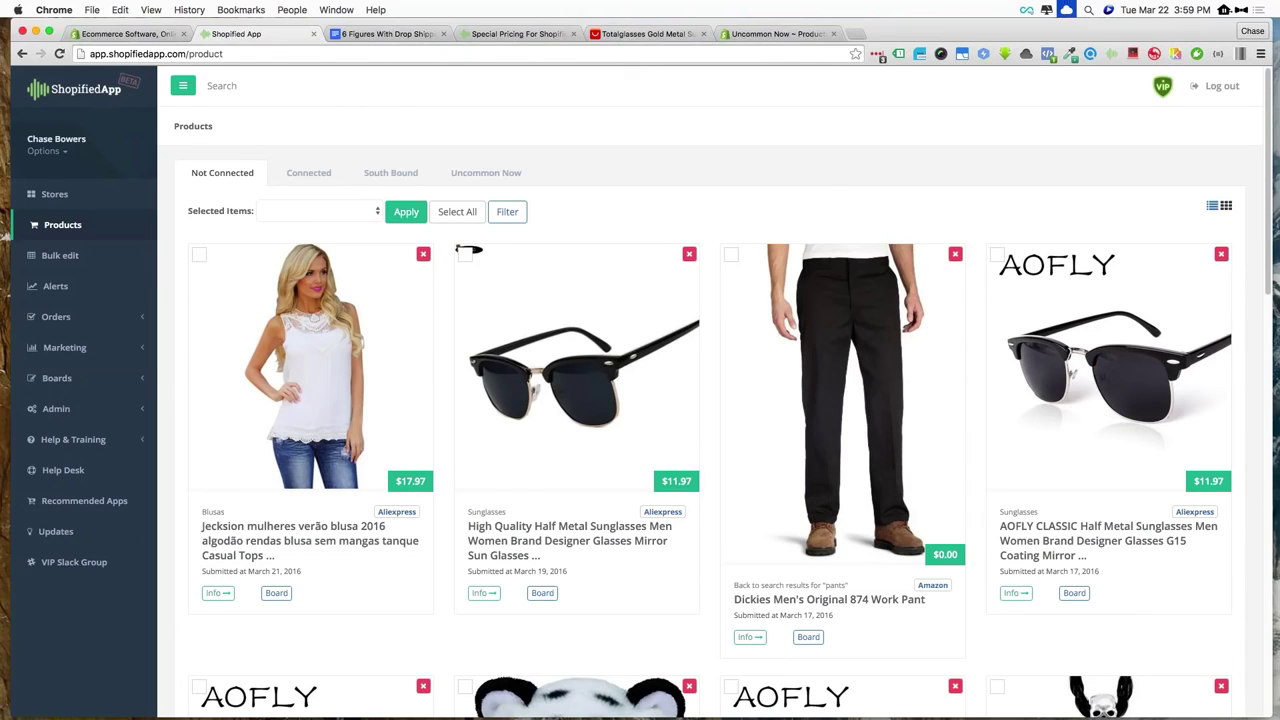
pyautogui.click(640, 34)
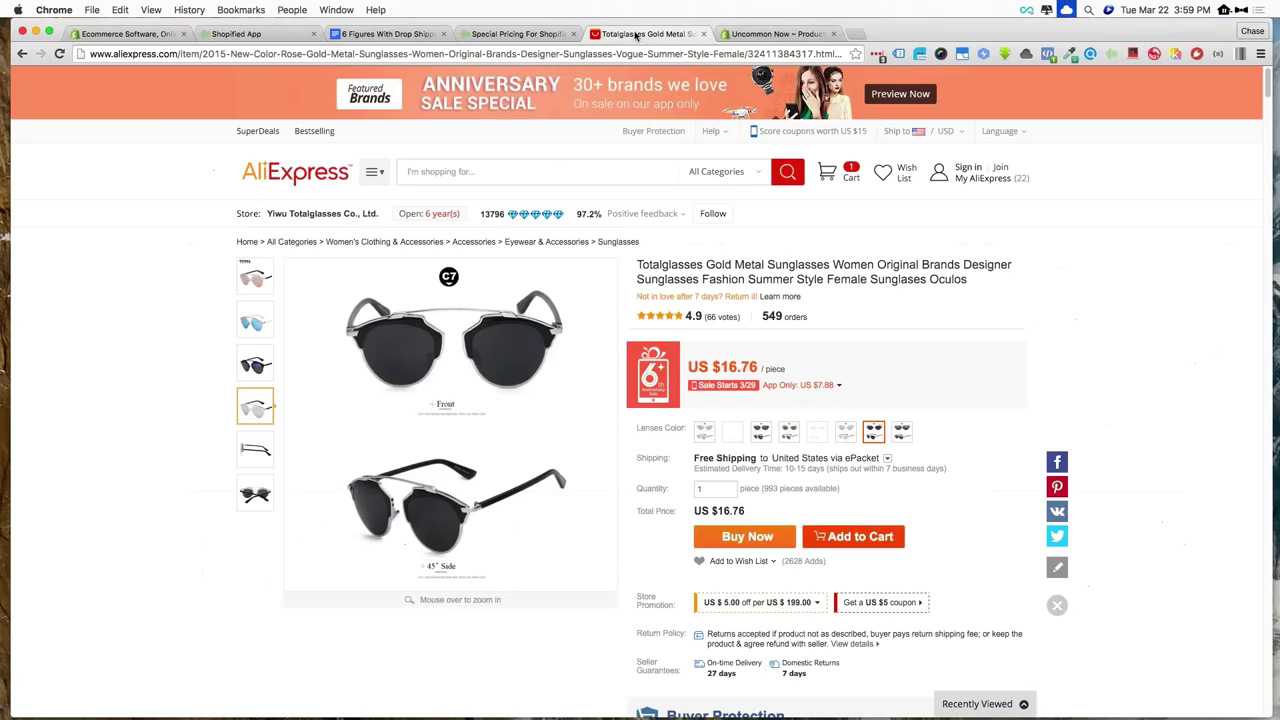
# In the Shopified import panel, change the product title to 'Designer Sunglasses'
pyautogui.click(1110, 54)
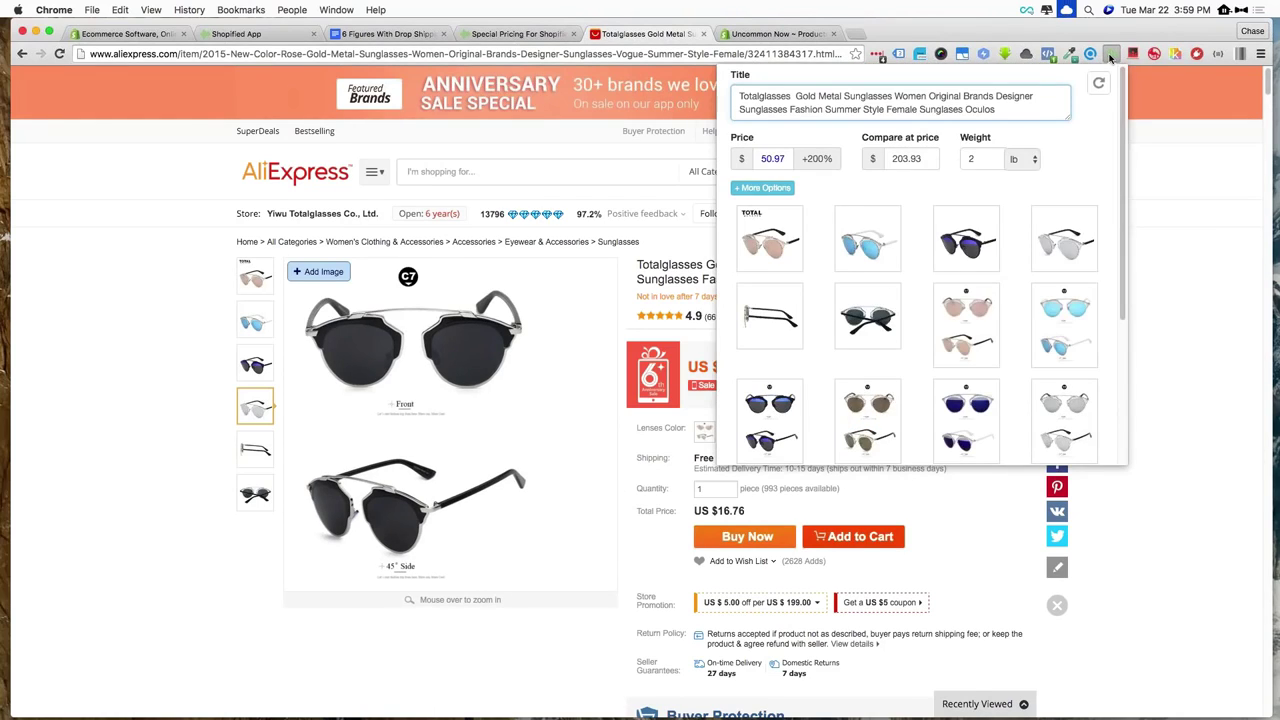
pyautogui.scroll(-5, 1074, 178)
pyautogui.scroll(5, 1074, 178)
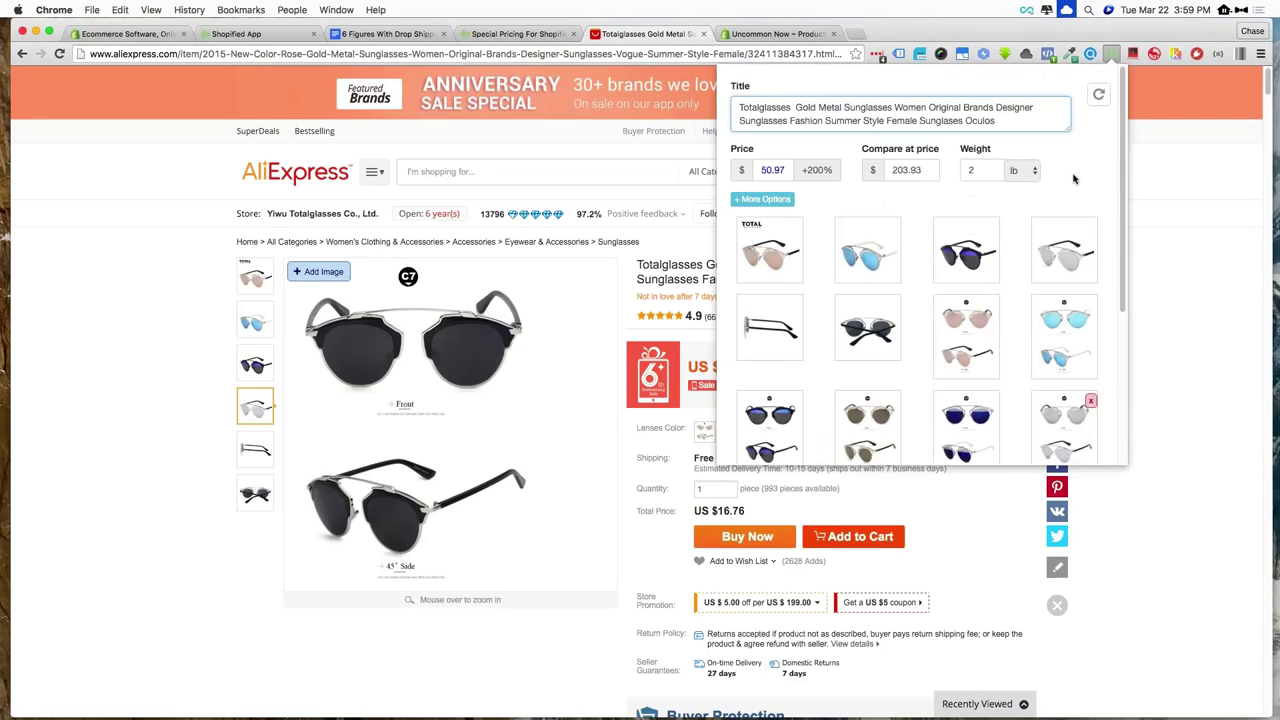
pyautogui.scroll(-1, 1074, 178)
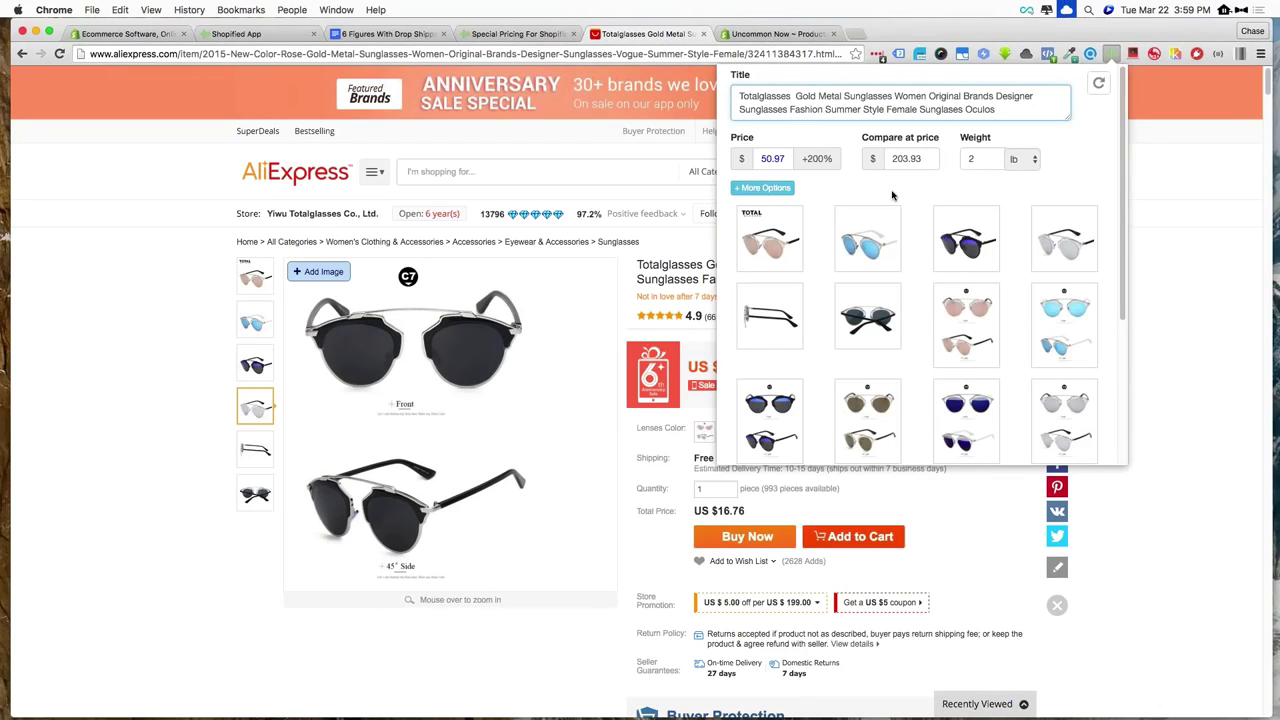
pyautogui.tripleClick(869, 103)
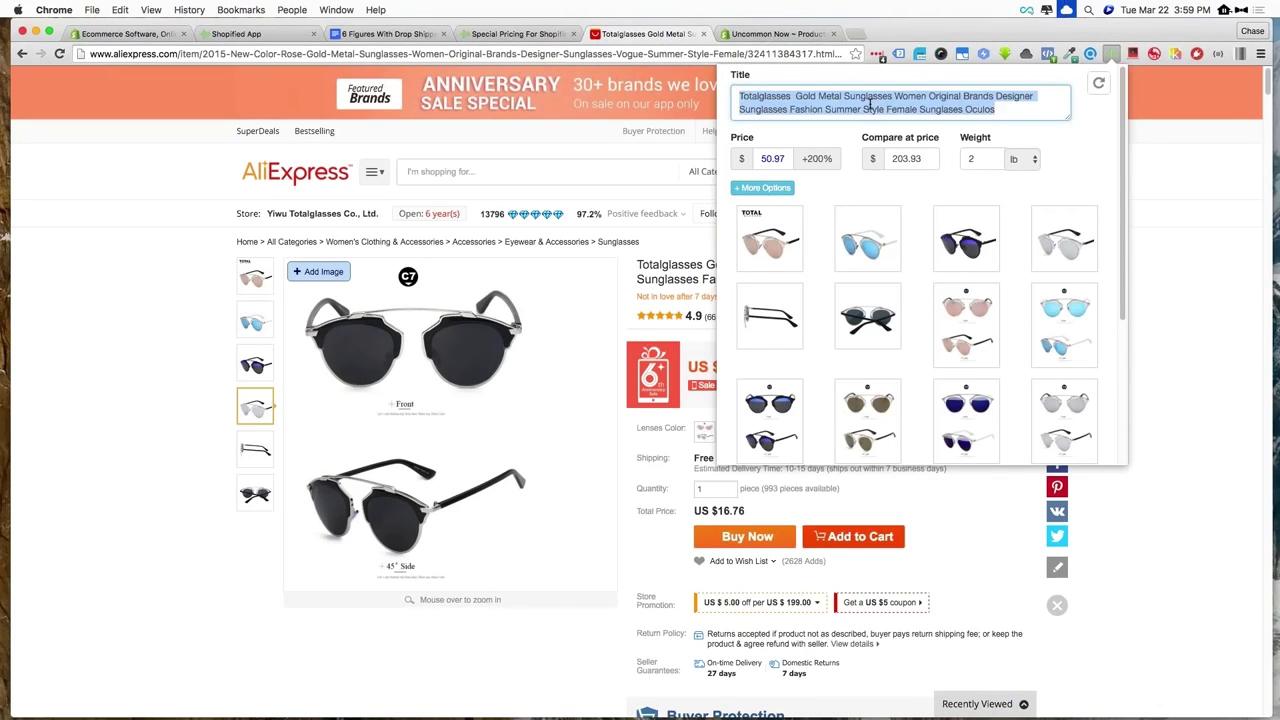
pyautogui.write('Des')
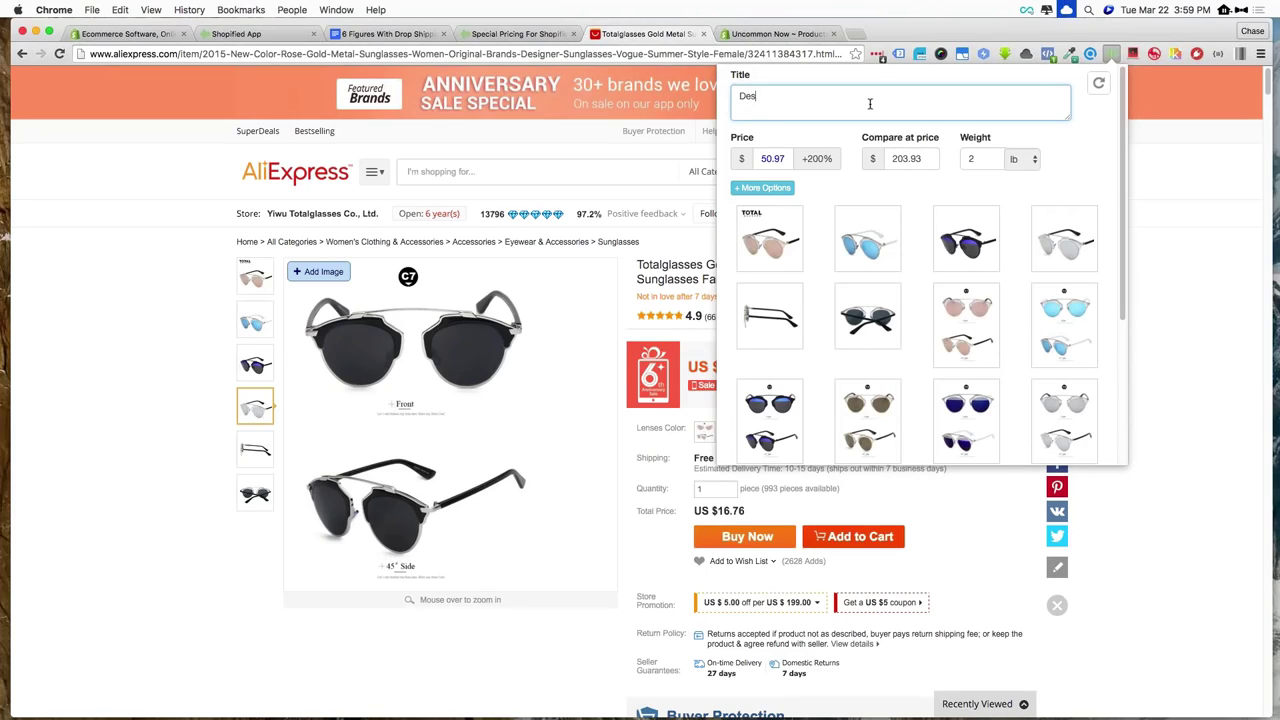
pyautogui.write('igner Sunglasses')
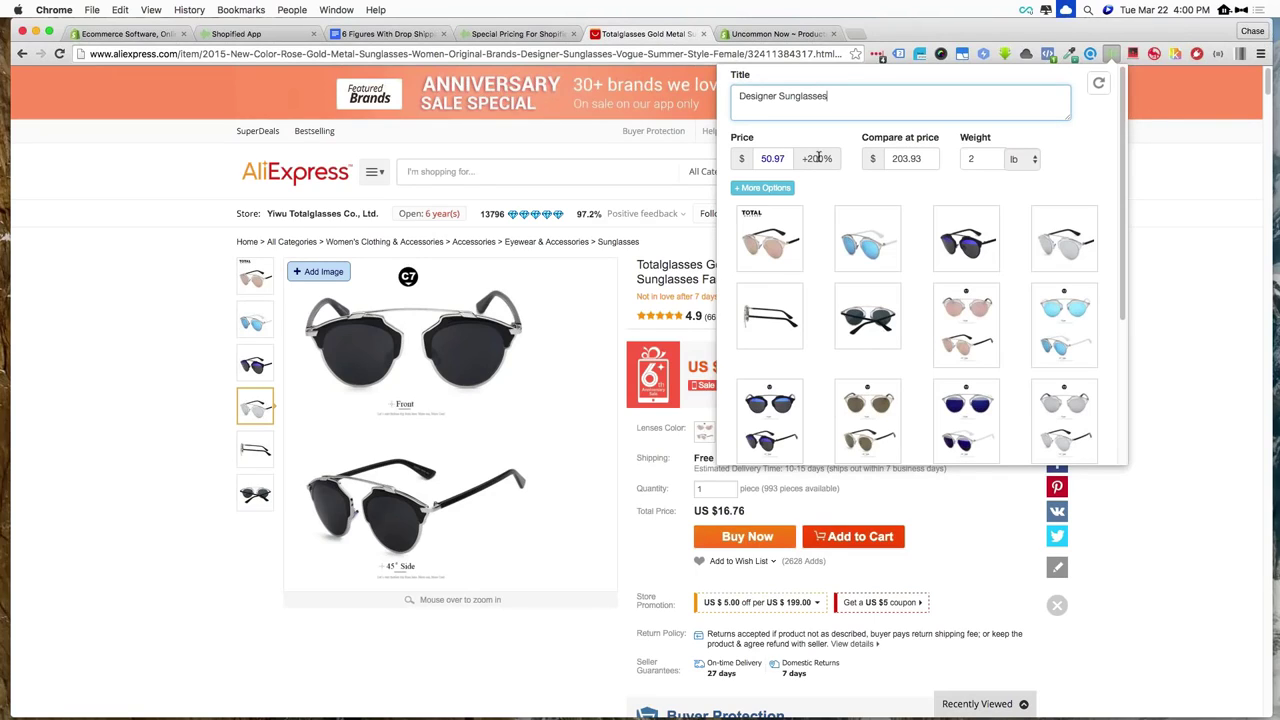
# Check the $50.97 price and $203.93 compare-at price, then drop the side-view image
pyautogui.click(766, 158)
pyautogui.doubleClick(900, 152)
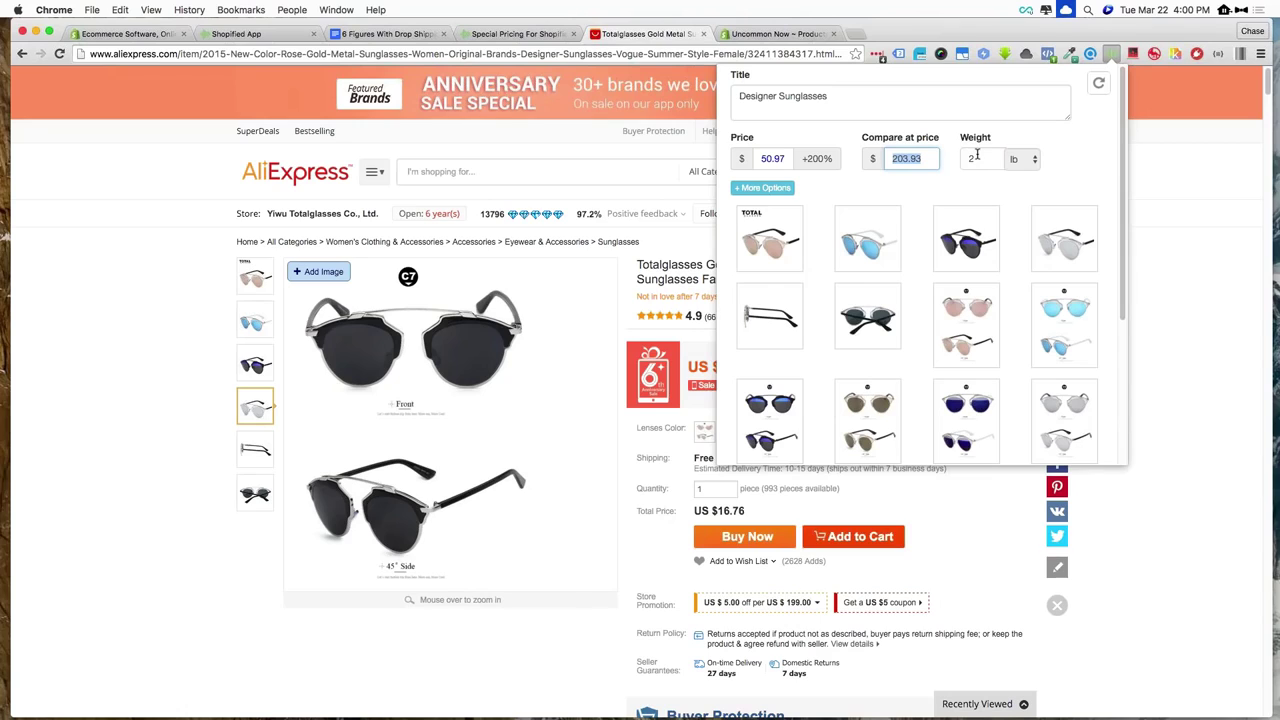
pyautogui.scroll(-3, 977, 155)
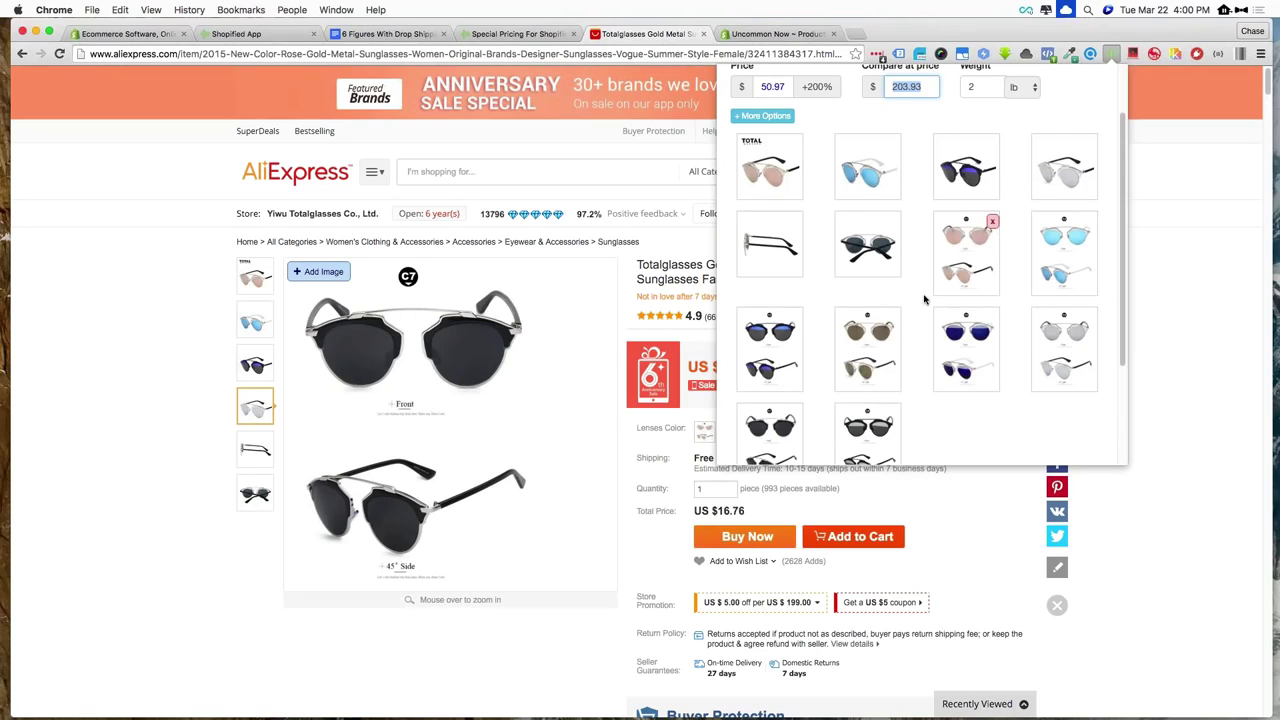
pyautogui.scroll(-2, 925, 300)
pyautogui.scroll(2, 925, 300)
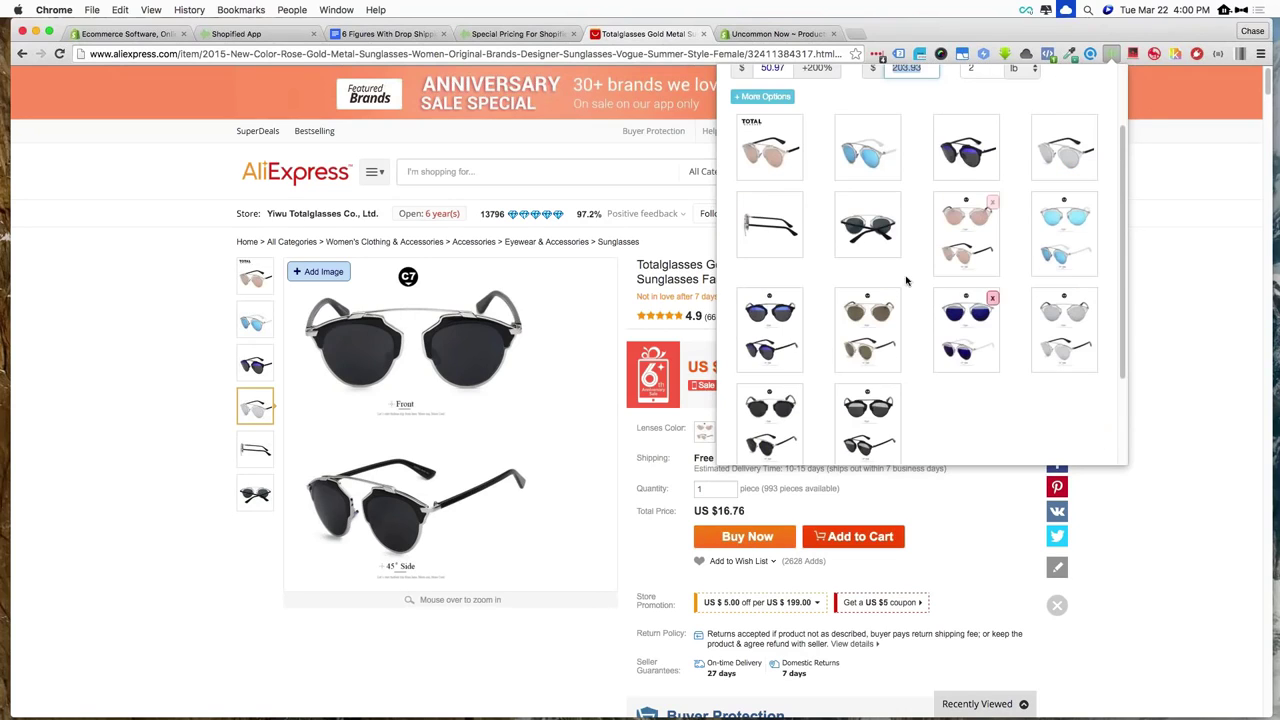
pyautogui.click(796, 202)
pyautogui.scroll(2, 900, 225)
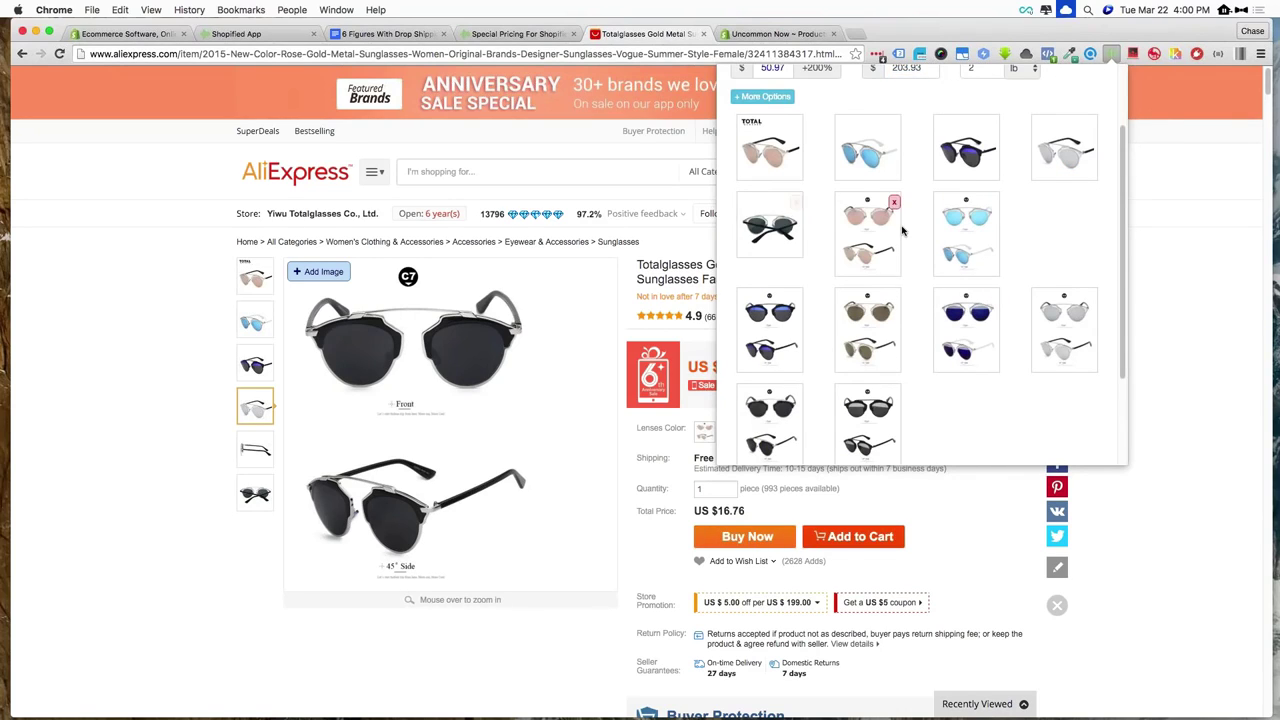
pyautogui.scroll(-5, 1032, 321)
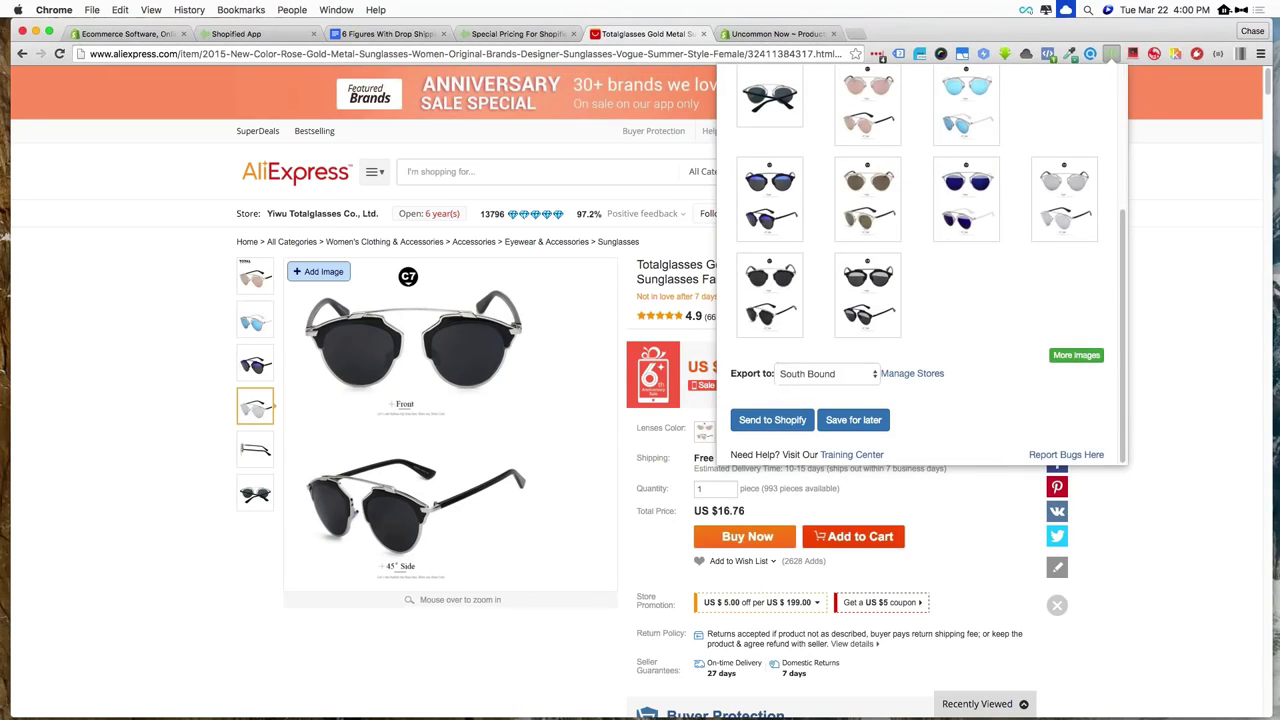
# Include an extra blue-lens colour variant photo in the main product images
pyautogui.click(1076, 355)
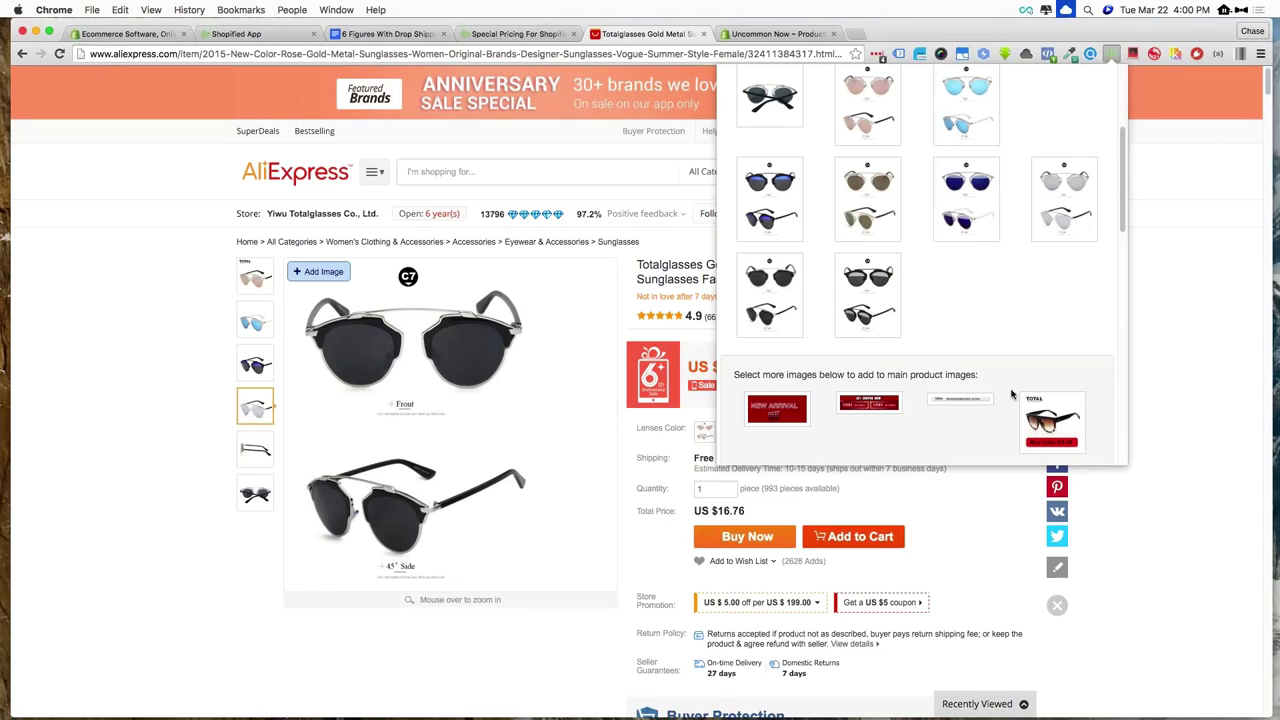
pyautogui.scroll(-10, 1011, 393)
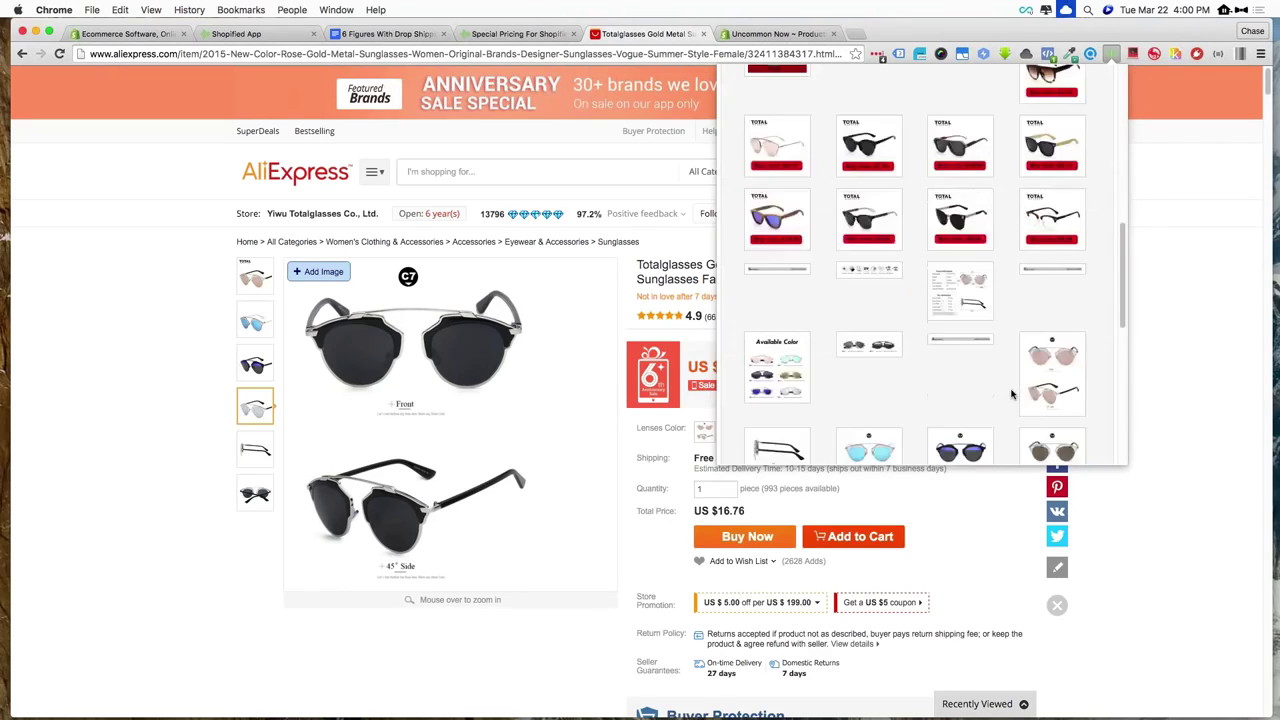
pyautogui.scroll(-10, 1011, 393)
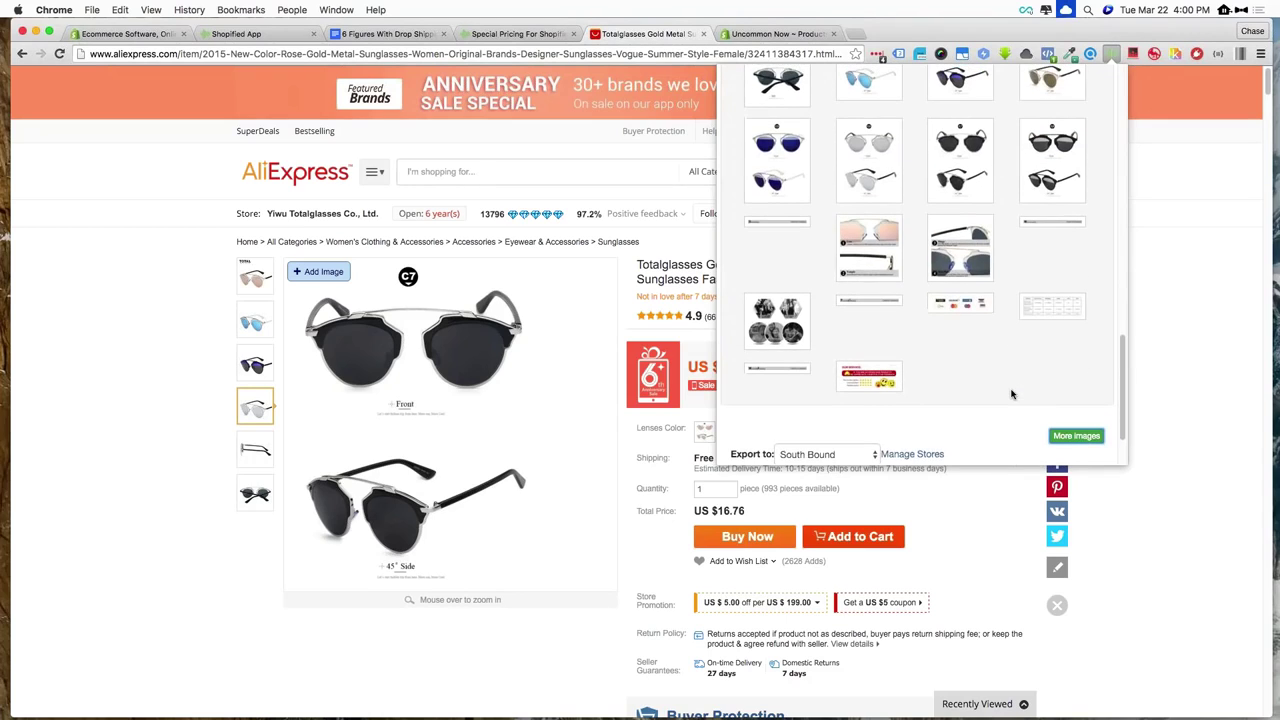
pyautogui.scroll(8, 1011, 393)
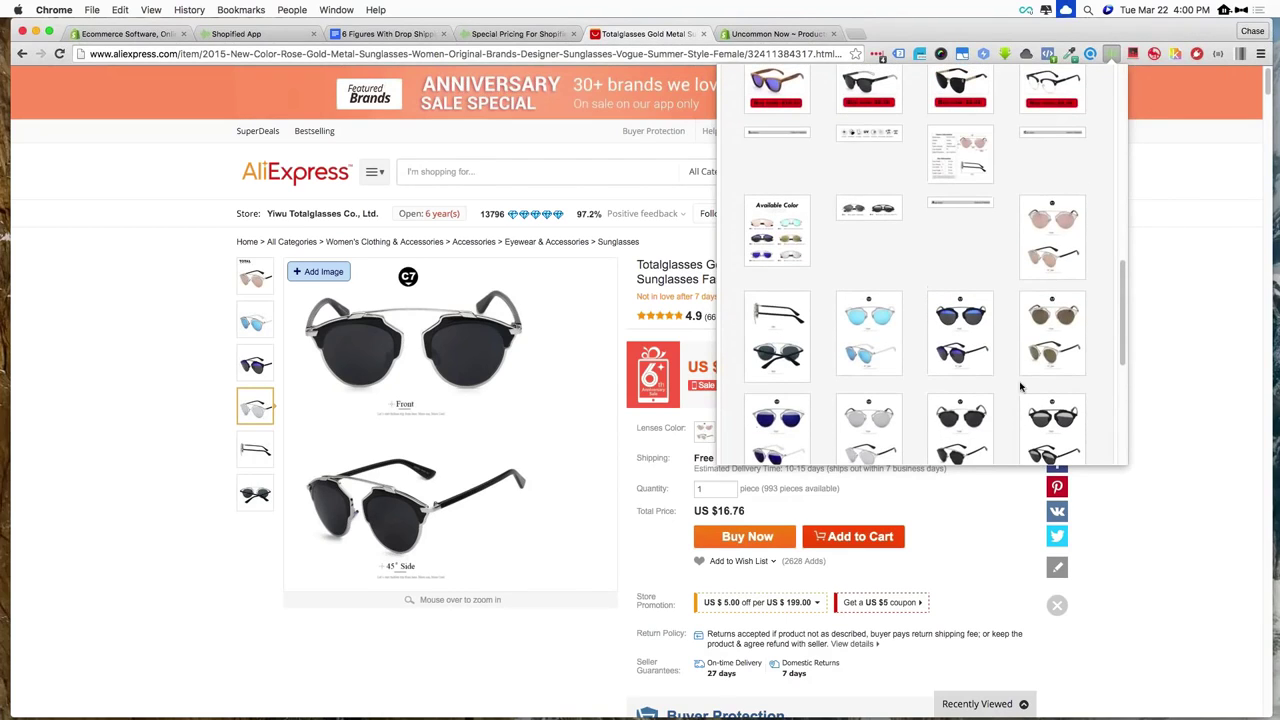
pyautogui.click(979, 346)
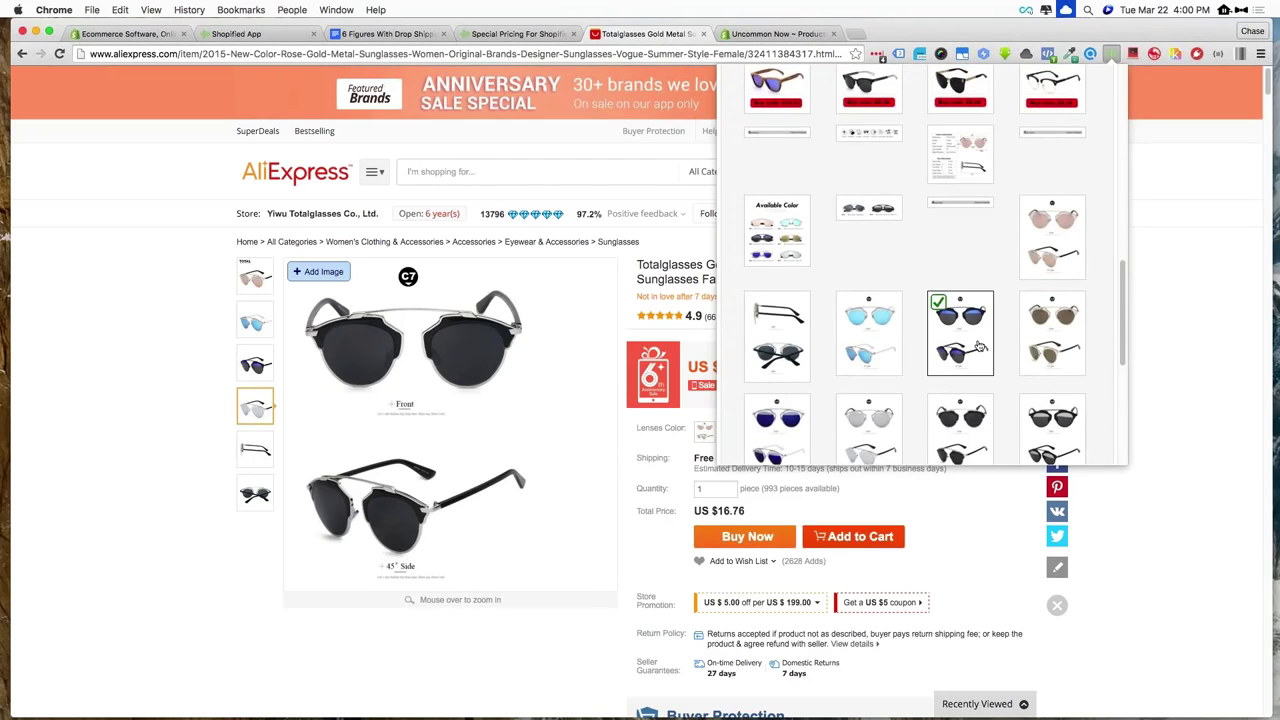
pyautogui.scroll(1, 979, 346)
pyautogui.scroll(8, 979, 346)
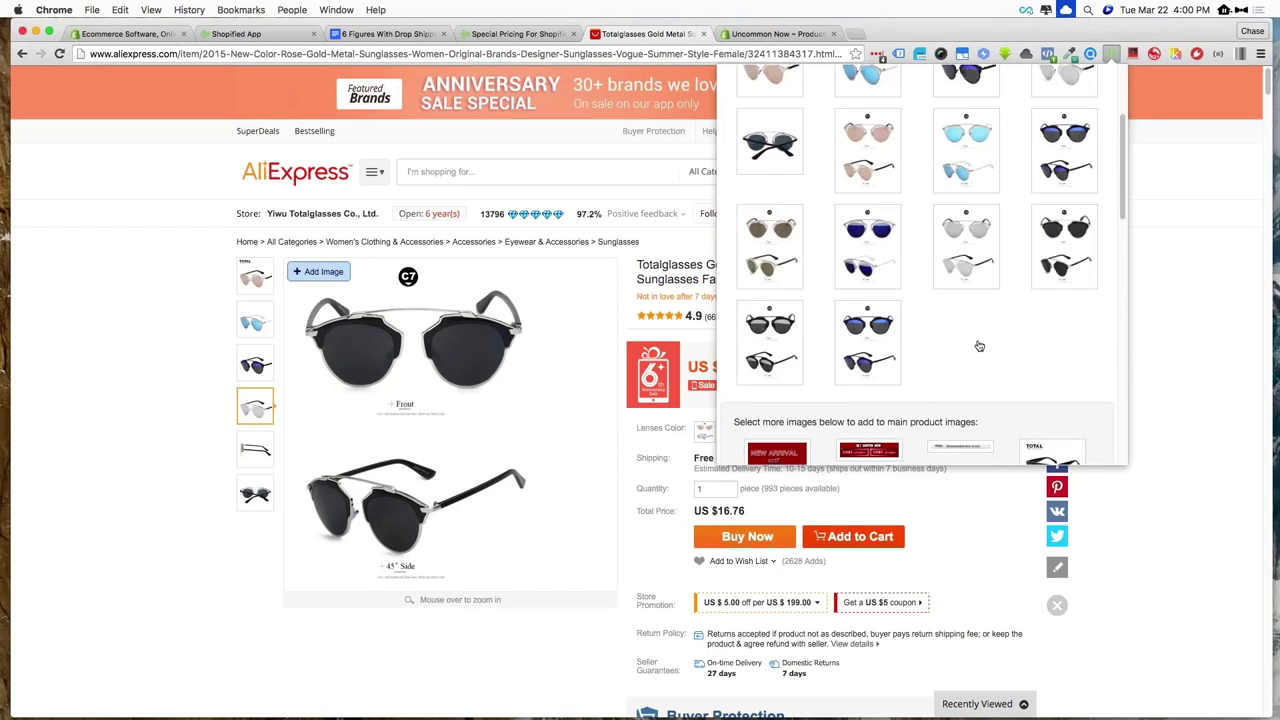
pyautogui.scroll(5, 979, 346)
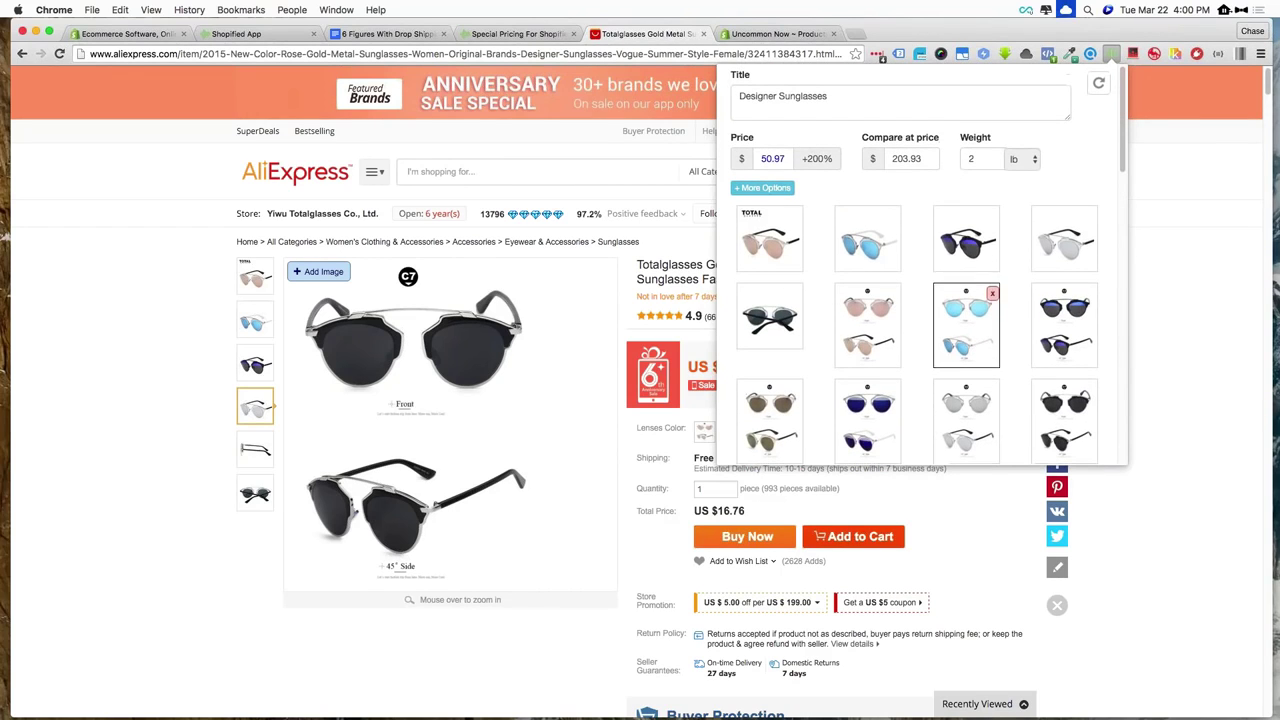
# Show More Options and check the Sunglasses product type and Lenses Color variant name
pyautogui.click(764, 188)
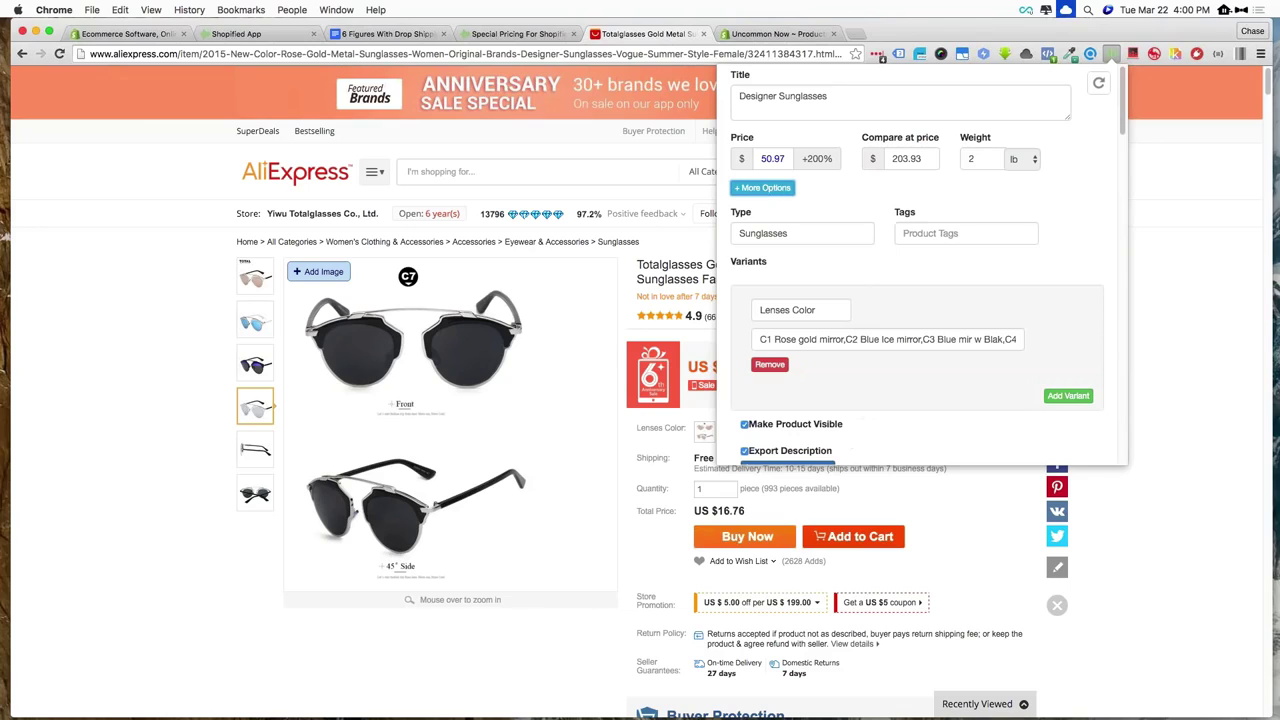
pyautogui.doubleClick(766, 233)
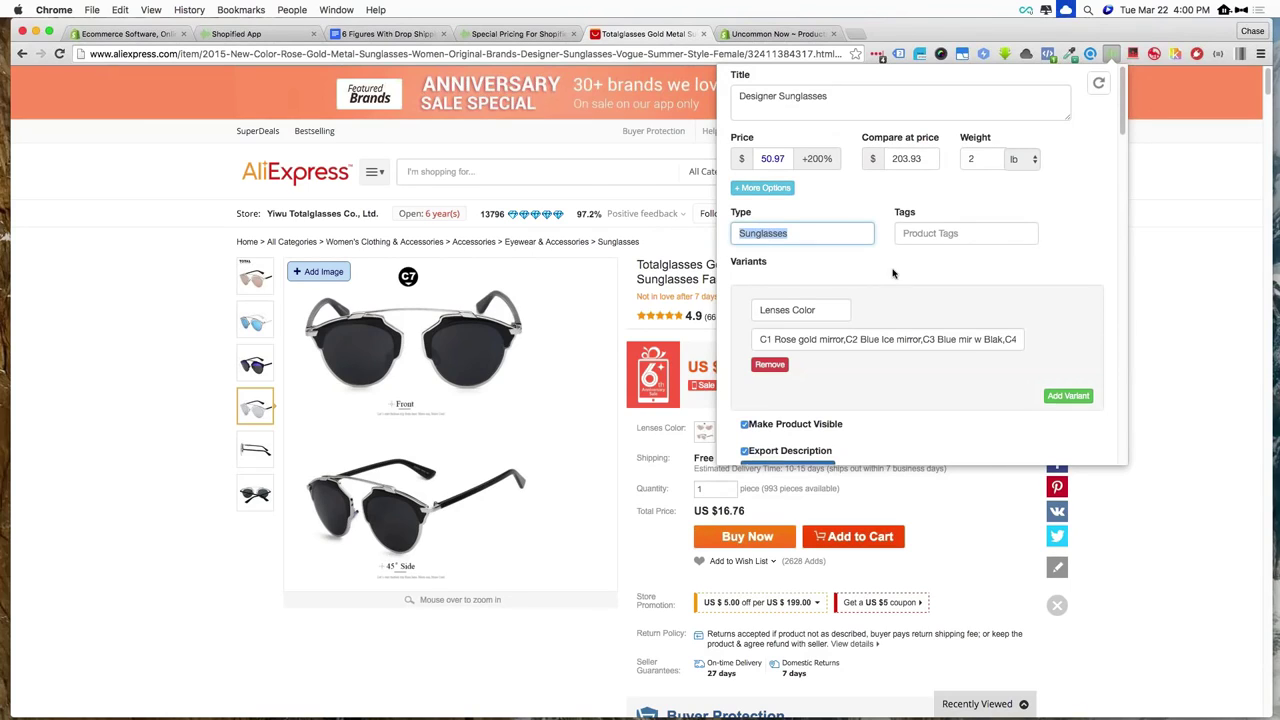
pyautogui.scroll(-3, 890, 270)
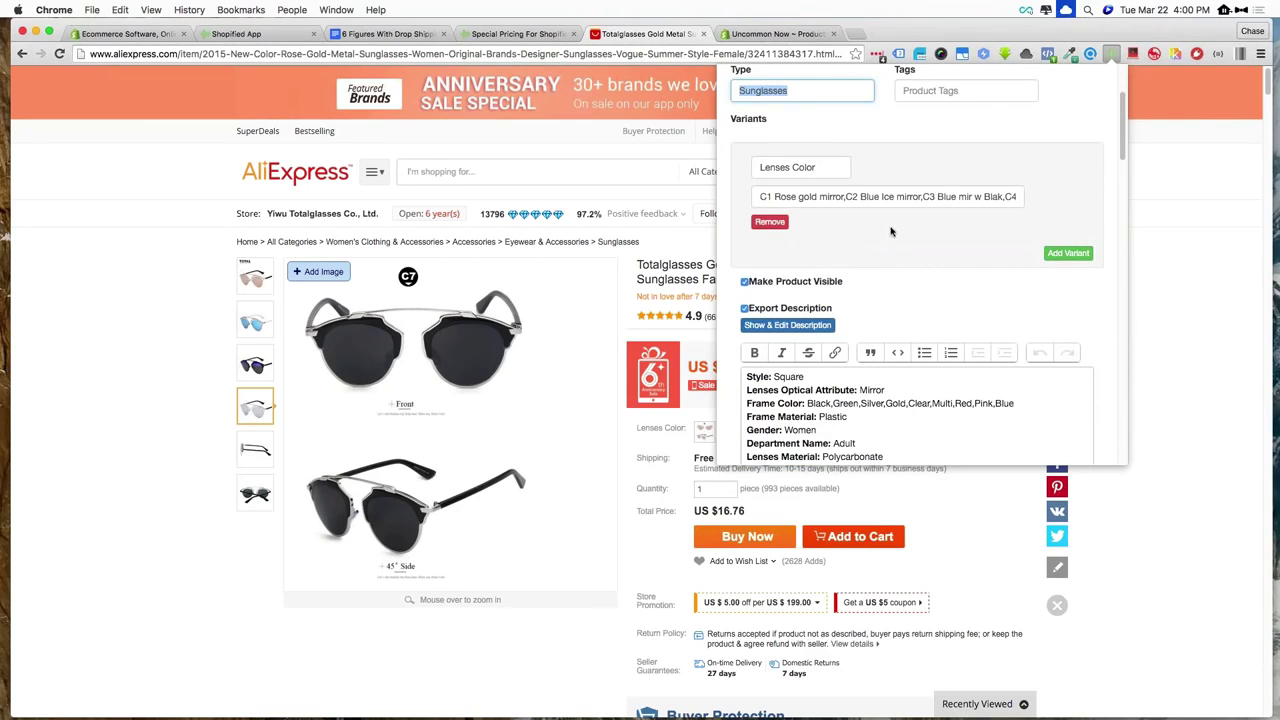
pyautogui.doubleClick(829, 172)
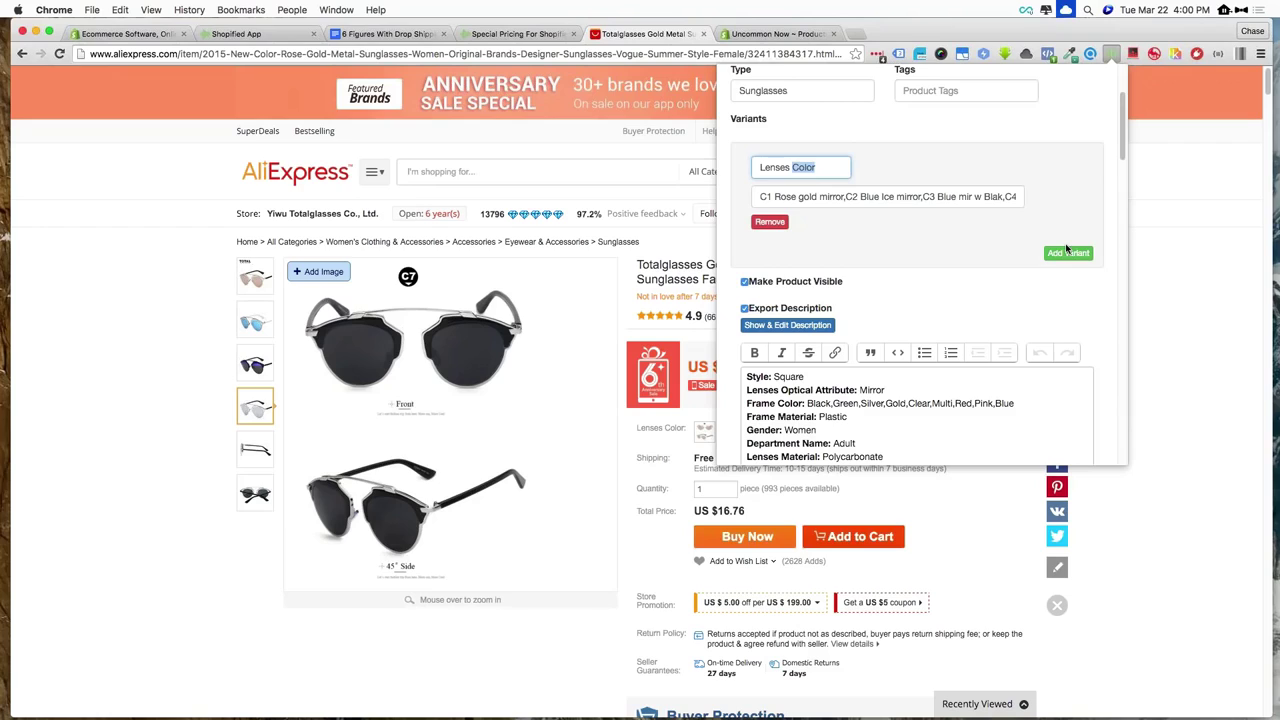
# Review the specifics description, empty notes field and image set down to the export store
pyautogui.scroll(-2, 786, 281)
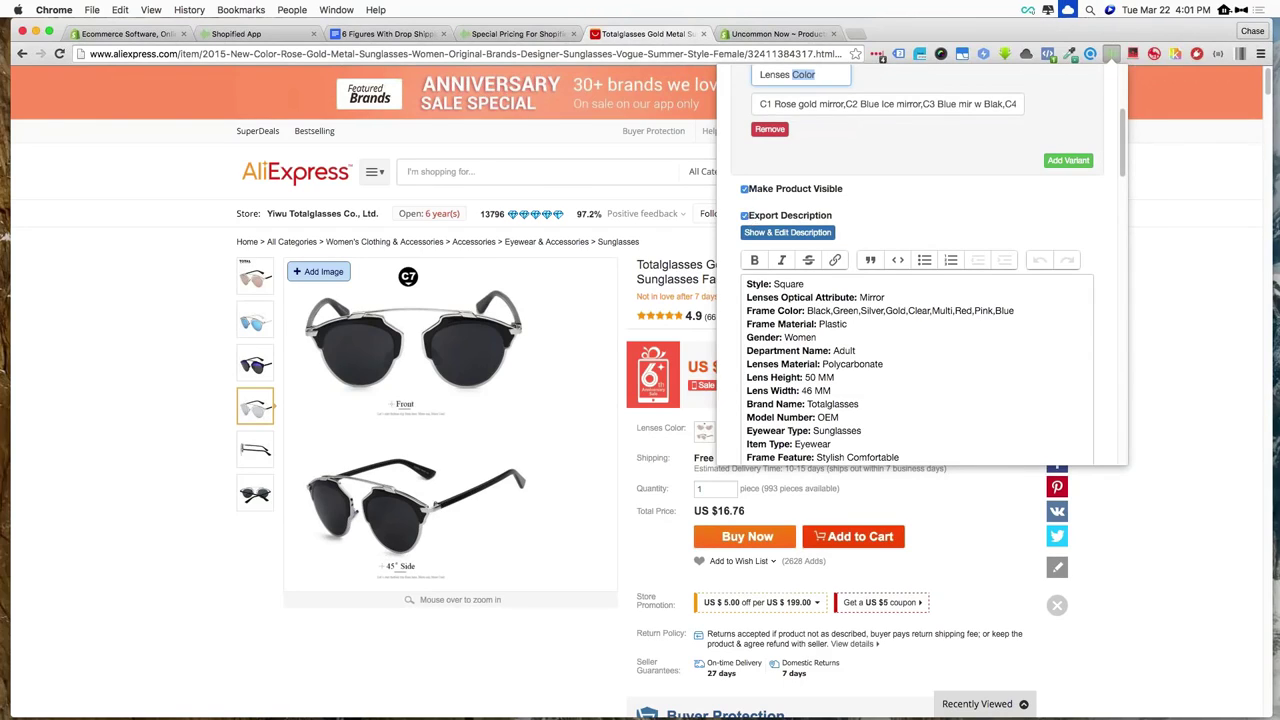
pyautogui.scroll(-5, 802, 222)
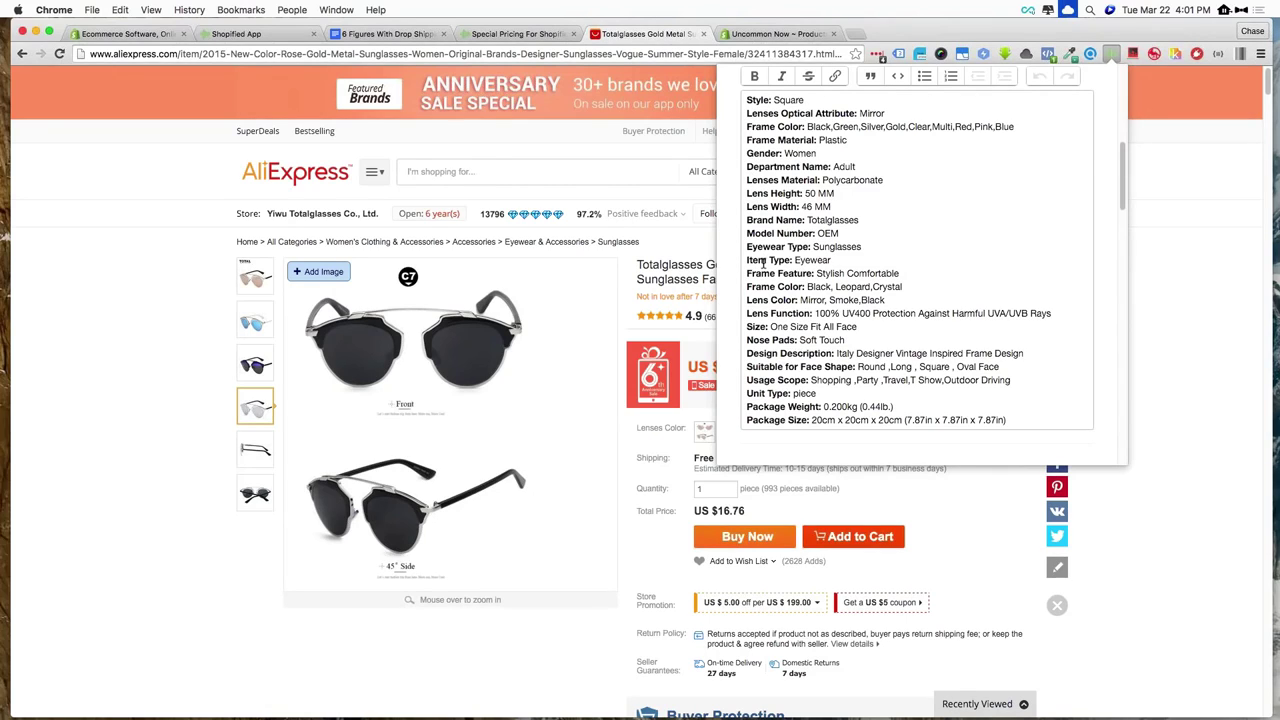
pyautogui.scroll(-3, 799, 247)
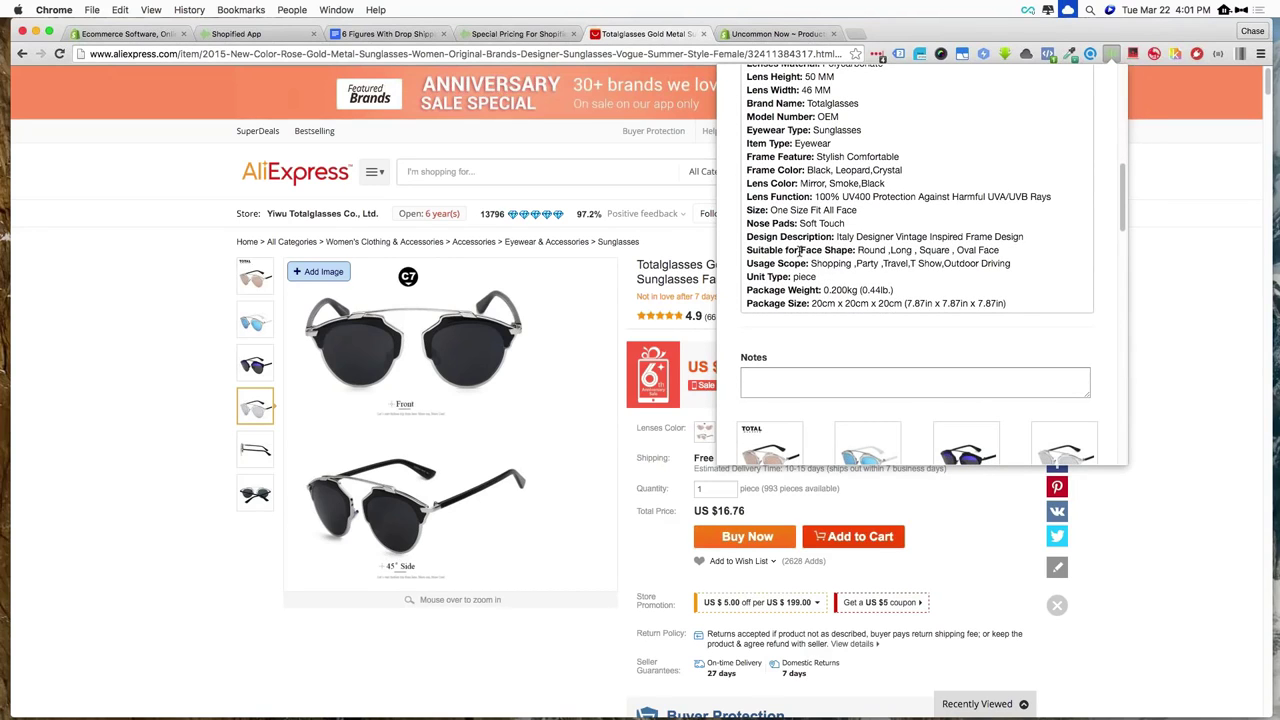
pyautogui.scroll(-20, 799, 250)
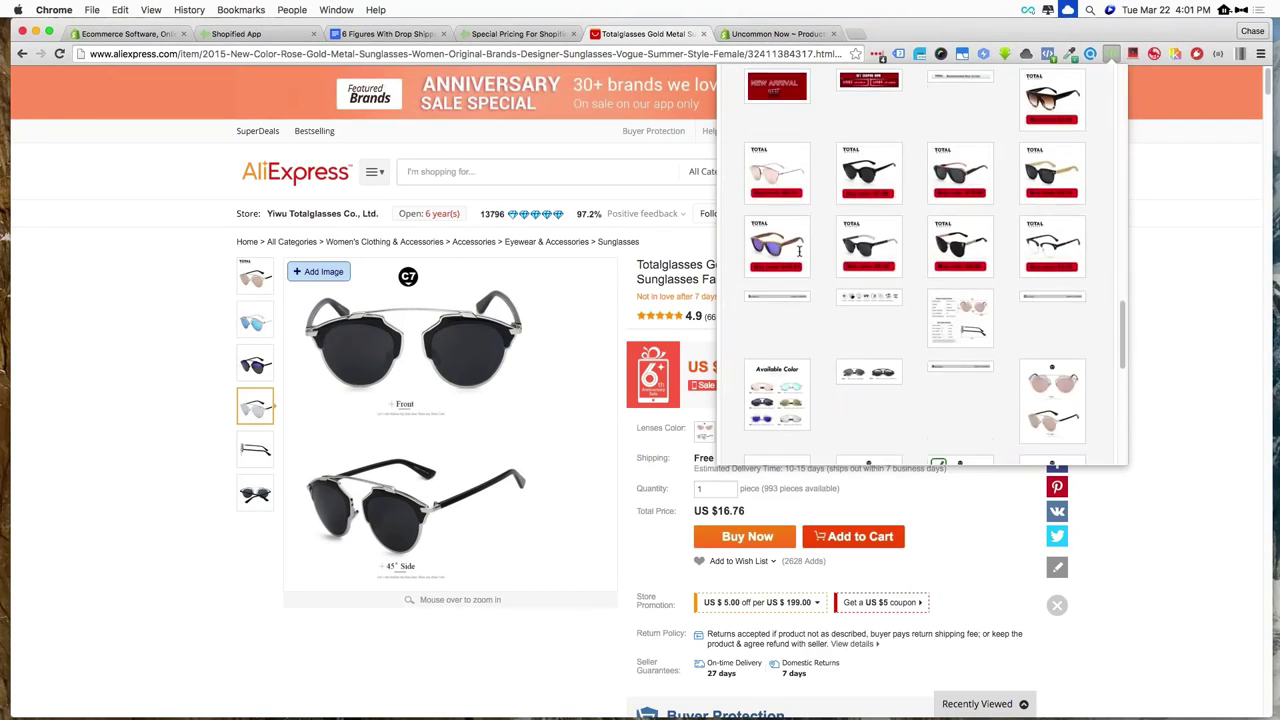
pyautogui.scroll(-10, 799, 250)
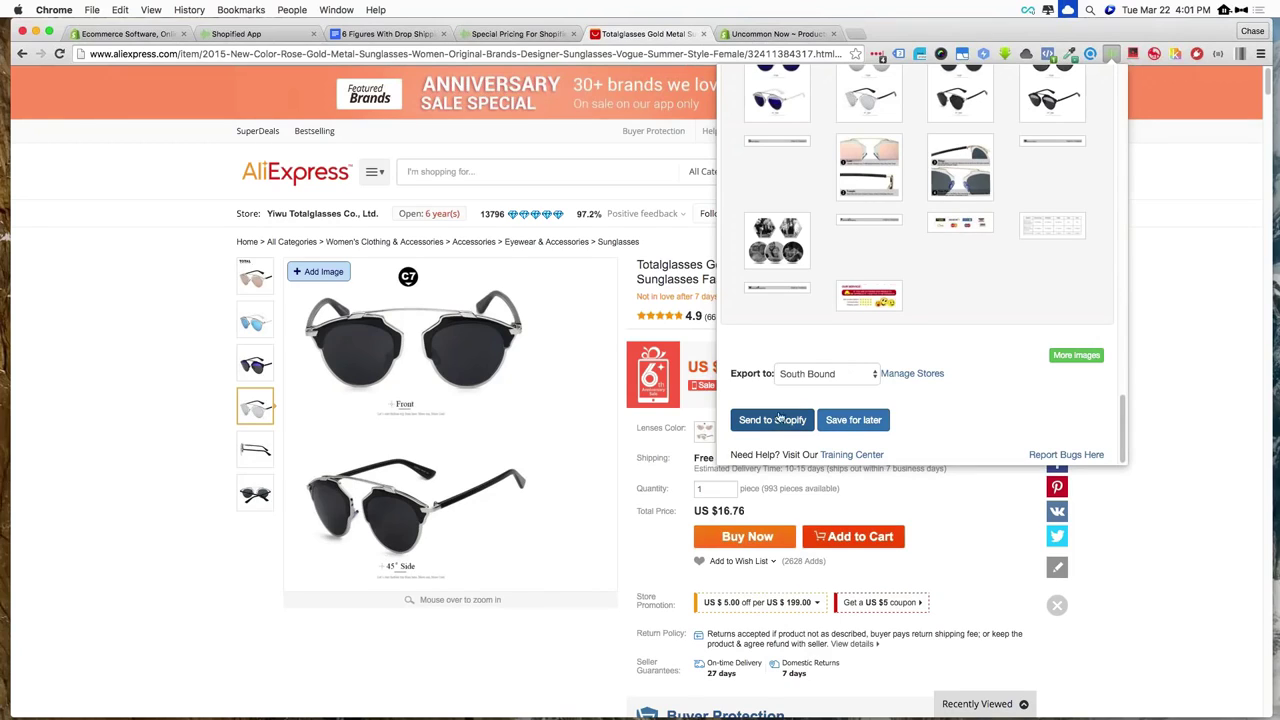
# Set the export store to Uncommon Now and send the sunglasses to Shopify
pyautogui.click(813, 377)
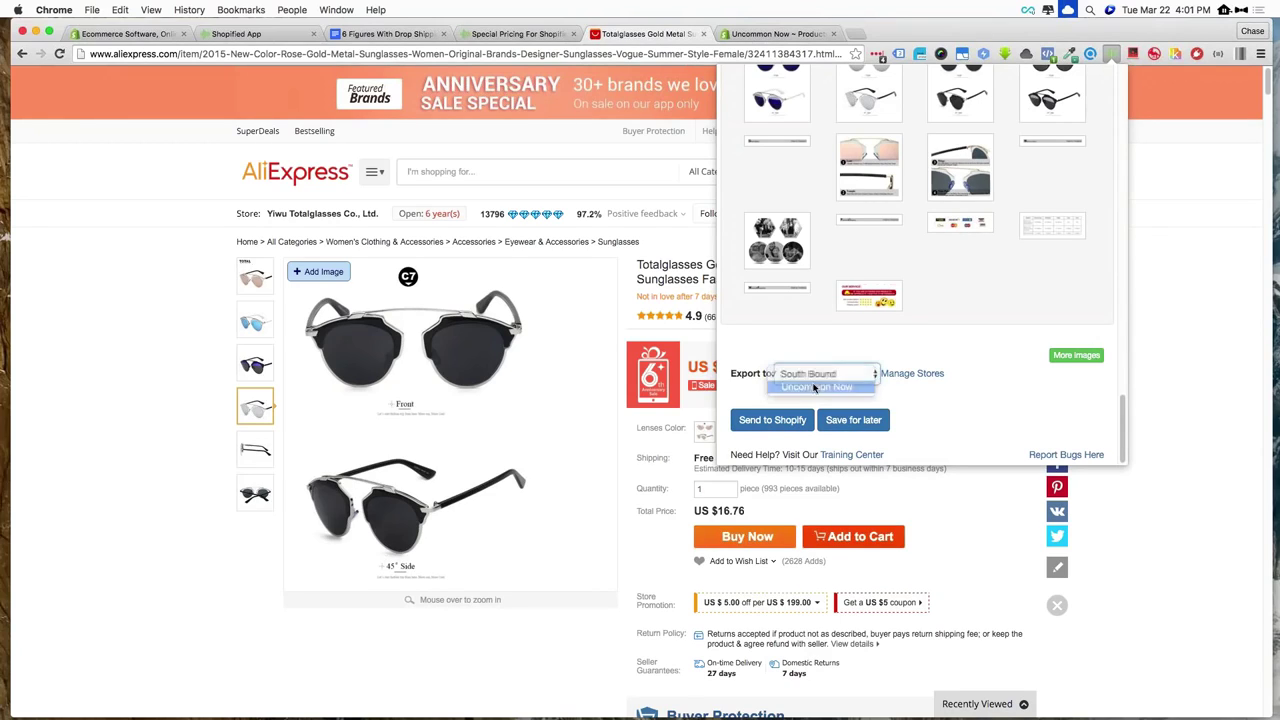
pyautogui.click(818, 389)
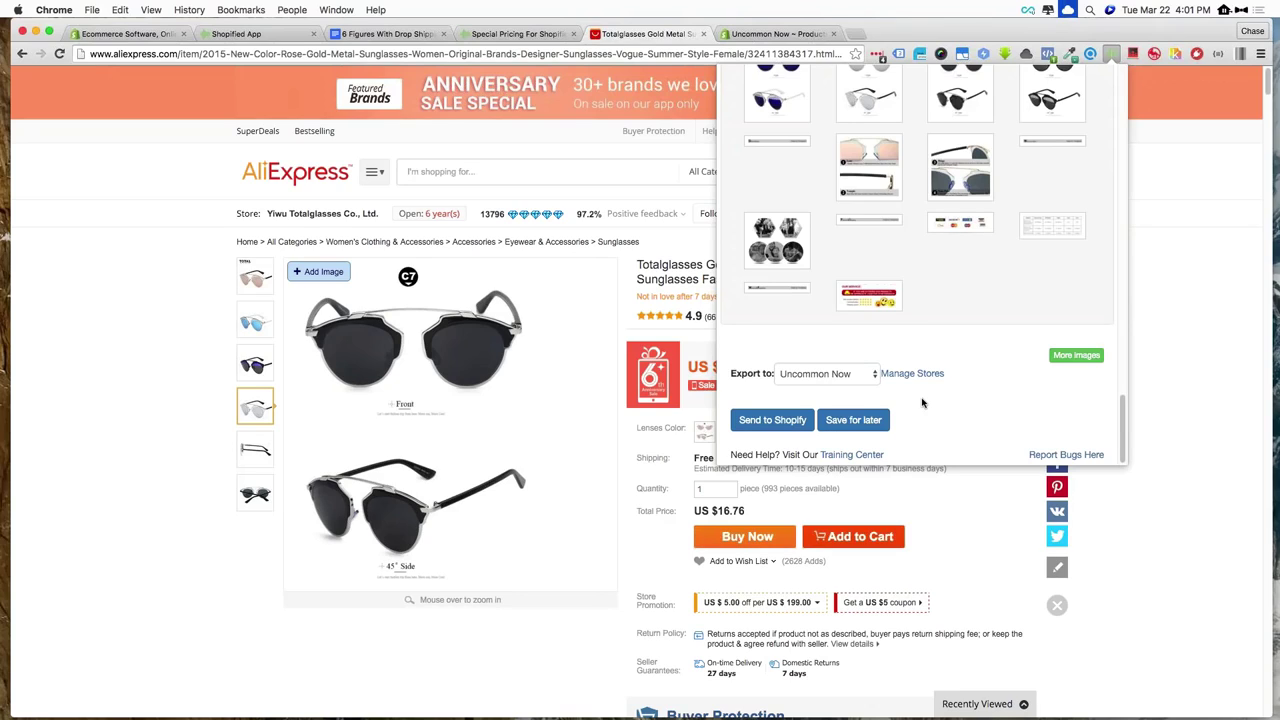
pyautogui.click(773, 421)
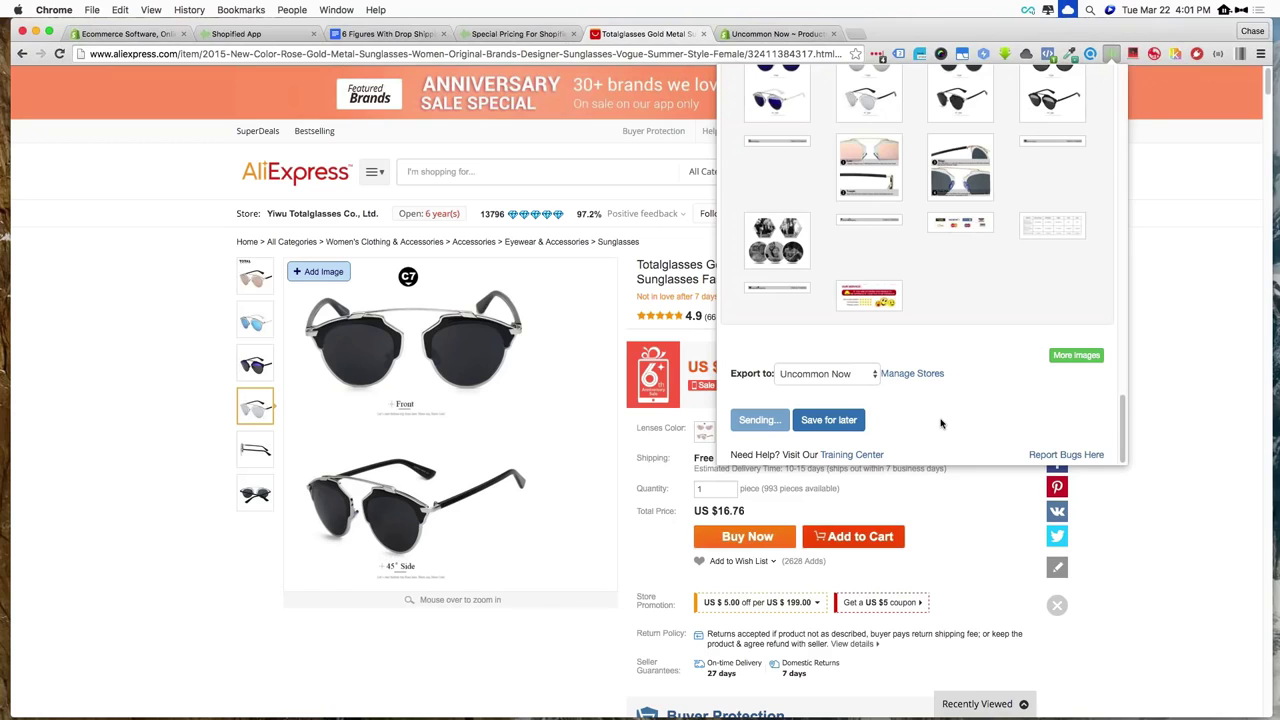
# Once the export finishes, open the new Designer Sunglasses product in the Shopify admin
pyautogui.scroll(15, 940, 423)
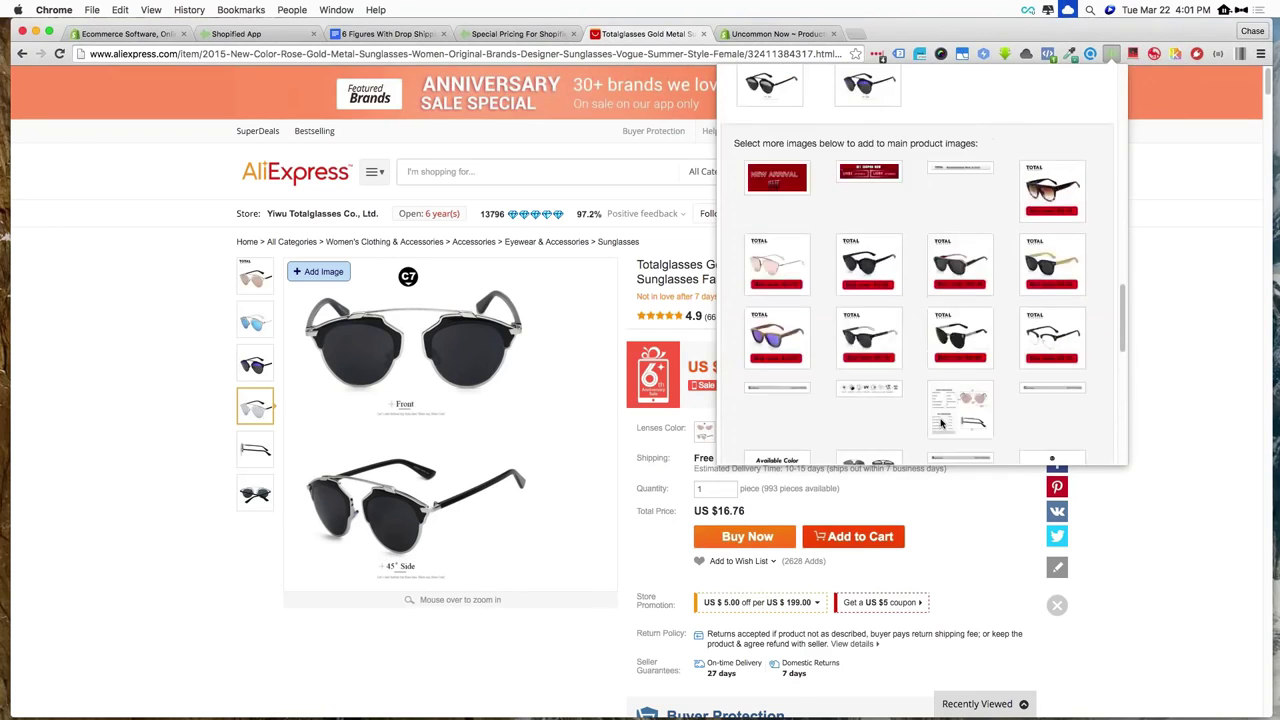
pyautogui.scroll(10, 940, 423)
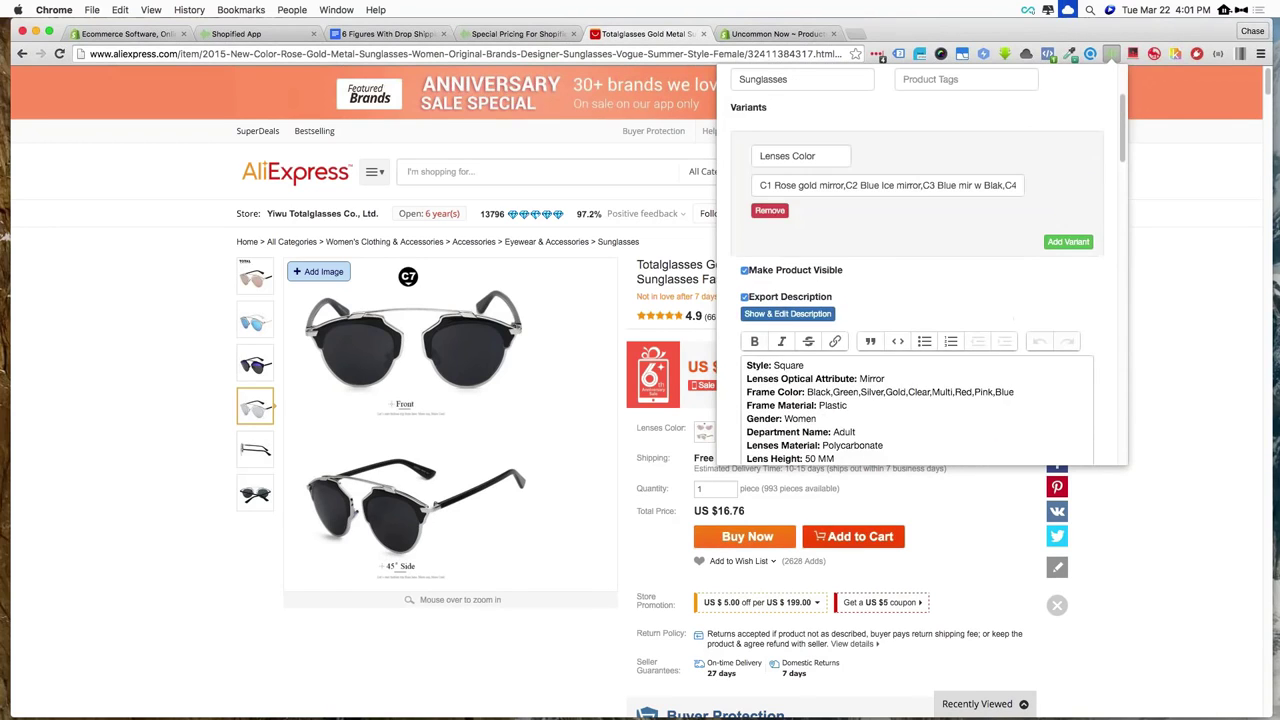
pyautogui.scroll(-20, 868, 202)
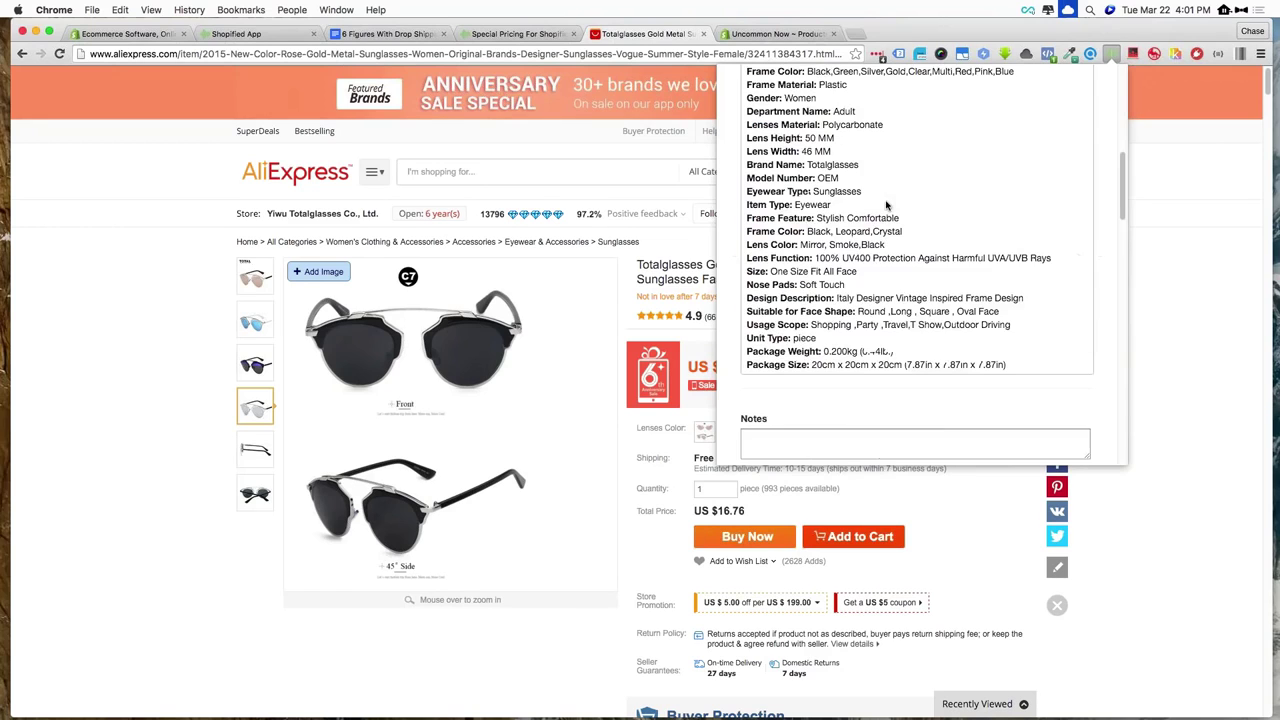
pyautogui.scroll(-10, 886, 206)
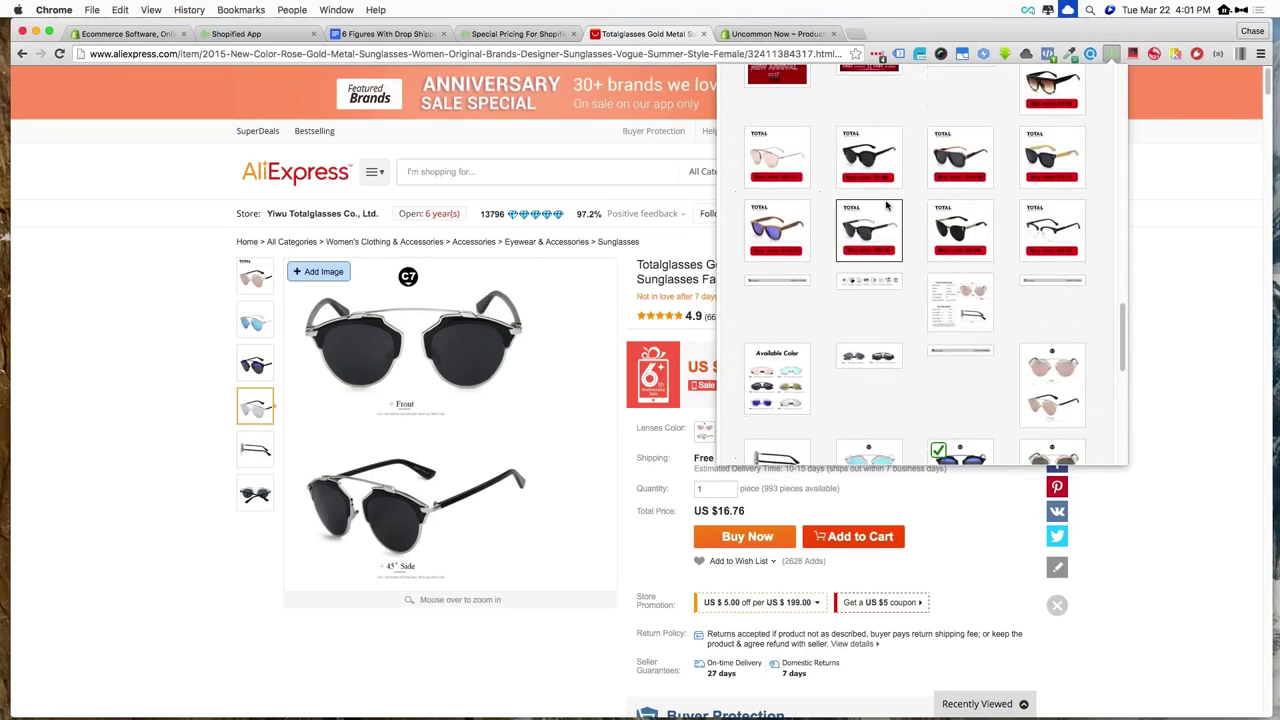
pyautogui.scroll(-2, 886, 206)
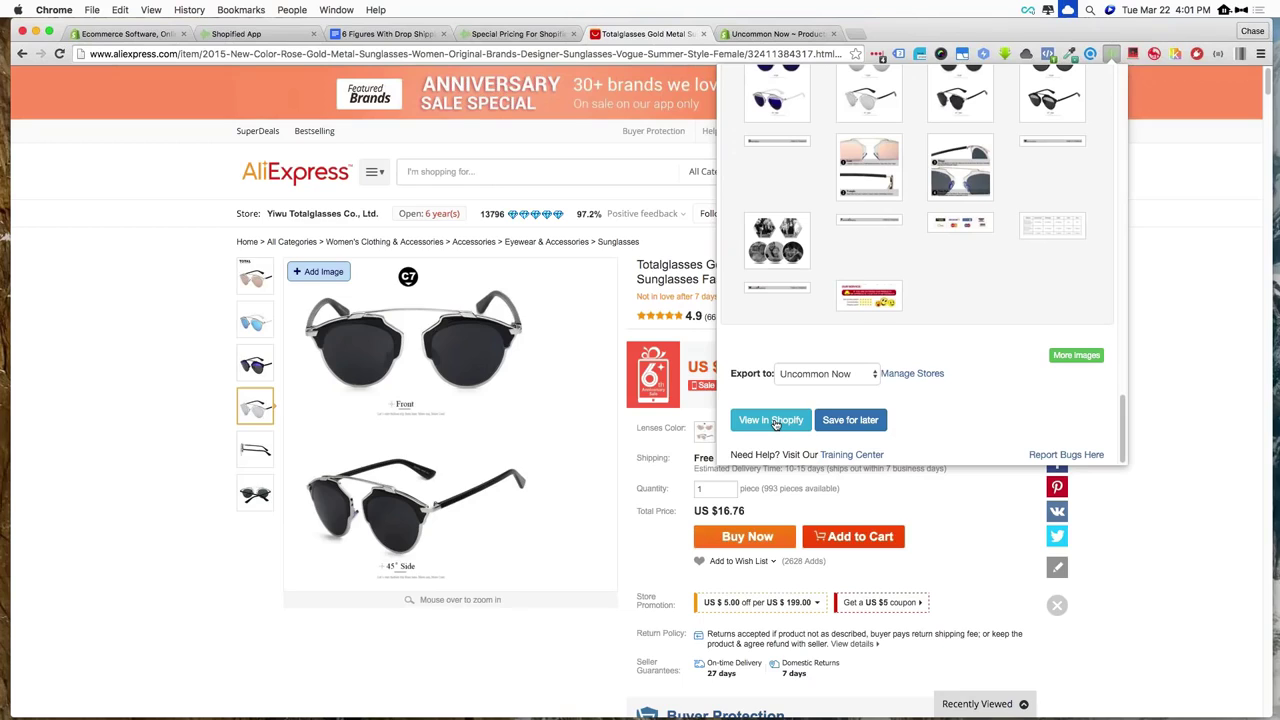
pyautogui.click(772, 420)
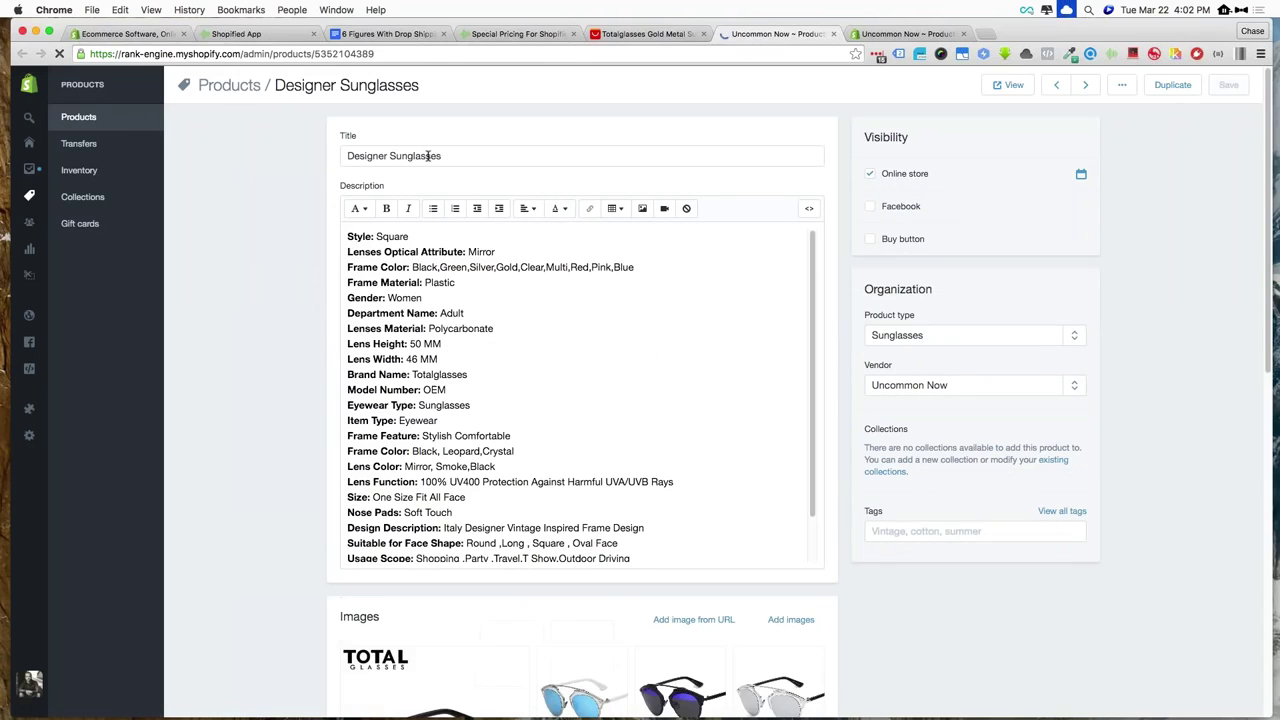
pyautogui.scroll(-10, 441, 320)
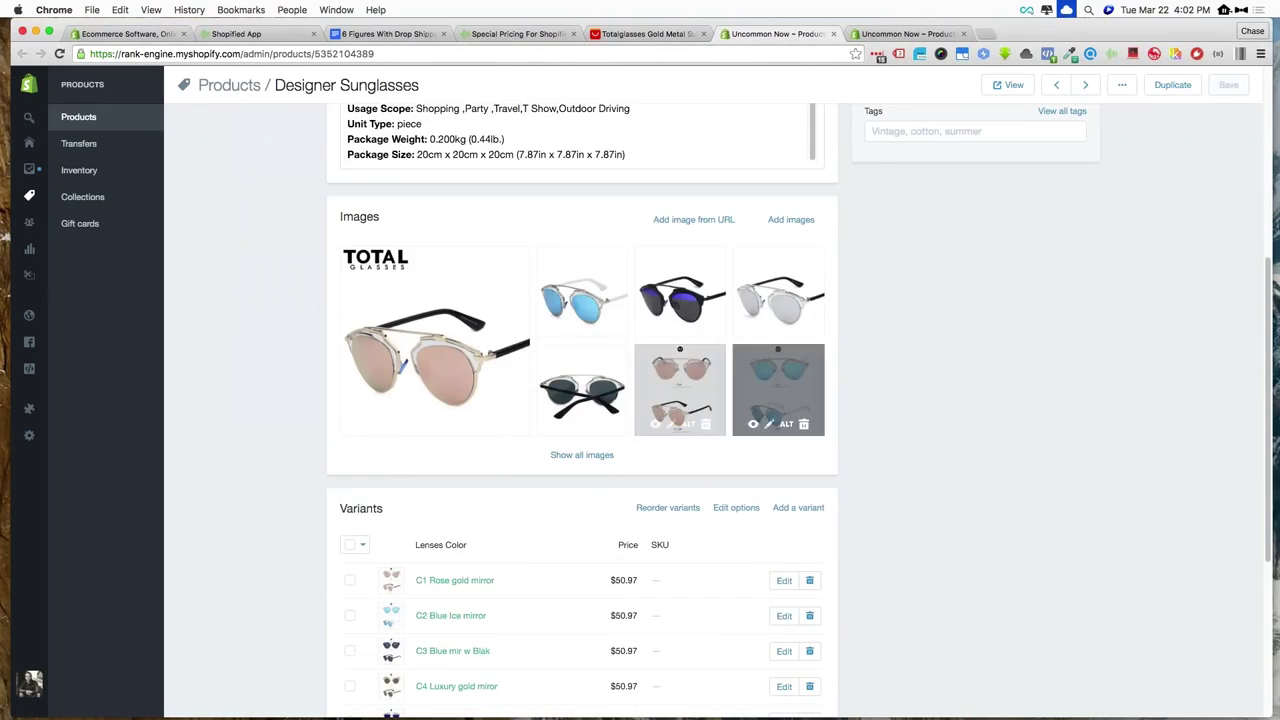
pyautogui.scroll(-8, 582, 400)
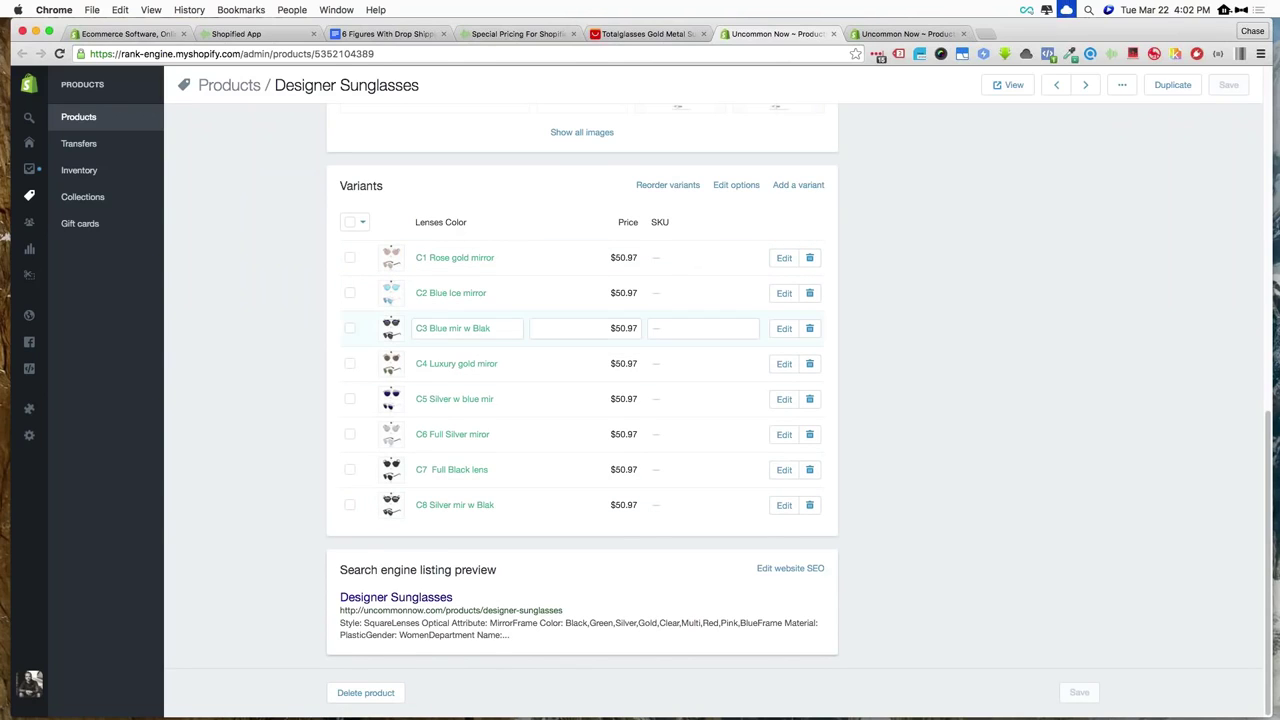
pyautogui.scroll(10, 582, 400)
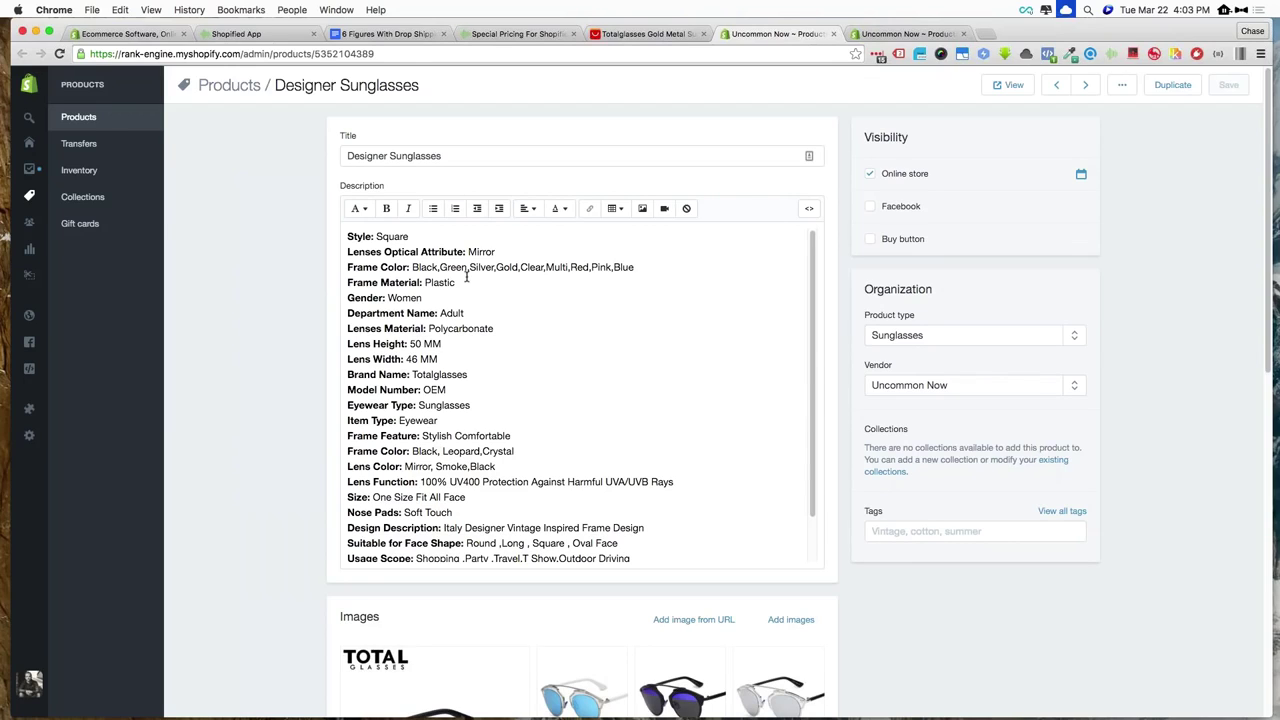
# Open the Designer Sunglasses page on the live Uncommon Now storefront from the product editor
pyautogui.moveTo(30, 197)
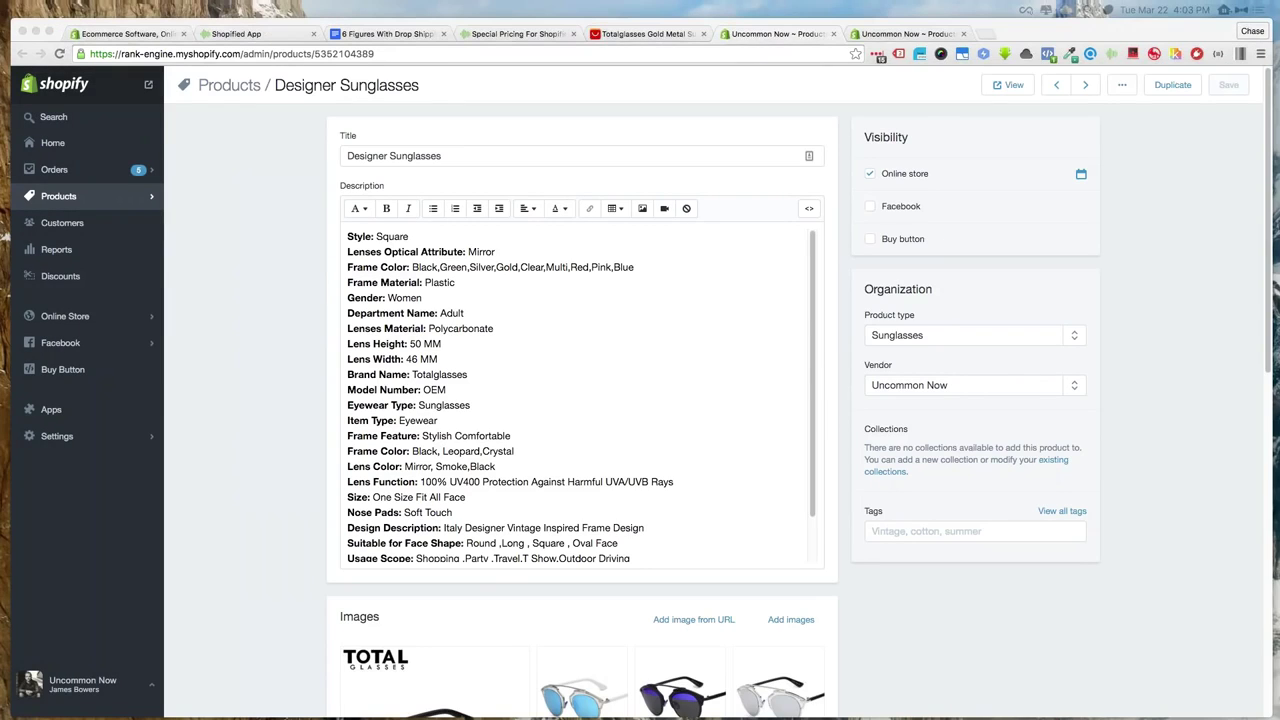
pyautogui.click(222, 187)
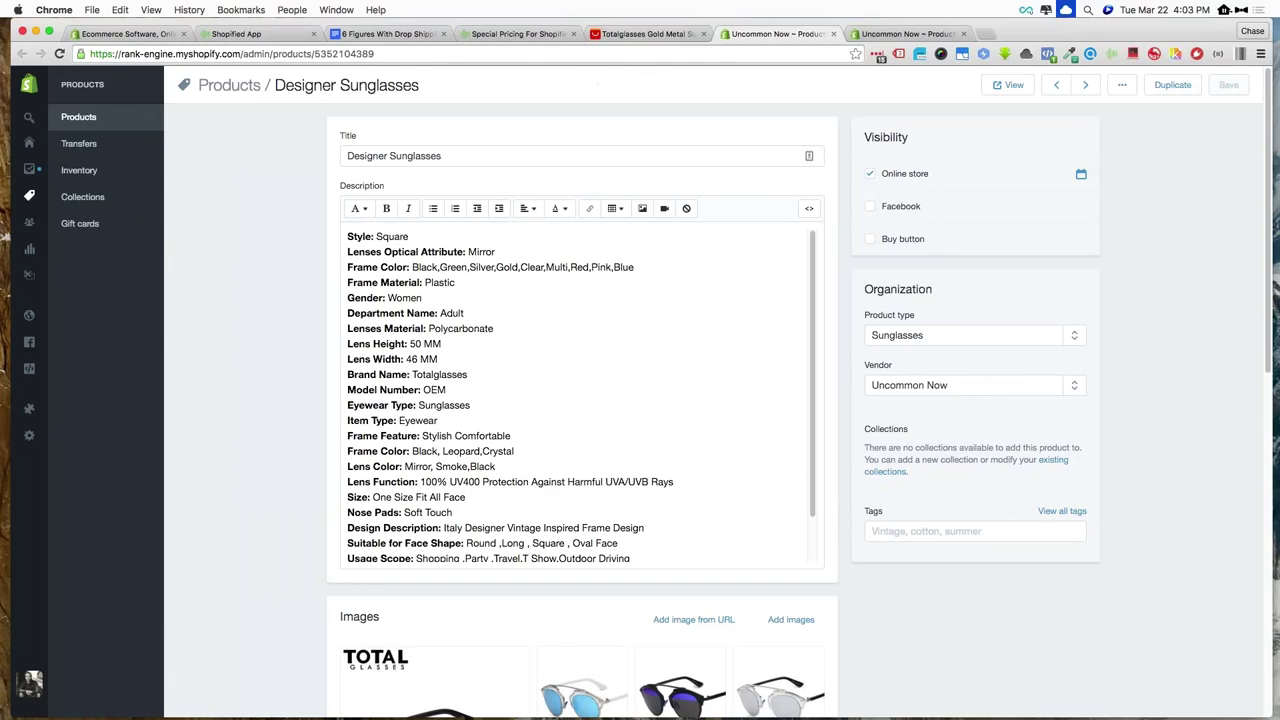
pyautogui.moveTo(29, 196)
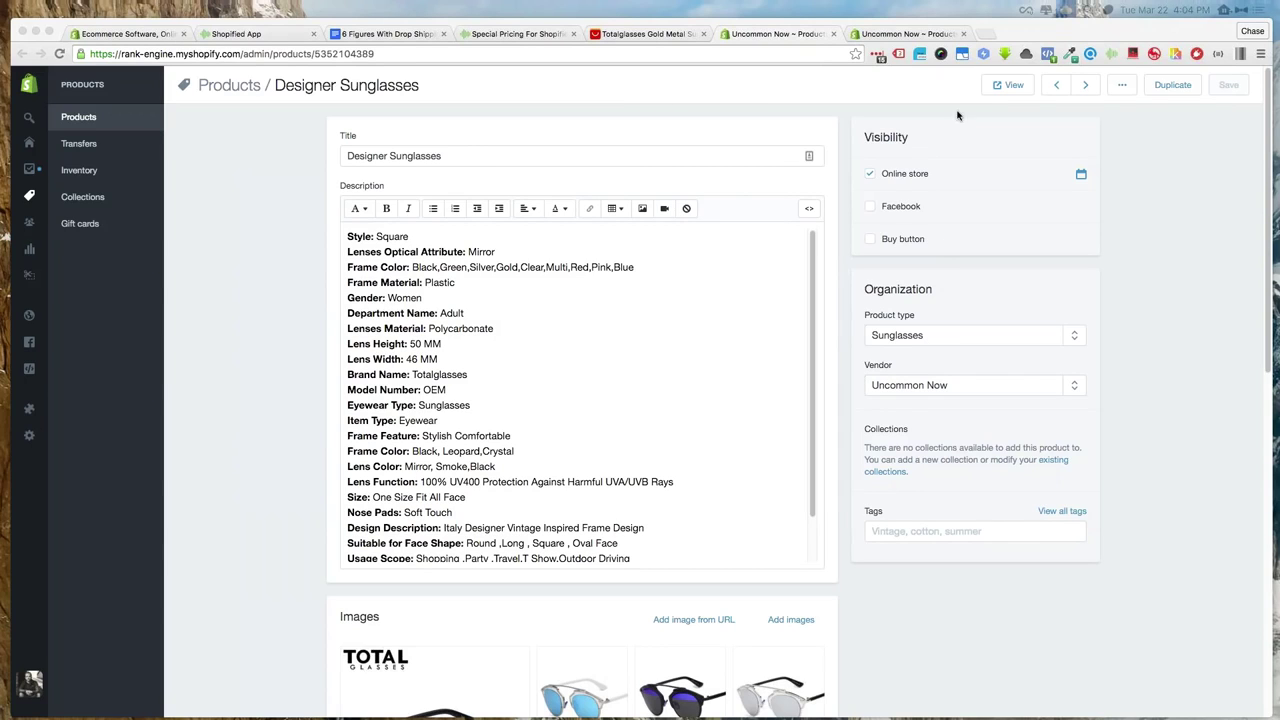
pyautogui.click(1003, 88)
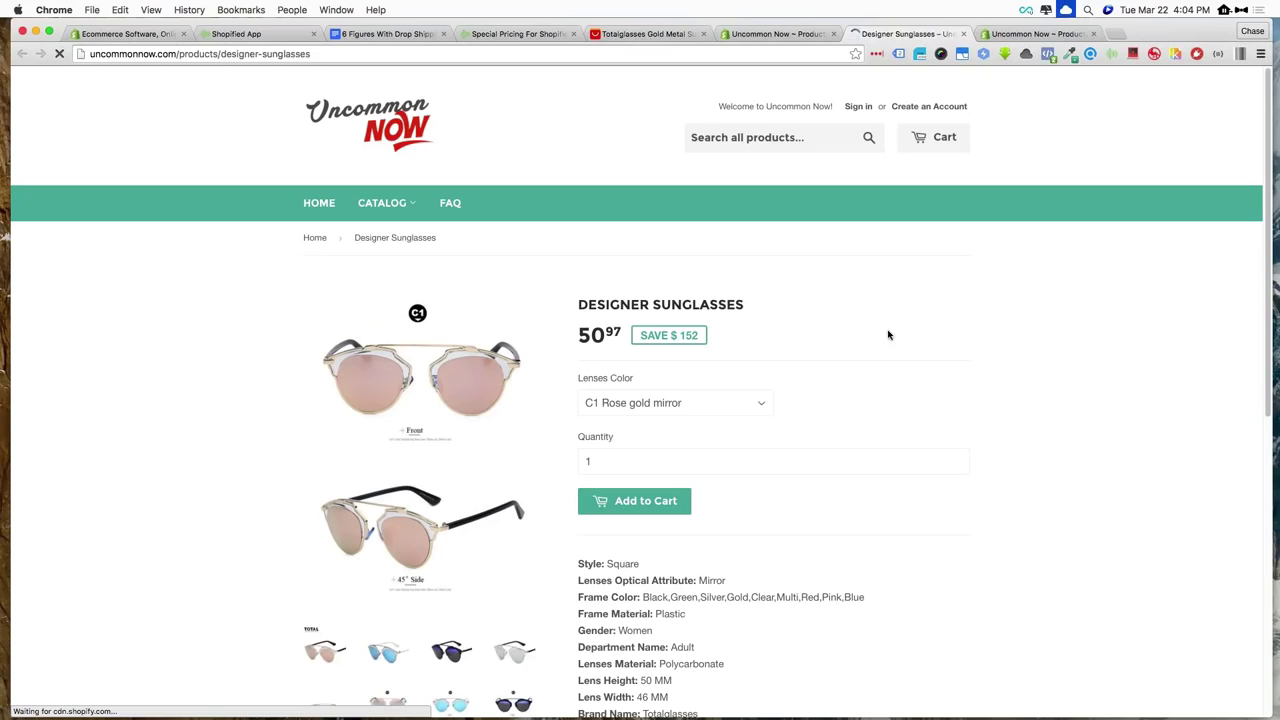
# View the C3 variant photos and select the C3 Blue mir w Blak lens colour
pyautogui.scroll(-4, 970, 331)
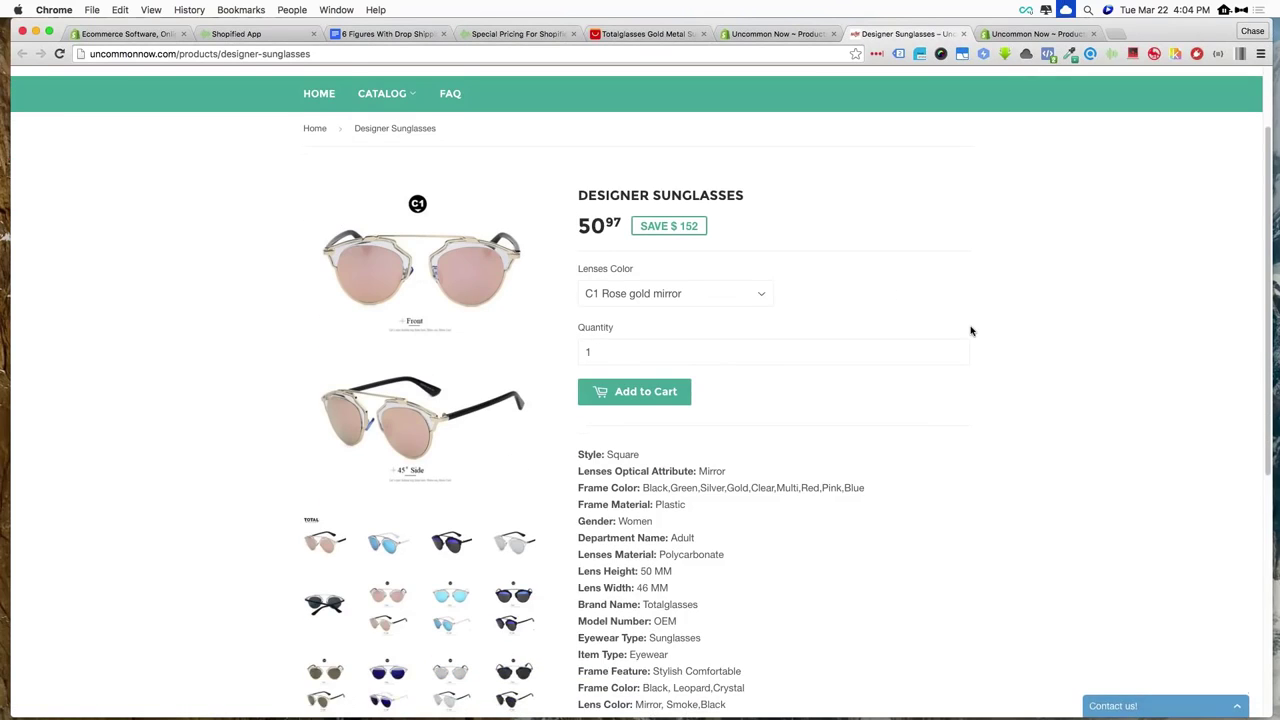
pyautogui.scroll(-2, 970, 331)
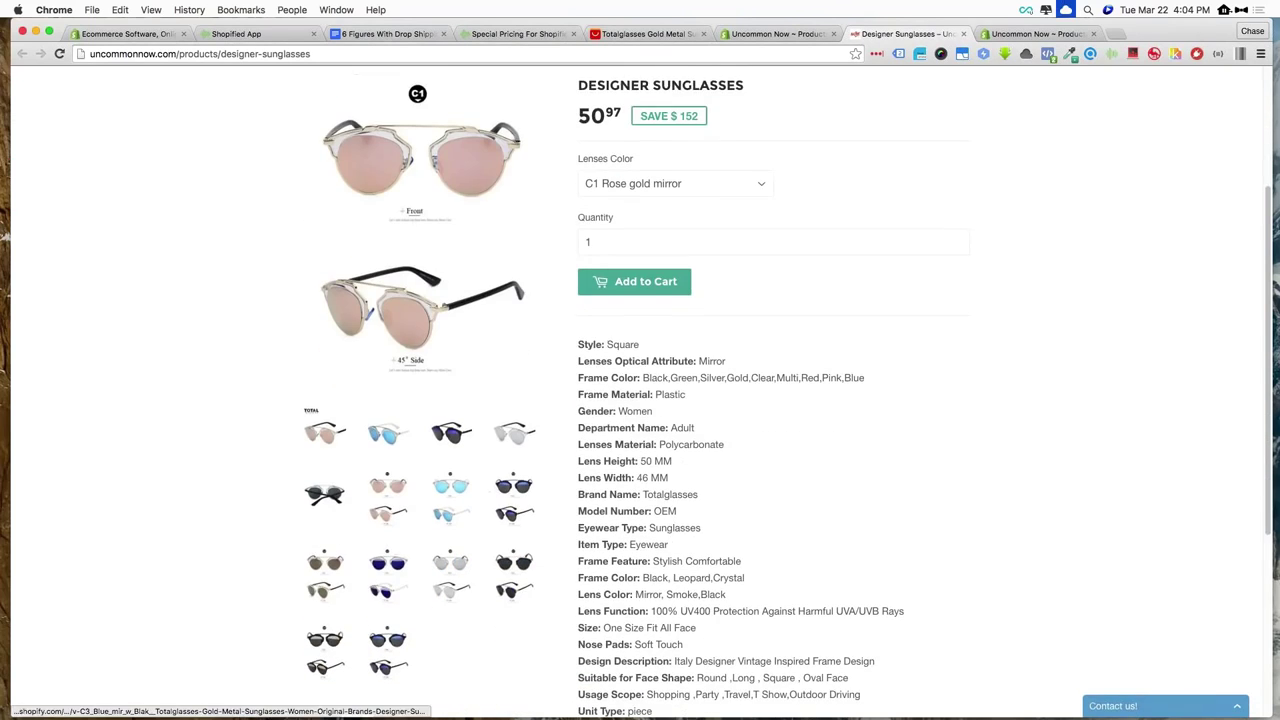
pyautogui.click(324, 493)
pyautogui.scroll(2, 675, 290)
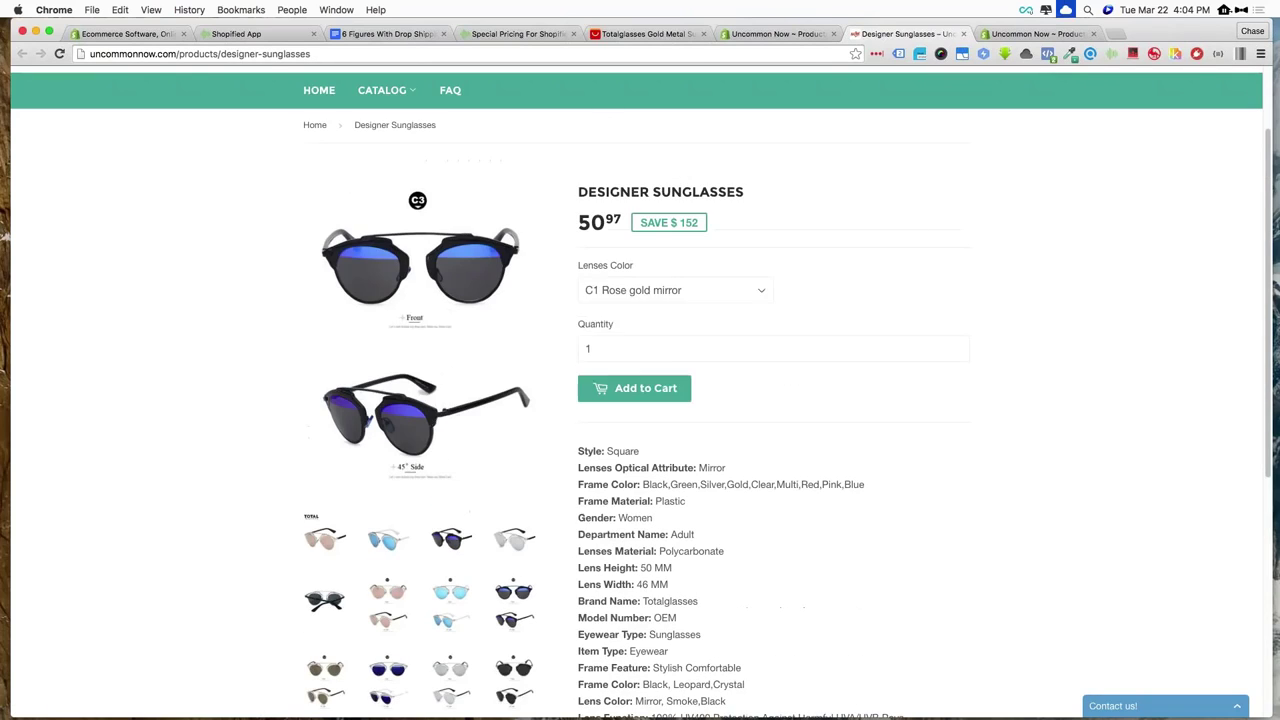
pyautogui.click(675, 290)
pyautogui.click(663, 319)
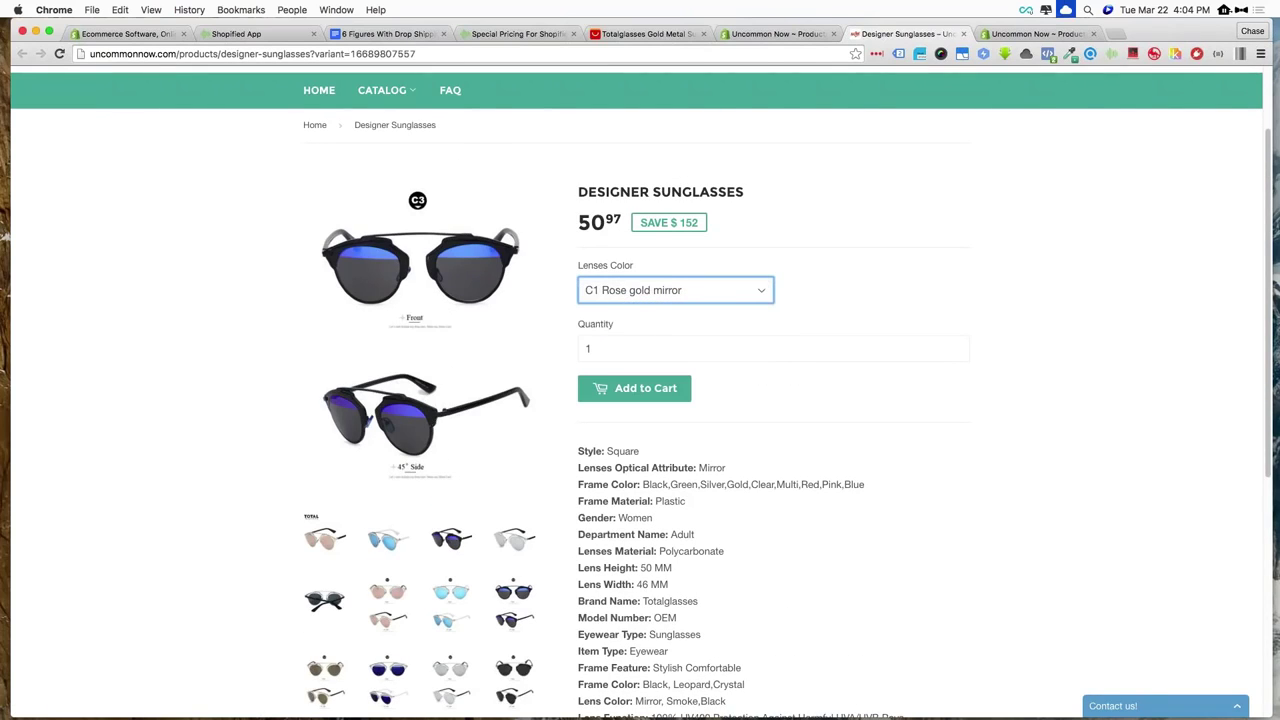
# Try C5 Silver w blue mir, then settle on C7 Full Black and review the specifics
pyautogui.click(635, 297)
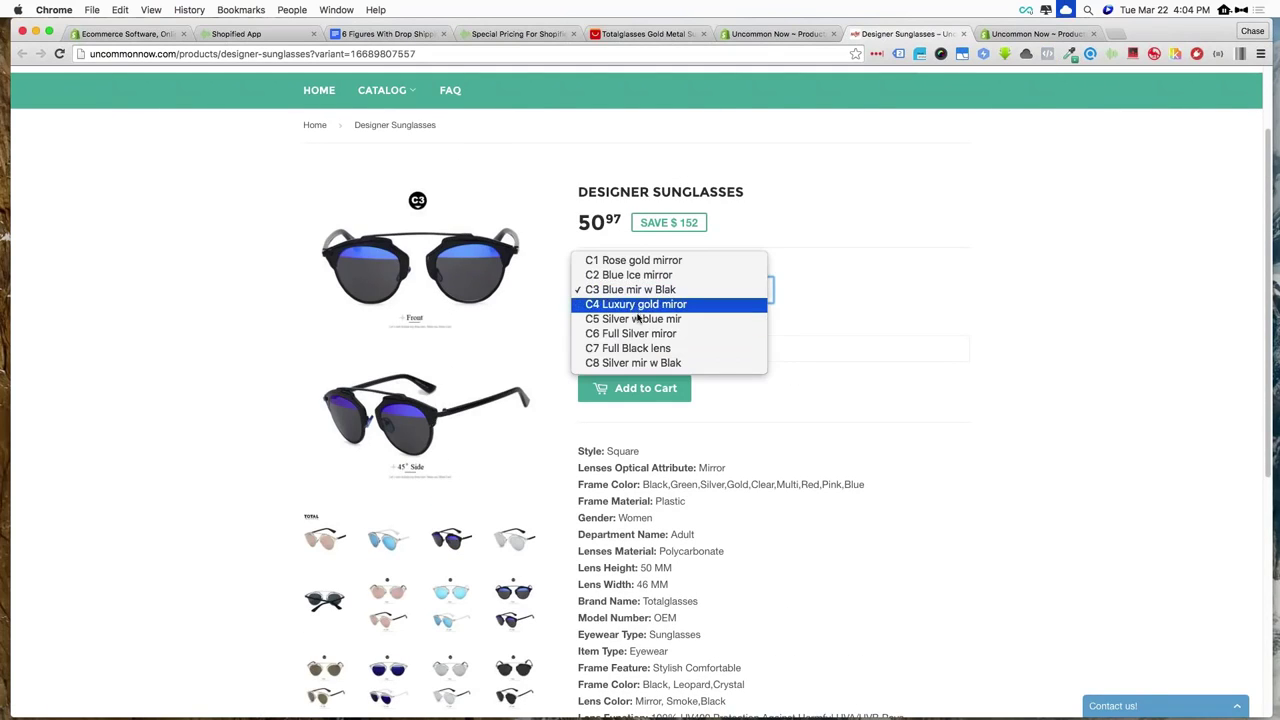
pyautogui.click(639, 319)
pyautogui.click(615, 294)
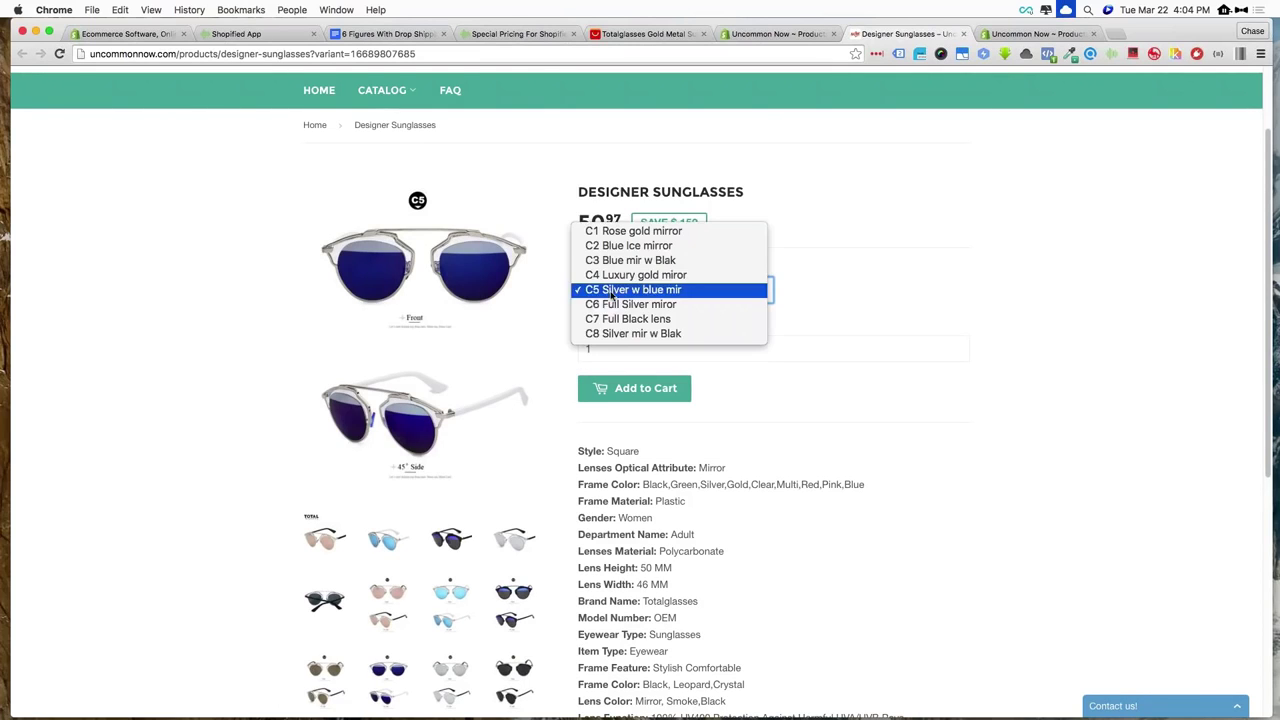
pyautogui.click(622, 318)
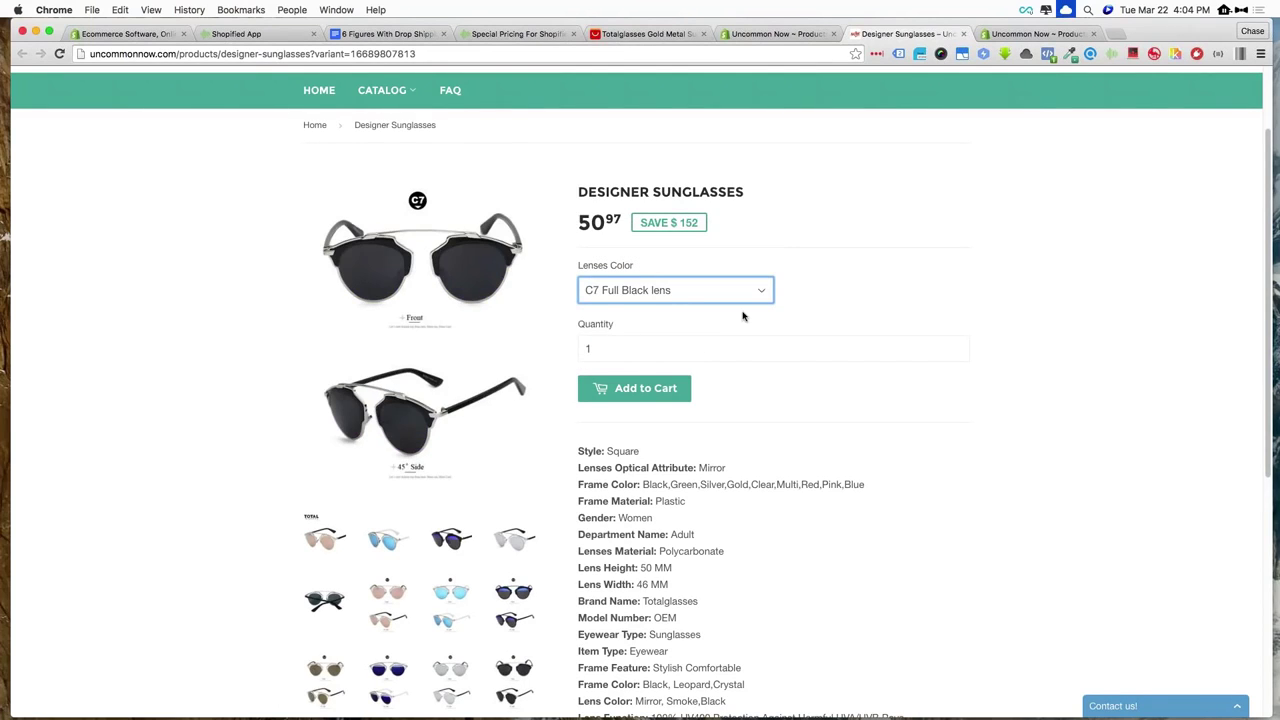
pyautogui.scroll(-5, 743, 316)
pyautogui.scroll(-1, 743, 316)
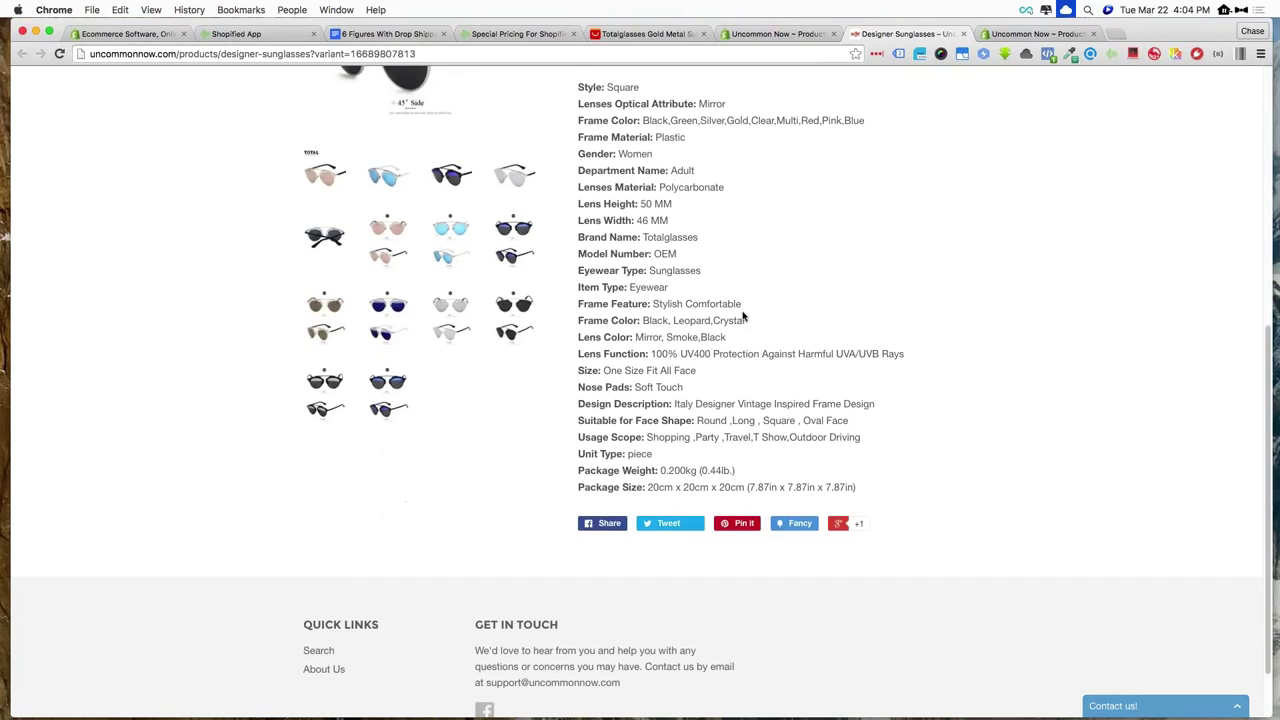
pyautogui.scroll(8, 743, 316)
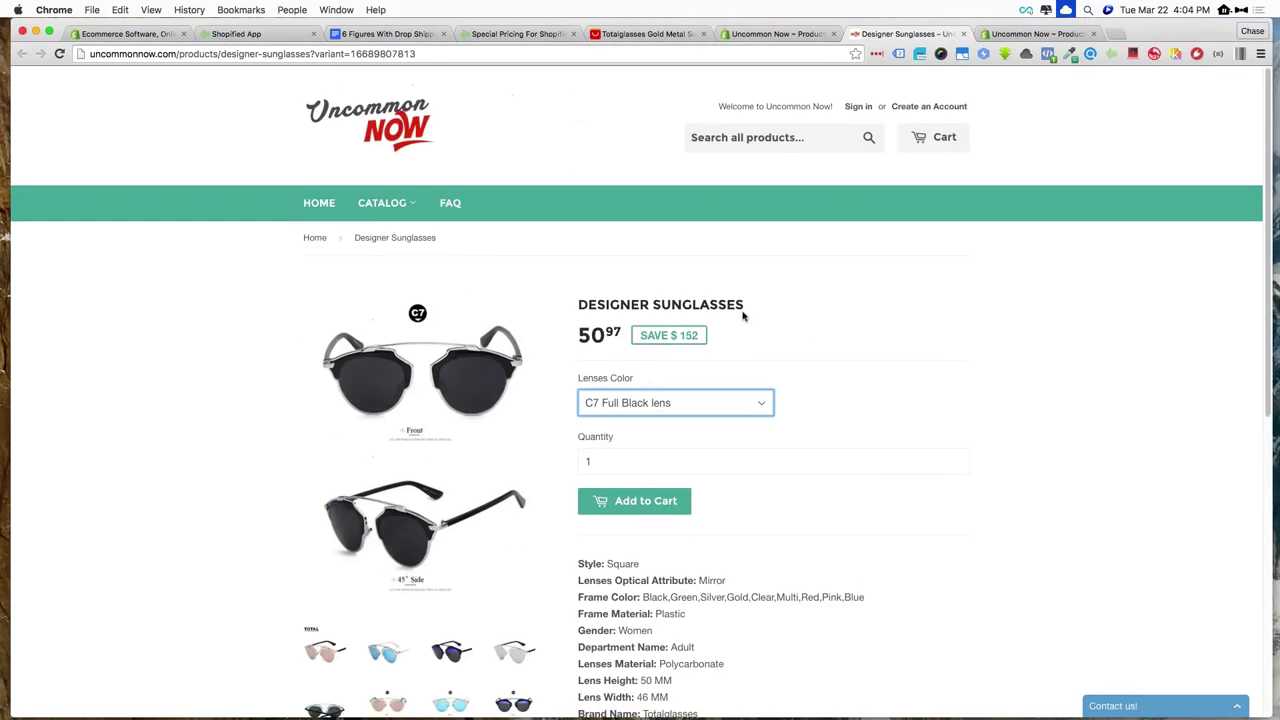
pyautogui.scroll(-1, 743, 316)
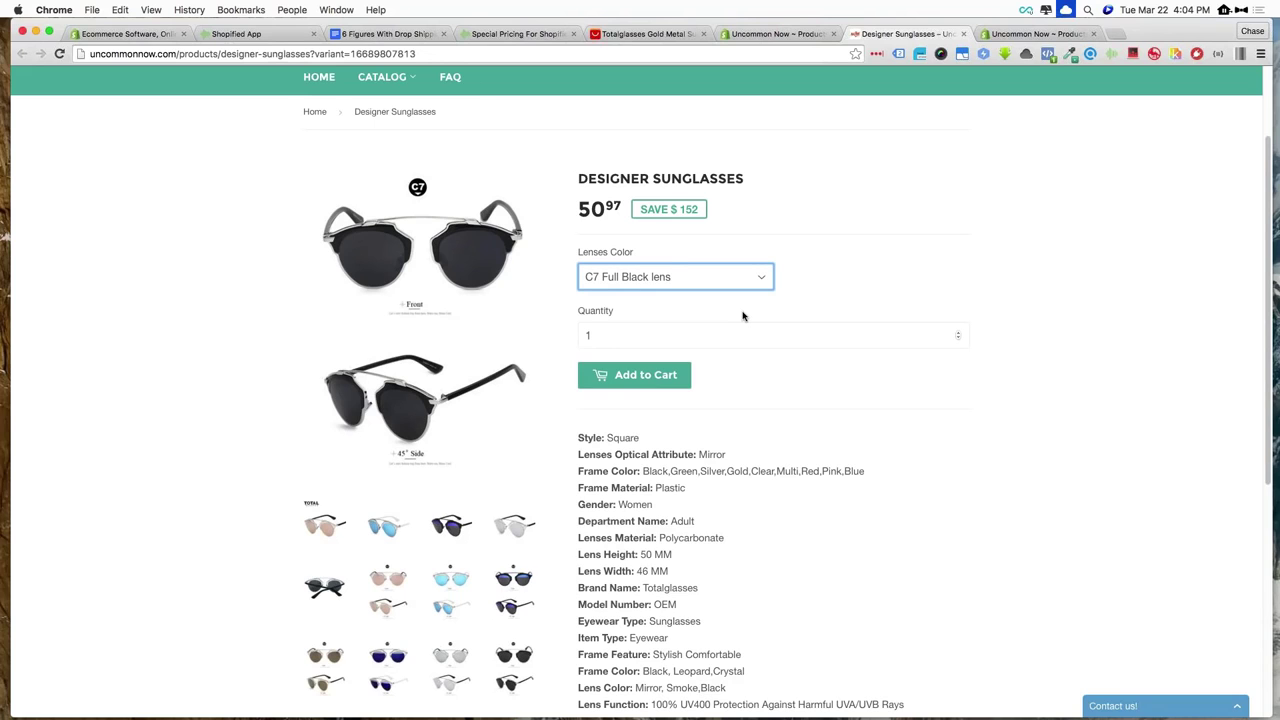
pyautogui.scroll(-5, 780, 343)
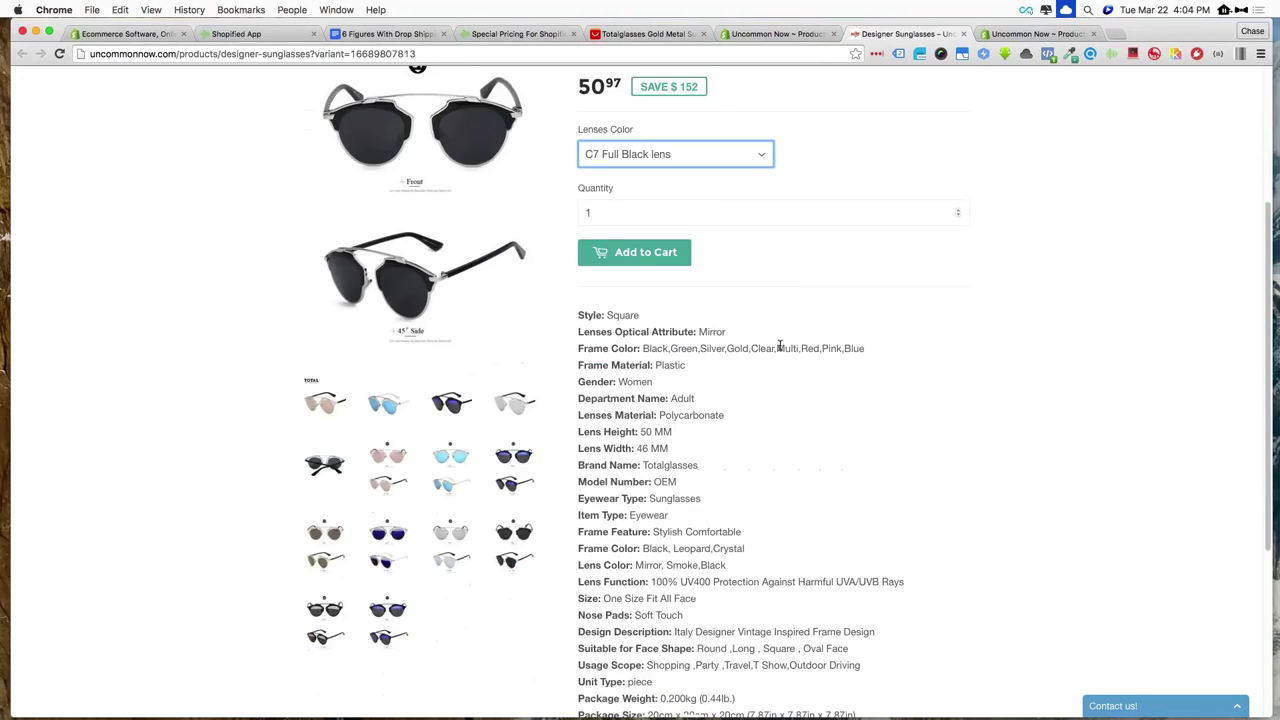
pyautogui.scroll(8, 640, 400)
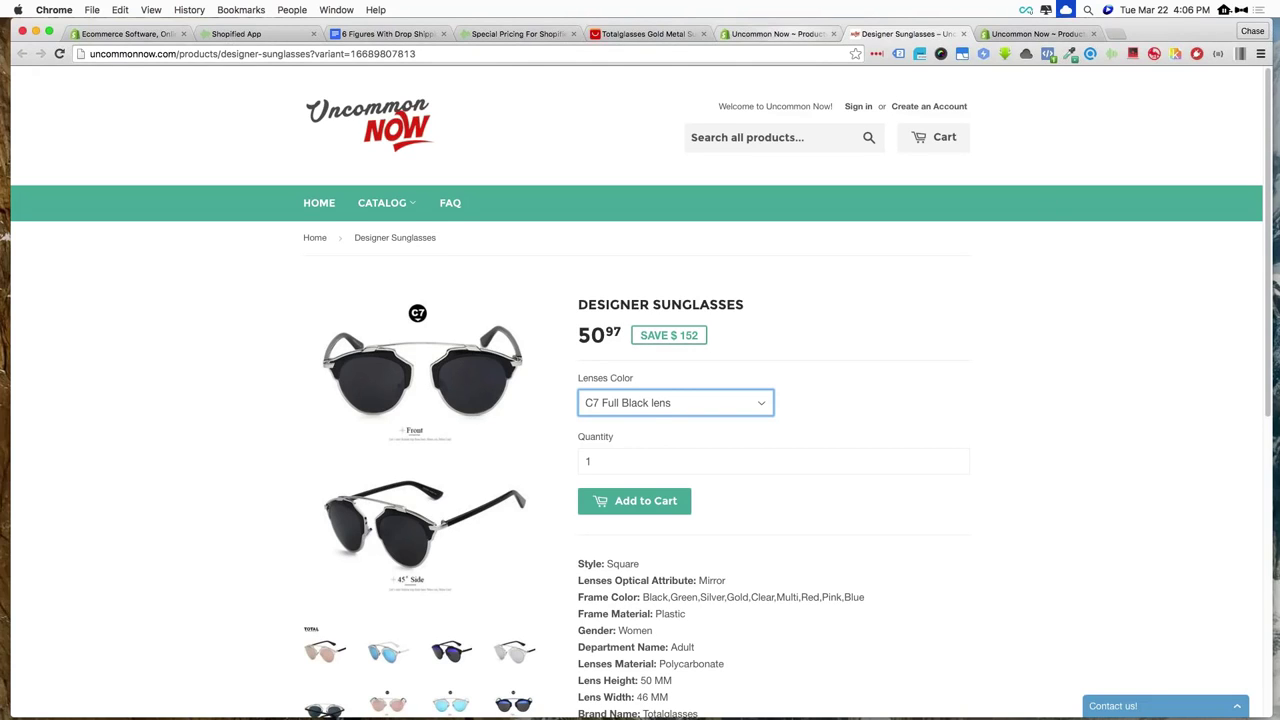
pyautogui.click(780, 34)
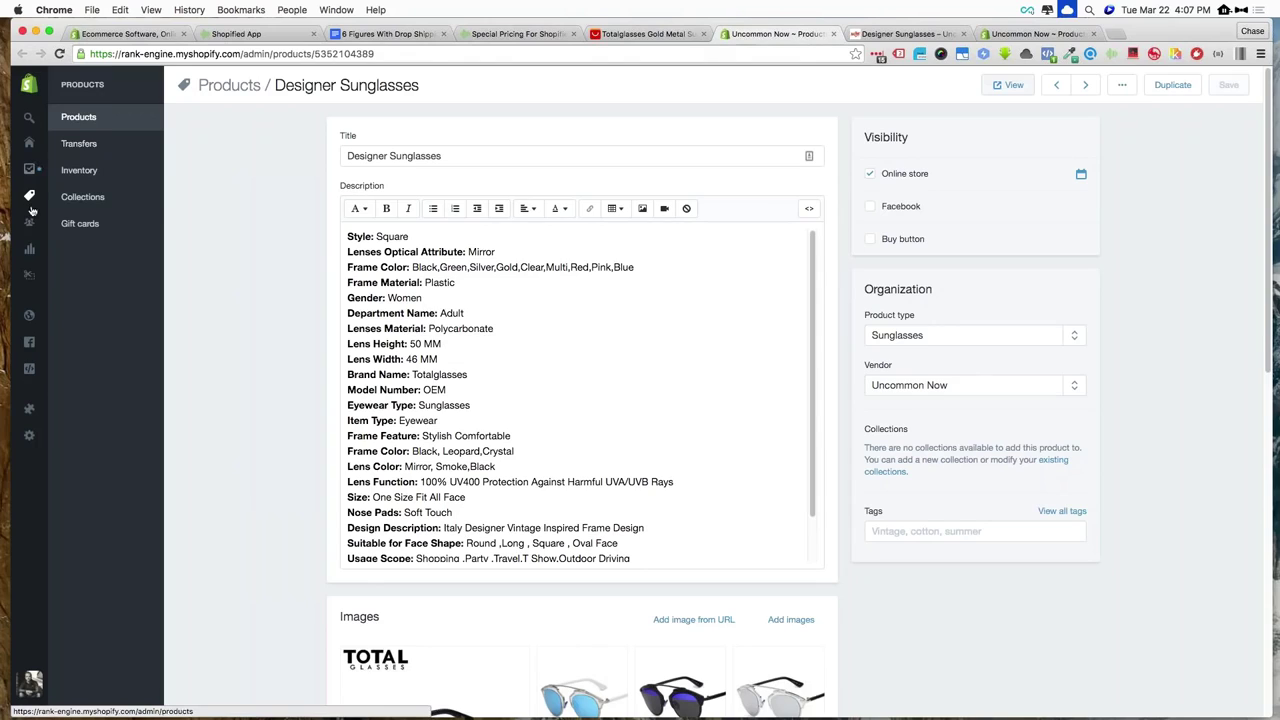
# Go to the store's Orders list and open a customer's profile from an order
pyautogui.moveTo(30, 260)
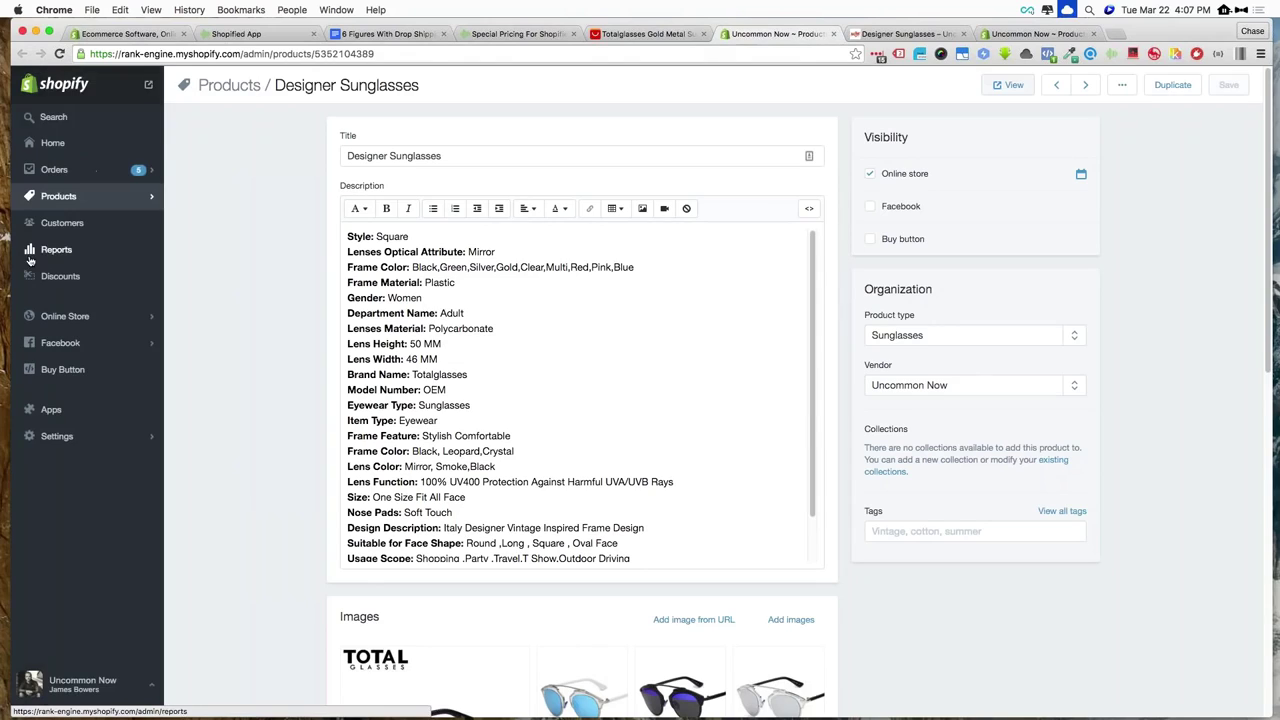
pyautogui.click(75, 172)
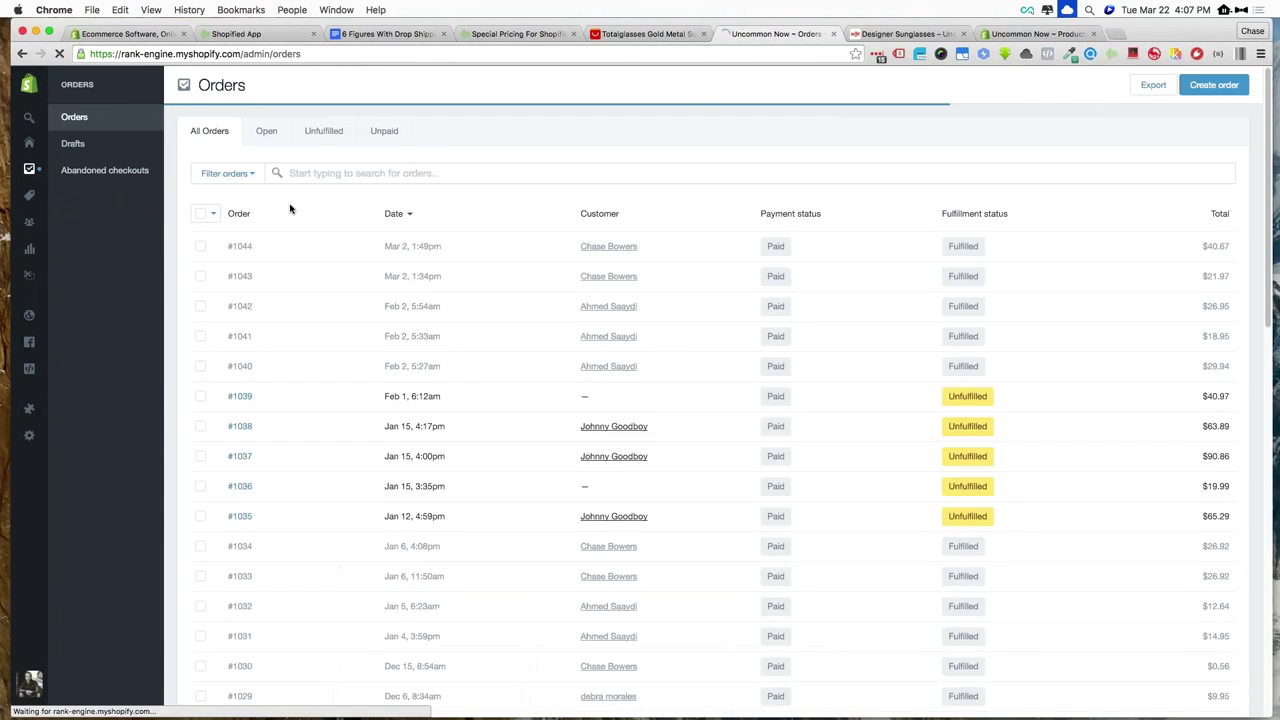
pyautogui.scroll(-5, 649, 253)
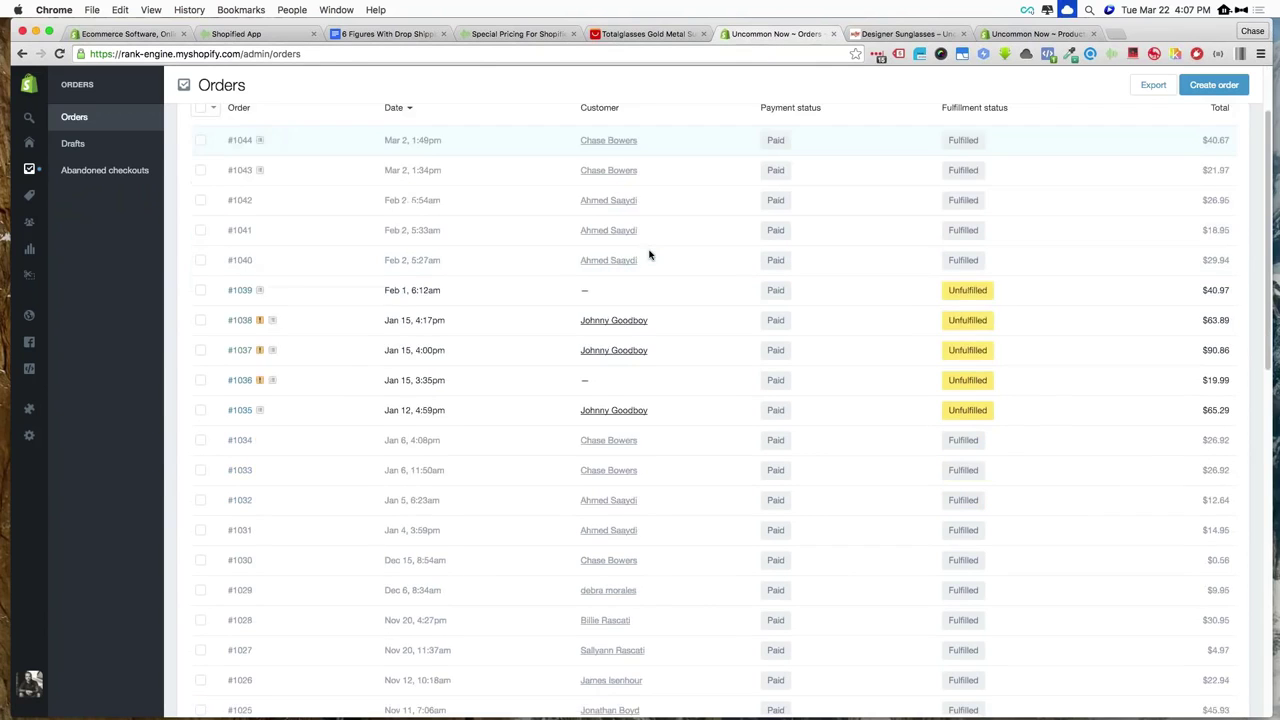
pyautogui.scroll(-3, 650, 253)
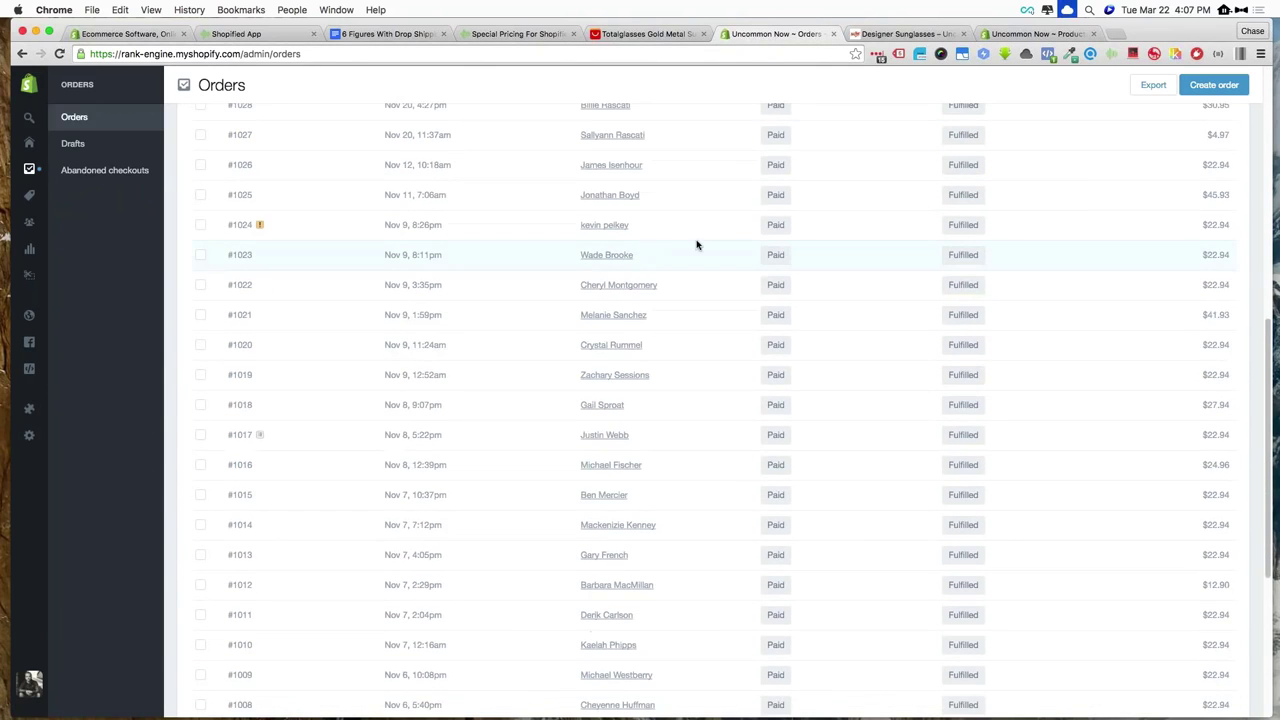
pyautogui.click(606, 225)
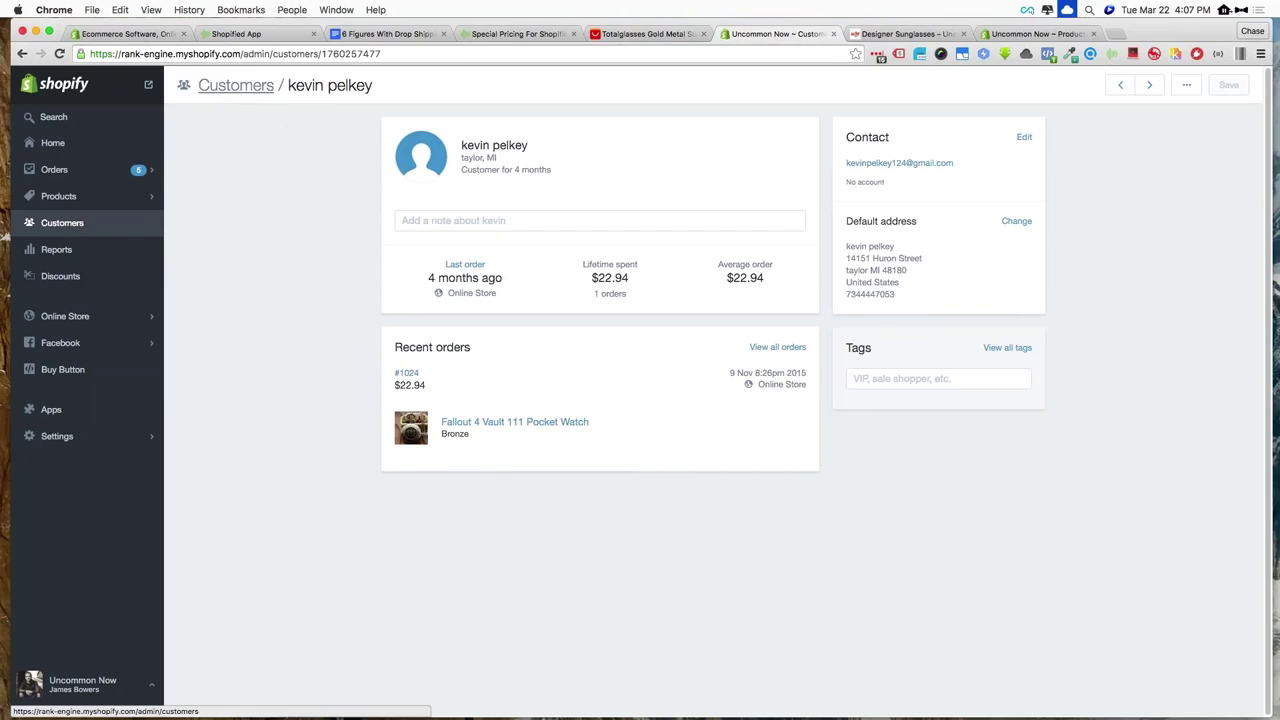
# Return to the full Customers list showing locations, order counts and totals spent
pyautogui.click(225, 88)
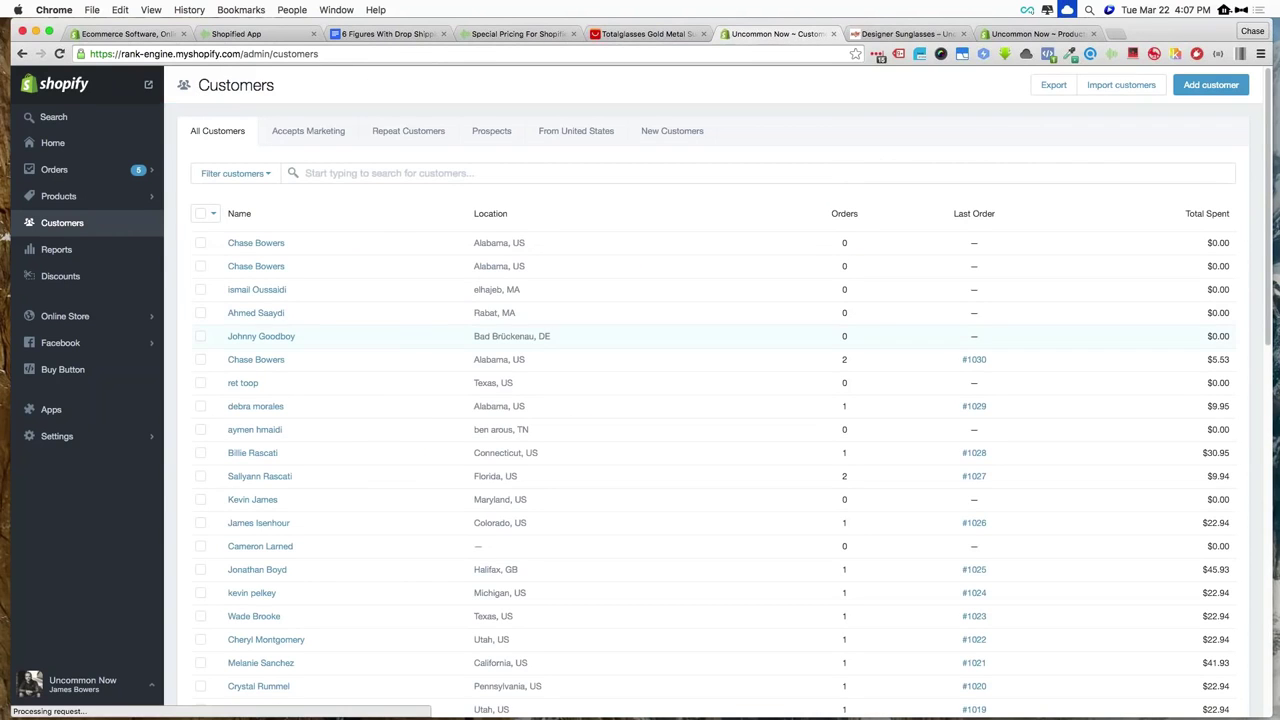
pyautogui.scroll(-10, 619, 271)
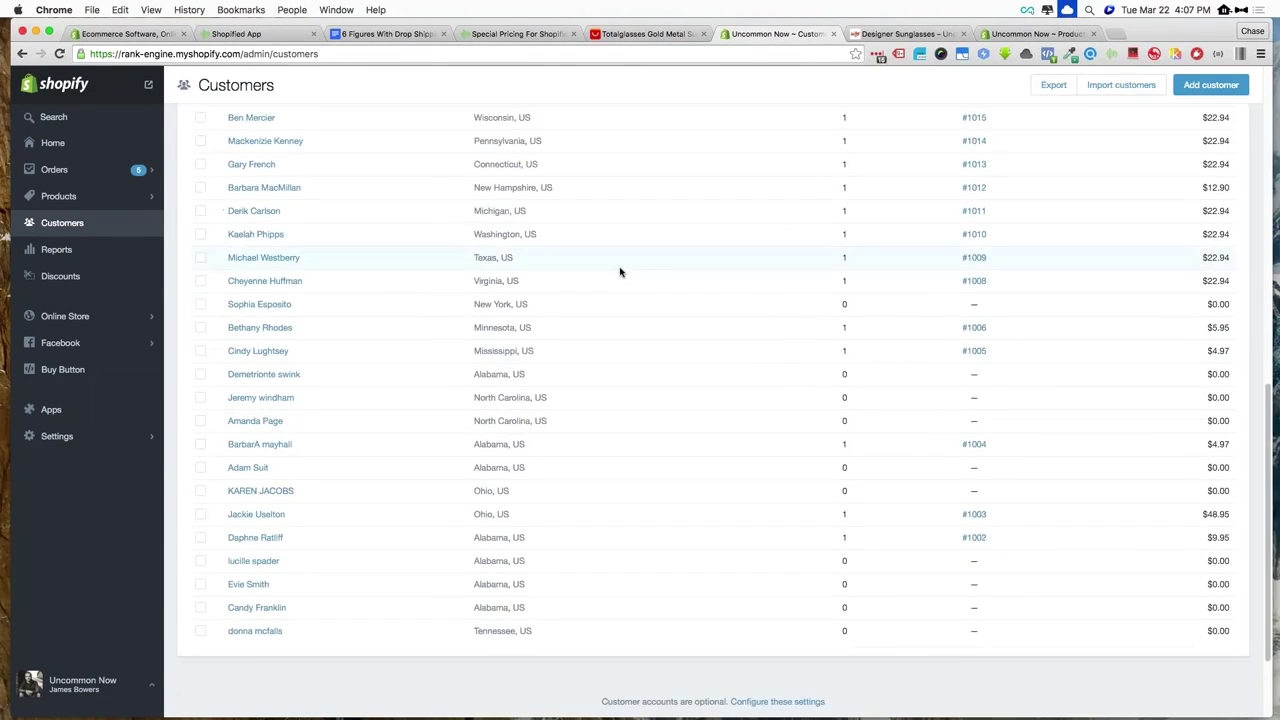
pyautogui.scroll(10, 619, 271)
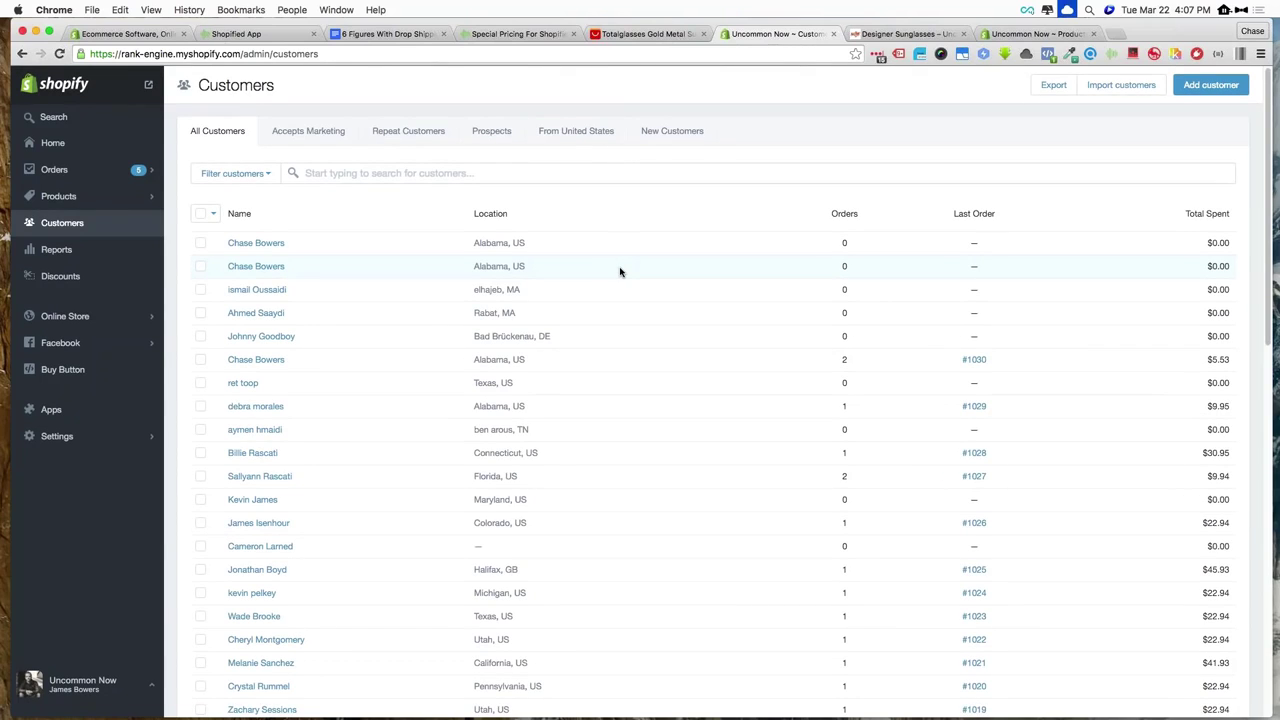
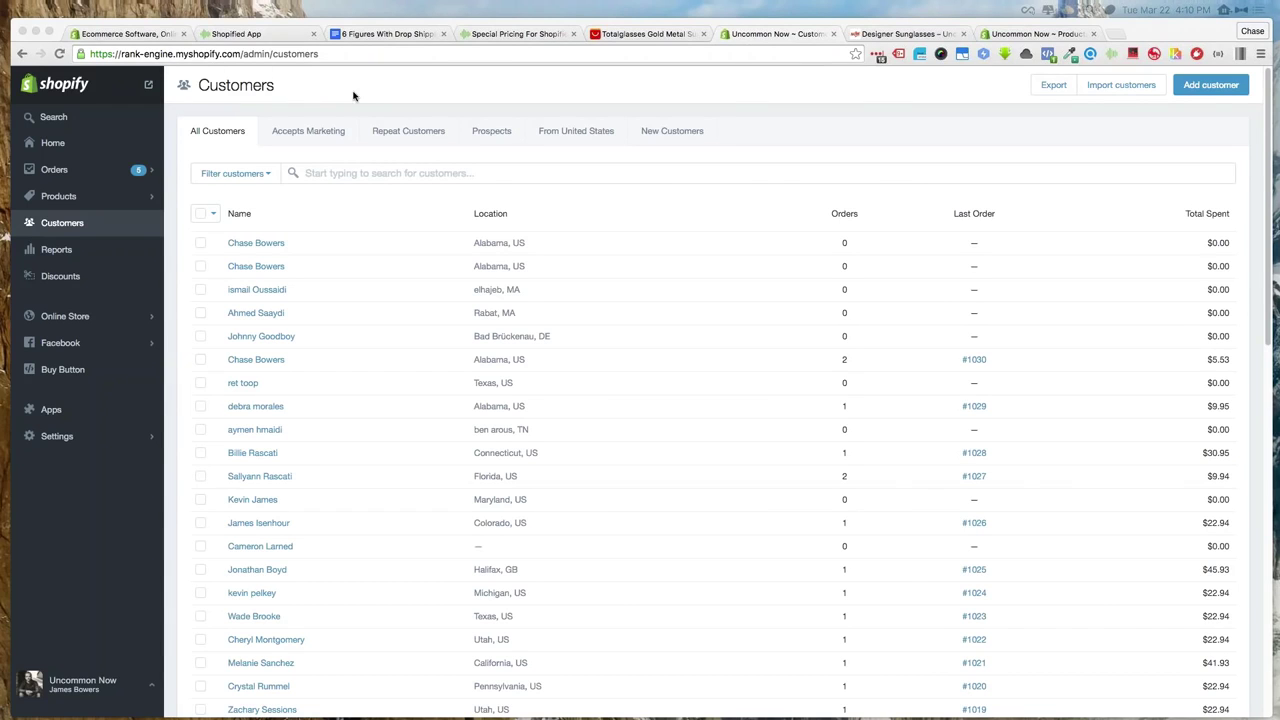
# Switch to the live Designer Sunglasses product page, priced 50.97 with a 'Save $ 152' badge
pyautogui.click(862, 35)
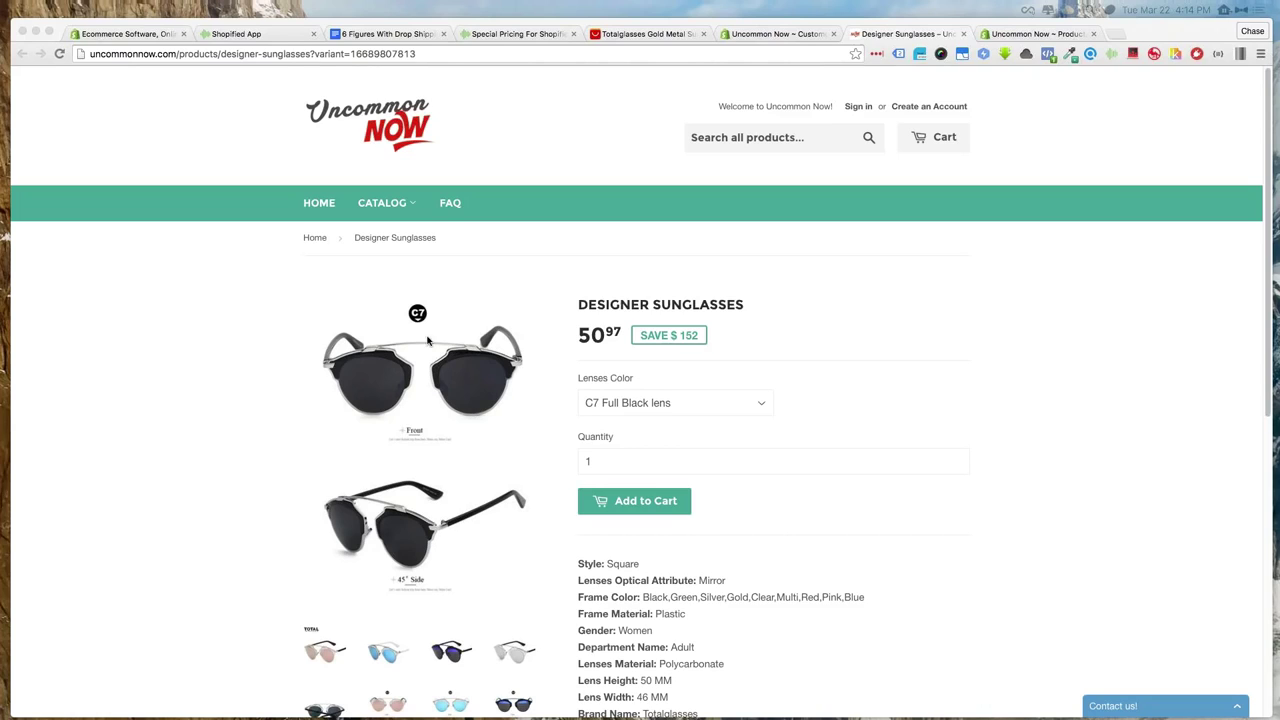
# Refocus Chrome and switch to the 'Ecommerce Software' shopify.com tab
pyautogui.click(199, 298)
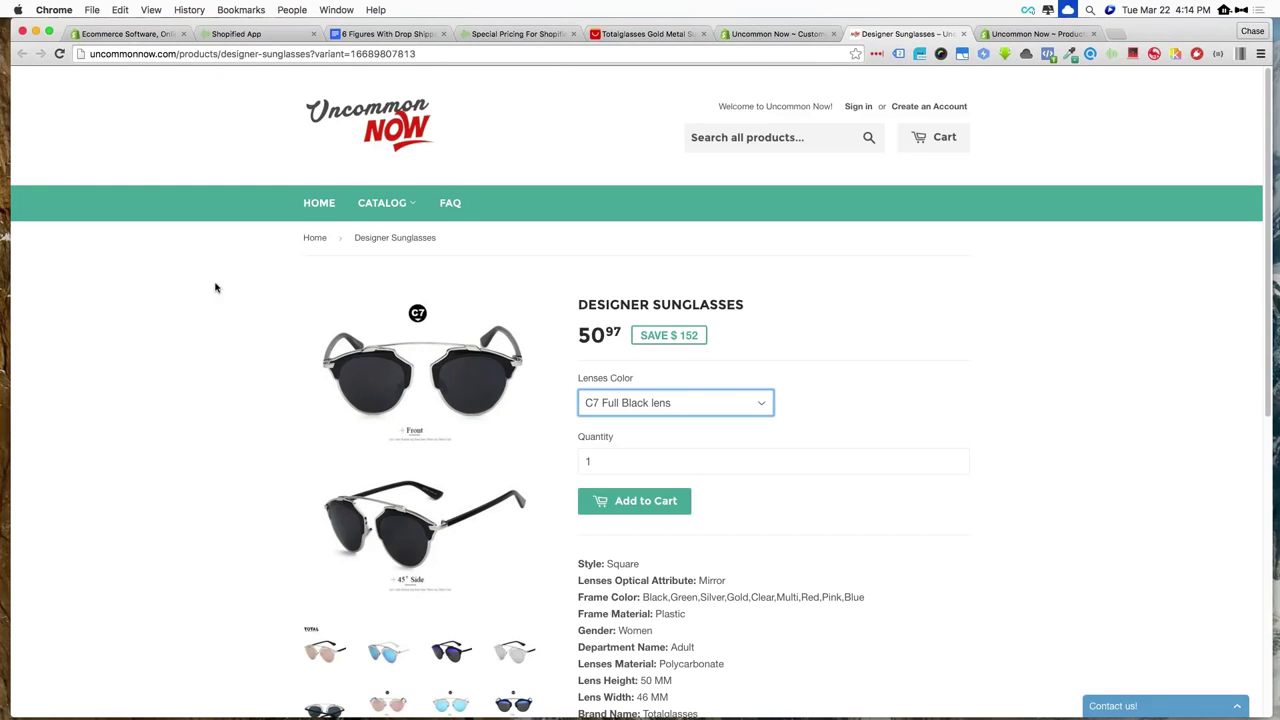
pyautogui.click(144, 34)
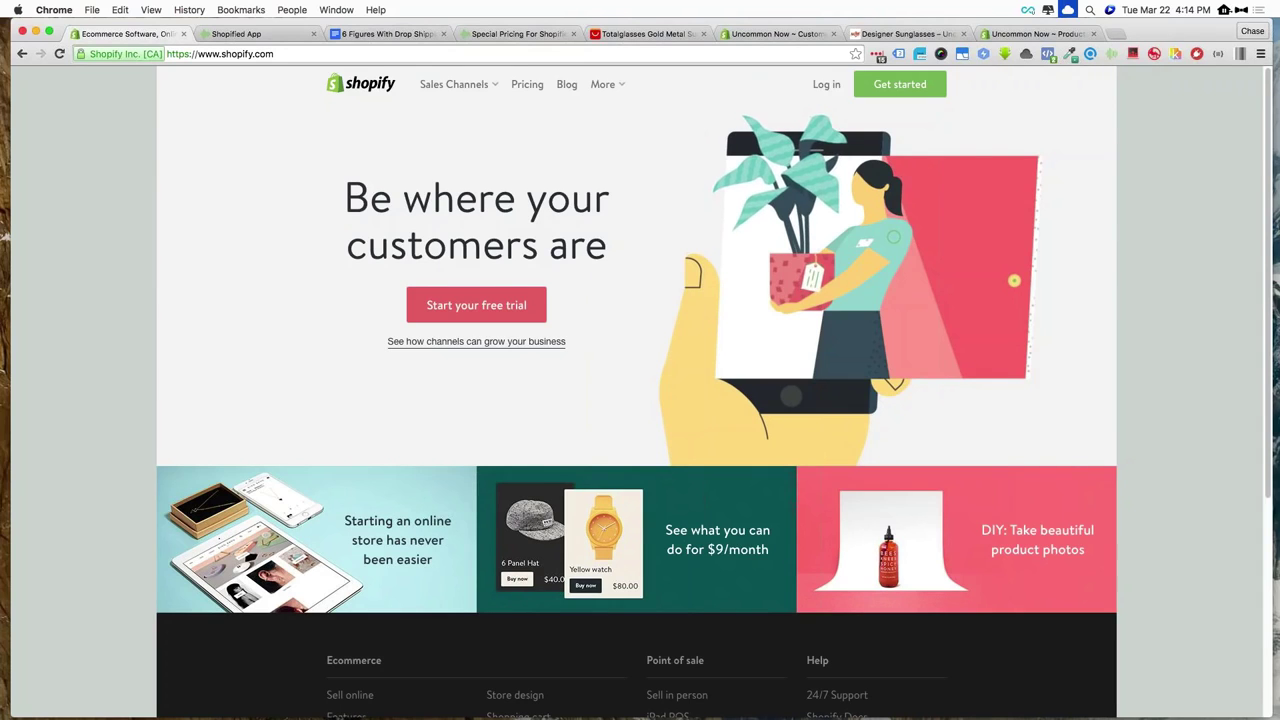
# From the Totalglasses AliExpress tab, search AliExpress for 'necklace'
pyautogui.click(668, 36)
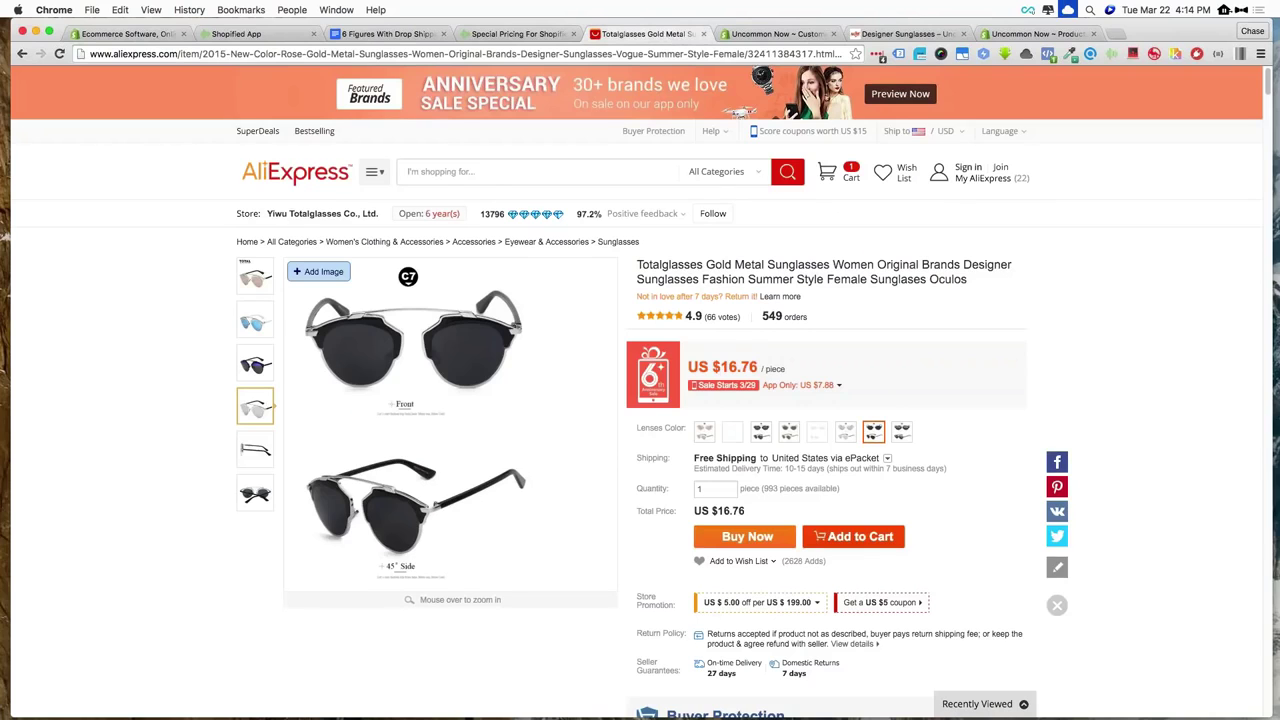
pyautogui.scroll(-2, 1121, 258)
pyautogui.scroll(2, 1121, 258)
pyautogui.click(541, 173)
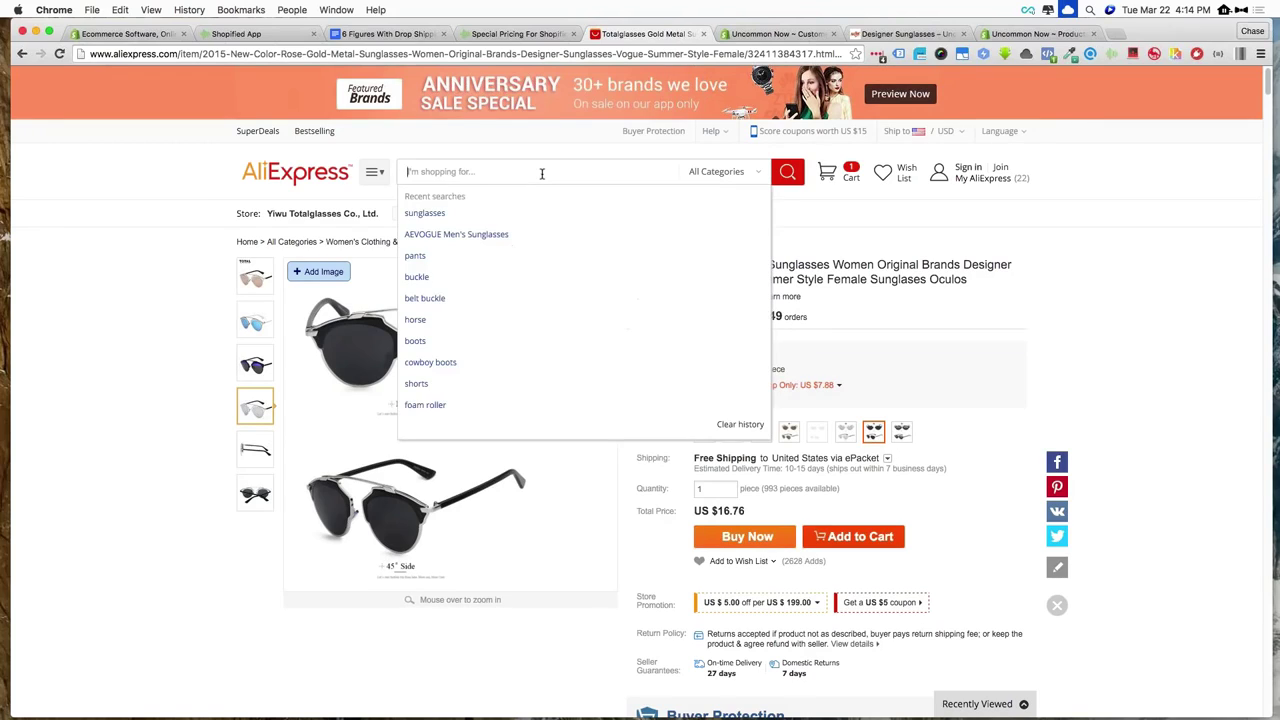
pyautogui.write('neckl')
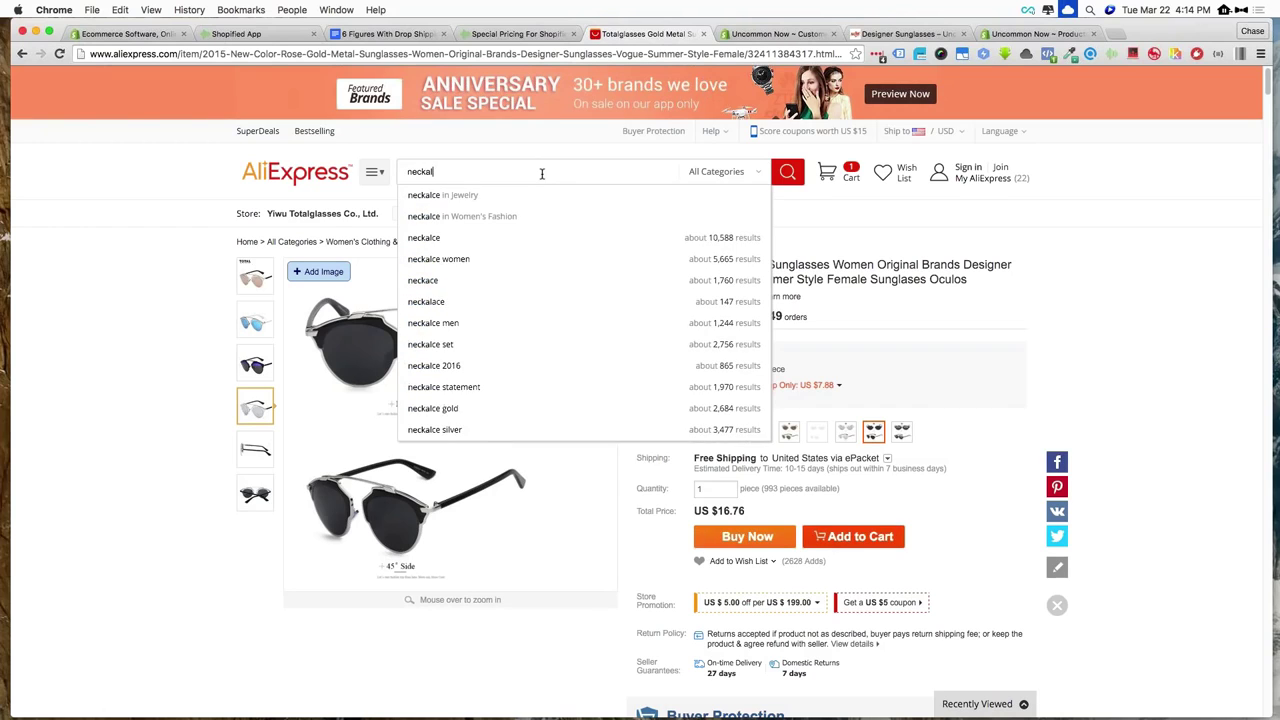
pyautogui.write('ace')
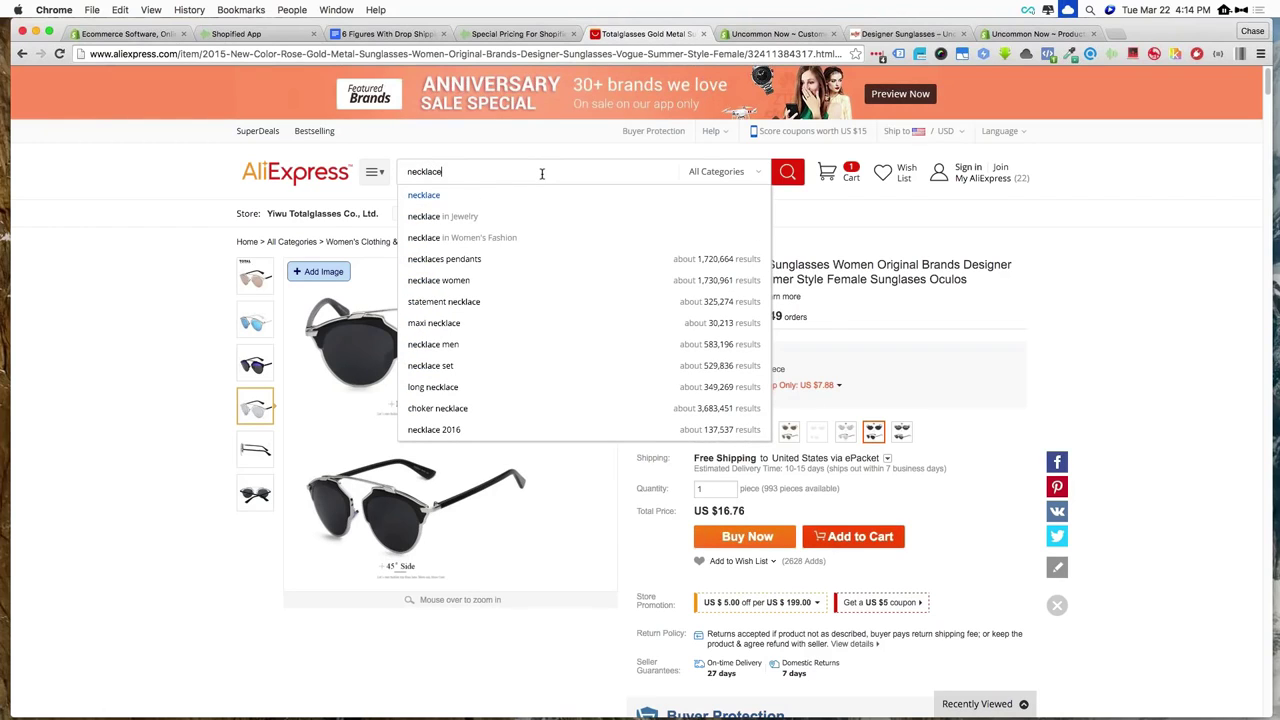
pyautogui.press('Return')
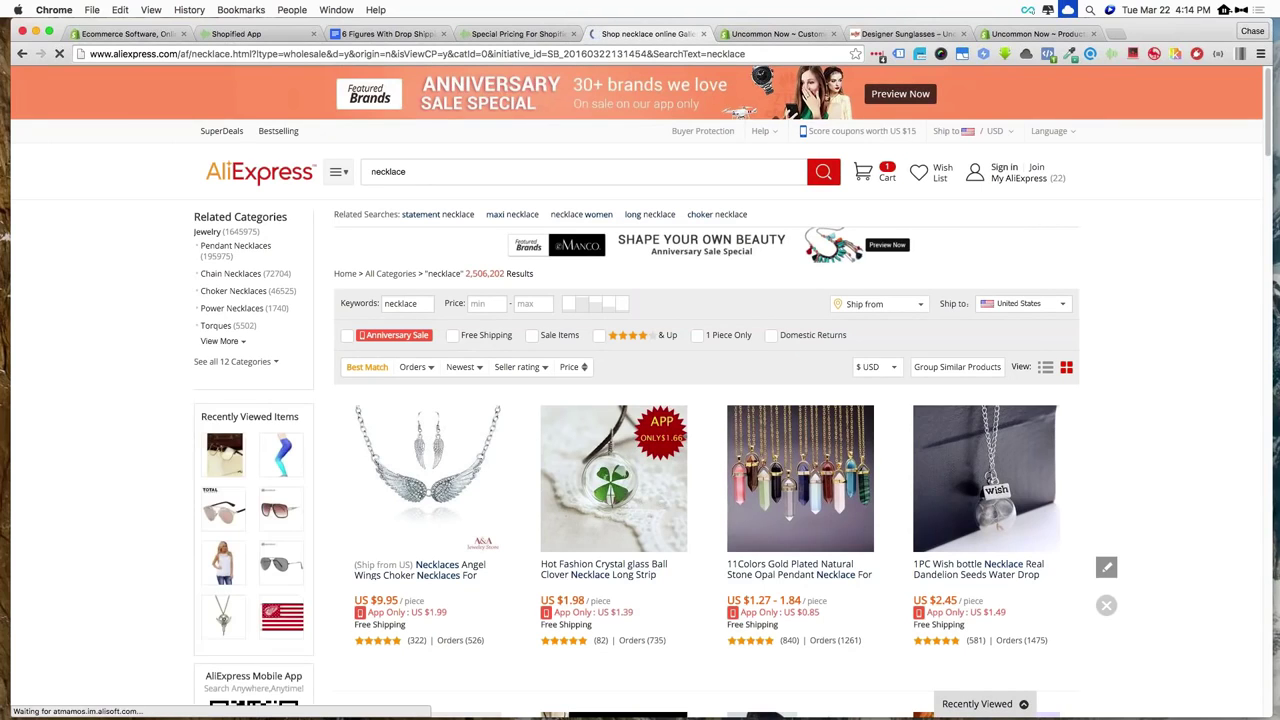
# Browse the AliExpress necklace results, then return to the Shopify homepage tab
pyautogui.scroll(-1, 1137, 333)
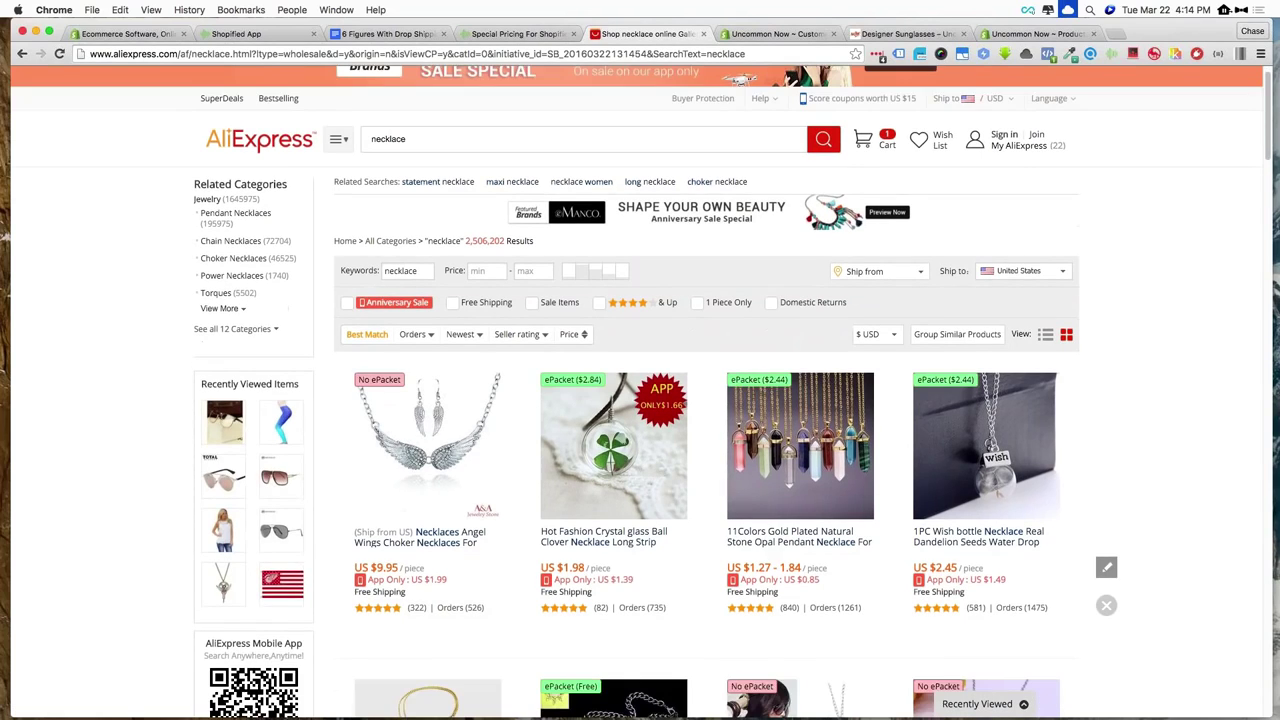
pyautogui.scroll(-3, 1137, 333)
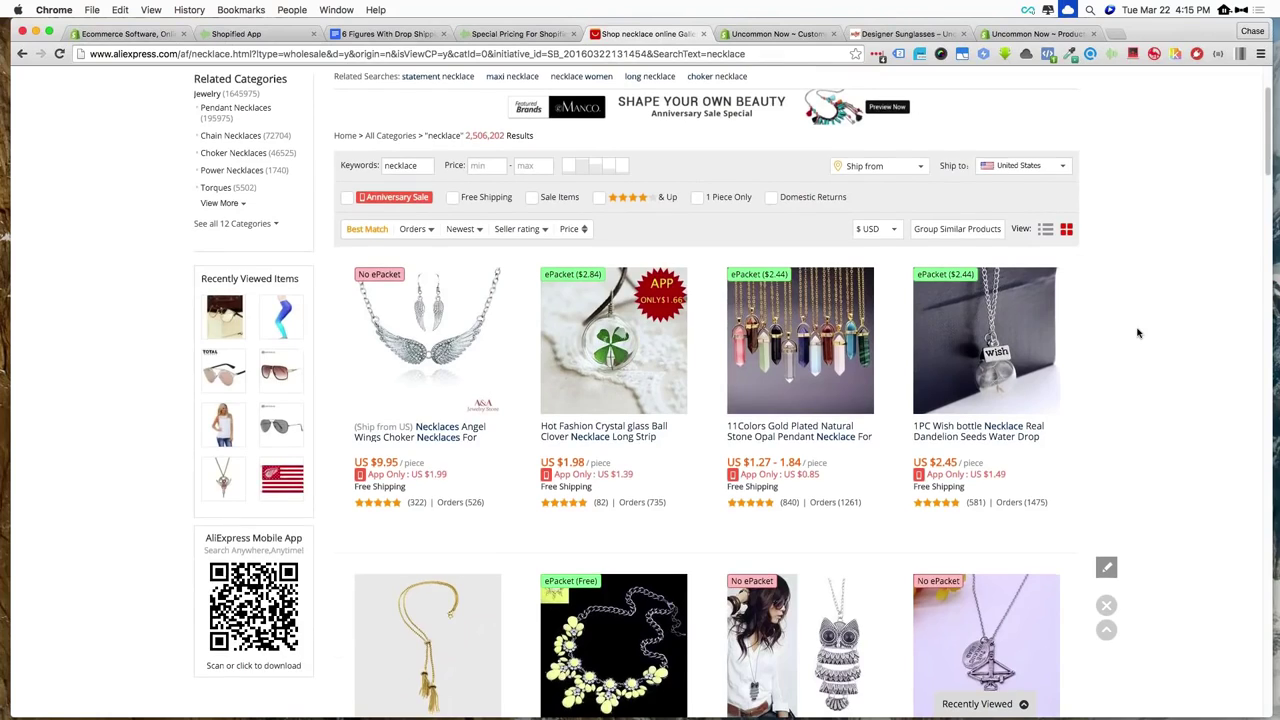
pyautogui.scroll(-2, 1137, 333)
pyautogui.scroll(-1, 1137, 333)
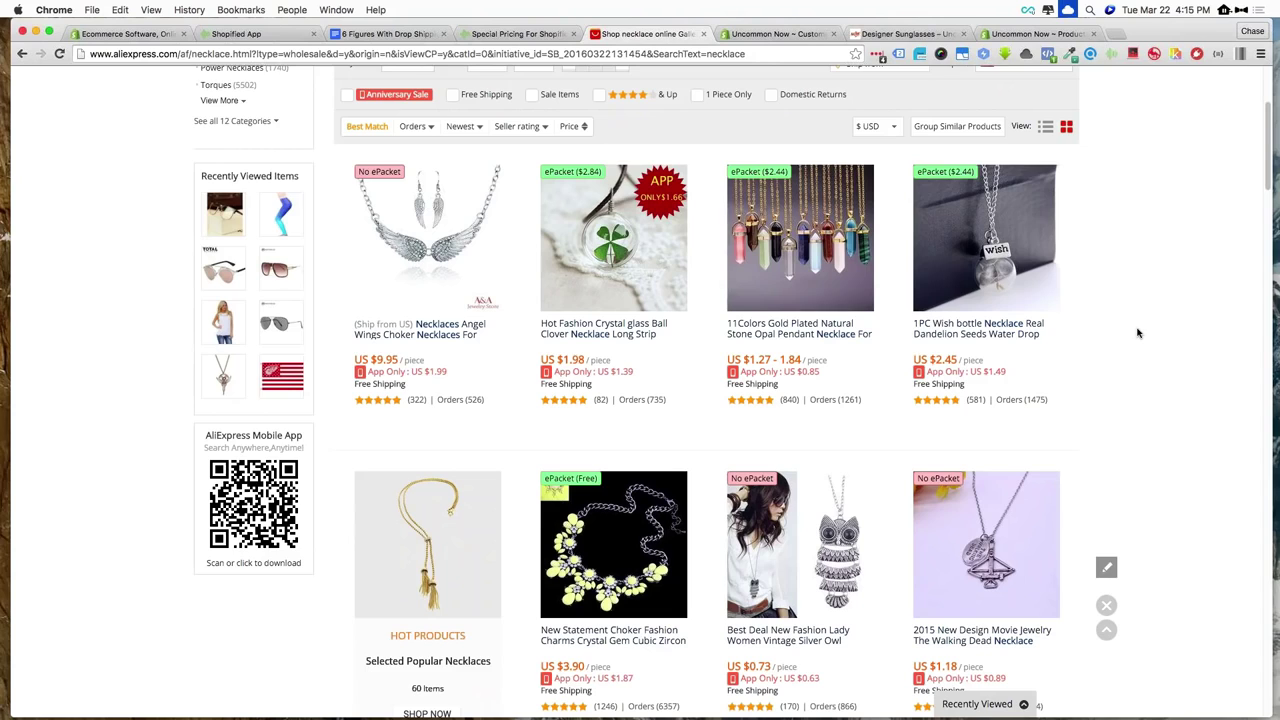
pyautogui.scroll(-2, 1137, 333)
pyautogui.scroll(-5, 1137, 333)
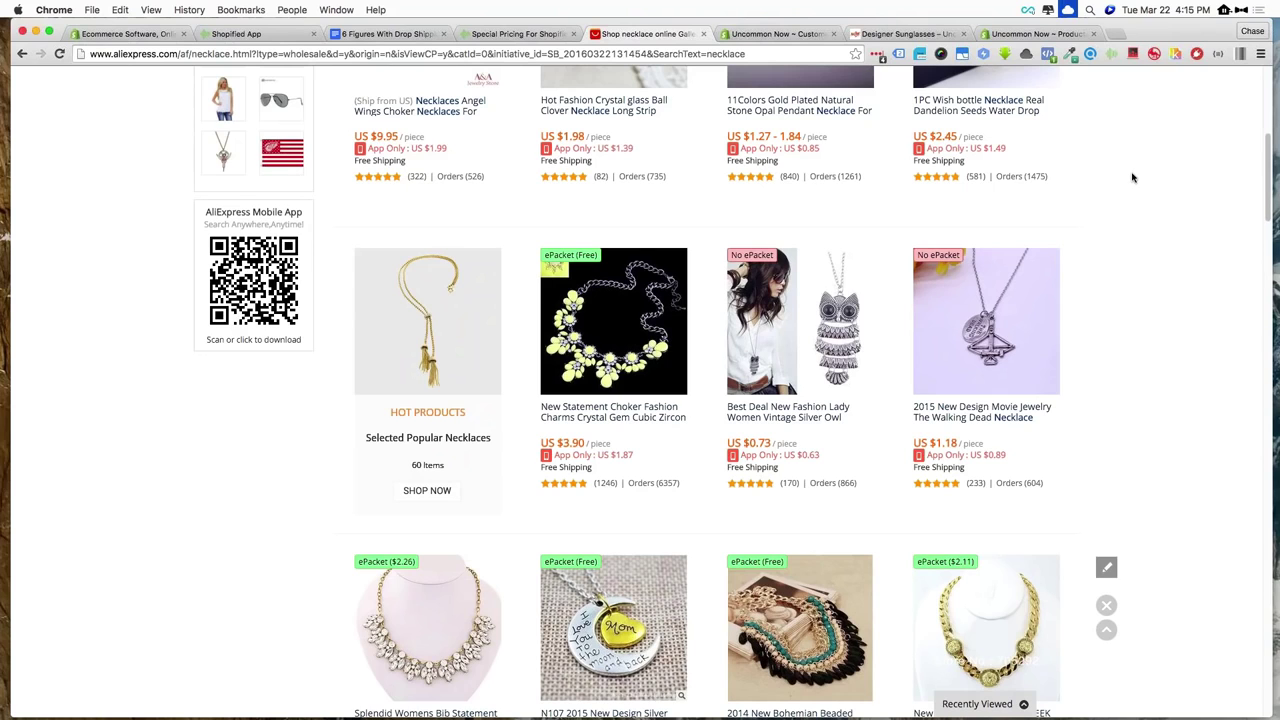
pyautogui.scroll(2, 1133, 177)
pyautogui.scroll(-12, 1133, 177)
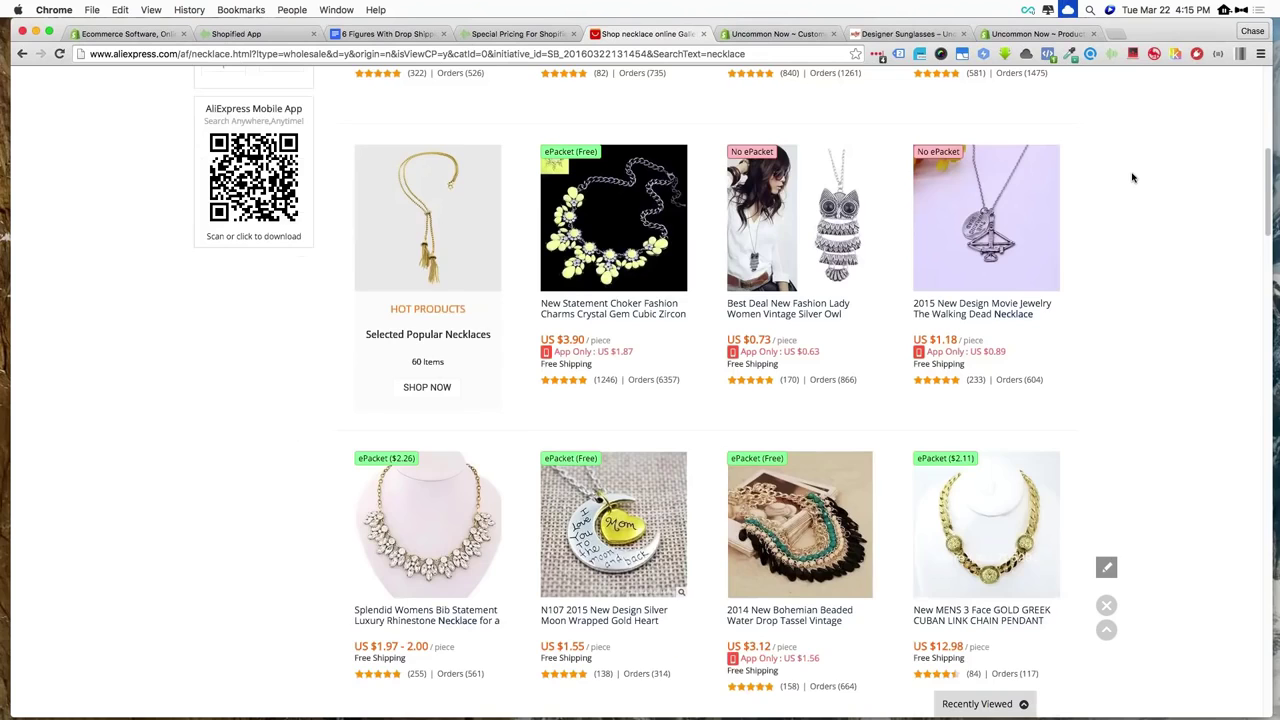
pyautogui.scroll(-3, 1133, 177)
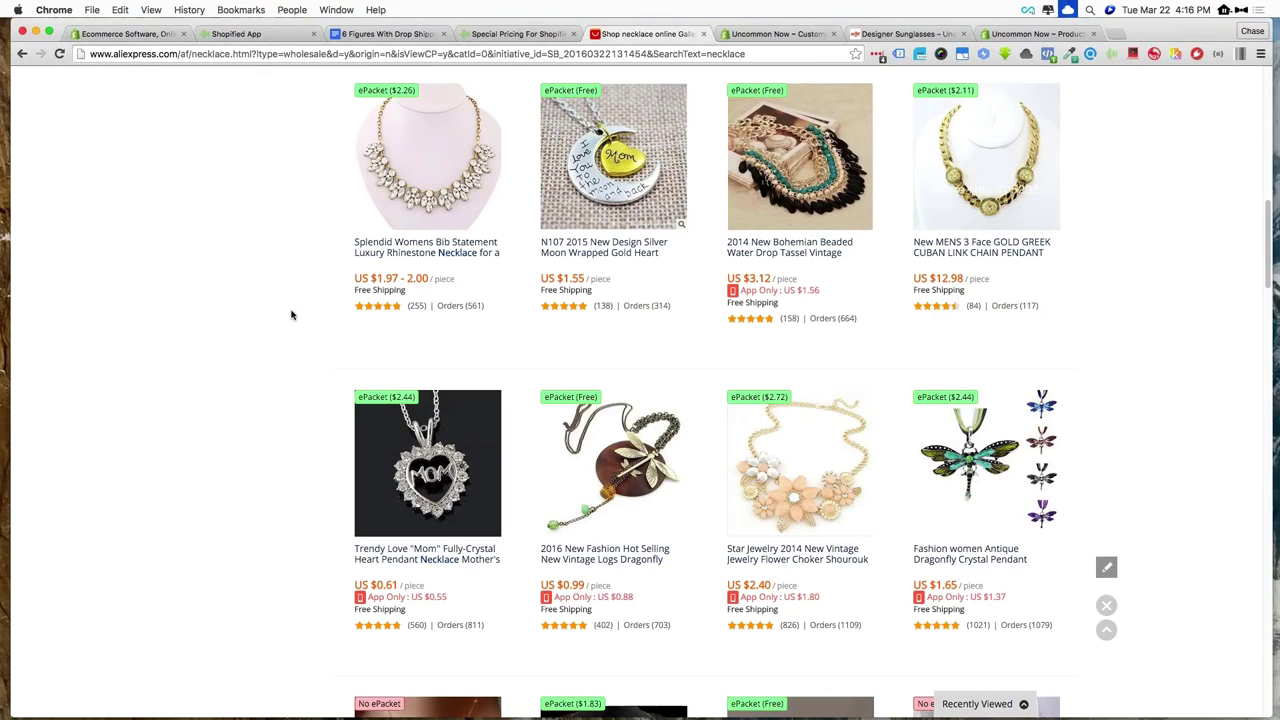
pyautogui.scroll(10, 291, 315)
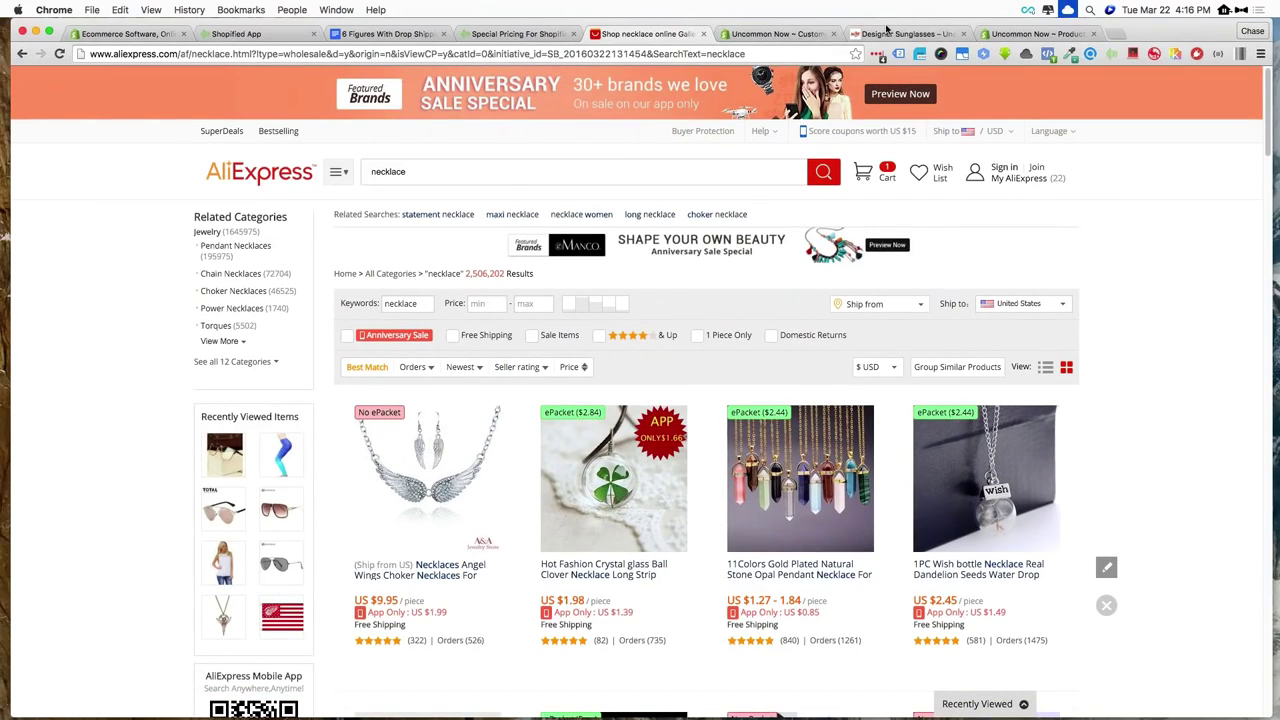
pyautogui.click(134, 36)
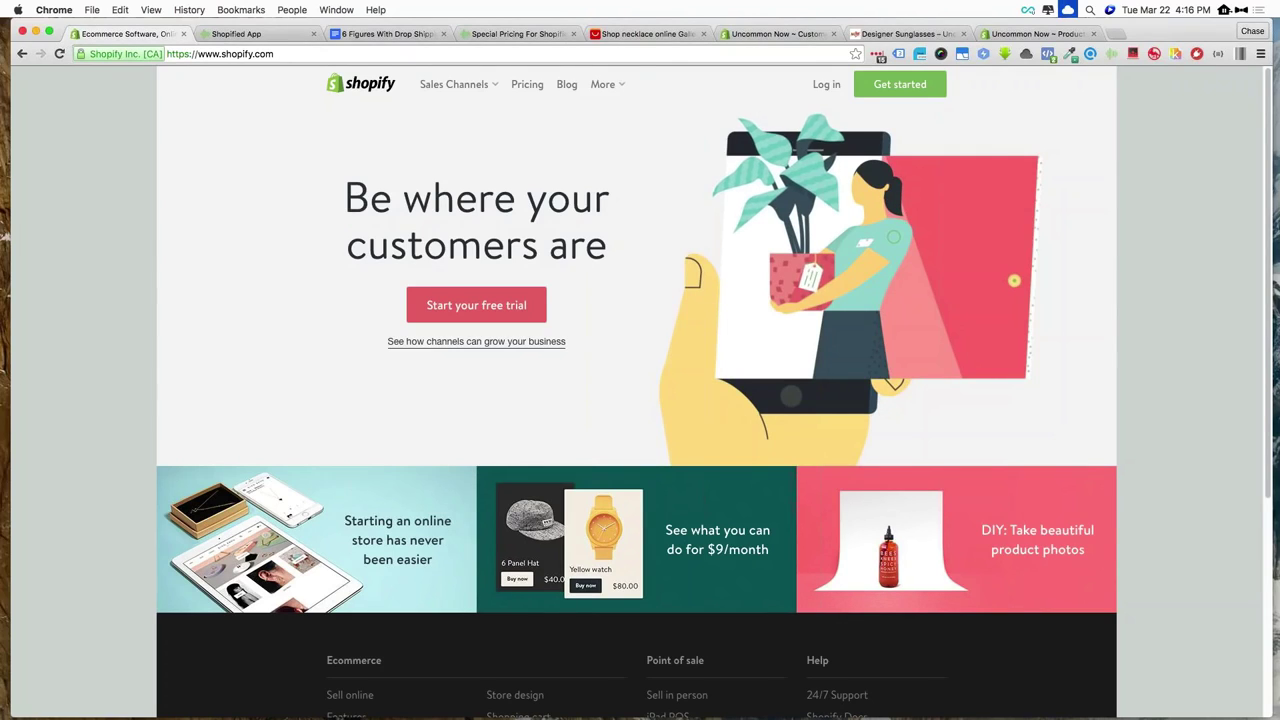
# Start the free 14-day trial signup and enter the account e-mail address
pyautogui.click(468, 311)
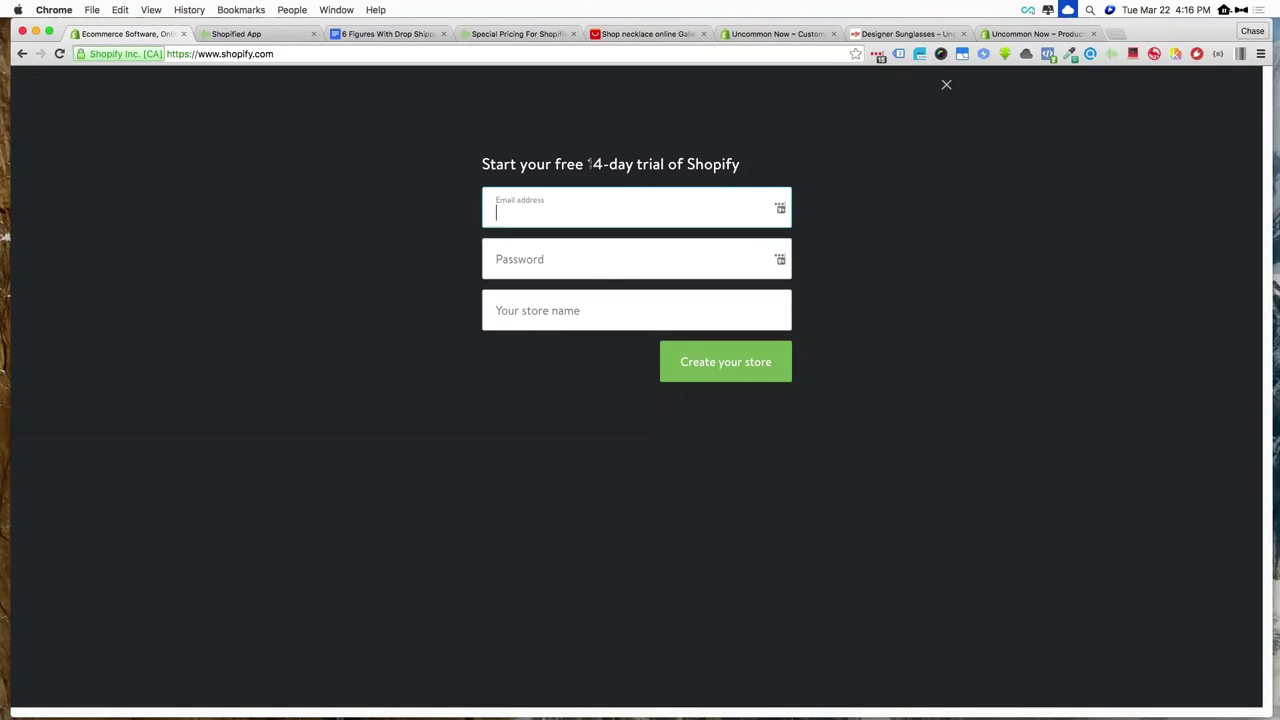
pyautogui.moveTo(588, 164); pyautogui.dragTo(664, 164)
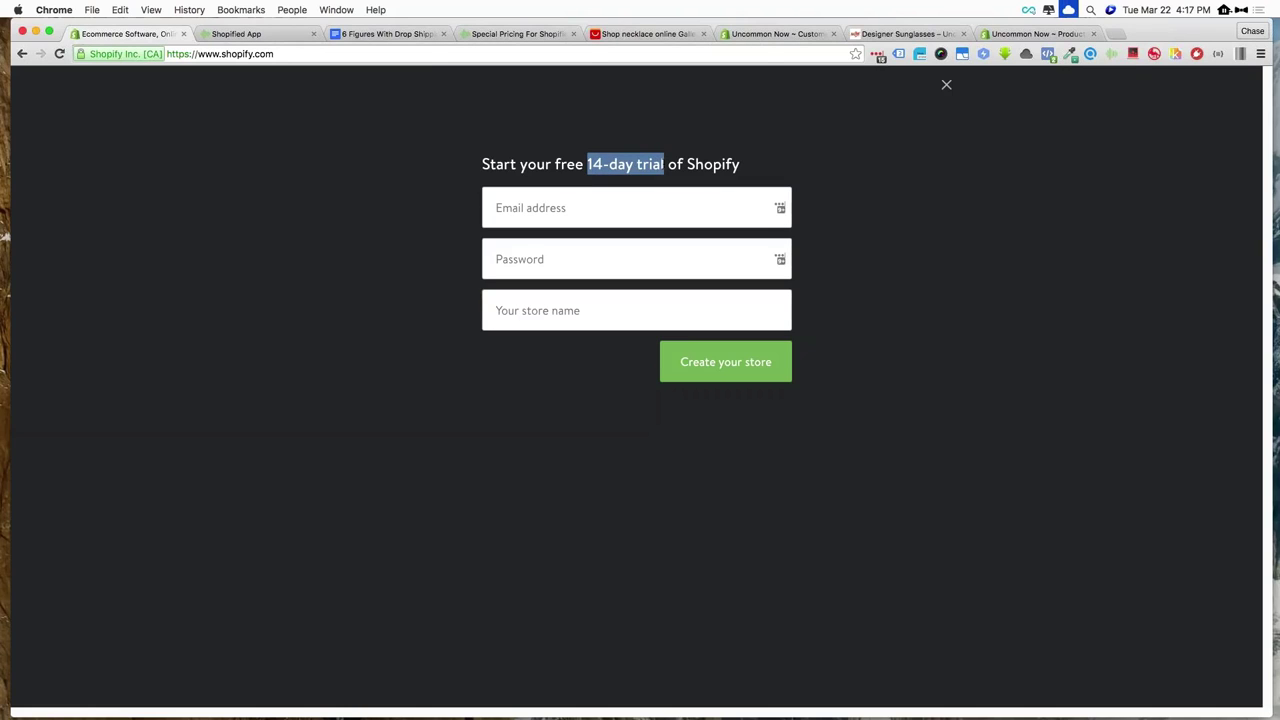
pyautogui.click(739, 164)
pyautogui.click(574, 208)
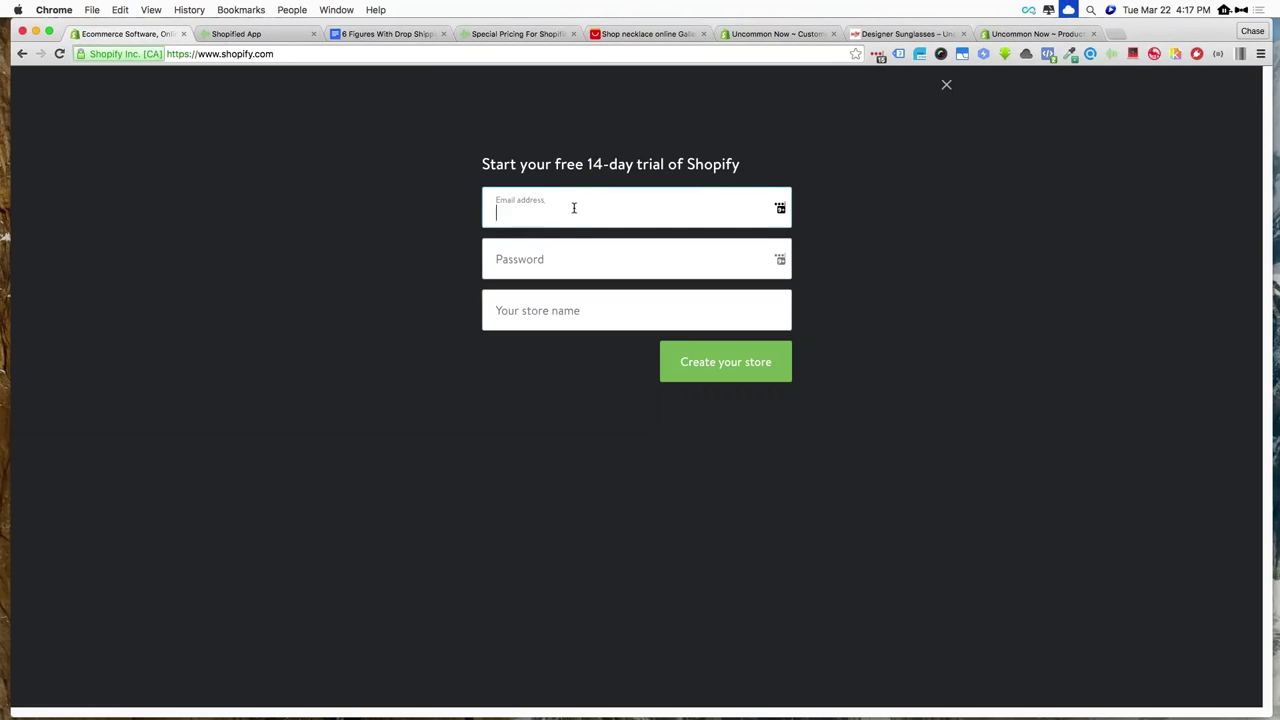
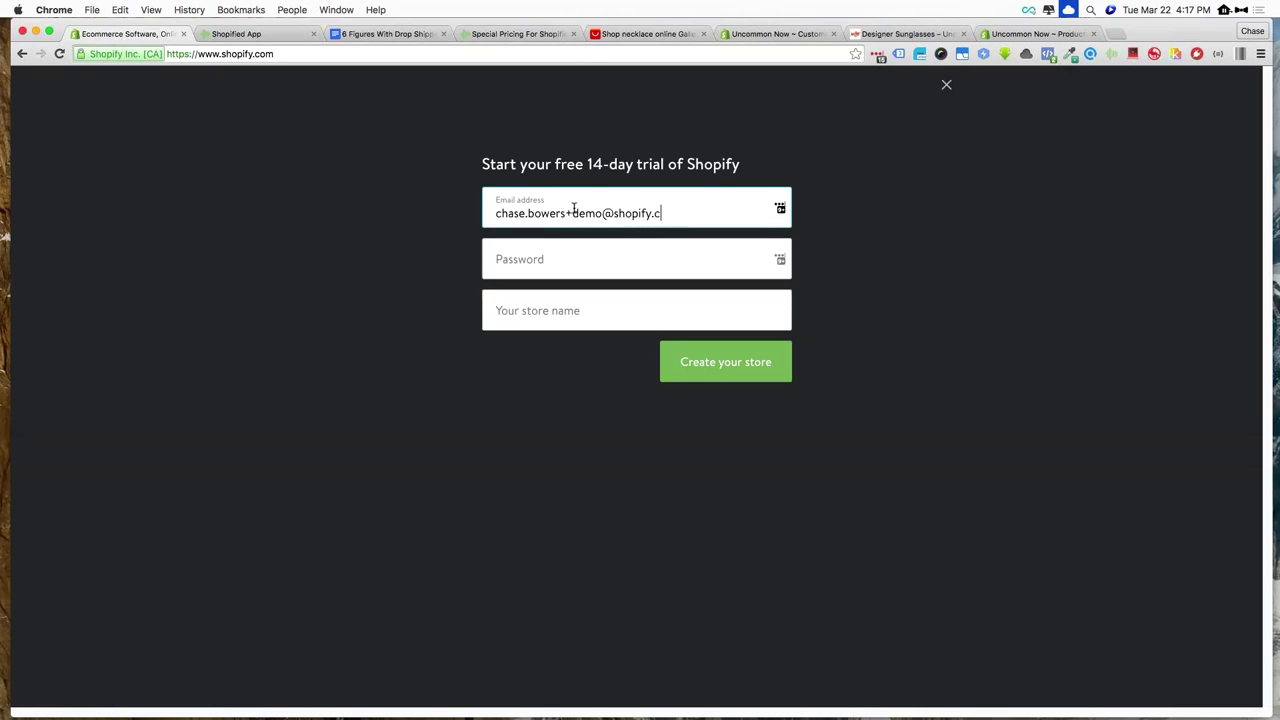
pyautogui.moveTo(677, 213); pyautogui.dragTo(615, 213)
pyautogui.write('gmail.com')
pyautogui.moveTo(566, 213); pyautogui.dragTo(592, 213)
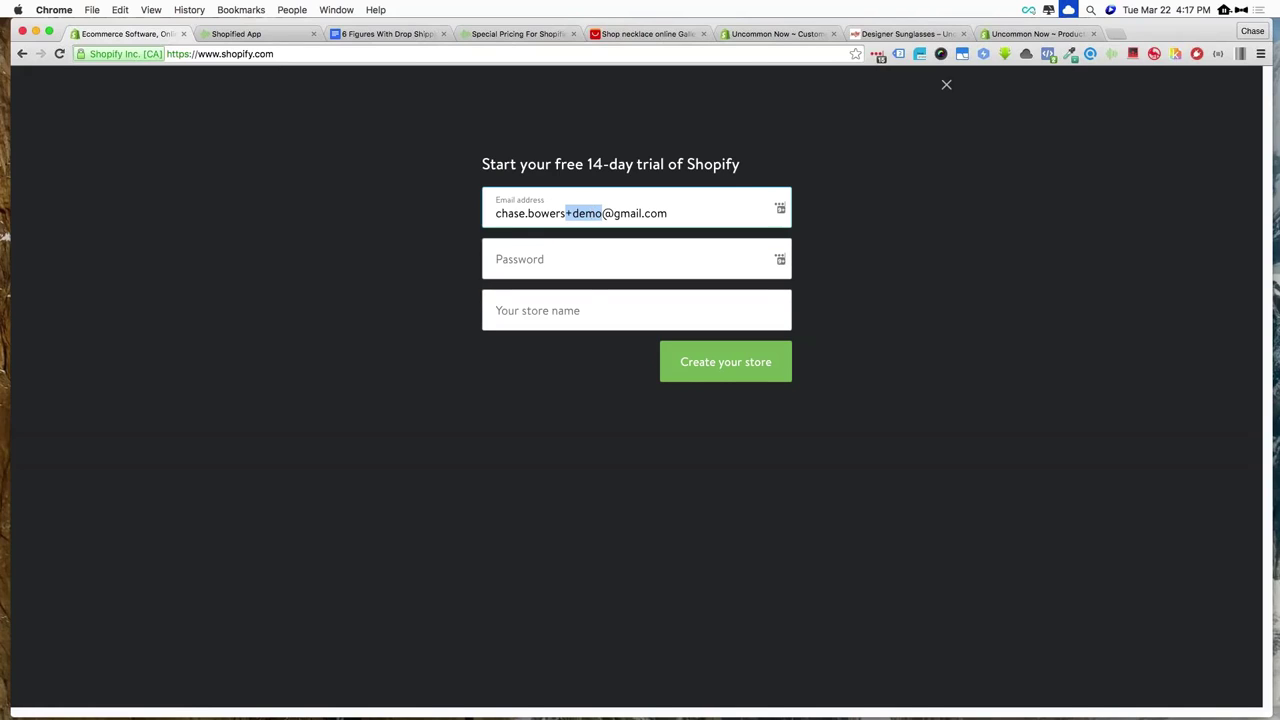
# Enter a password and an available test store name, then create the store
pyautogui.click(542, 251)
pyautogui.write('••••••••')
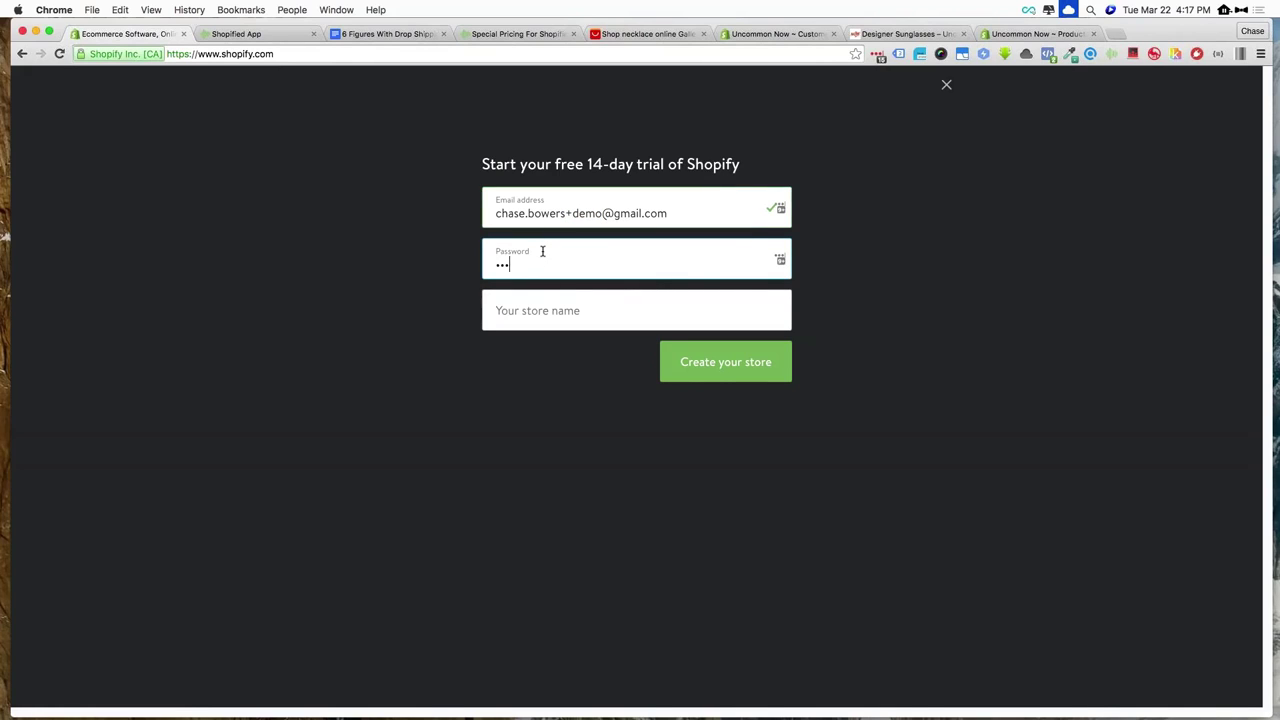
pyautogui.press('Tab')
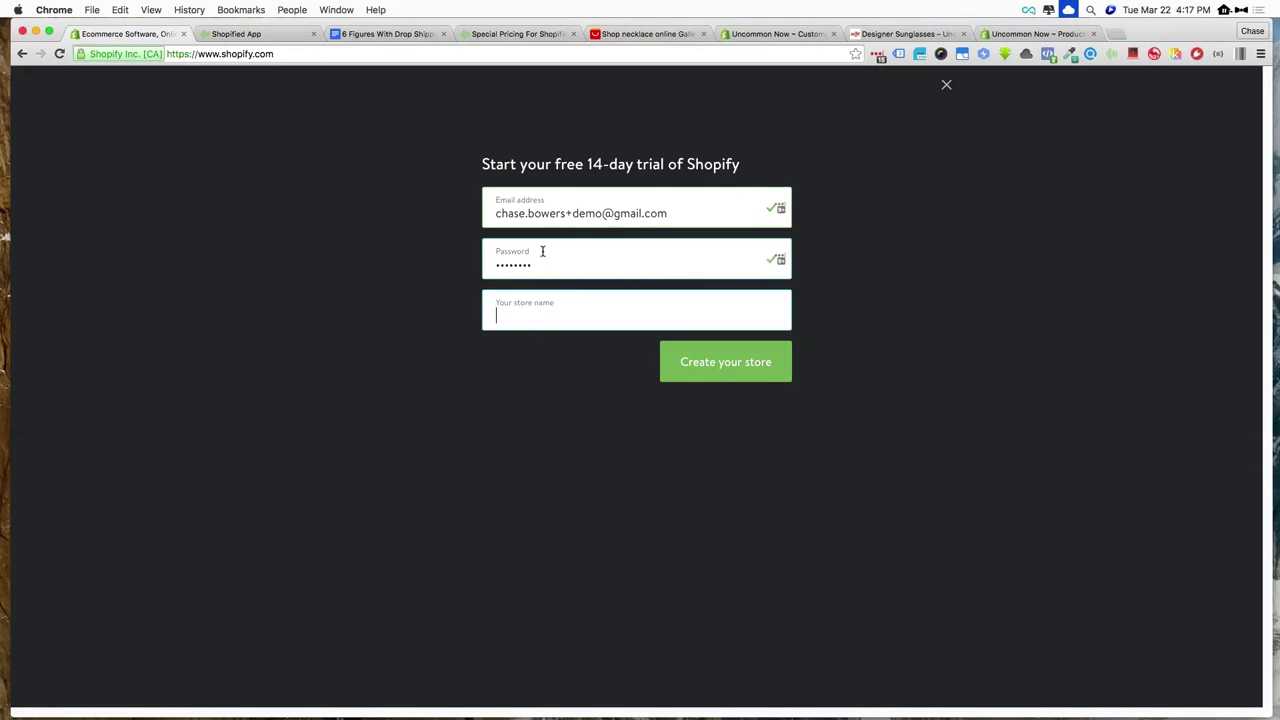
pyautogui.write('test1233')
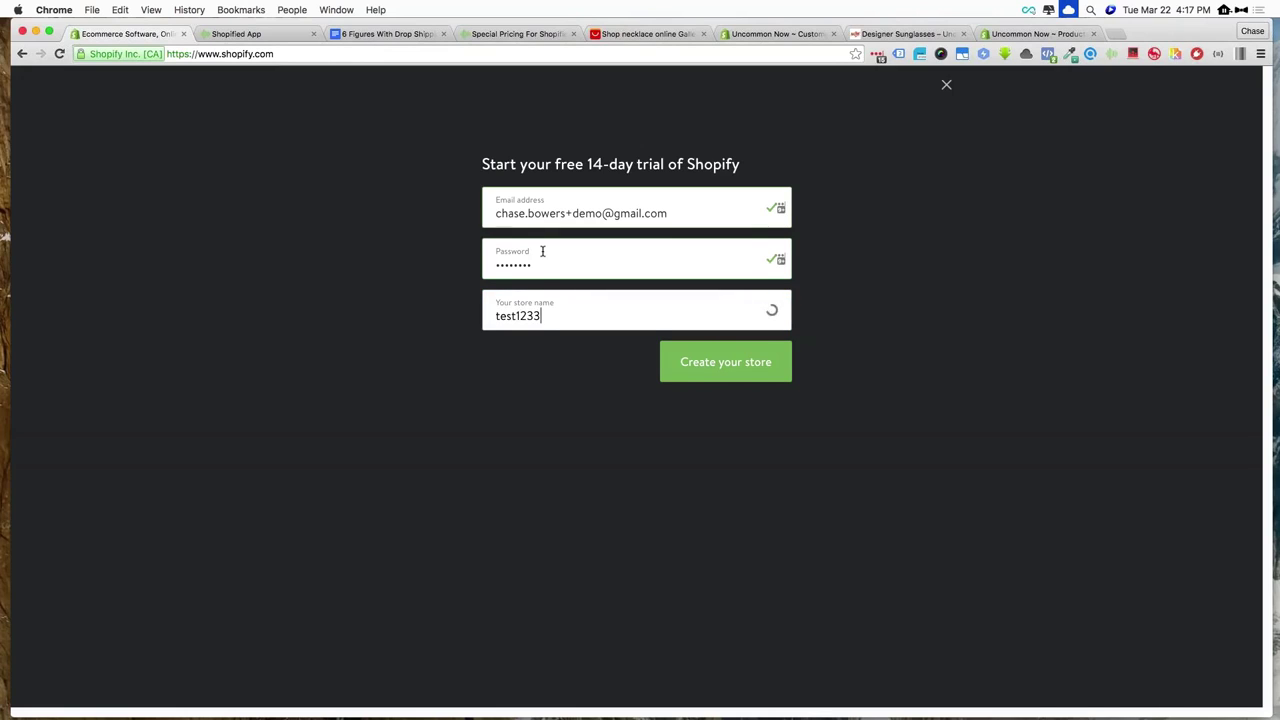
pyautogui.press('BackSpace')
pyautogui.press('BackSpace')
pyautogui.press('BackSpace')
pyautogui.press('BackSpace')
pyautogui.press('BackSpace')
pyautogui.press('BackSpace')
pyautogui.press('BackSpace')
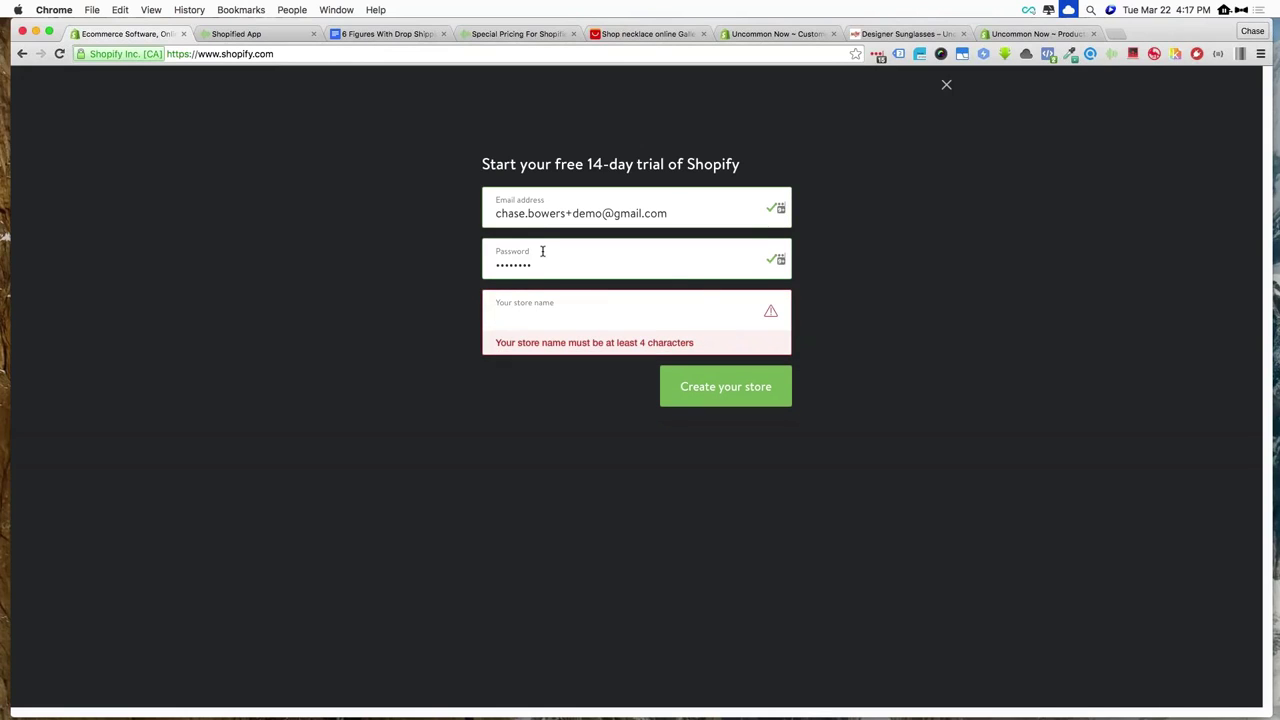
pyautogui.write('TEst')
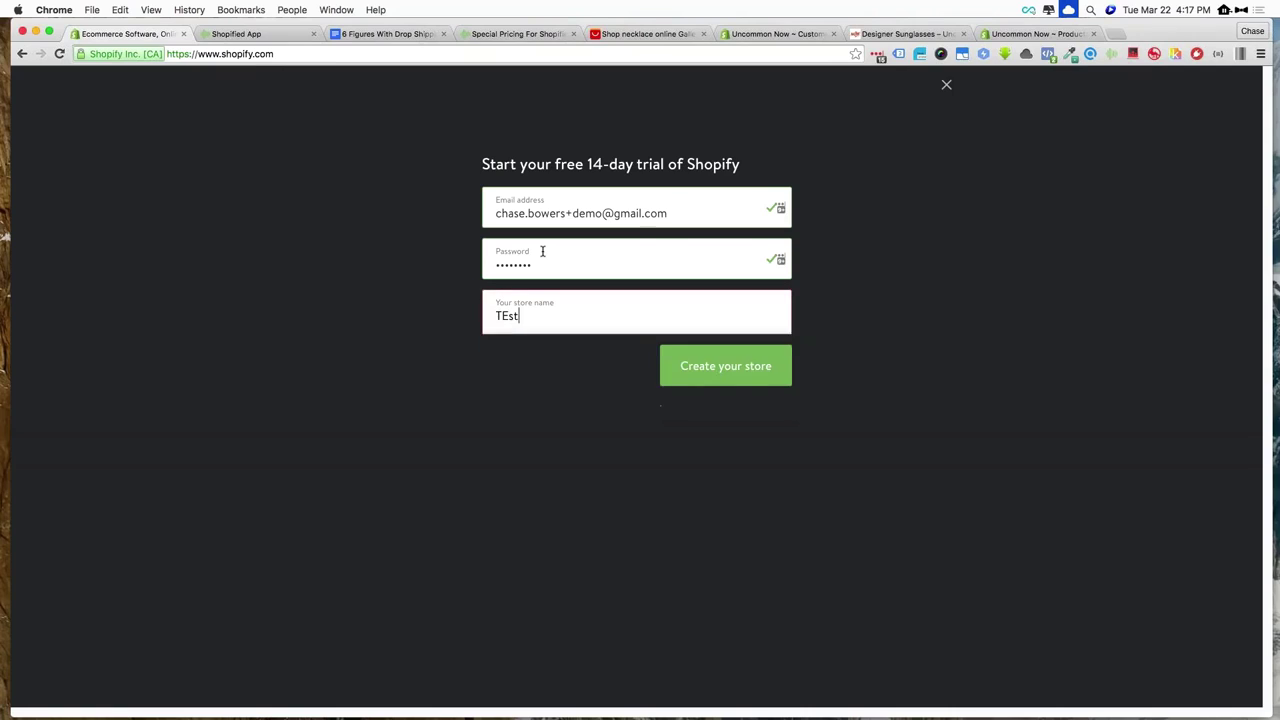
pyautogui.press('BackSpace')
pyautogui.press('BackSpace')
pyautogui.press('BackSpace')
pyautogui.write('est Store')
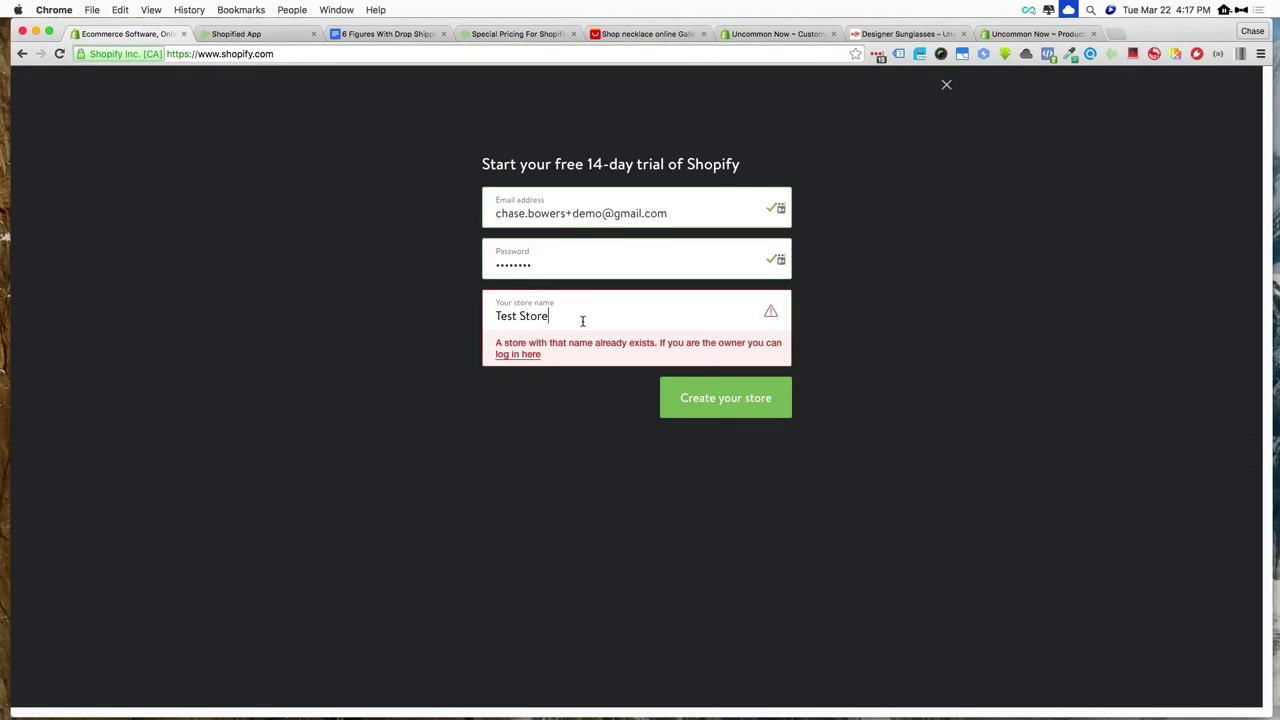
pyautogui.write(' Chase')
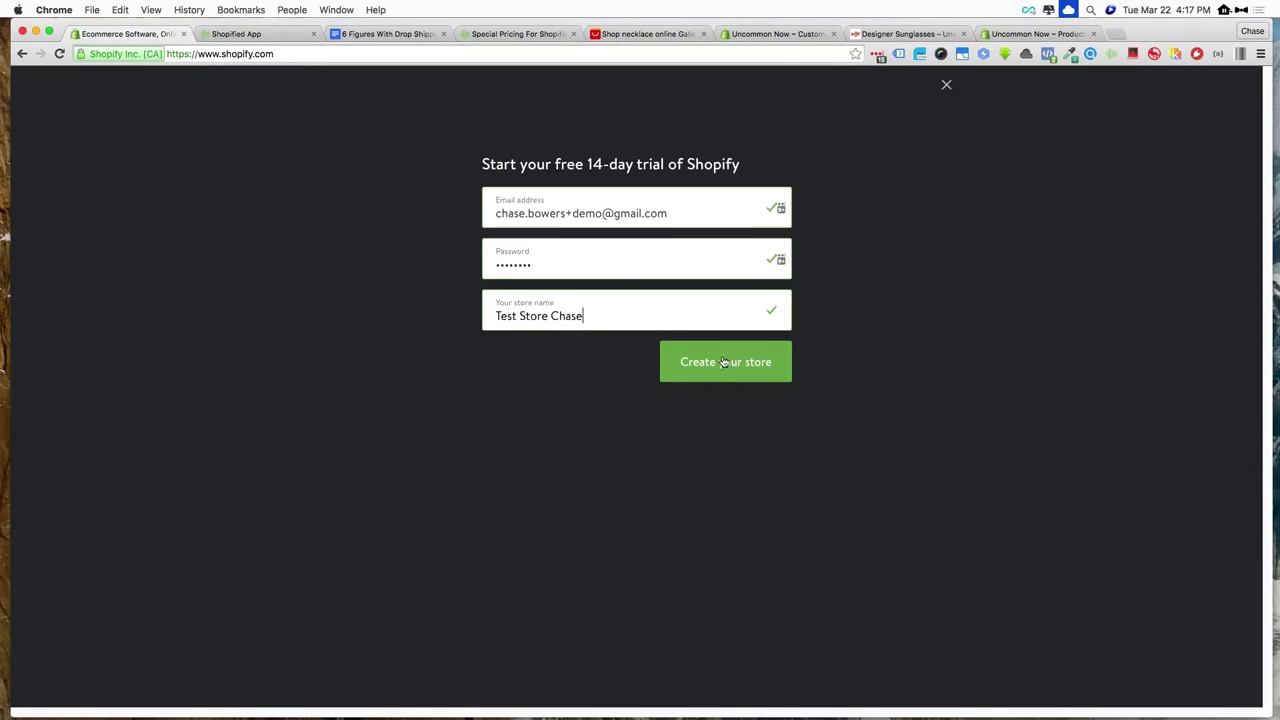
pyautogui.click(726, 365)
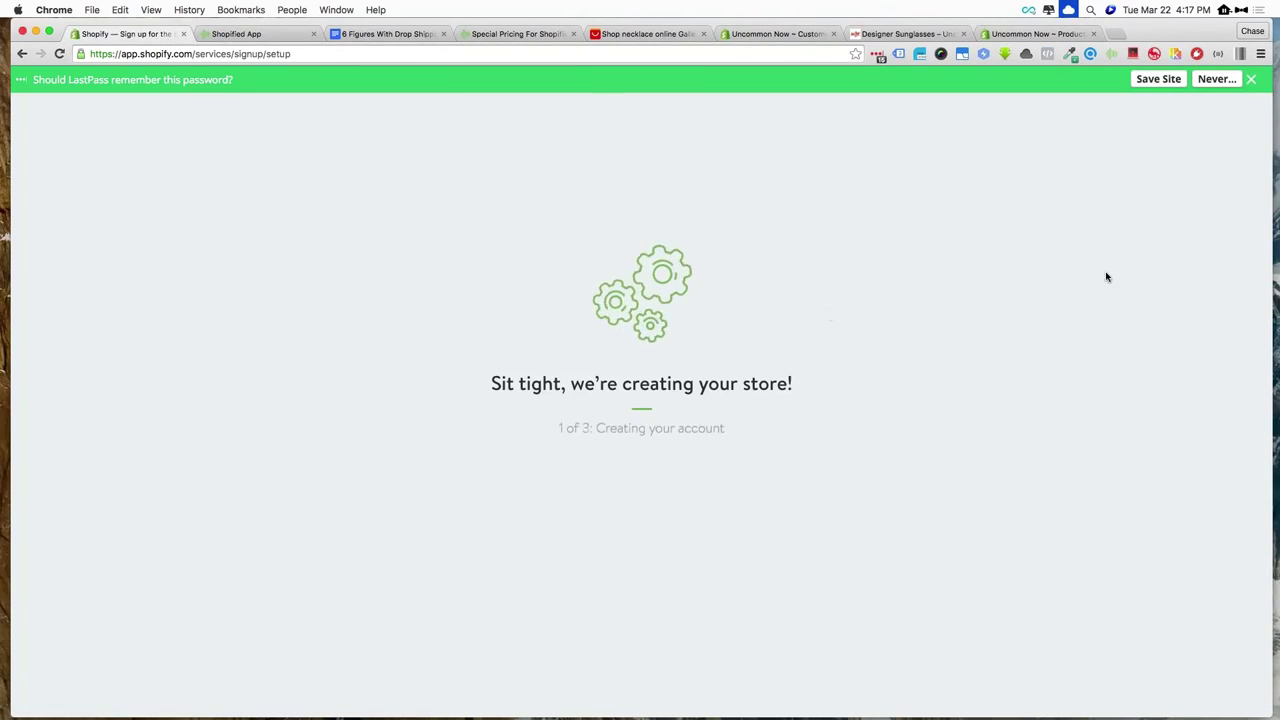
# Dismiss the save-password prompt and fill in the owner's first name, last name and street address
pyautogui.click(1250, 80)
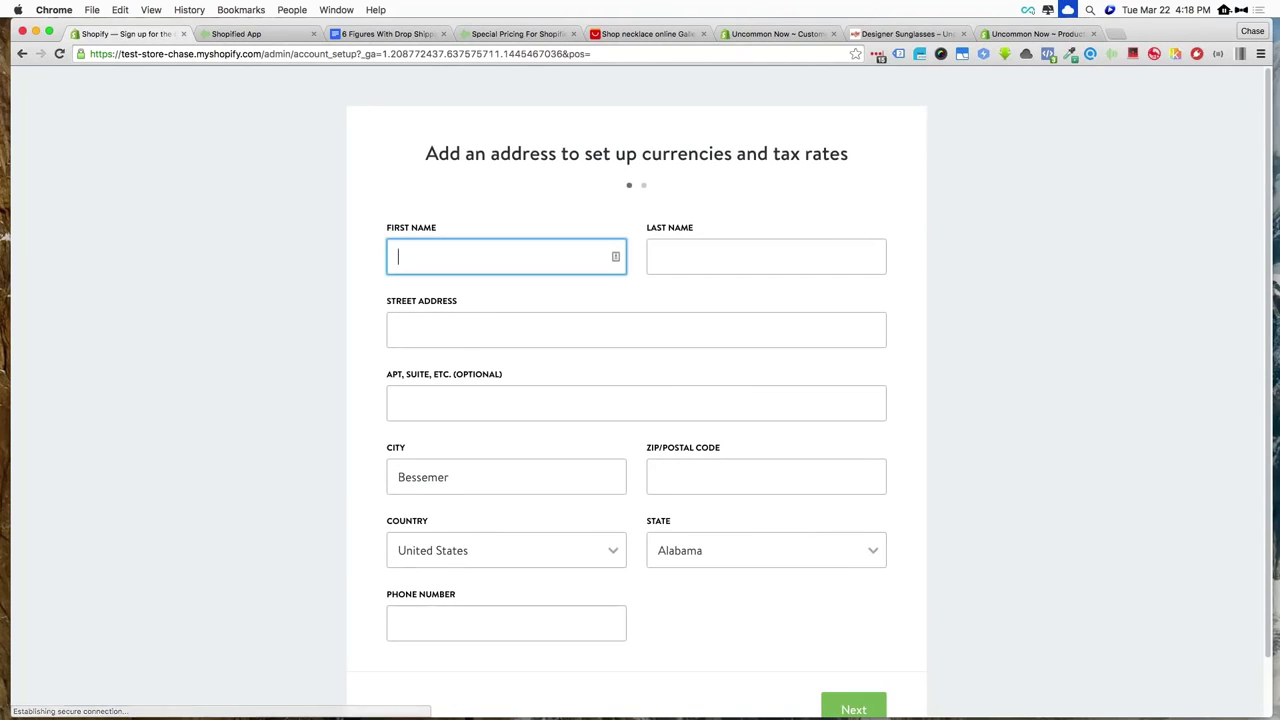
pyautogui.scroll(-2, 686, 224)
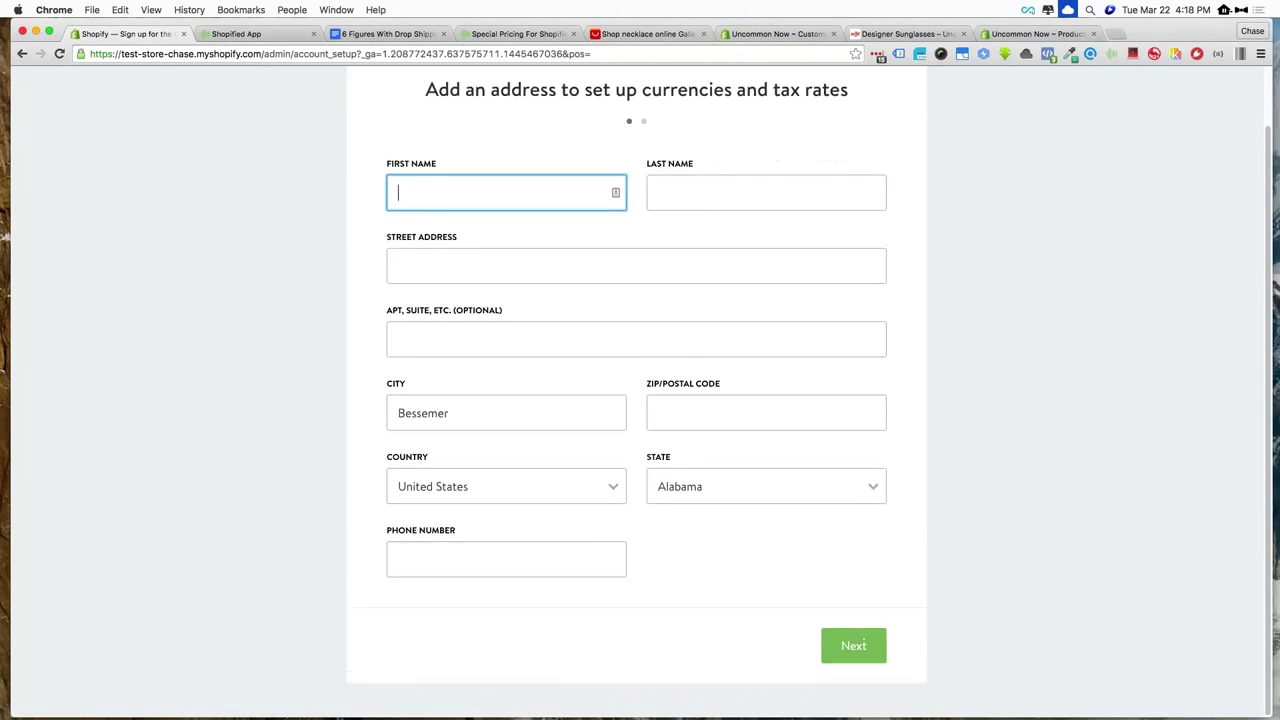
pyautogui.write('chase')
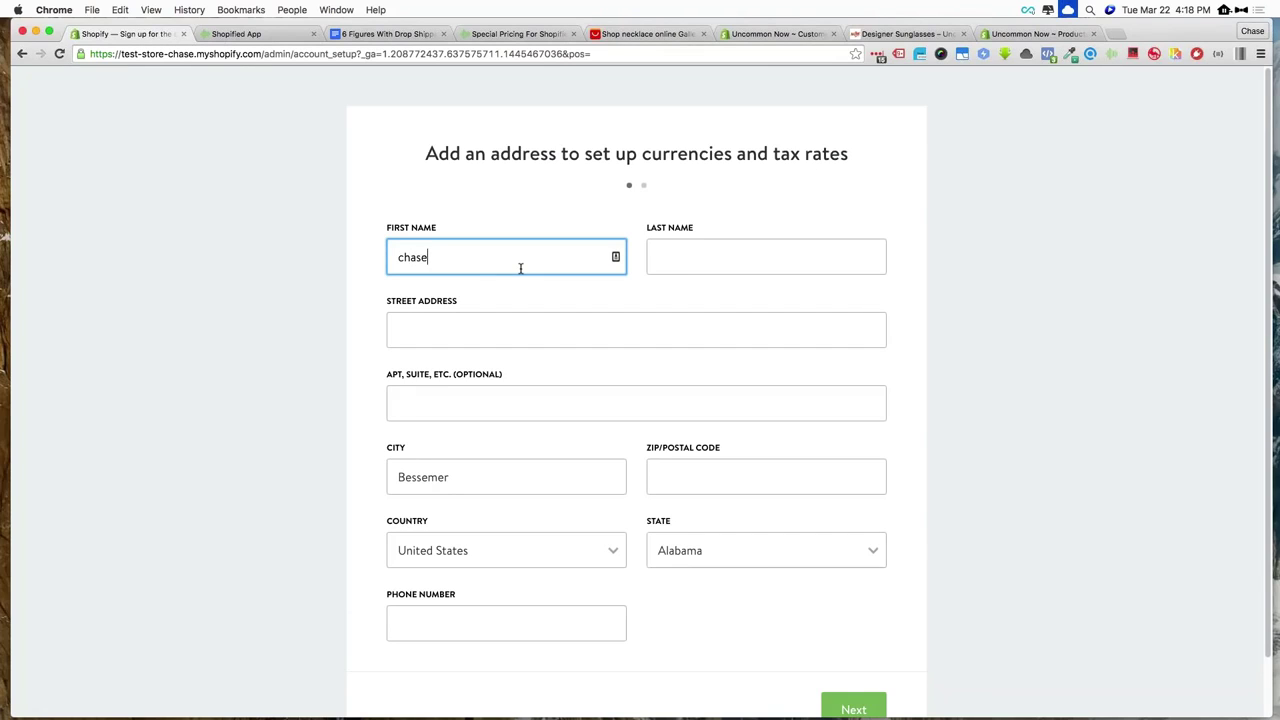
pyautogui.press('BackSpace')
pyautogui.press('BackSpace')
pyautogui.press('BackSpace')
pyautogui.press('BackSpace')
pyautogui.press('BackSpace')
pyautogui.write('Chase')
pyautogui.press('Tab')
pyautogui.write('Bowers')
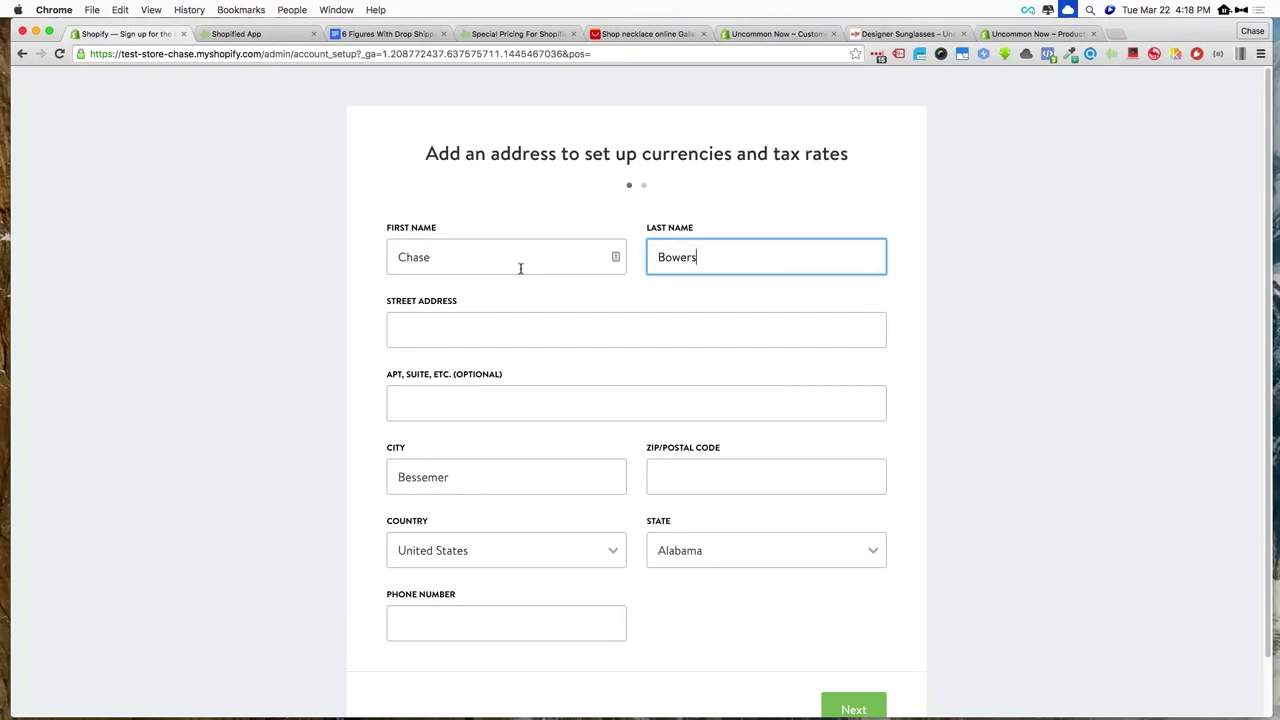
pyautogui.press('Tab')
pyautogui.write('777 ')
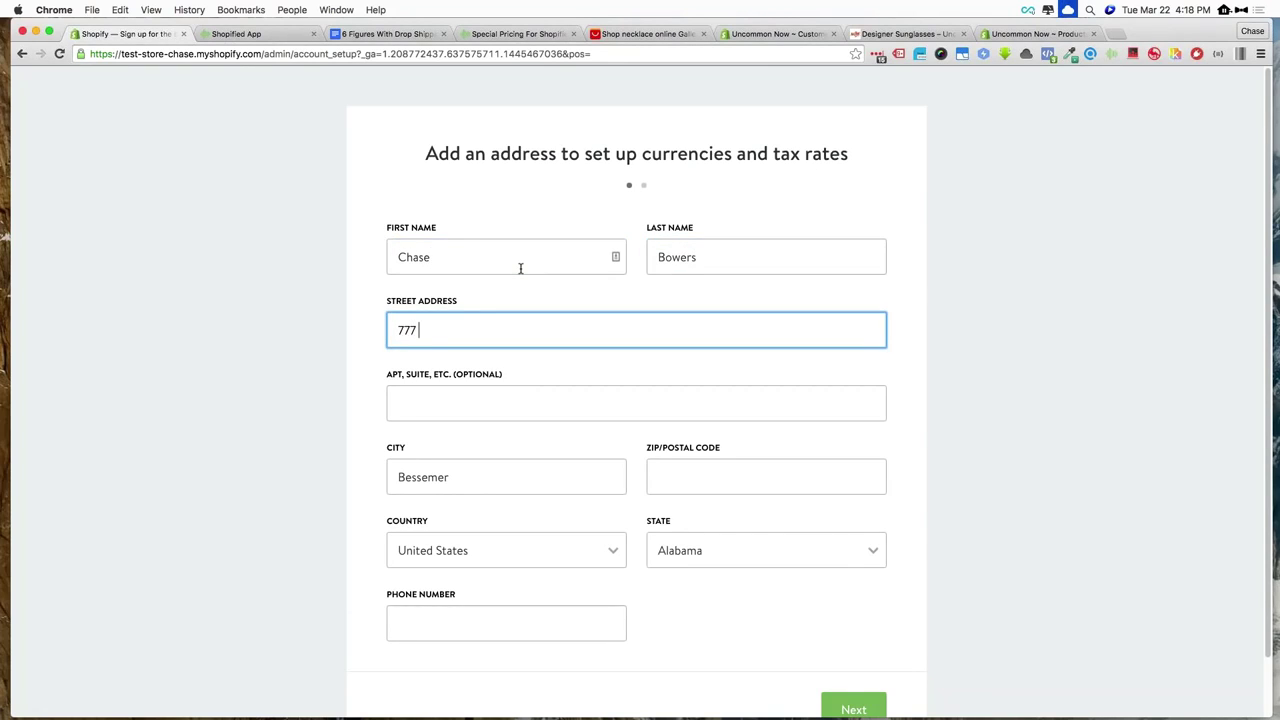
pyautogui.write('Test STreet')
# Enter the city, ZIP code and phone number, then continue to the next setup step
pyautogui.press('Tab')
pyautogui.press('Tab')
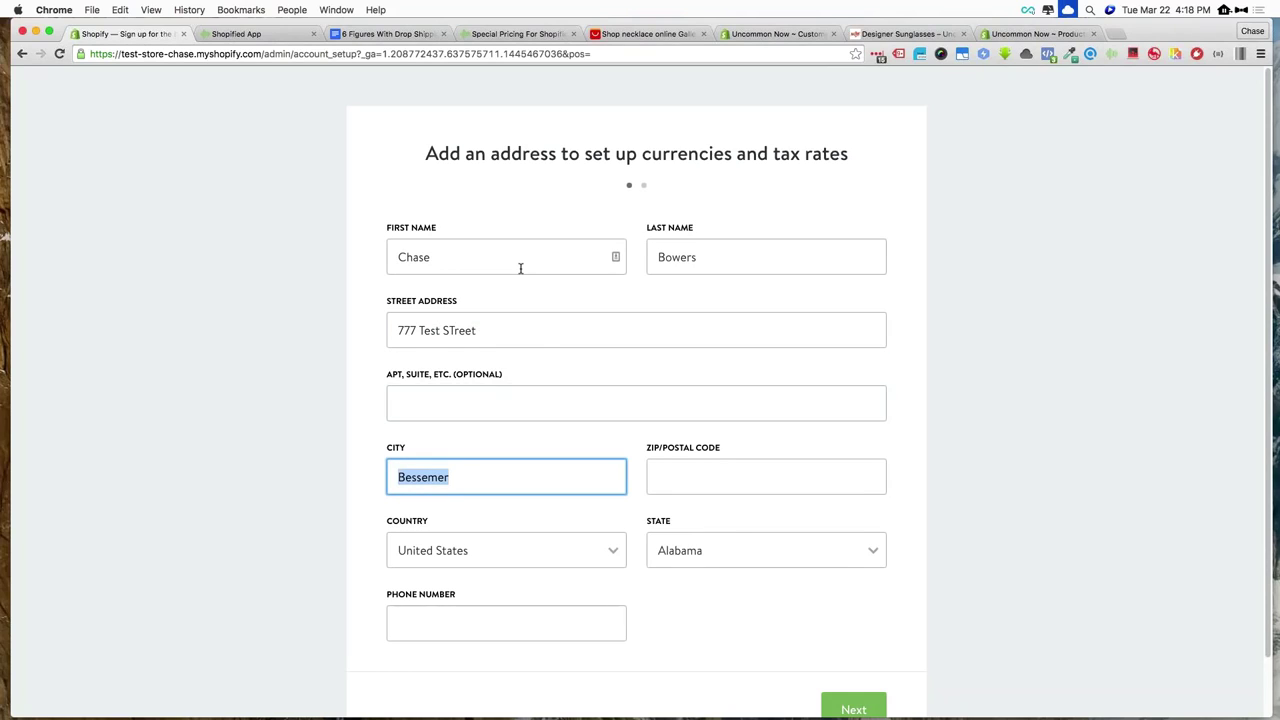
pyautogui.write('Birmingham')
pyautogui.press('Tab')
pyautogui.write('35')
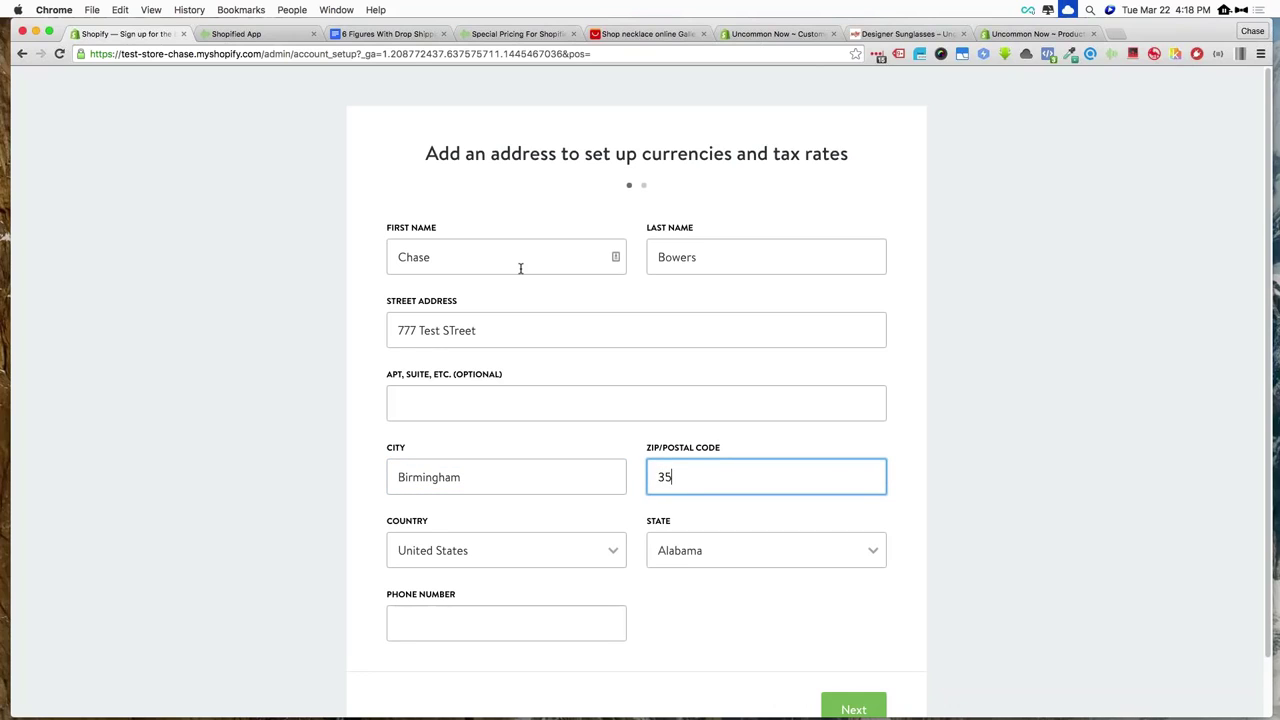
pyautogui.write('022')
pyautogui.hotkey('shift', 'Tab')
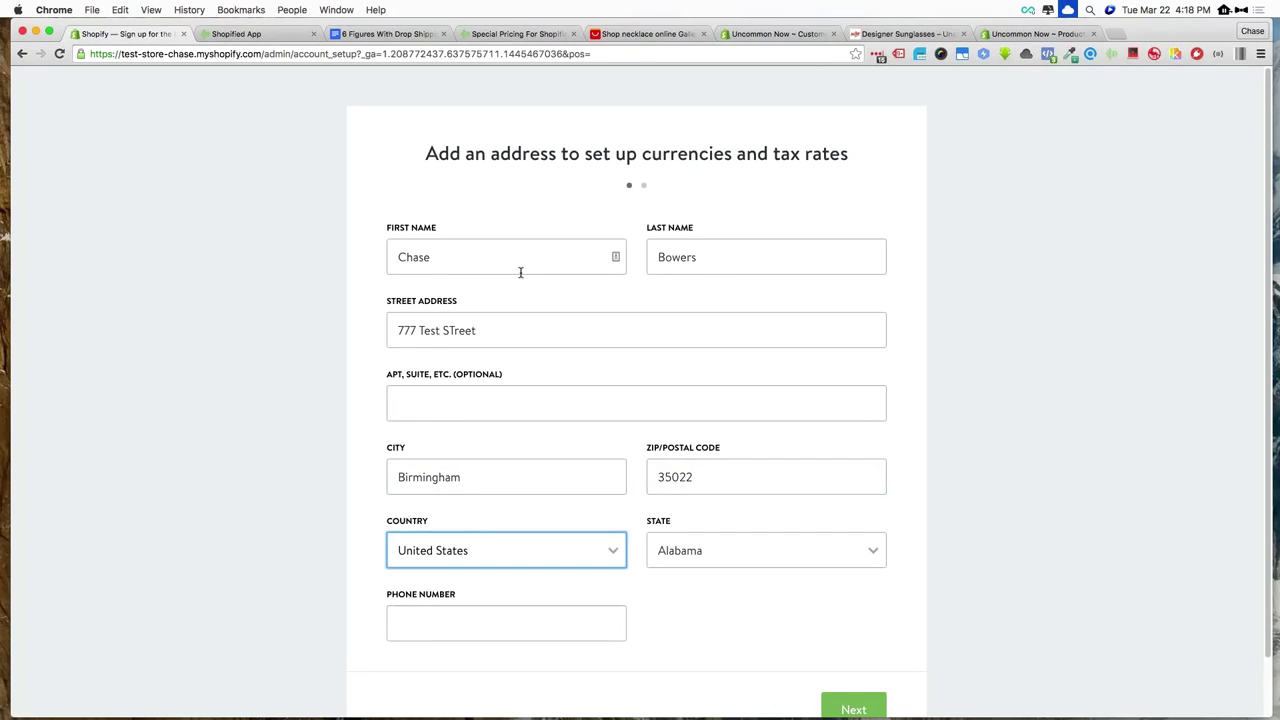
pyautogui.click(418, 626)
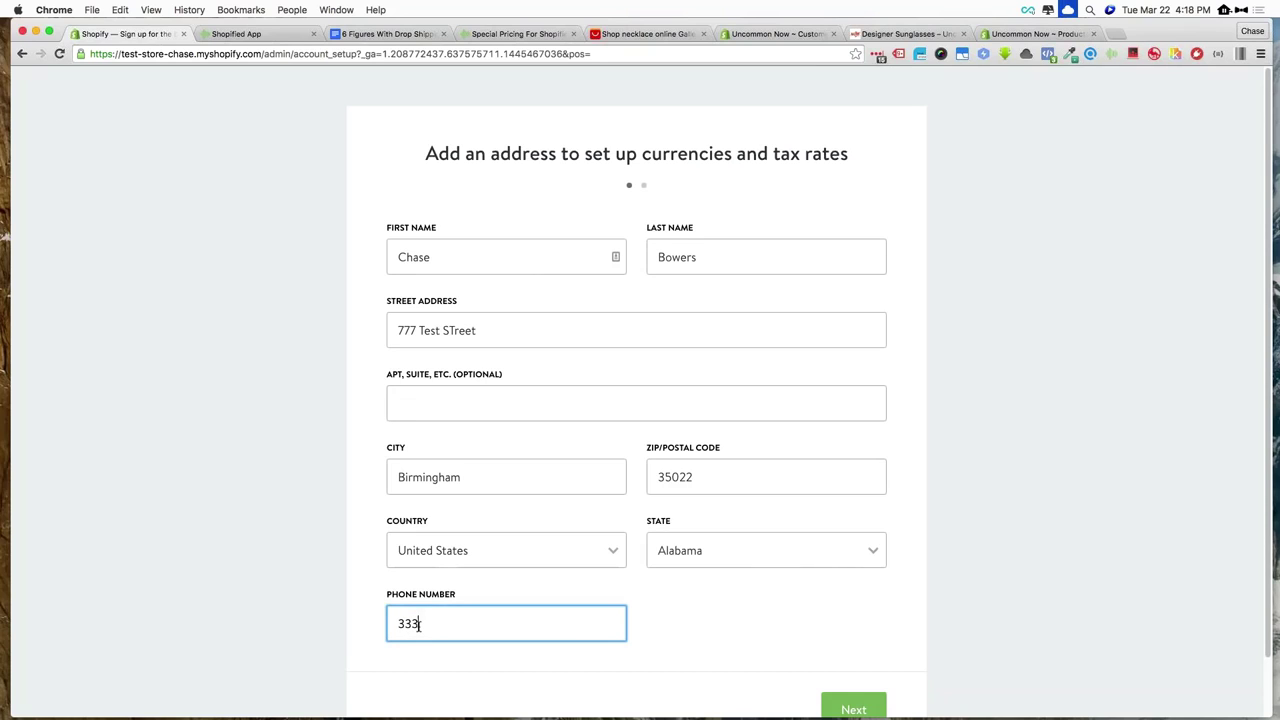
pyautogui.scroll(-1, 737, 606)
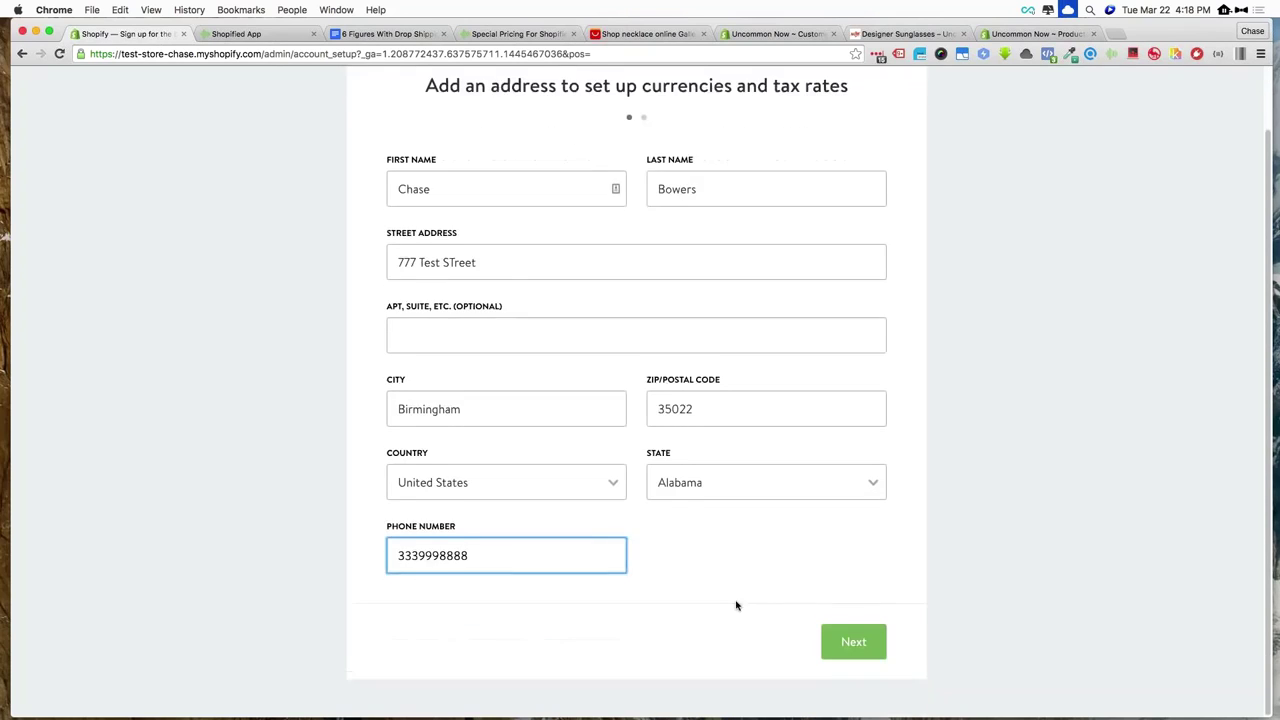
pyautogui.click(851, 646)
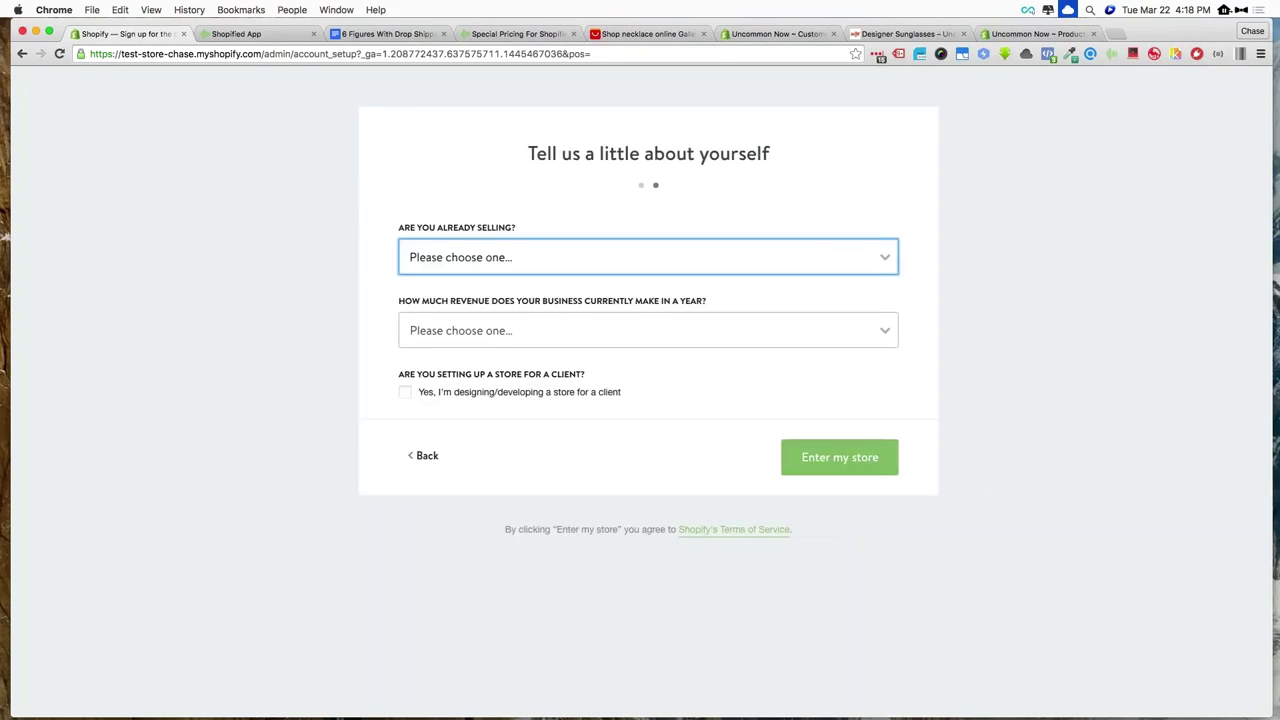
# Answer 'I'm not selling products yet' and '$0 (I'm just getting started)', then enter the store
pyautogui.click(452, 258)
pyautogui.click(459, 274)
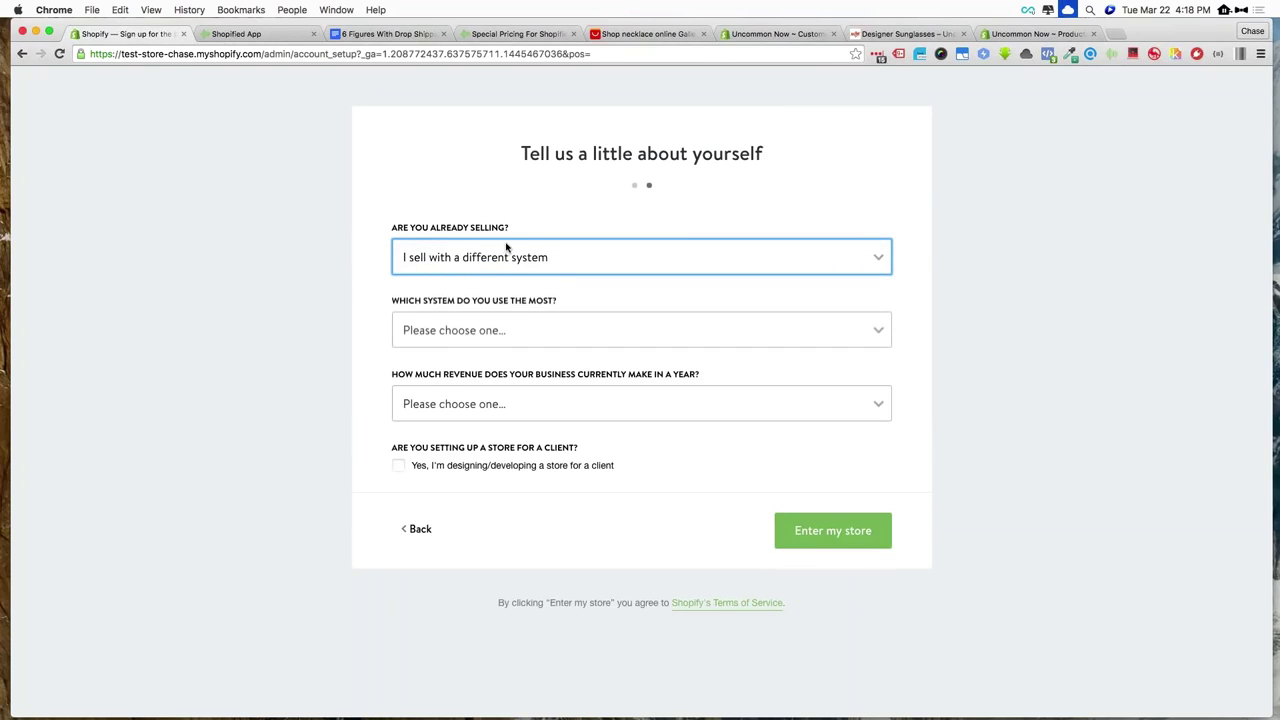
pyautogui.click(483, 259)
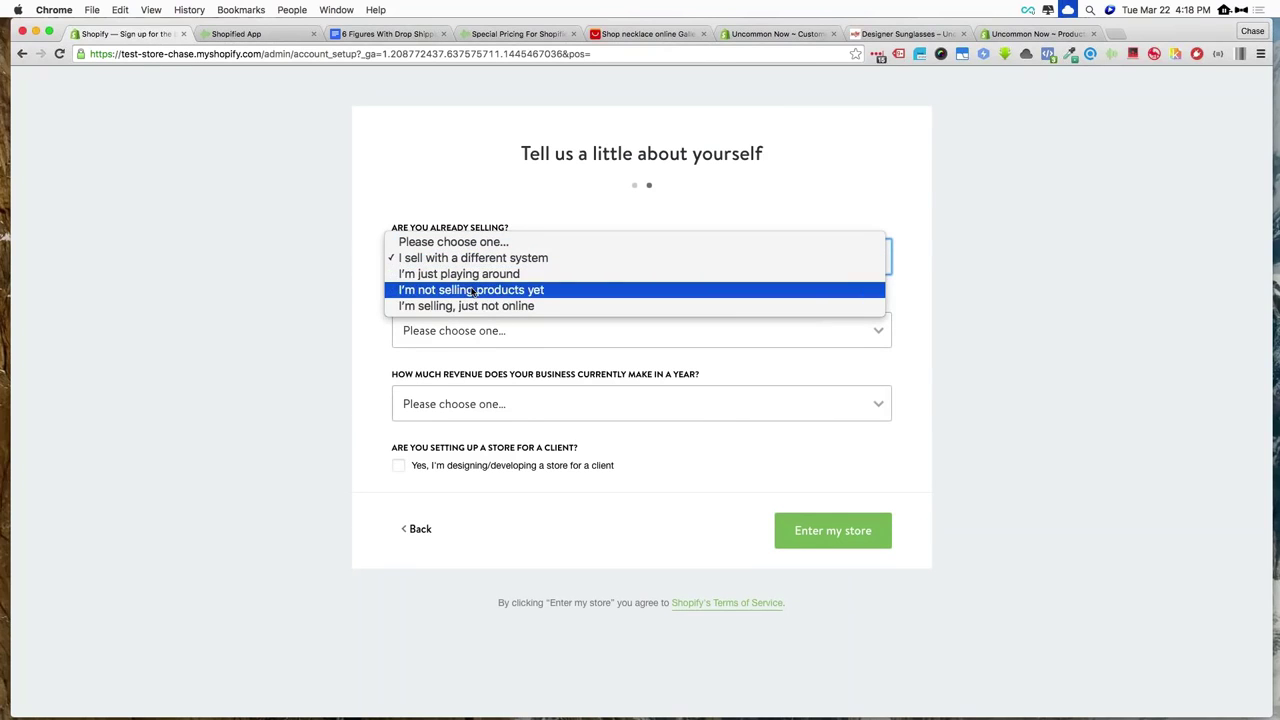
pyautogui.click(470, 290)
pyautogui.click(476, 333)
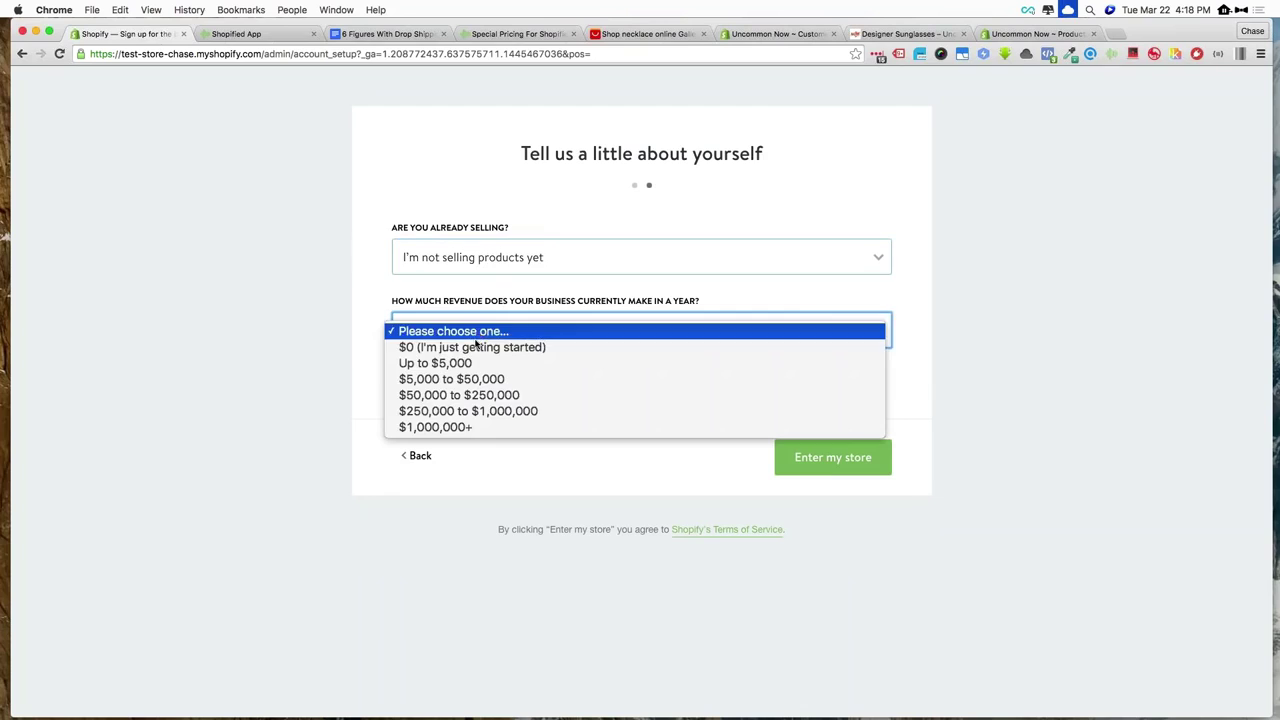
pyautogui.click(476, 345)
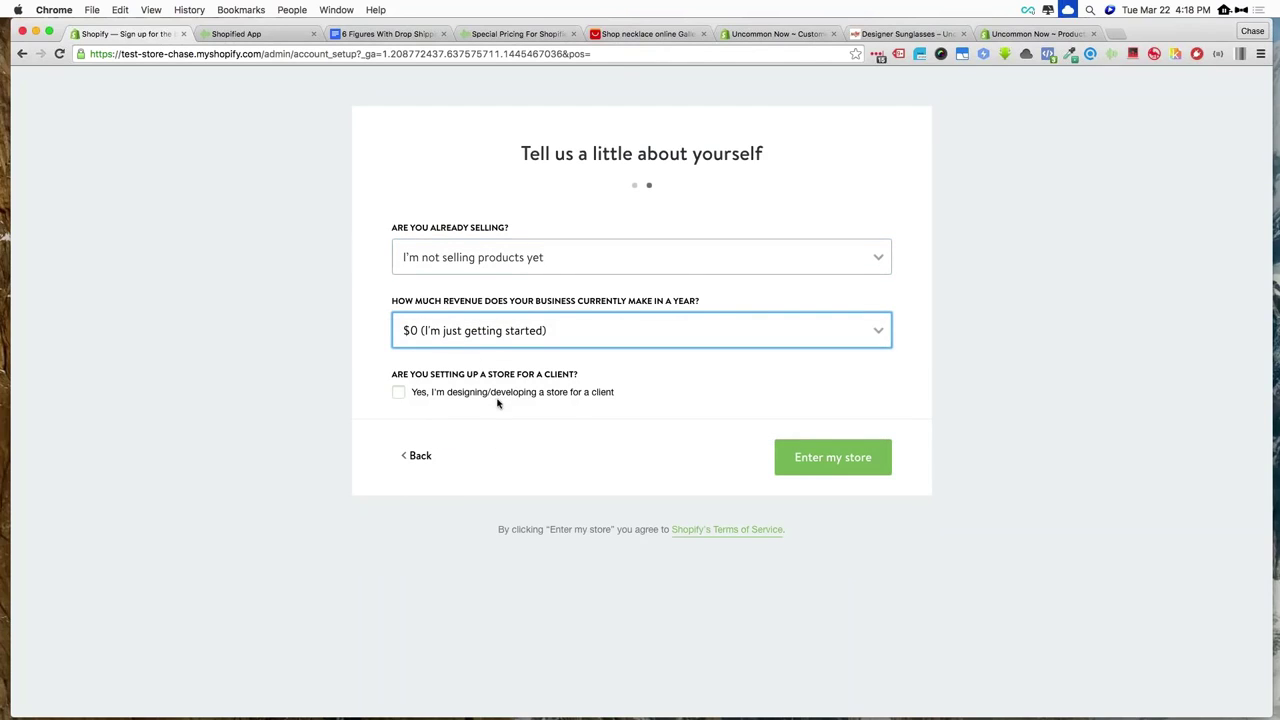
pyautogui.click(872, 454)
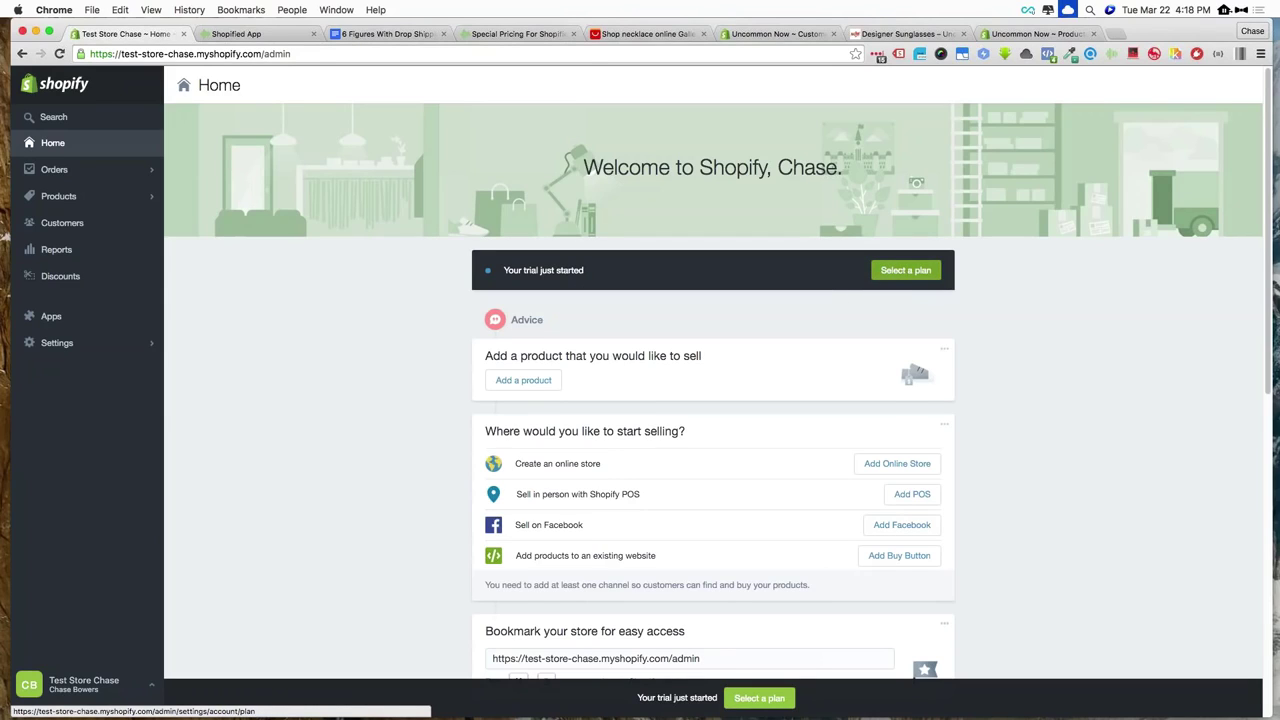
# Go to Settings > Apps and open the Private apps page
pyautogui.scroll(-2, 436, 303)
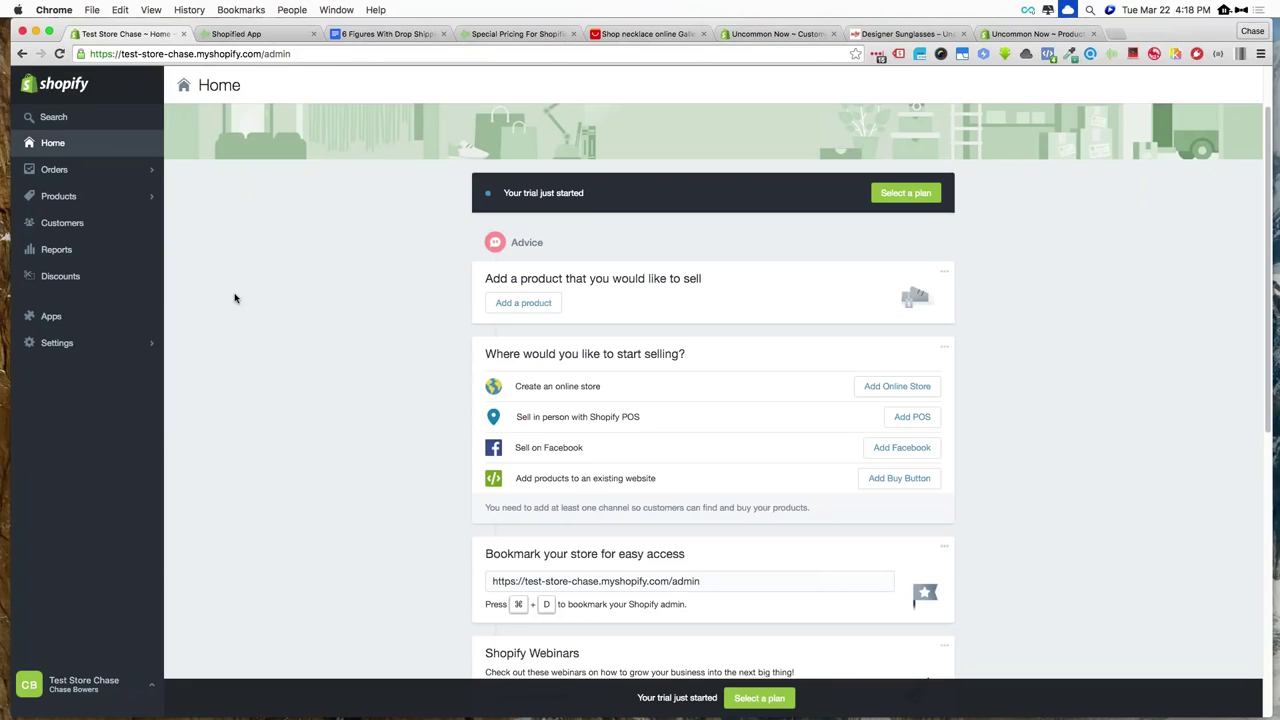
pyautogui.click(119, 352)
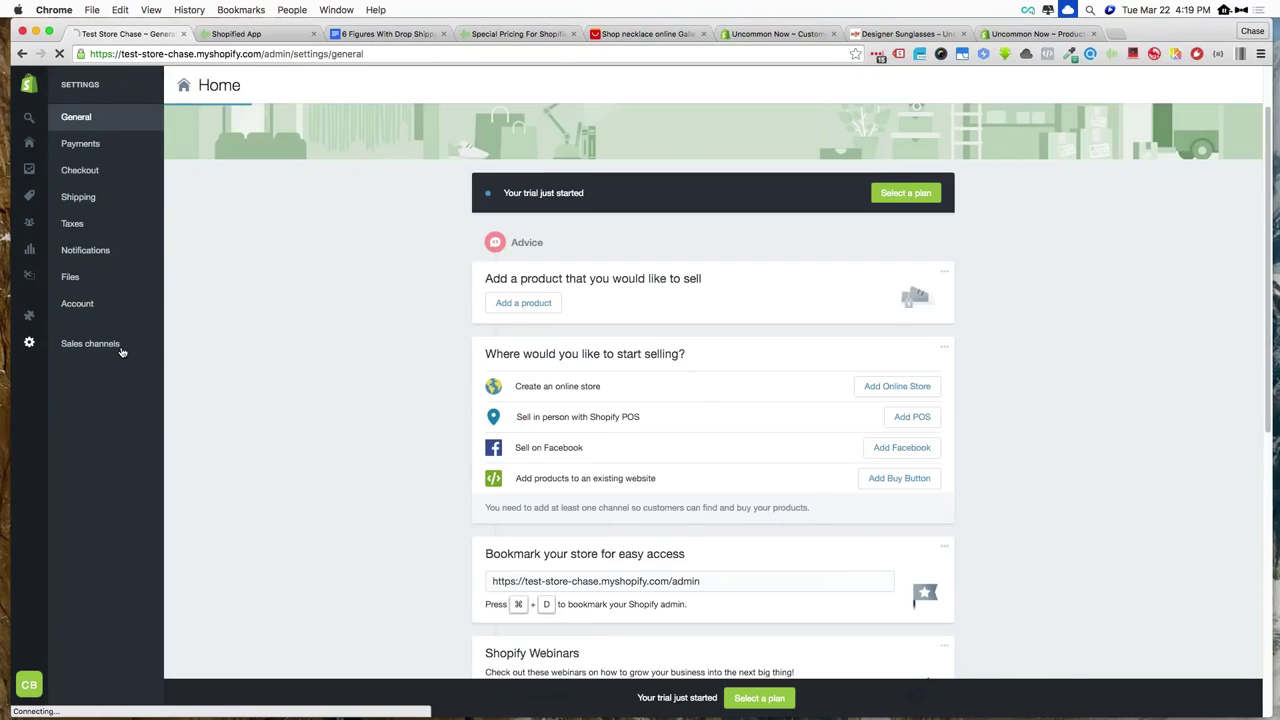
pyautogui.click(31, 316)
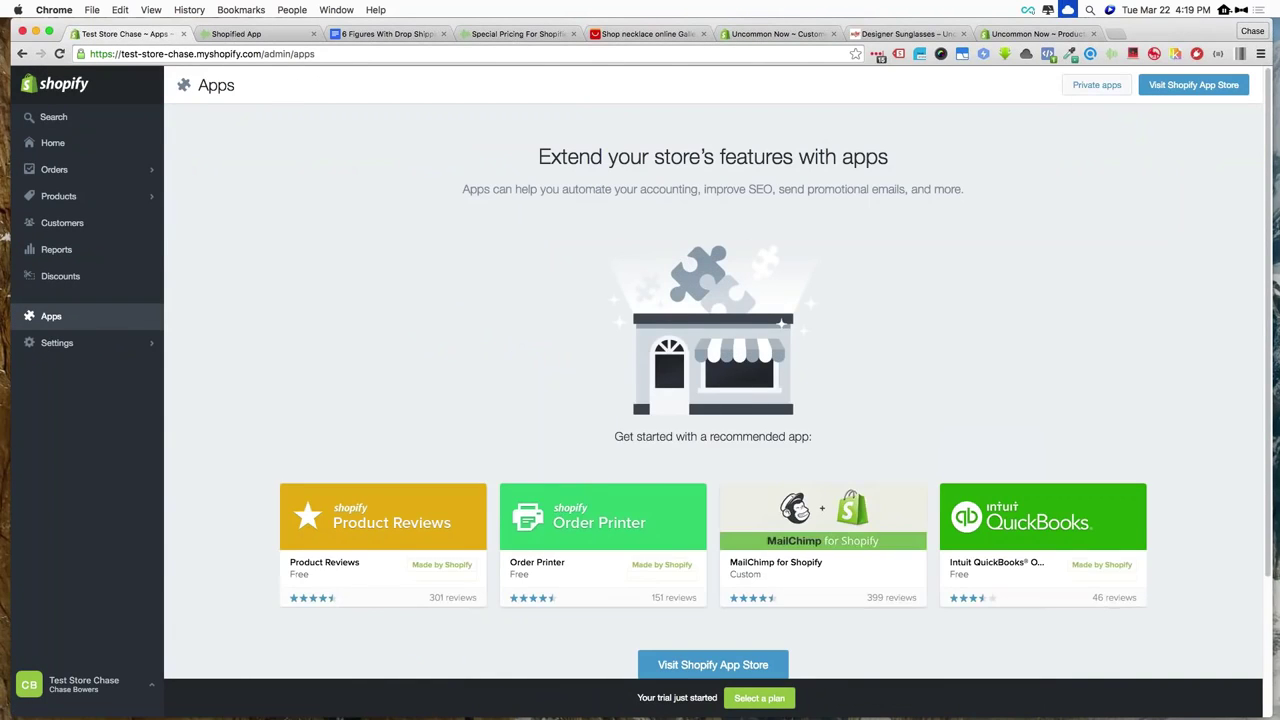
pyautogui.click(1092, 88)
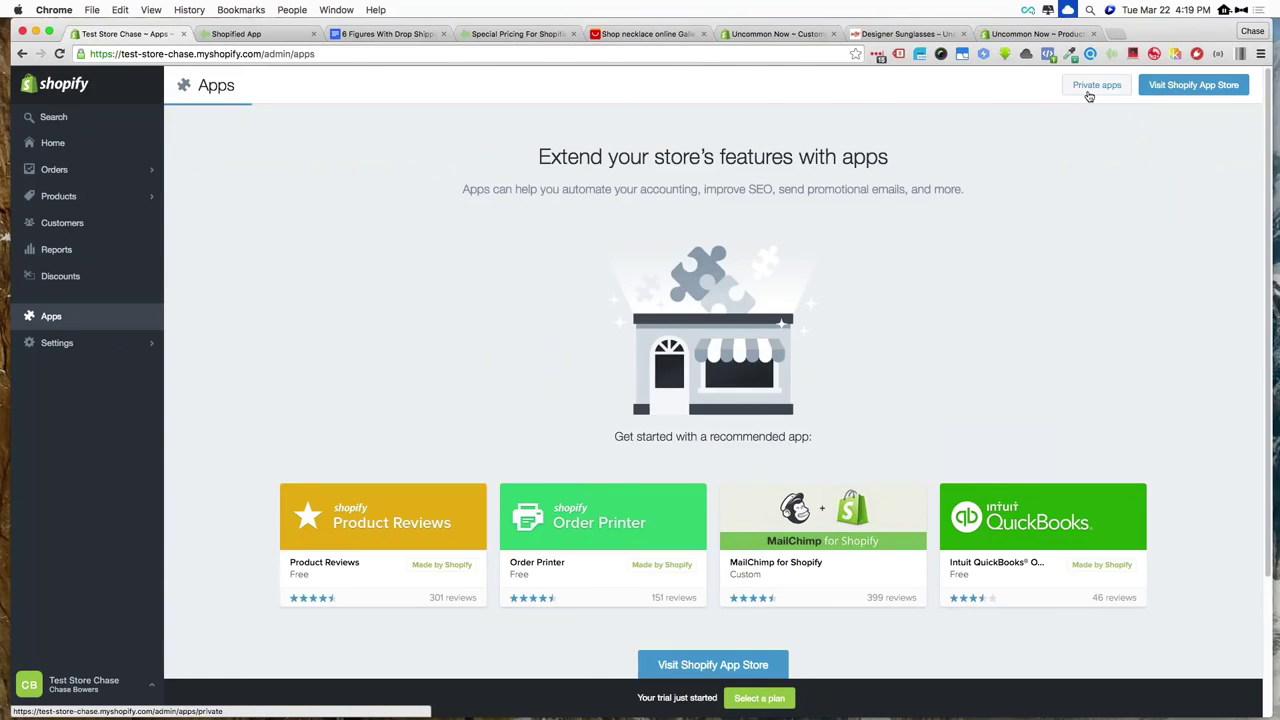
# Create and save a private app titled 'Shopified App'
pyautogui.click(718, 296)
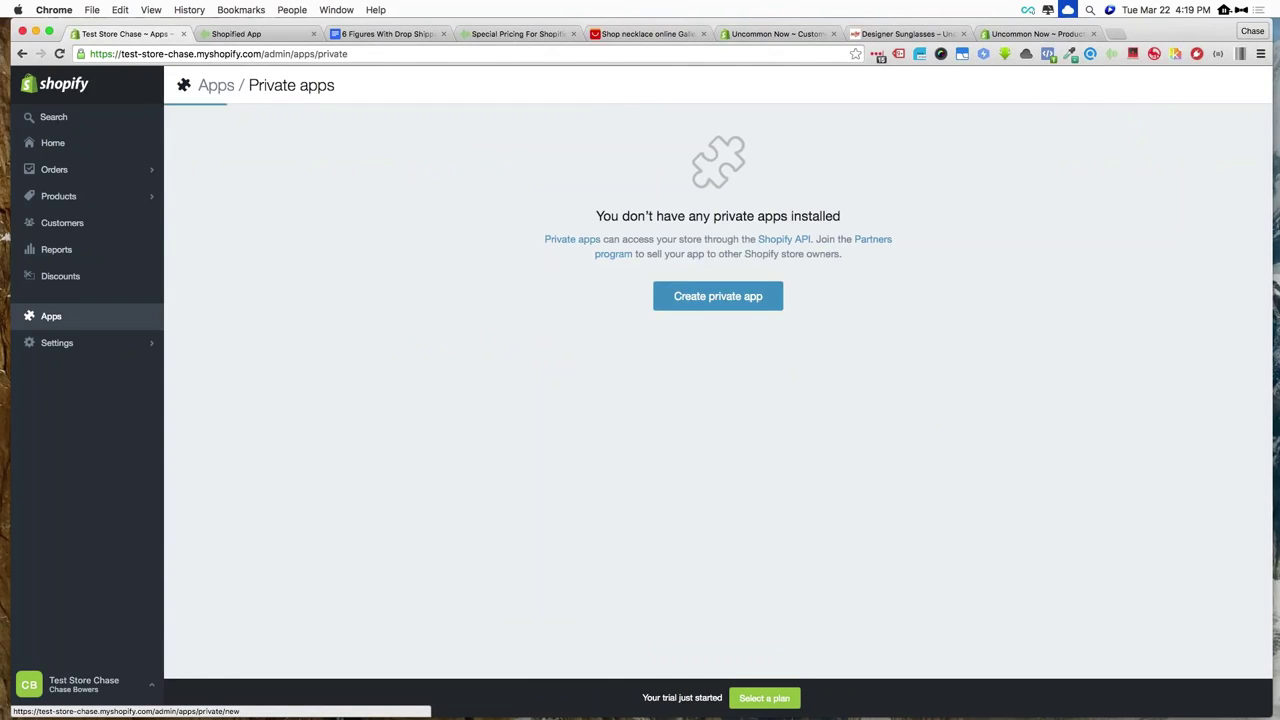
pyautogui.write('S')
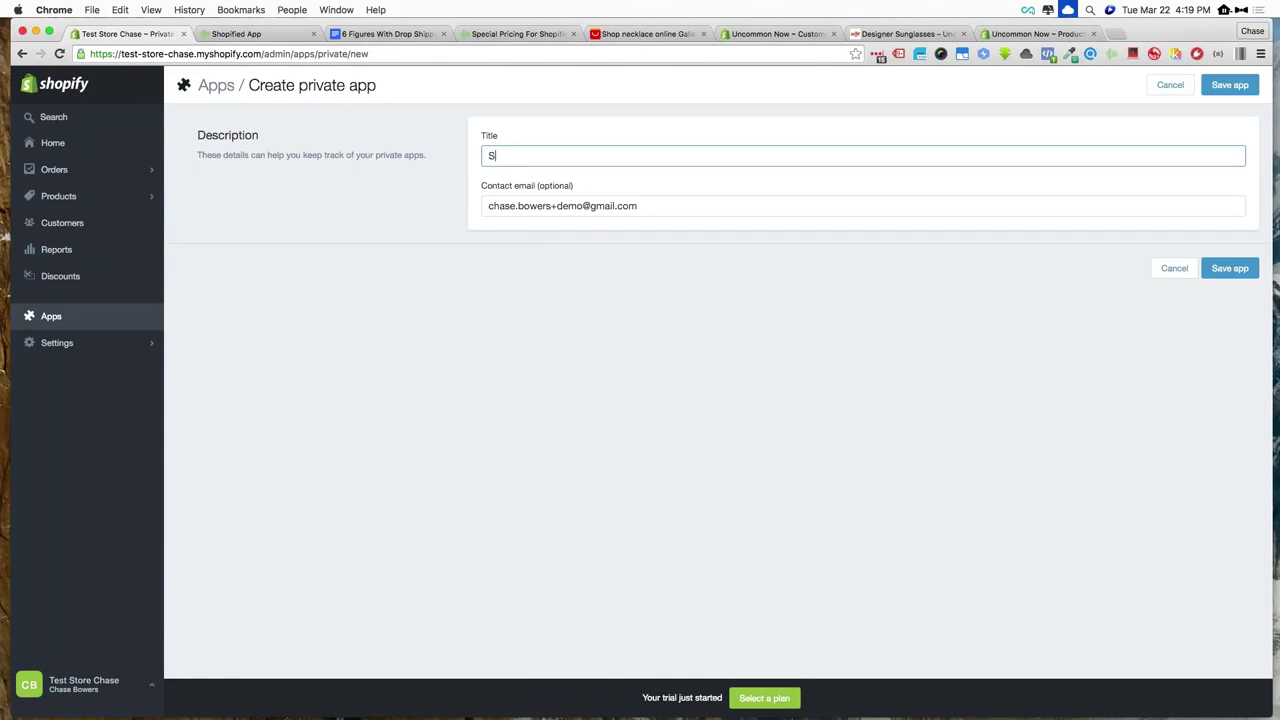
pyautogui.write('hopified App')
pyautogui.click(1225, 272)
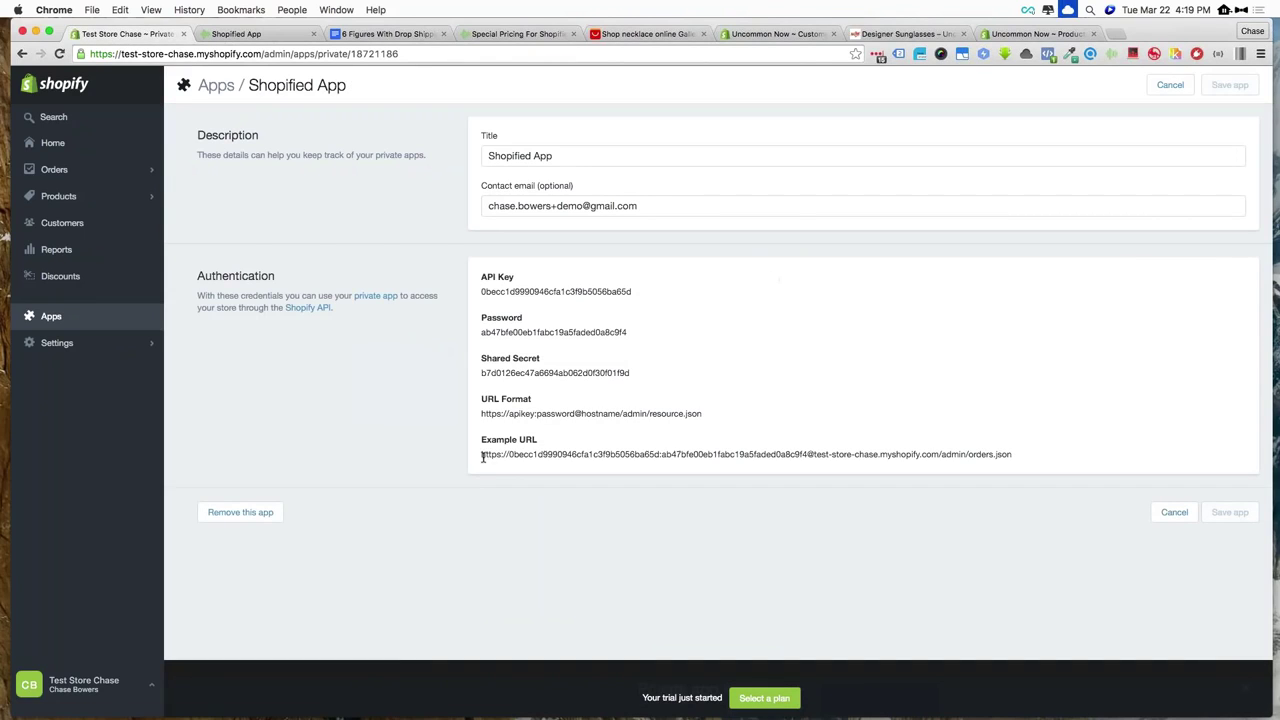
# Copy the app's example API URL and return to the ShopifiedApp tab
pyautogui.moveTo(481, 457); pyautogui.dragTo(1012, 455)
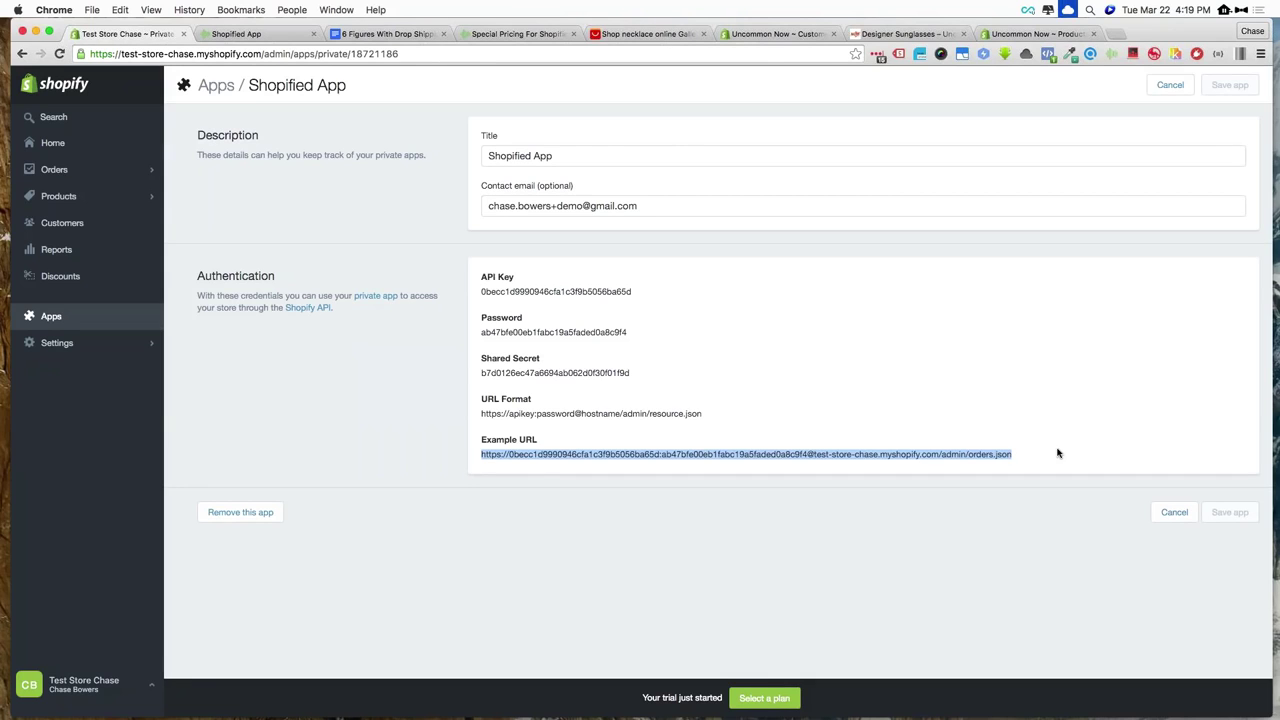
pyautogui.press('super+c')
pyautogui.click(250, 34)
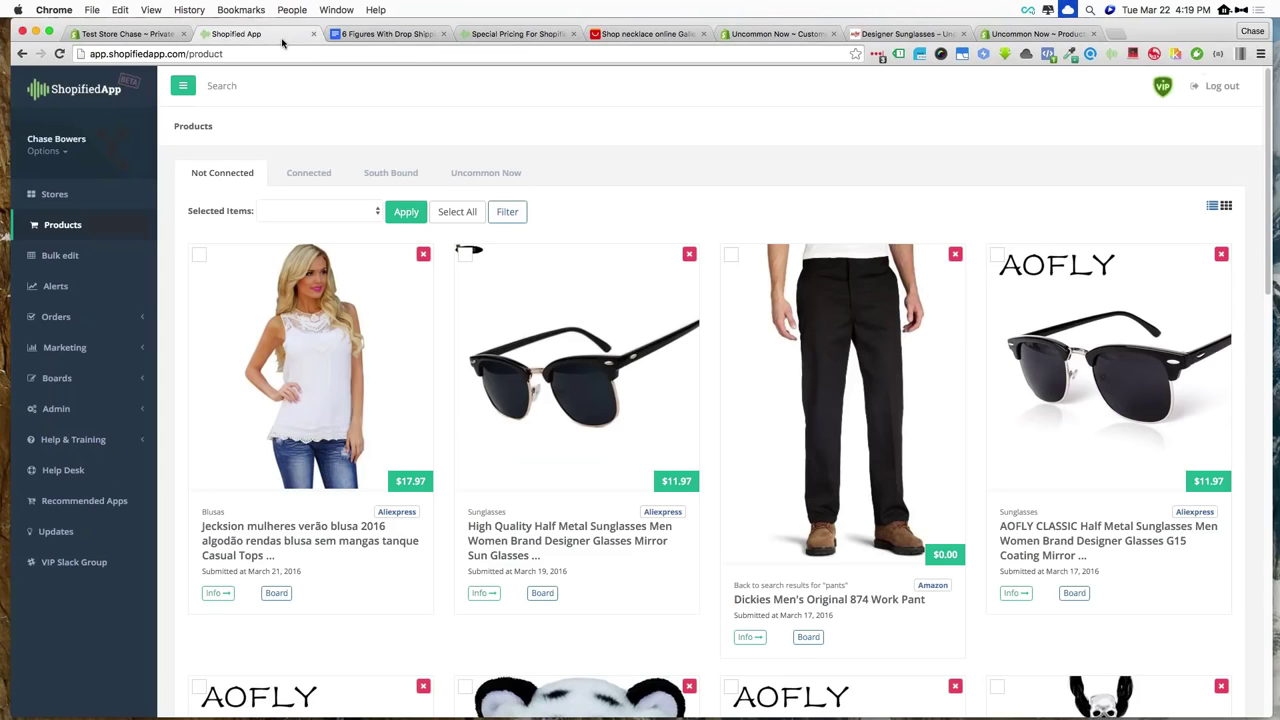
# Add the new test store in ShopifiedApp's Stores using the pasted API URL, then open its admin
pyautogui.click(55, 194)
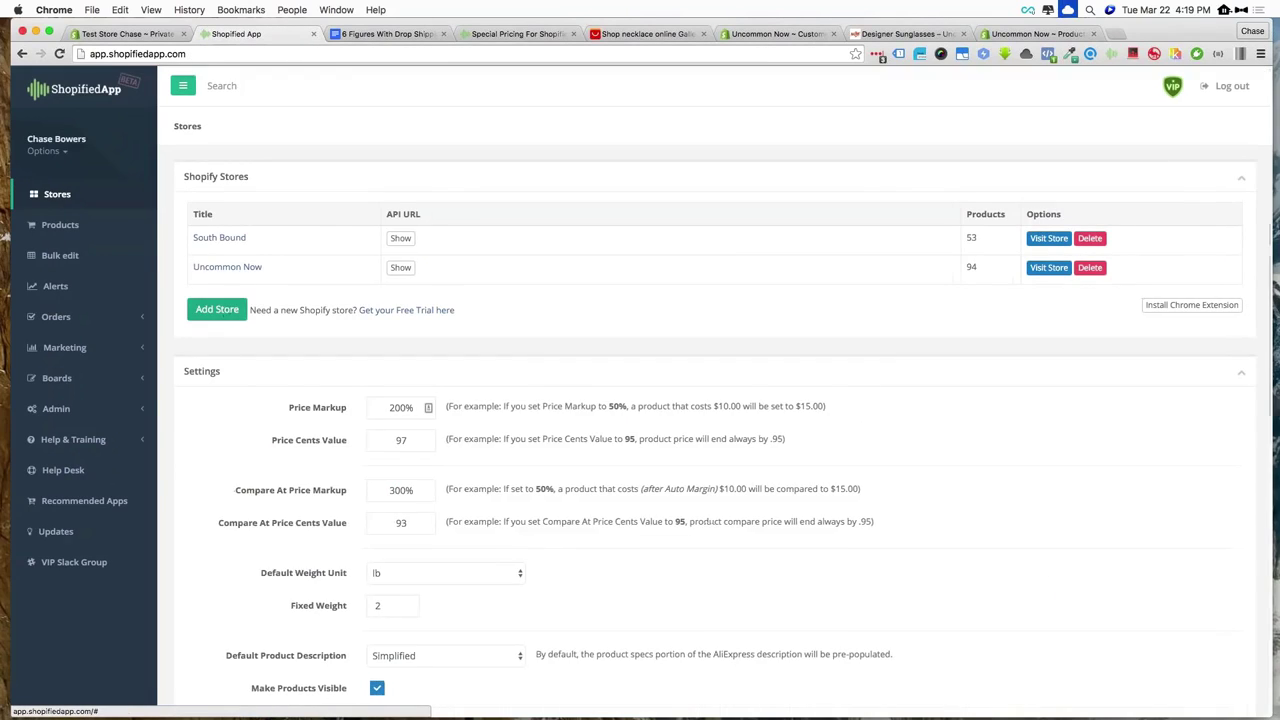
pyautogui.click(217, 309)
pyautogui.click(482, 152)
pyautogui.write('Cha')
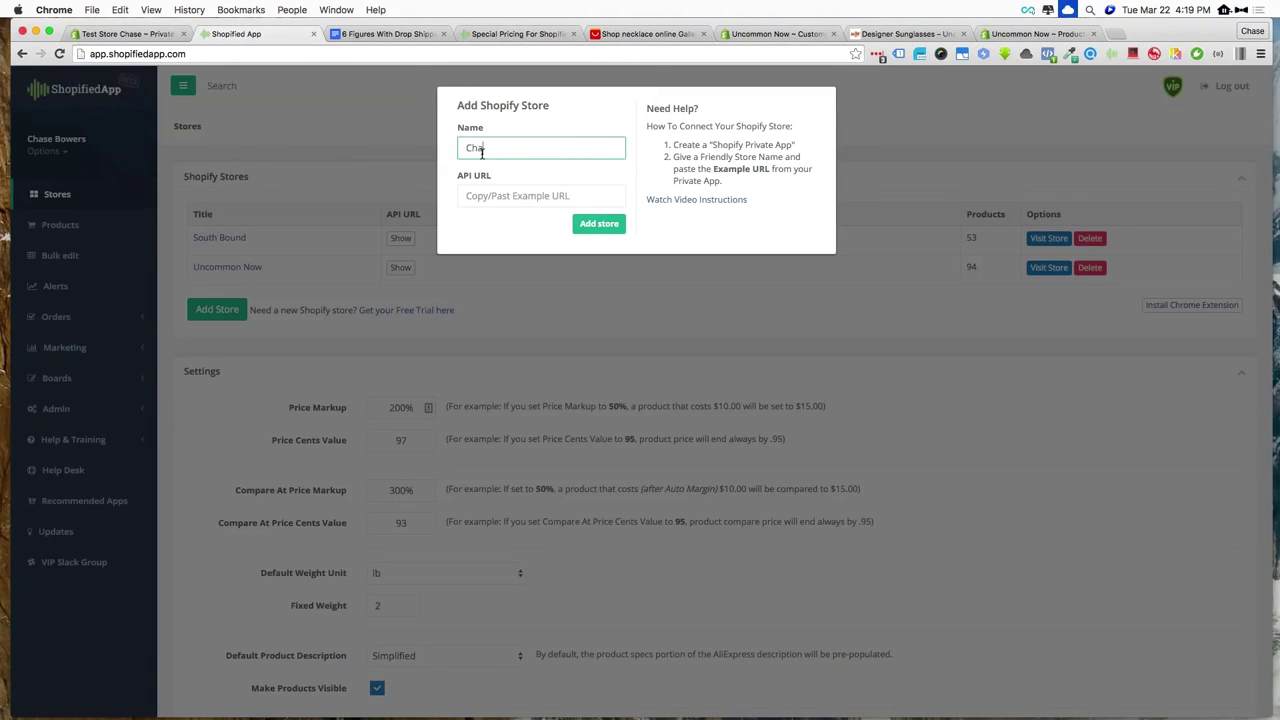
pyautogui.write('se Test Store')
pyautogui.press('Tab')
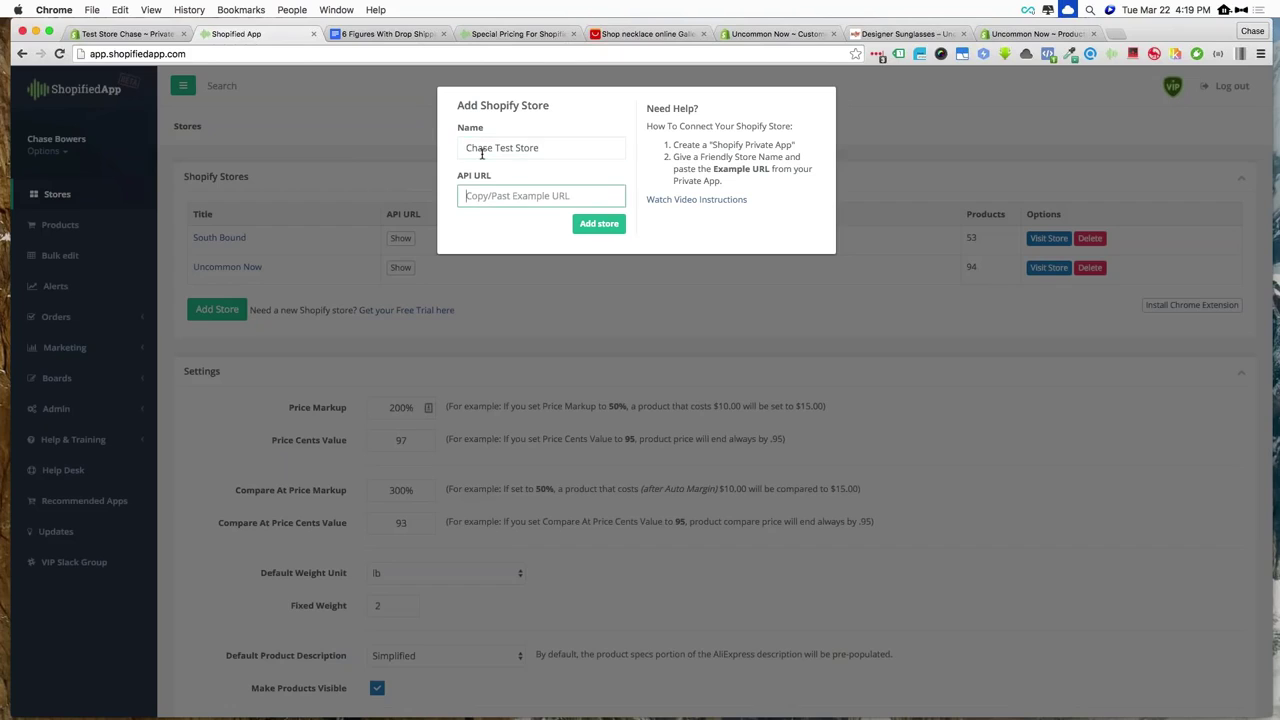
pyautogui.press('super+v')
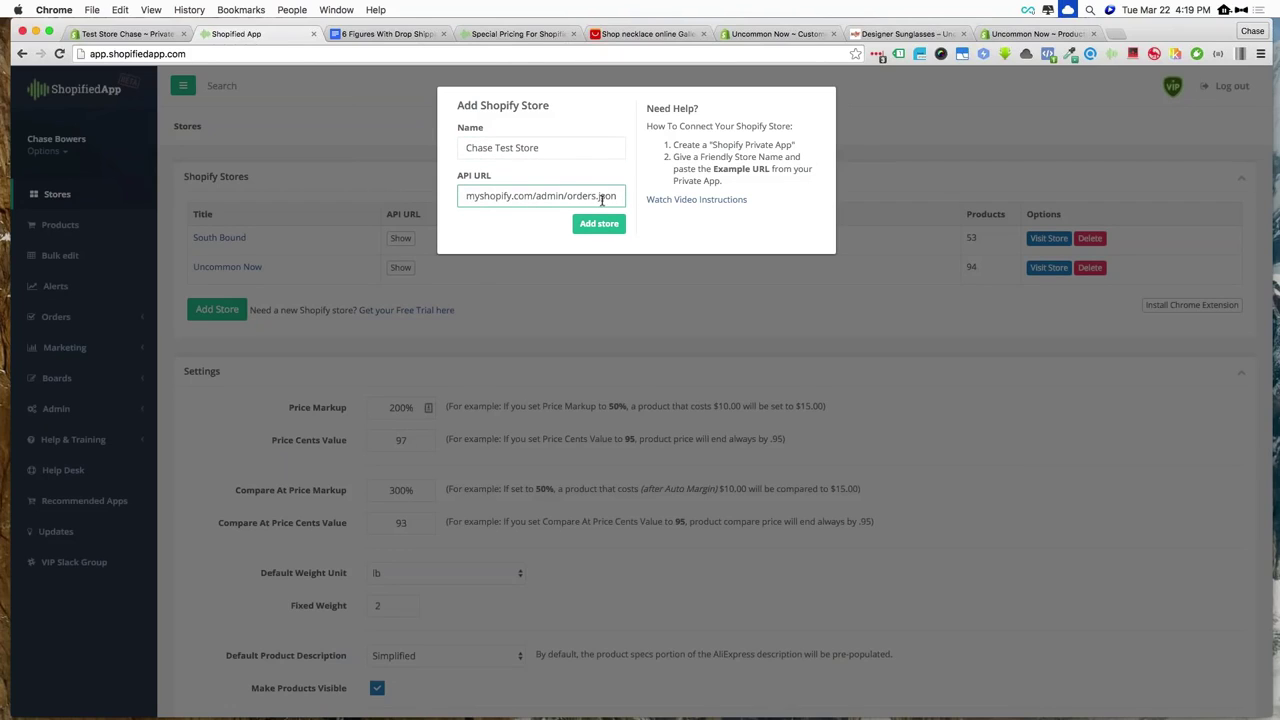
pyautogui.click(600, 223)
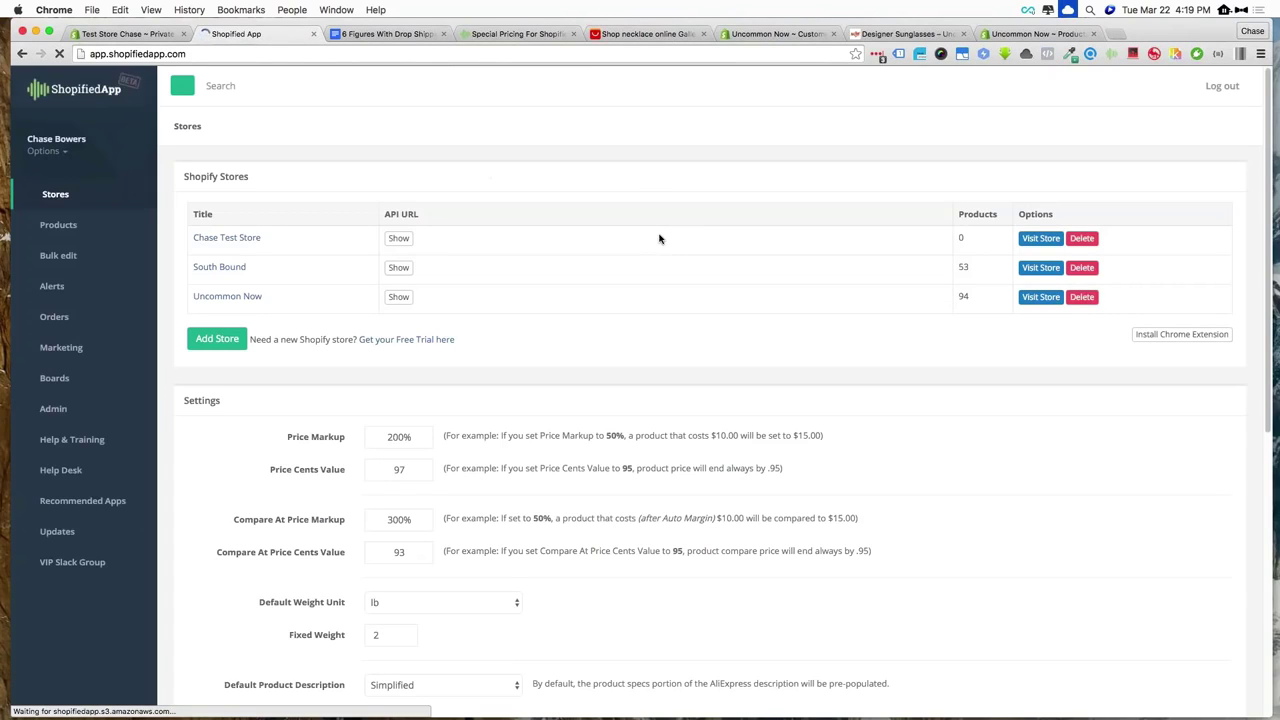
pyautogui.click(233, 240)
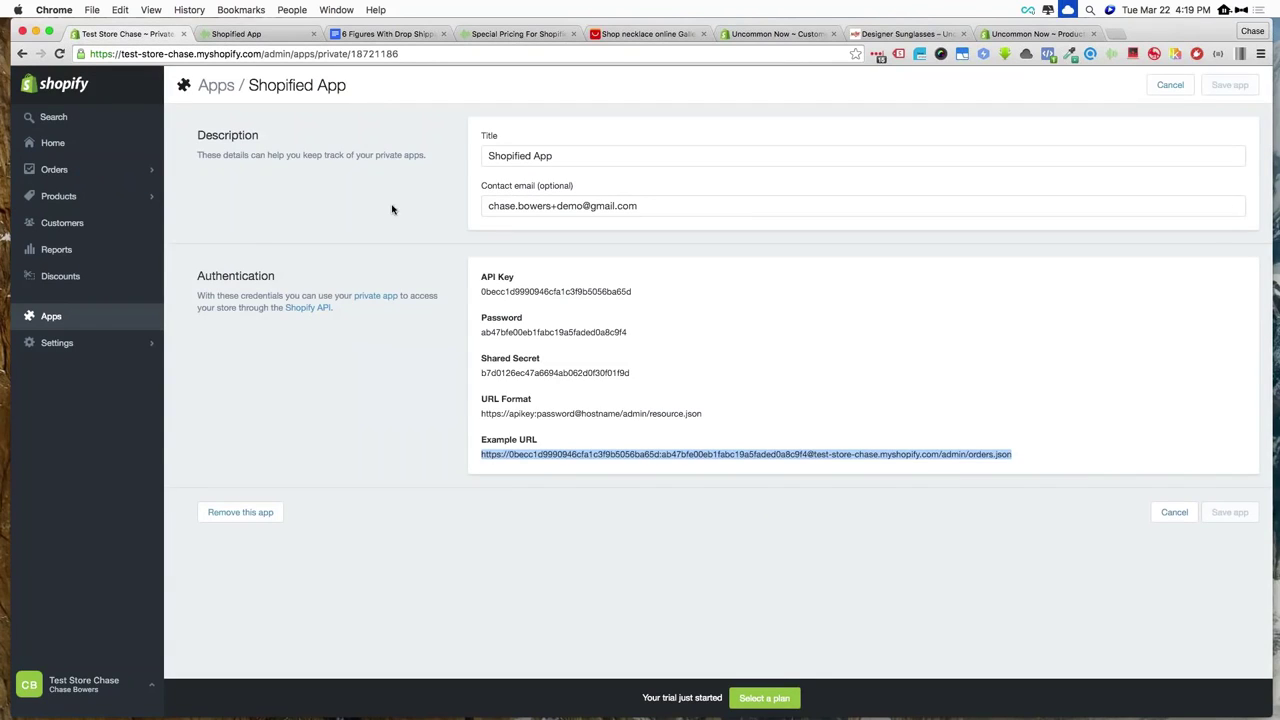
# Check the General settings, then add the Online Store sales channel from the admin Home page
pyautogui.click(390, 209)
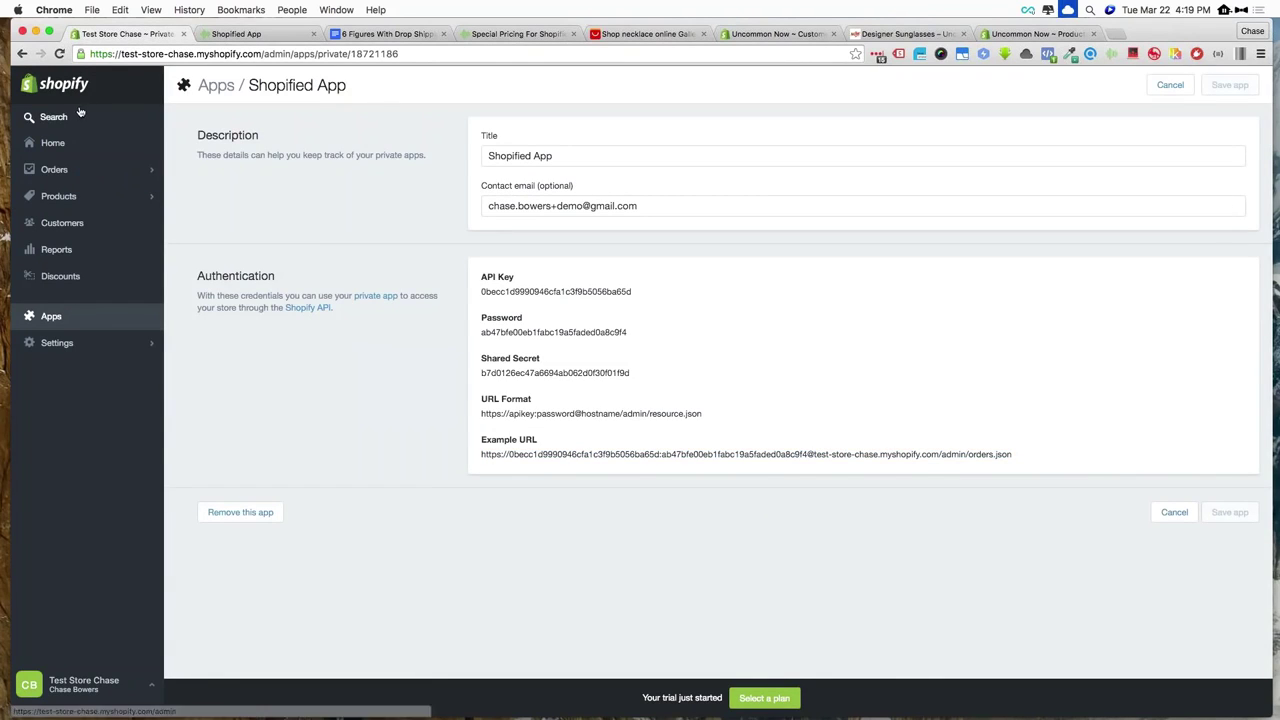
pyautogui.click(50, 143)
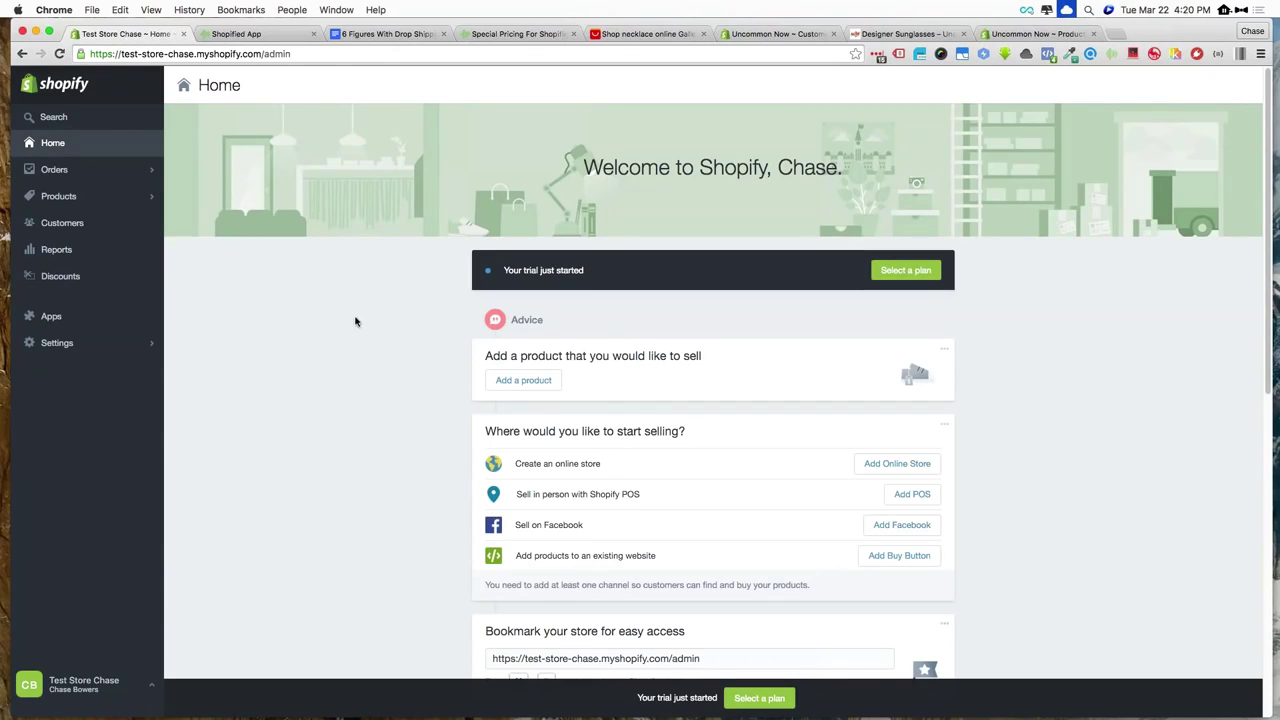
pyautogui.click(88, 345)
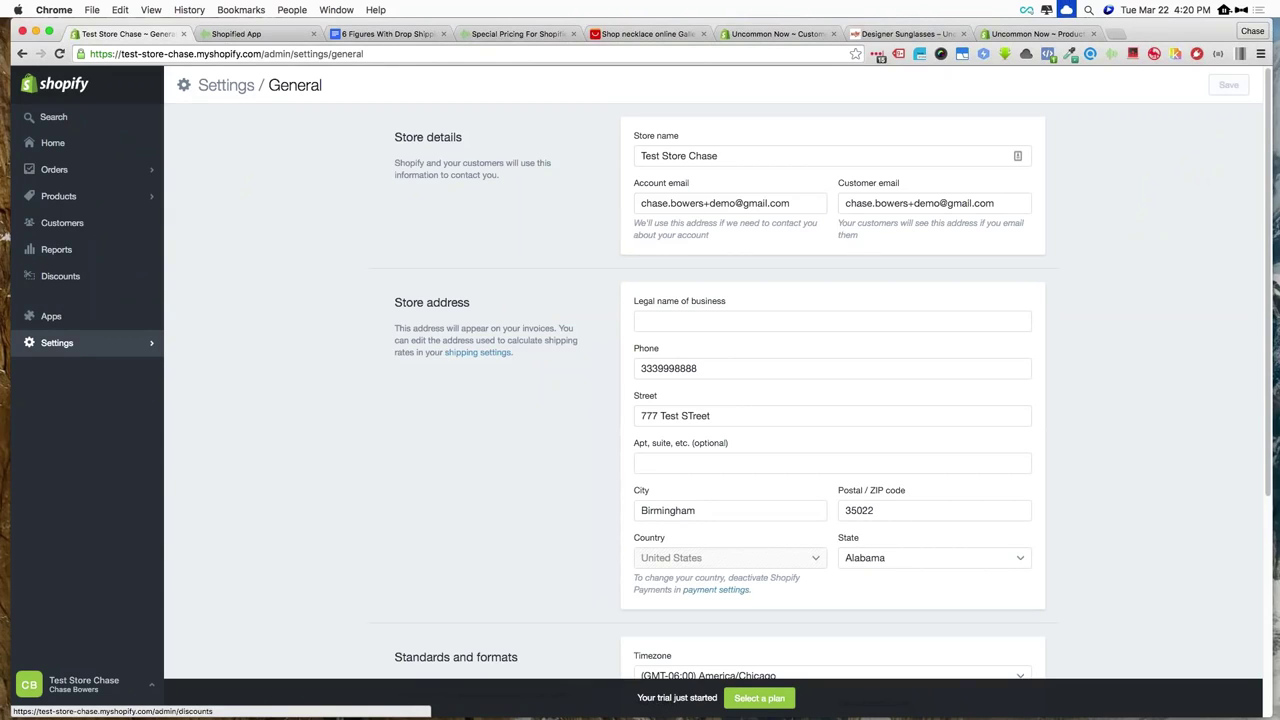
pyautogui.click(77, 348)
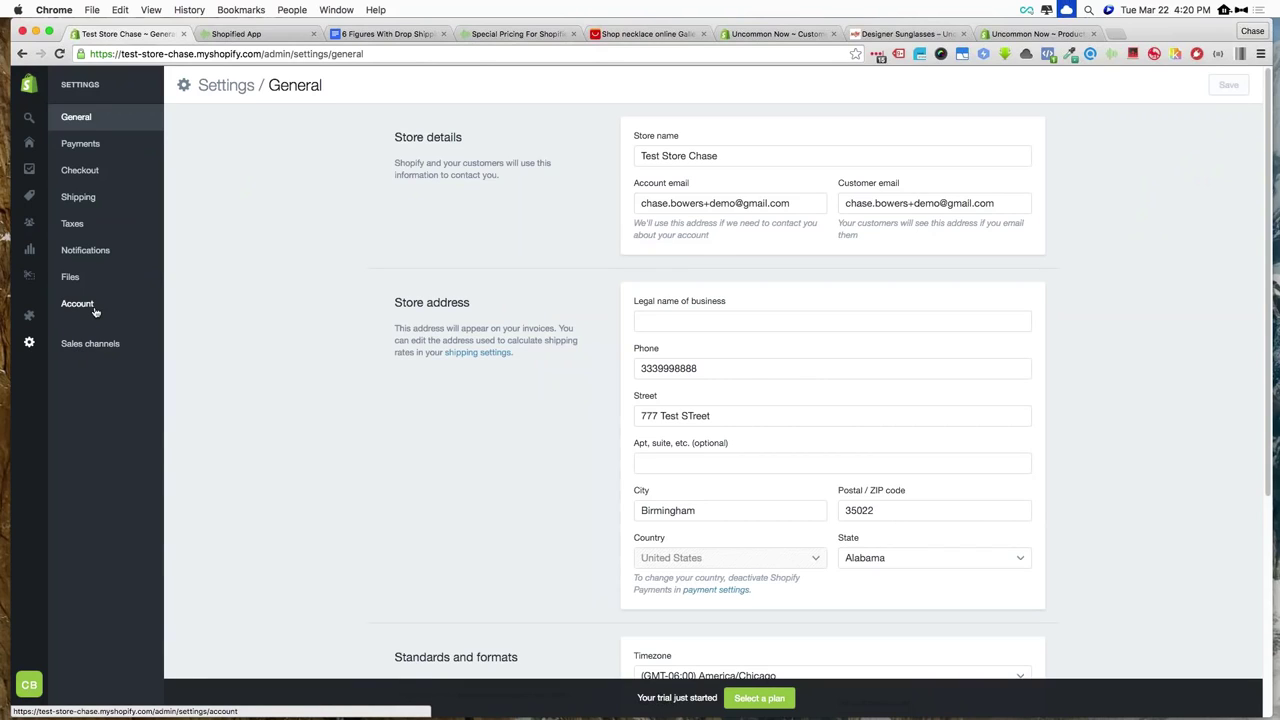
pyautogui.click(31, 142)
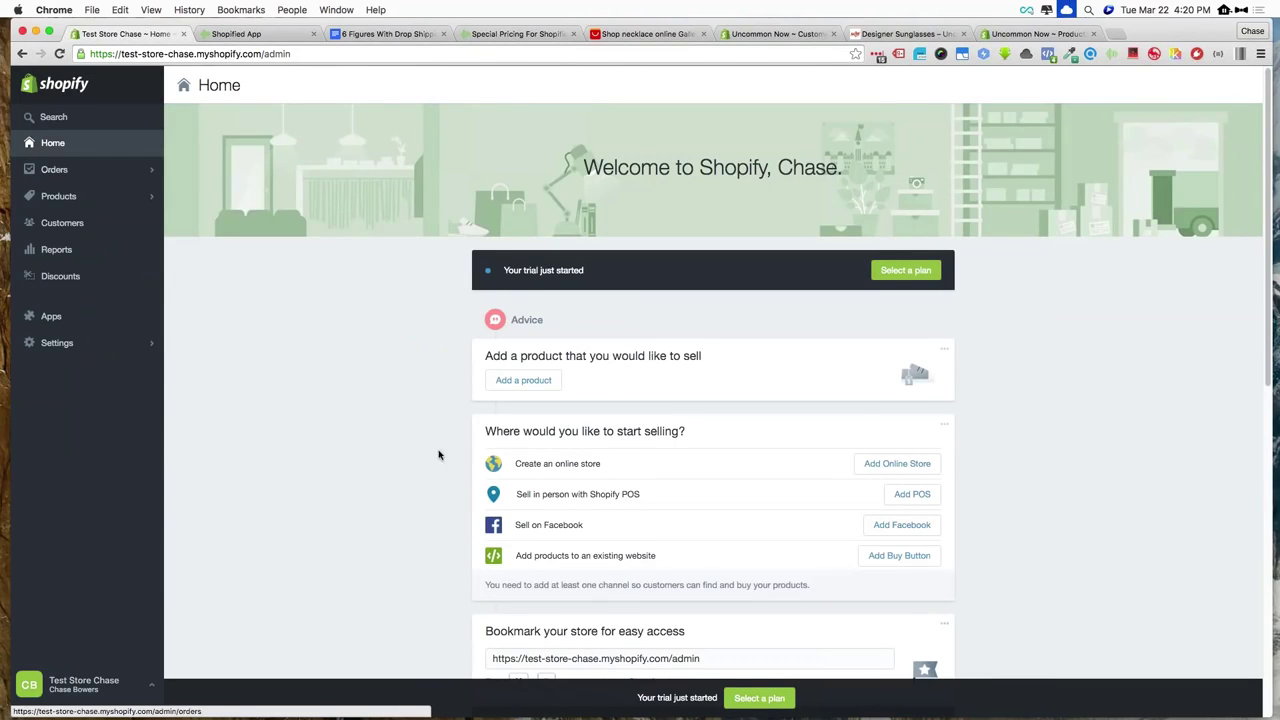
pyautogui.click(897, 463)
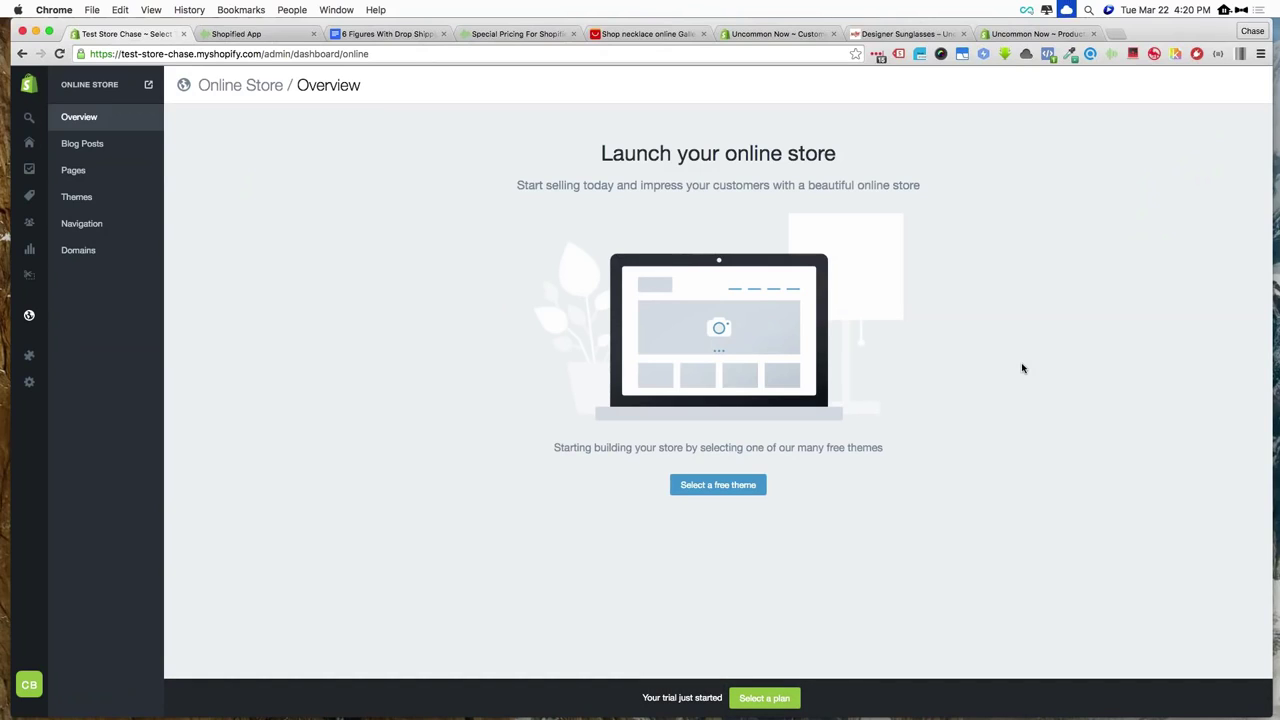
pyautogui.tripleClick(625, 184)
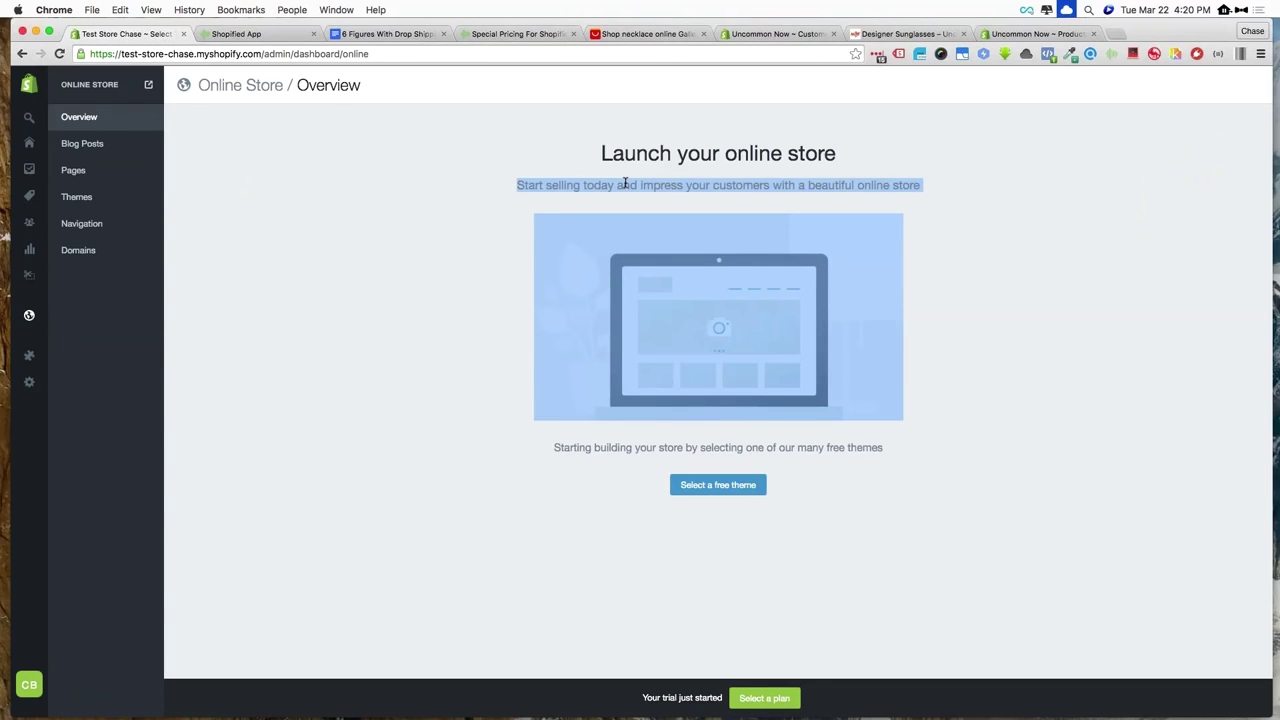
pyautogui.click(965, 193)
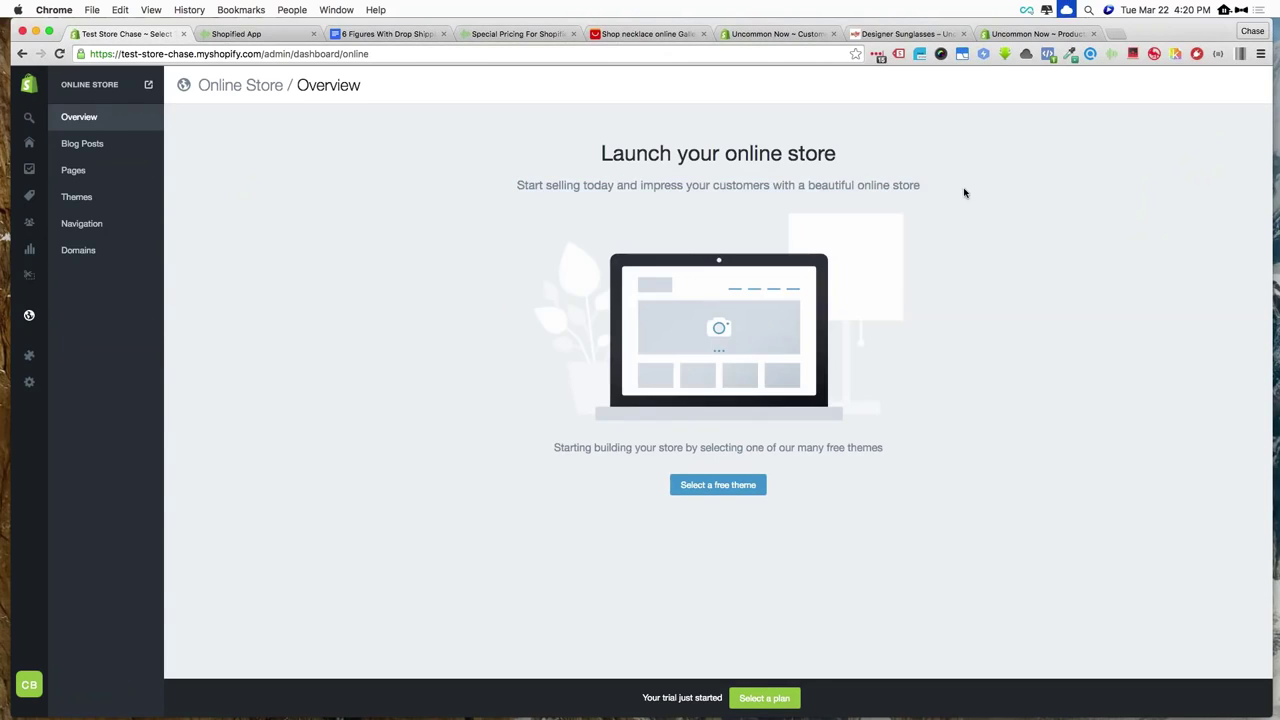
pyautogui.click(1068, 10)
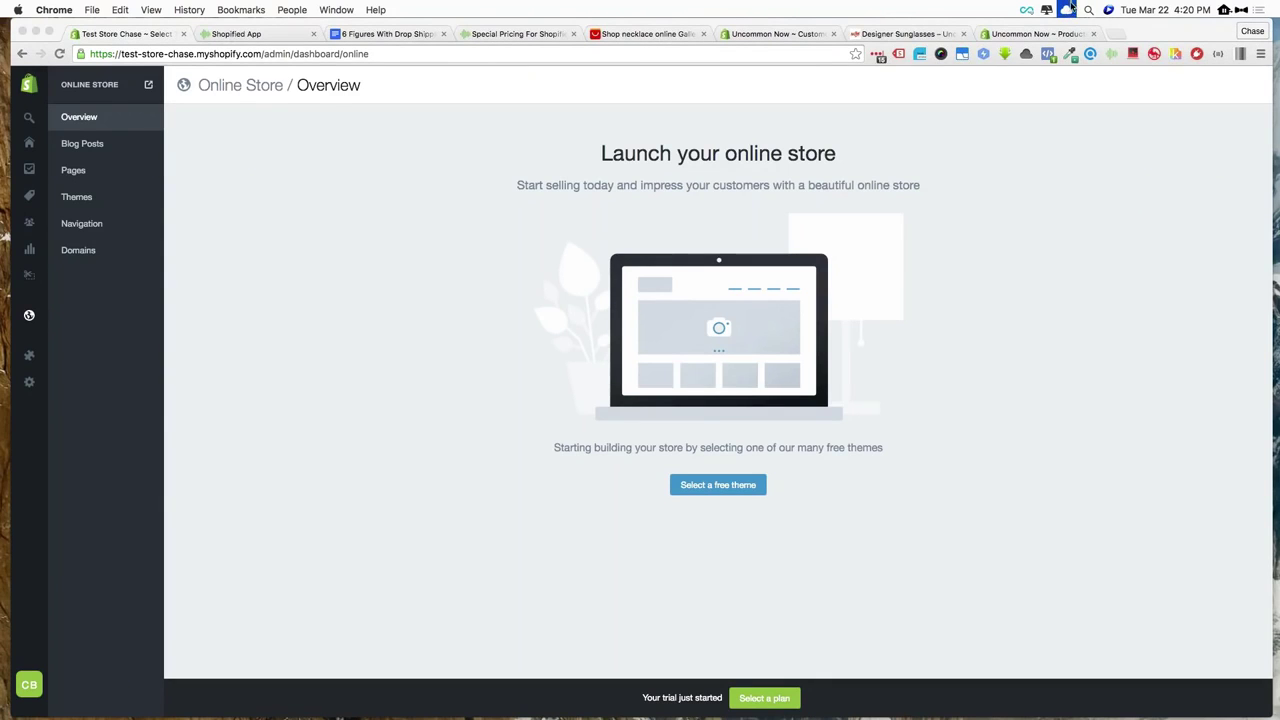
pyautogui.click(1186, 28)
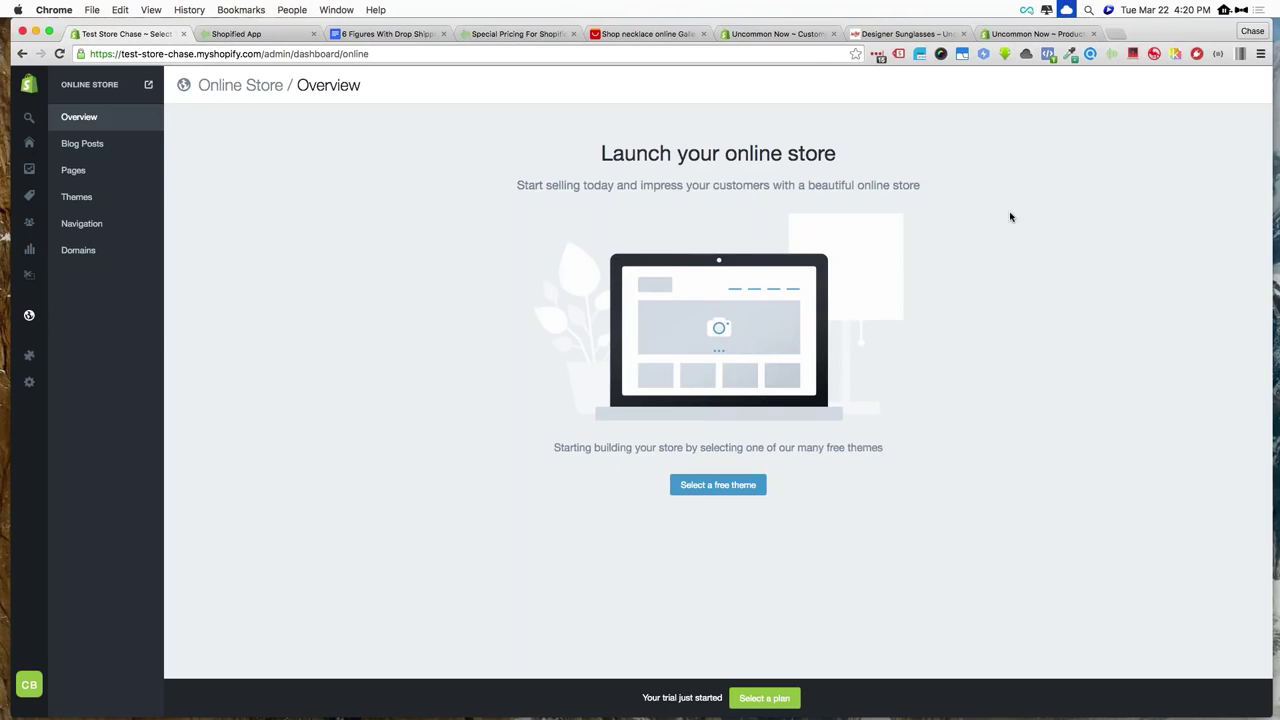
pyautogui.moveTo(29, 508)
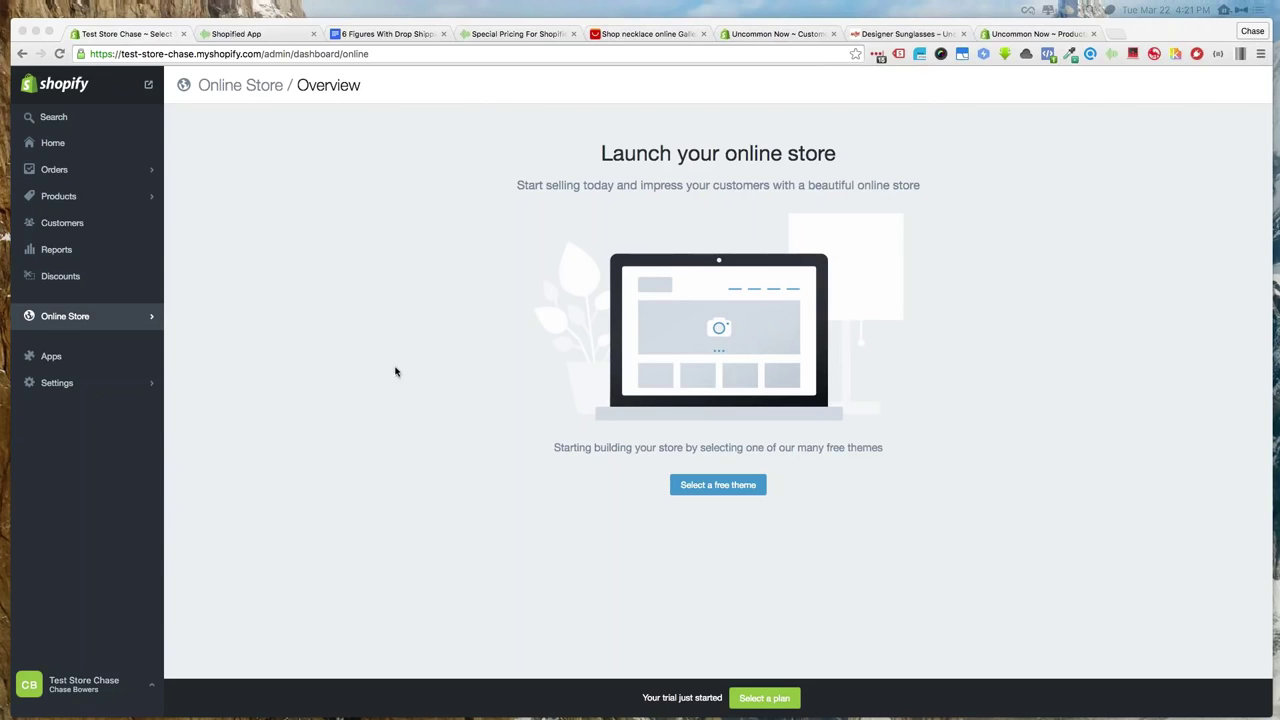
# Browse the Free Themes gallery, including Wildfire, Simple, Snowdevil, Bliss, Brooklyn and DigitalShop
pyautogui.click(706, 486)
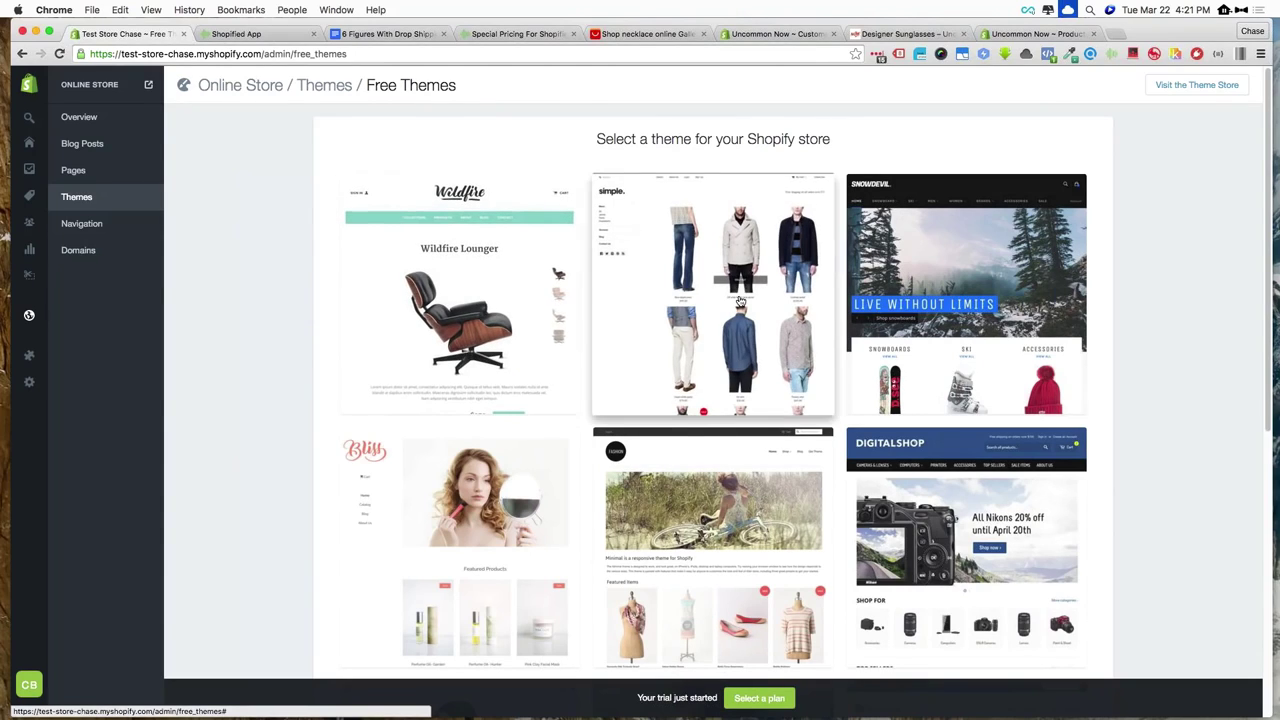
pyautogui.scroll(-5, 374, 460)
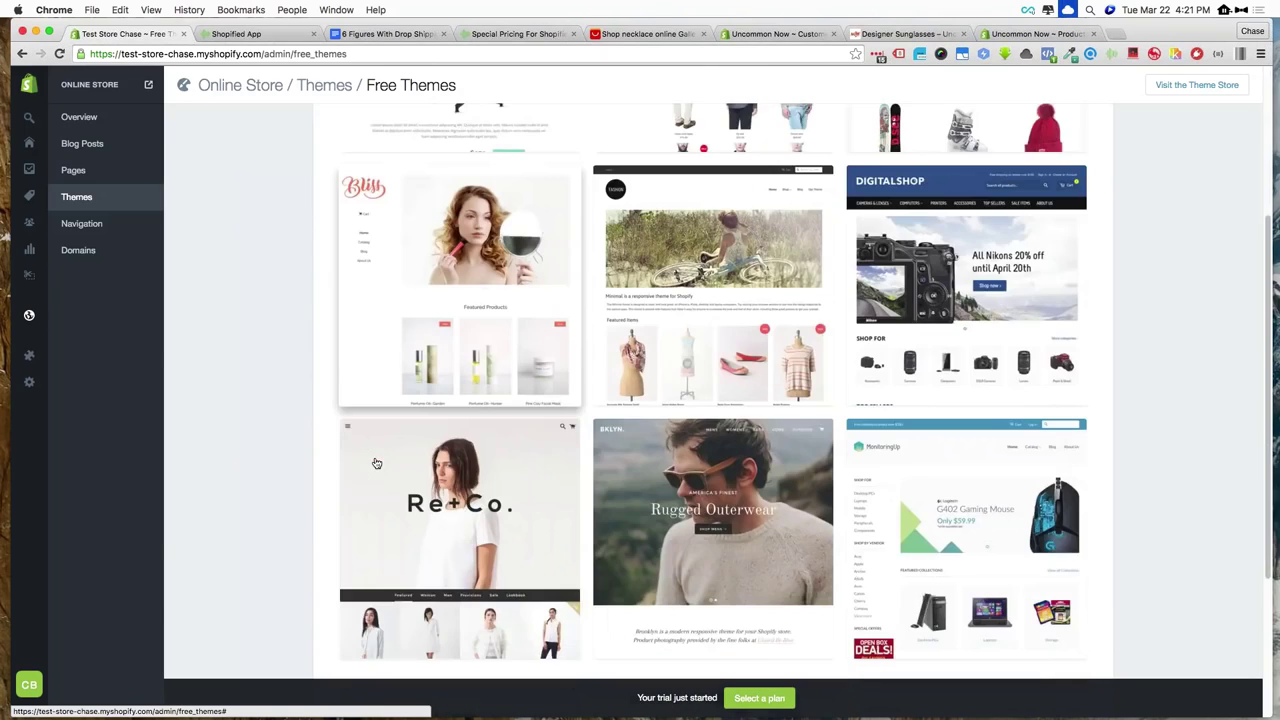
pyautogui.scroll(5, 374, 460)
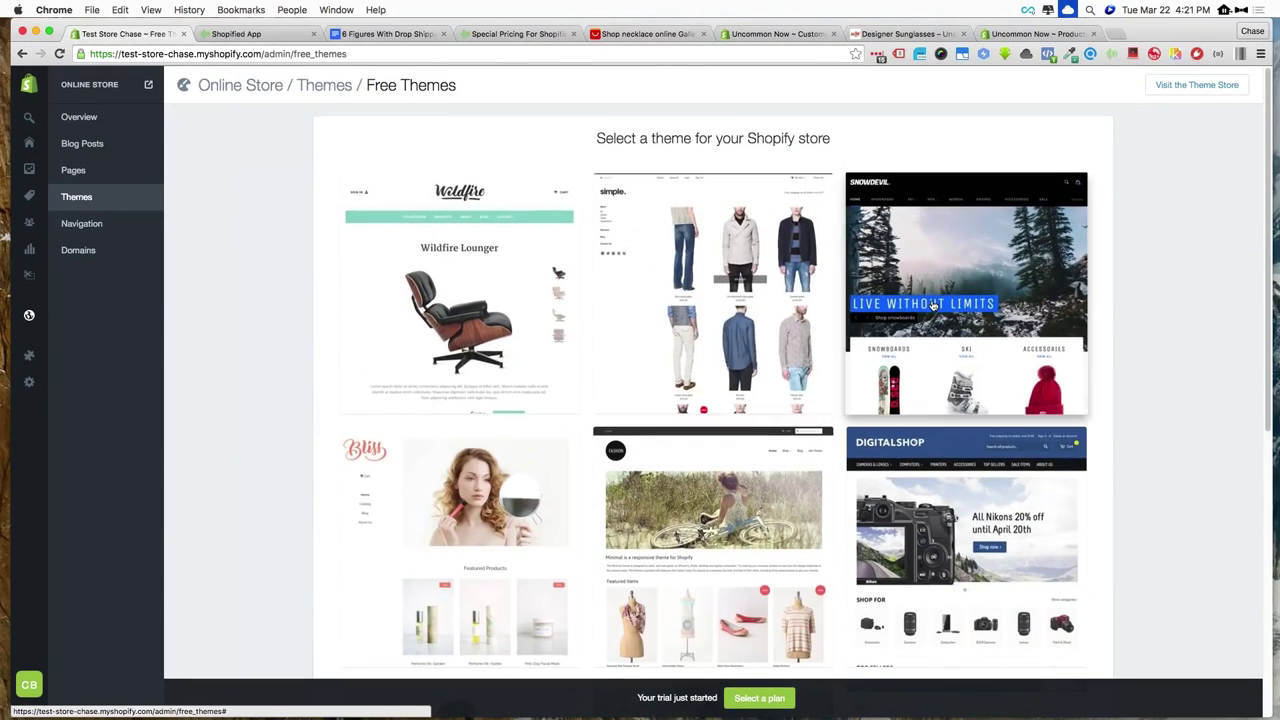
pyautogui.scroll(-4, 932, 303)
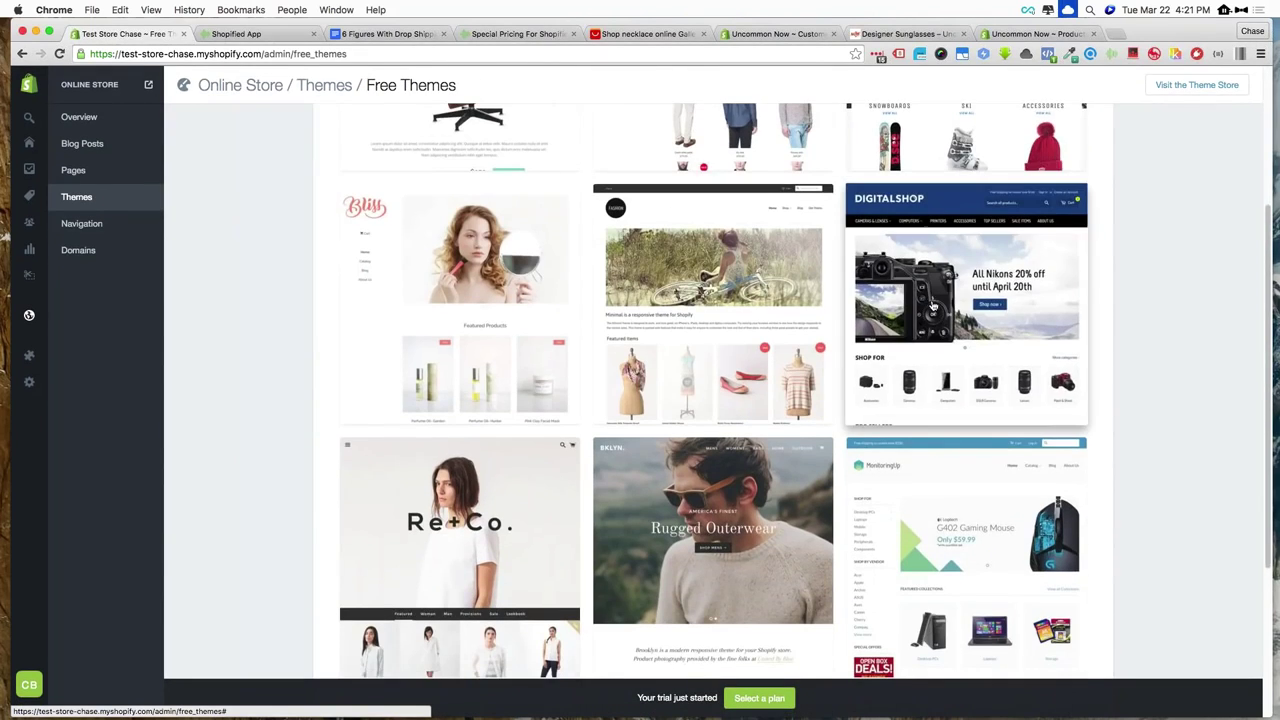
pyautogui.scroll(4, 932, 303)
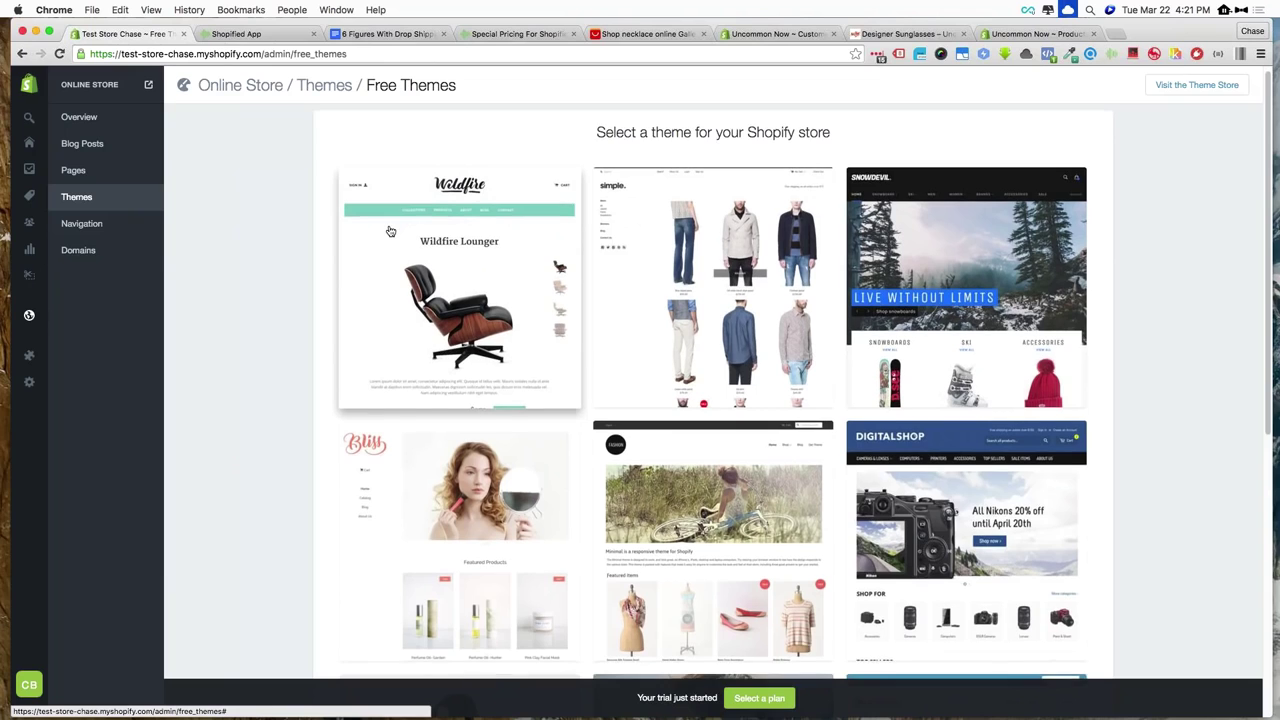
pyautogui.scroll(-2, 400, 228)
pyautogui.scroll(-5, 390, 231)
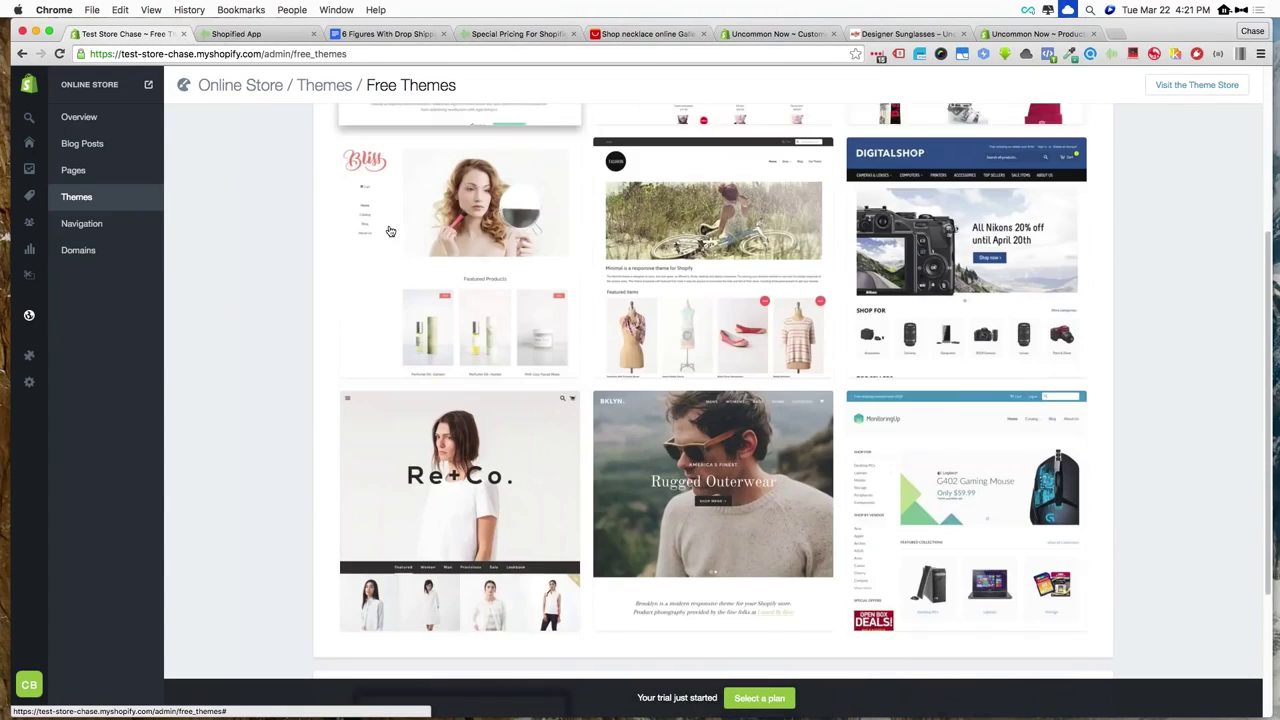
pyautogui.scroll(-4, 431, 222)
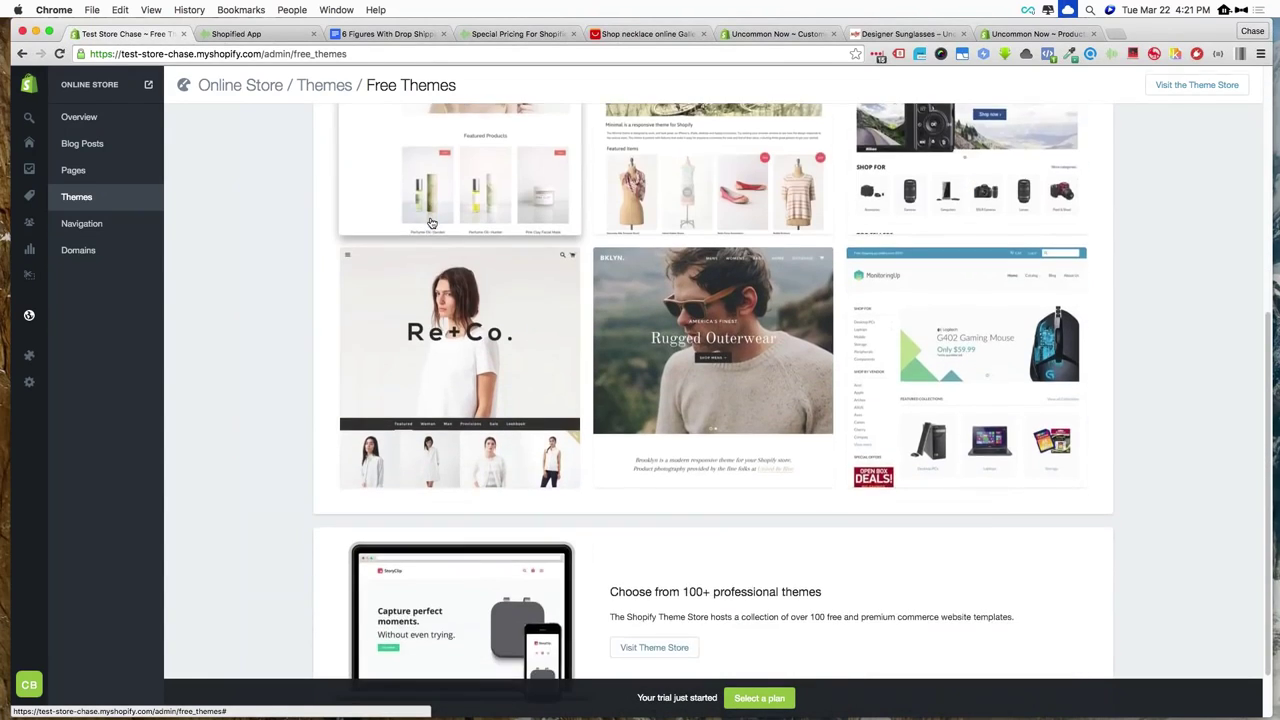
pyautogui.scroll(6, 431, 222)
pyautogui.scroll(-5, 431, 222)
pyautogui.scroll(9, 431, 222)
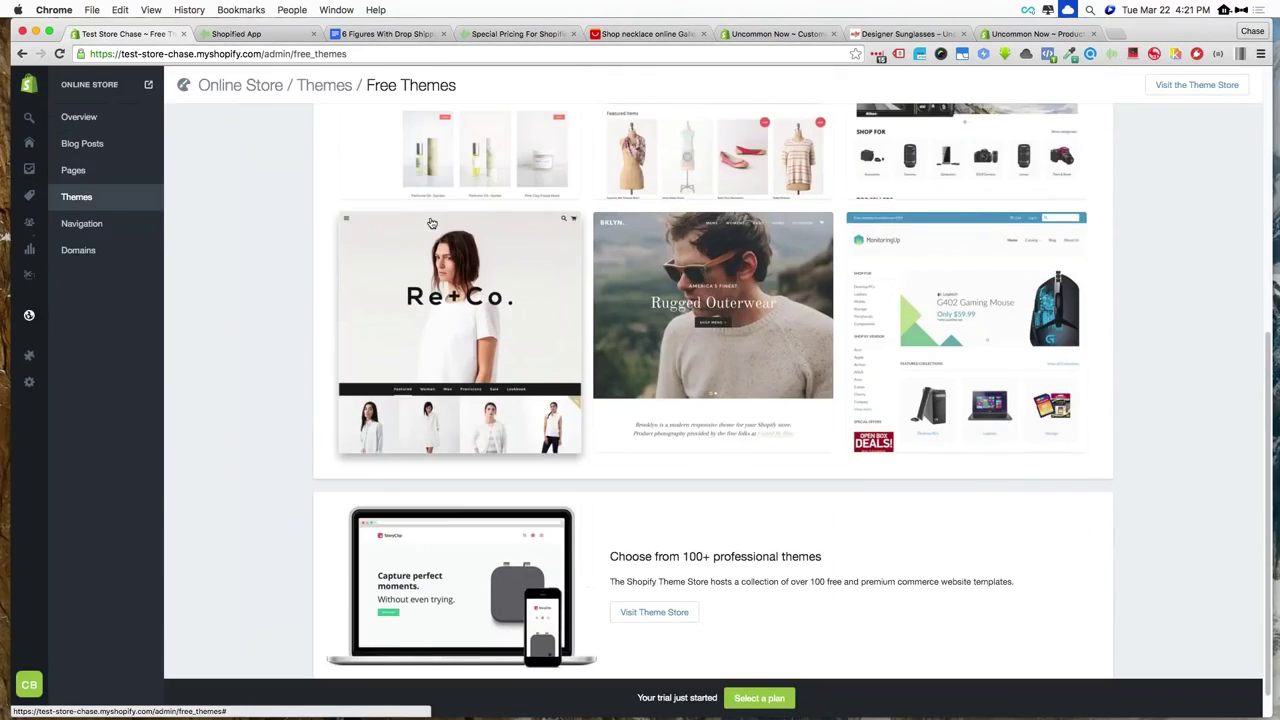
pyautogui.scroll(-10, 431, 222)
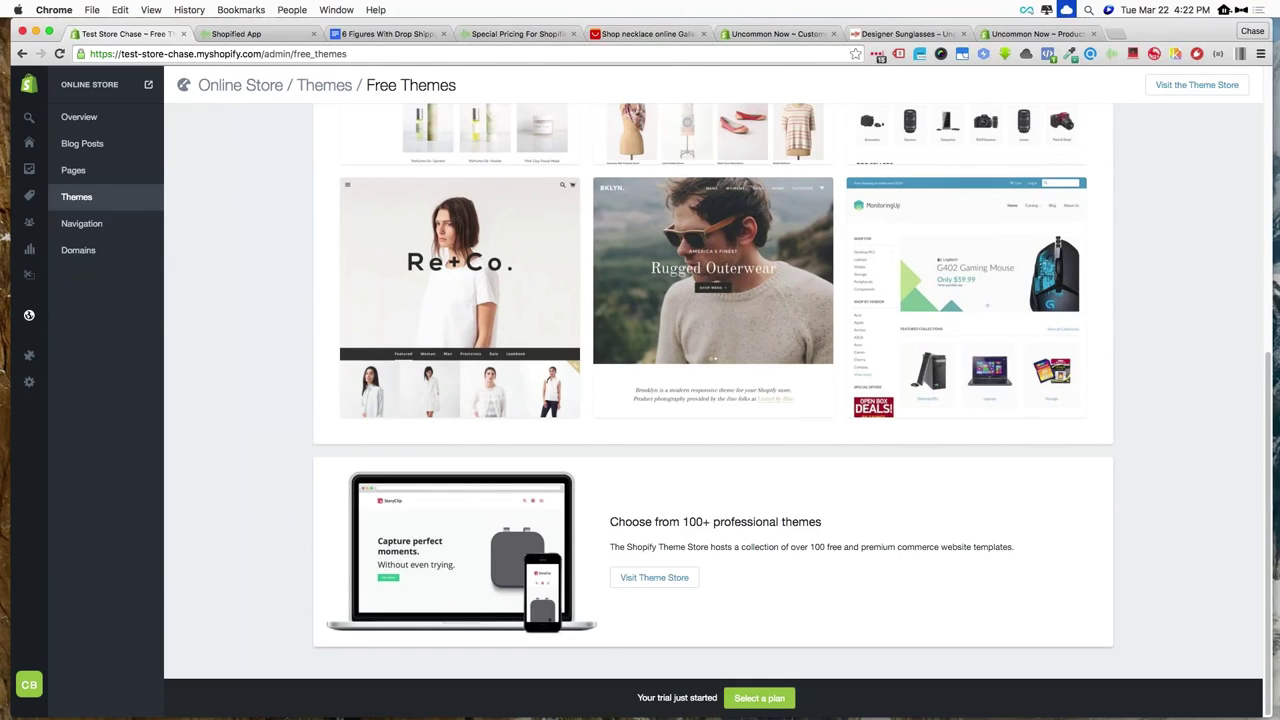
pyautogui.scroll(10, 488, 317)
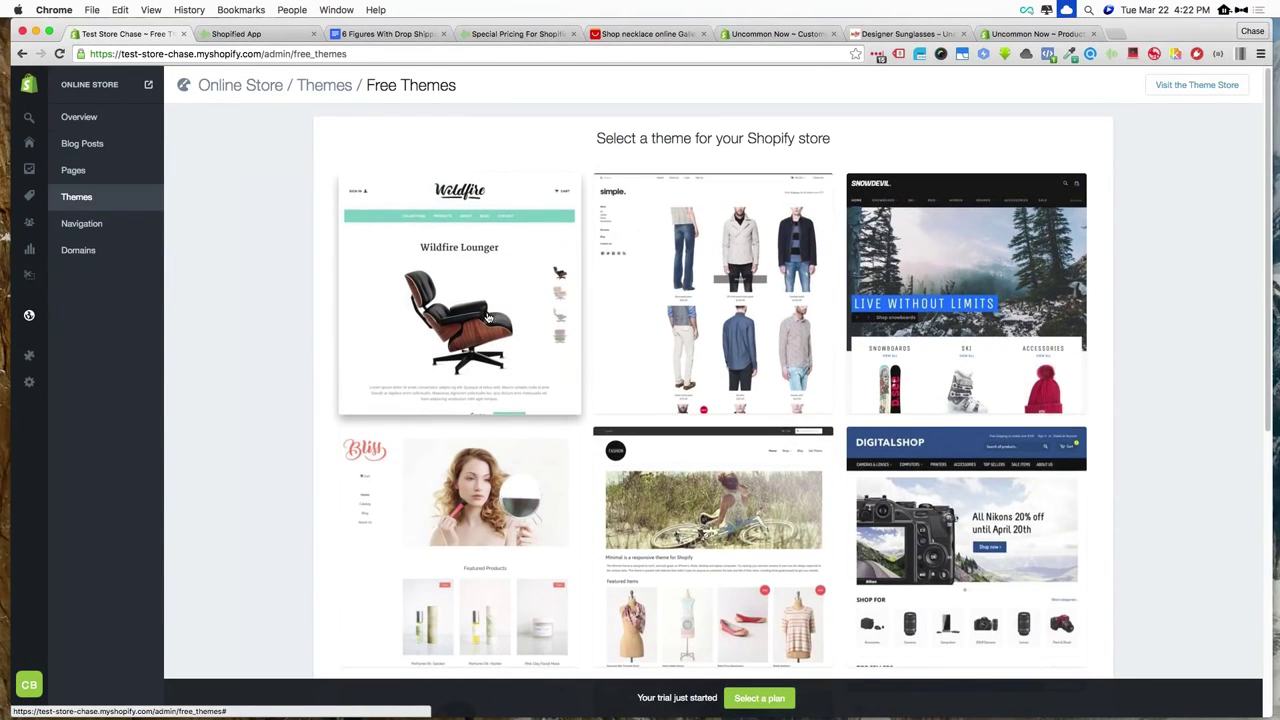
pyautogui.scroll(-3, 488, 317)
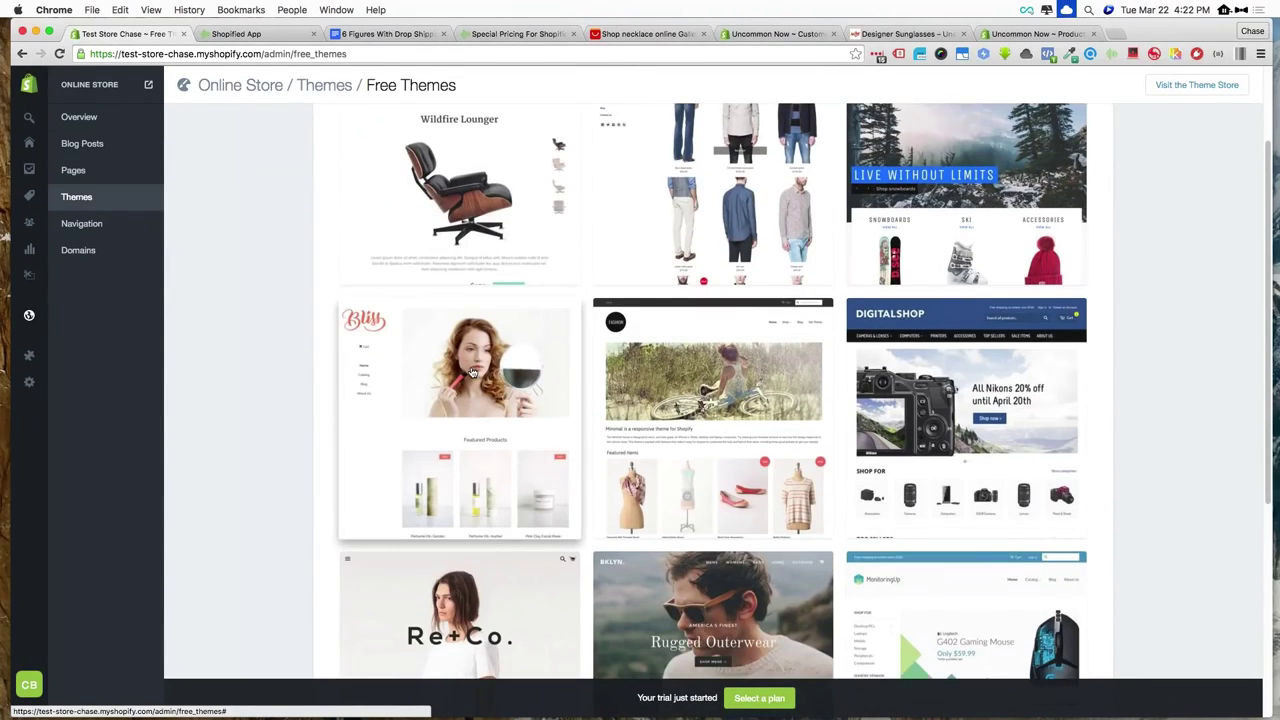
# Open the Pop theme details, scroll through its Bliss demo store, then close the demo tab
pyautogui.click(472, 372)
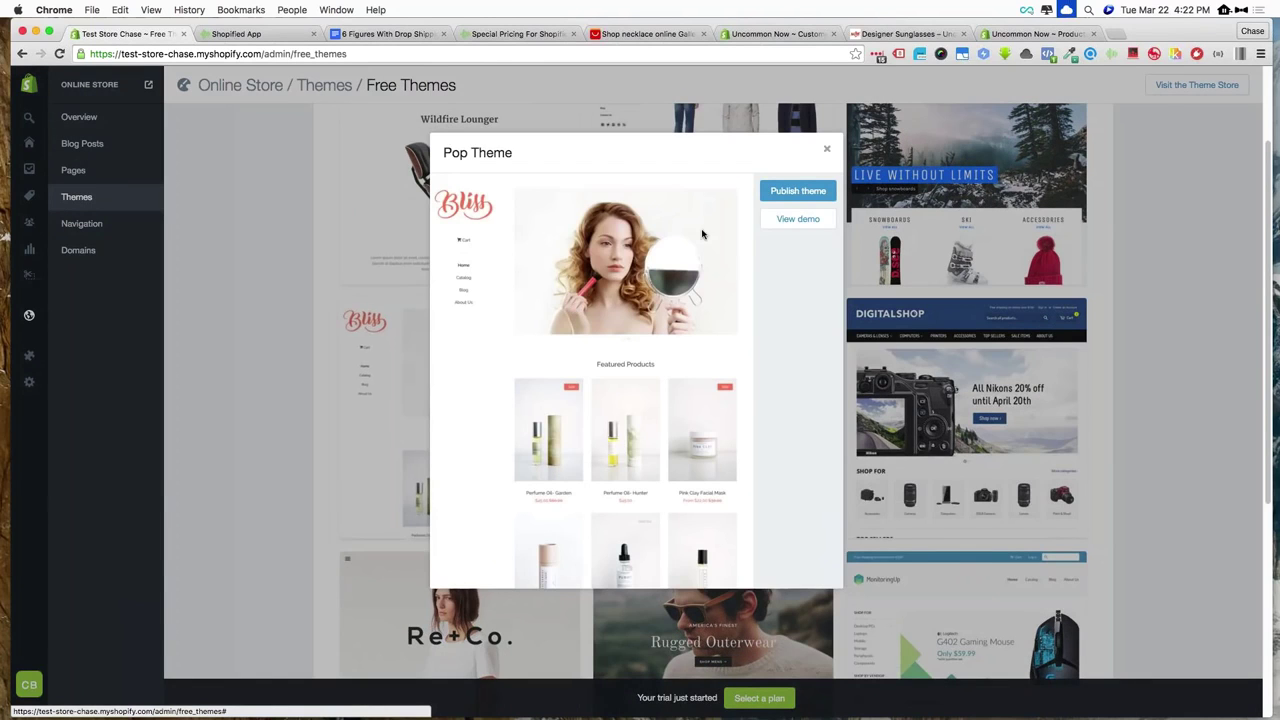
pyautogui.click(797, 219)
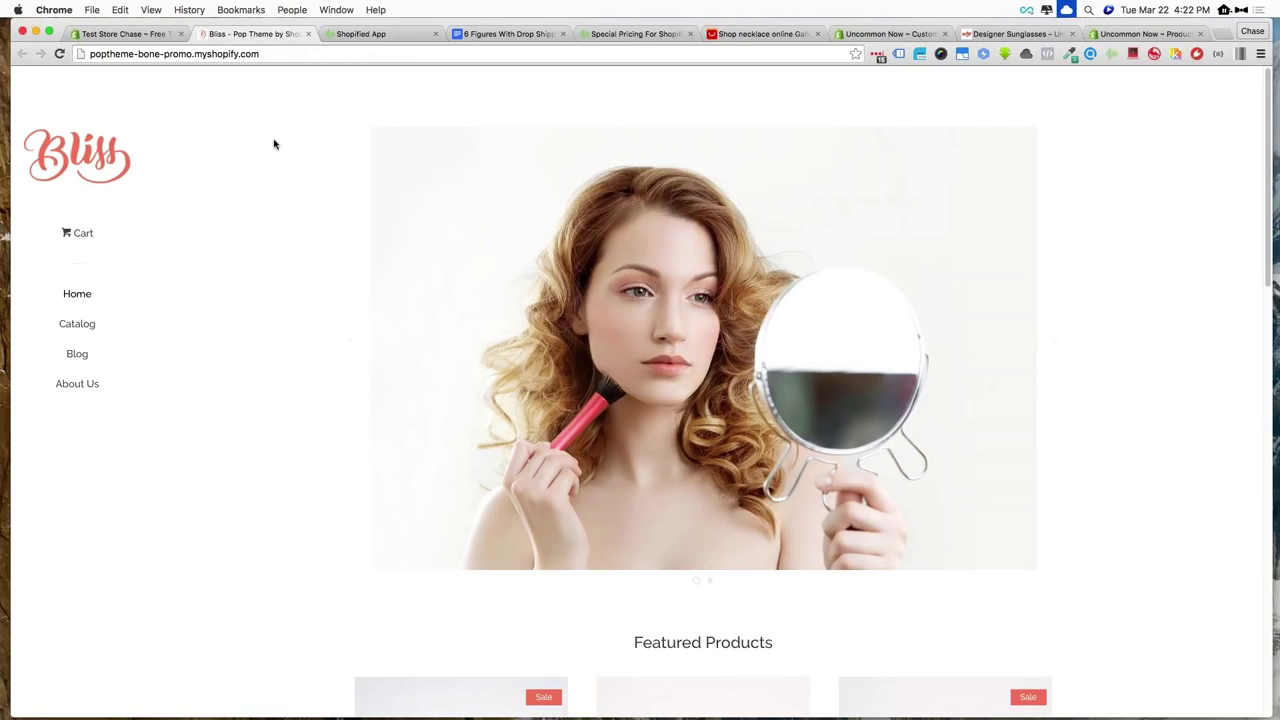
pyautogui.scroll(-3, 274, 145)
pyautogui.scroll(-10, 274, 145)
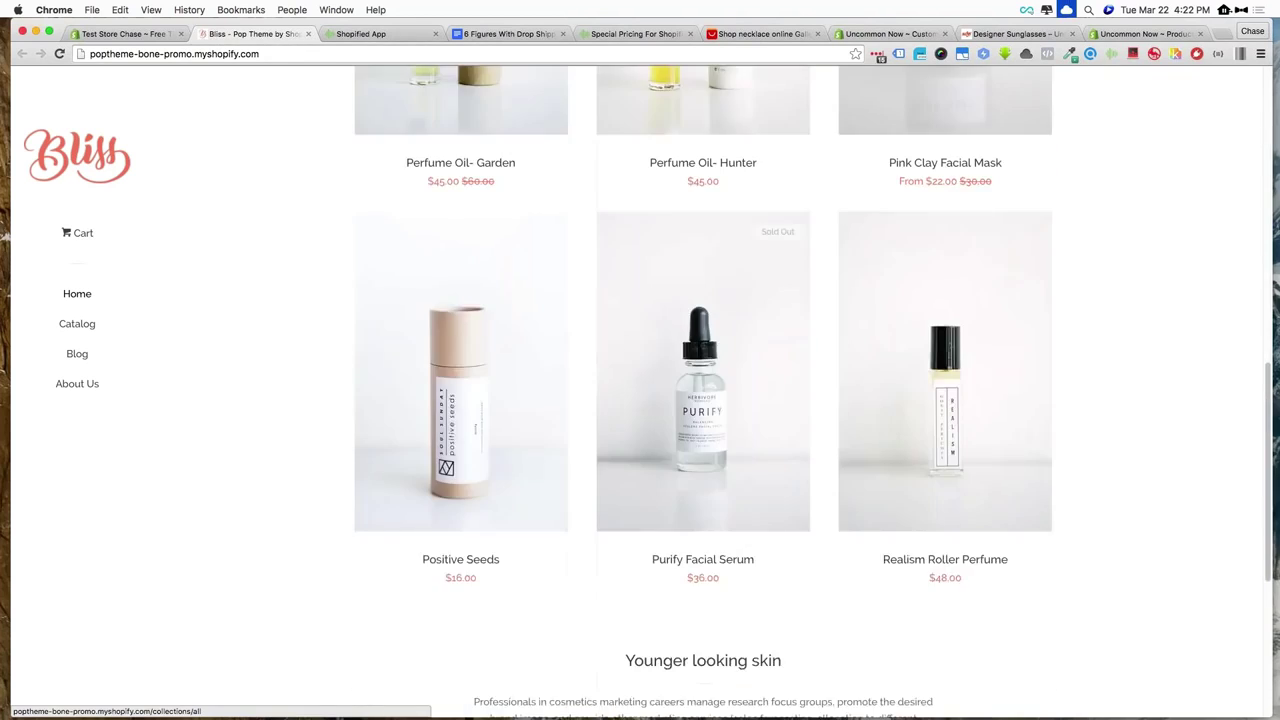
pyautogui.scroll(12, 703, 380)
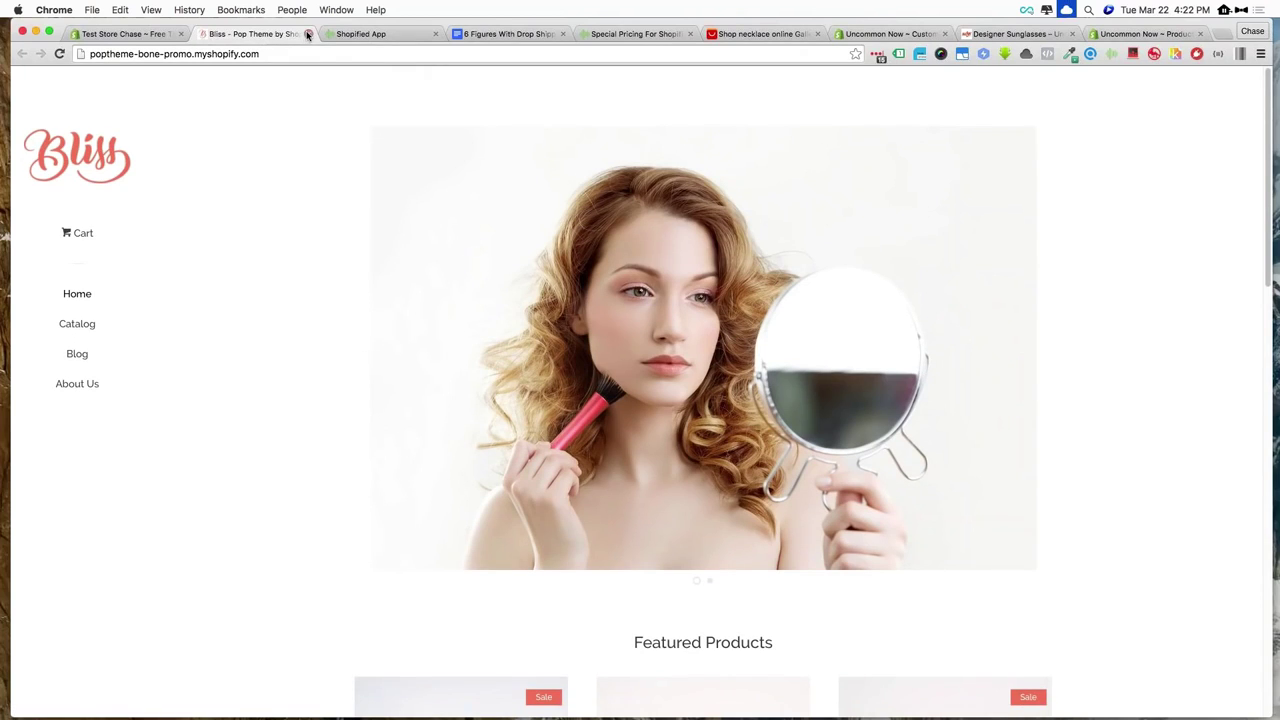
pyautogui.click(308, 34)
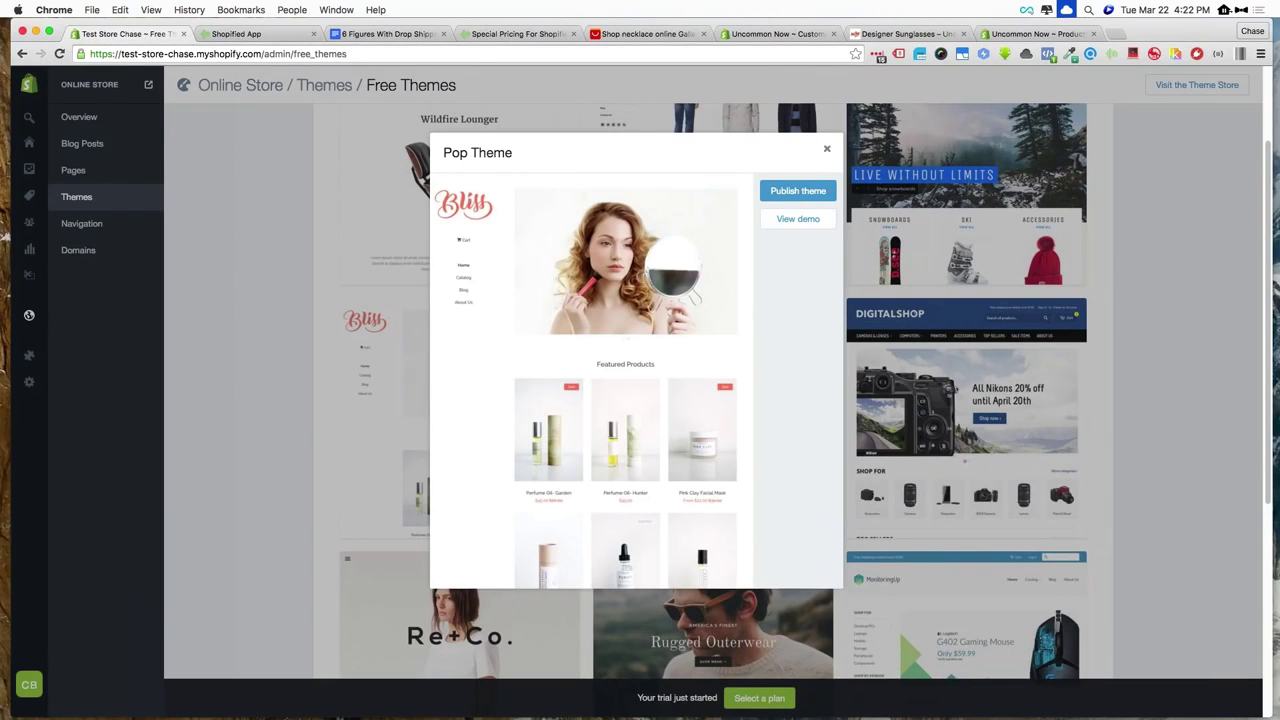
# Dismiss the Pop preview and publish the free Simple theme as Test Store Chase's live theme
pyautogui.click(827, 148)
pyautogui.scroll(2, 830, 150)
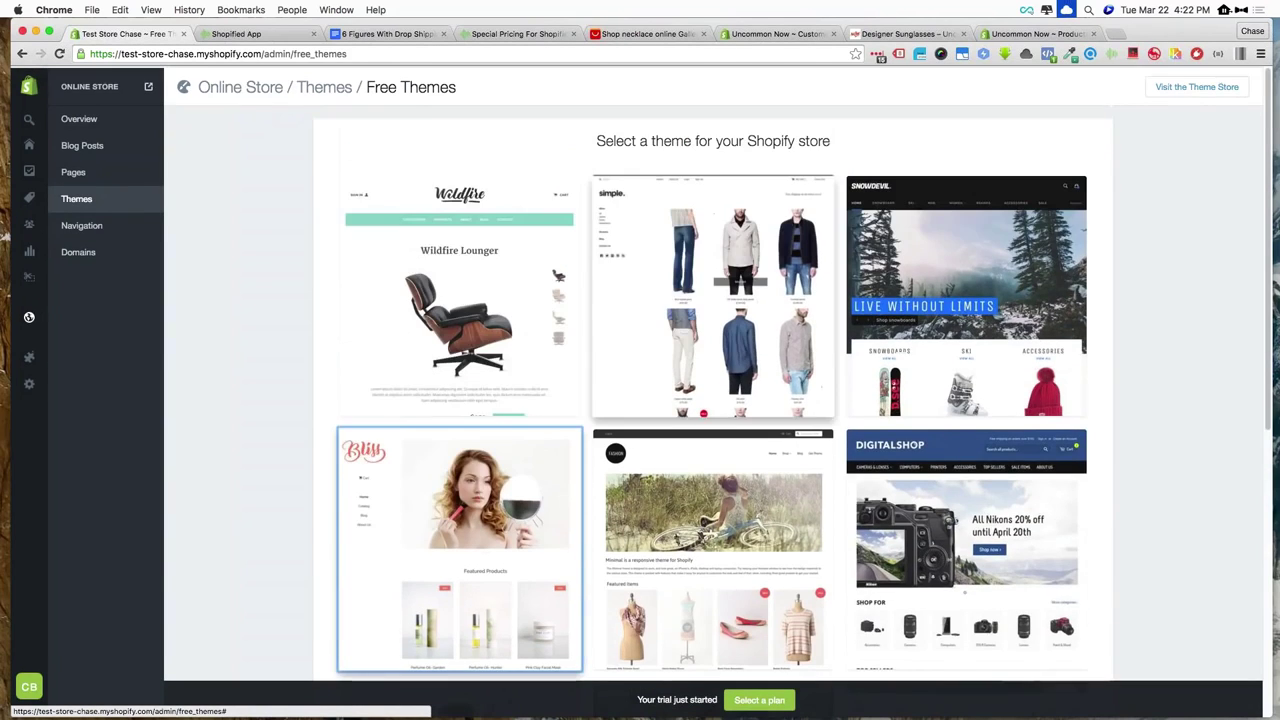
pyautogui.scroll(-5, 511, 307)
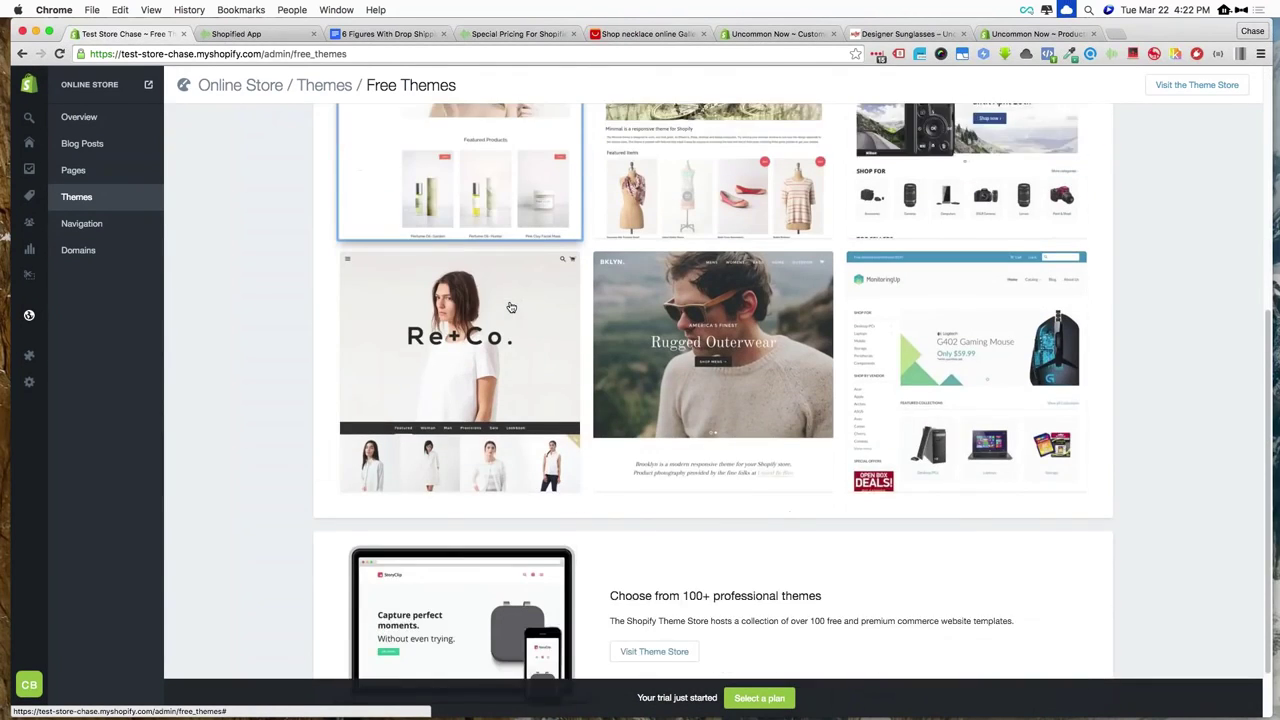
pyautogui.scroll(-1, 511, 307)
pyautogui.scroll(5, 511, 307)
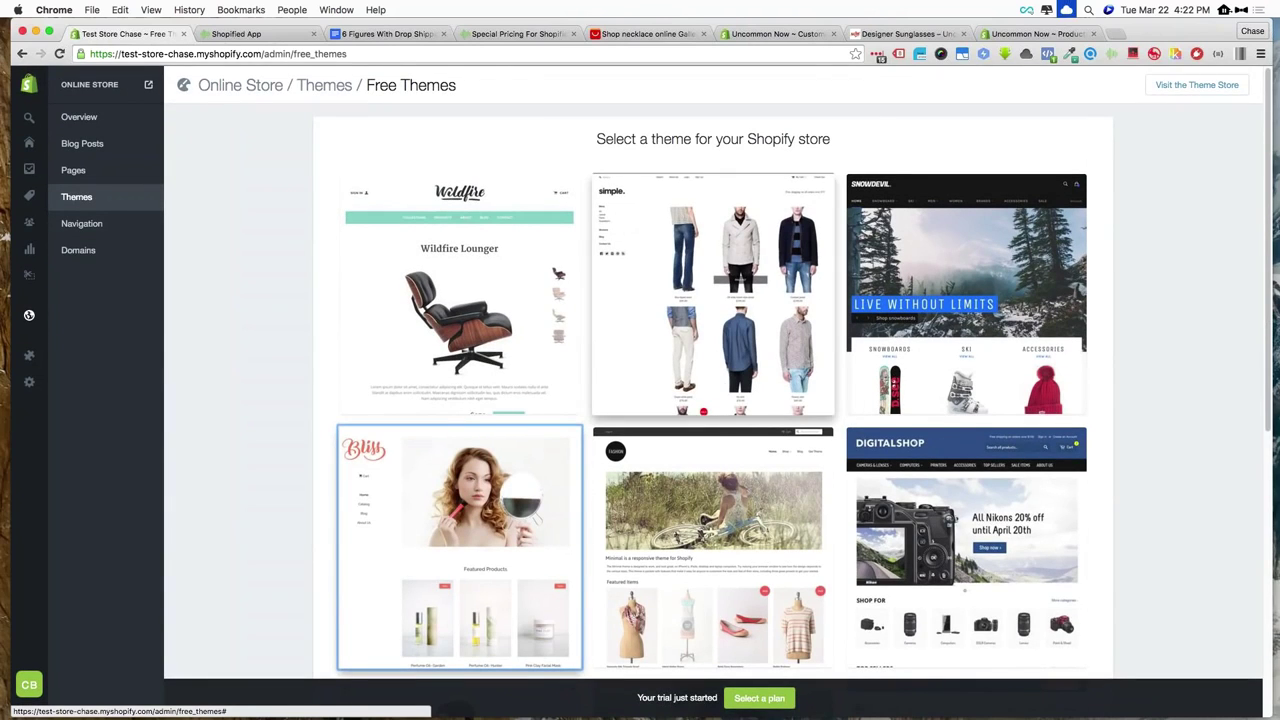
pyautogui.click(752, 270)
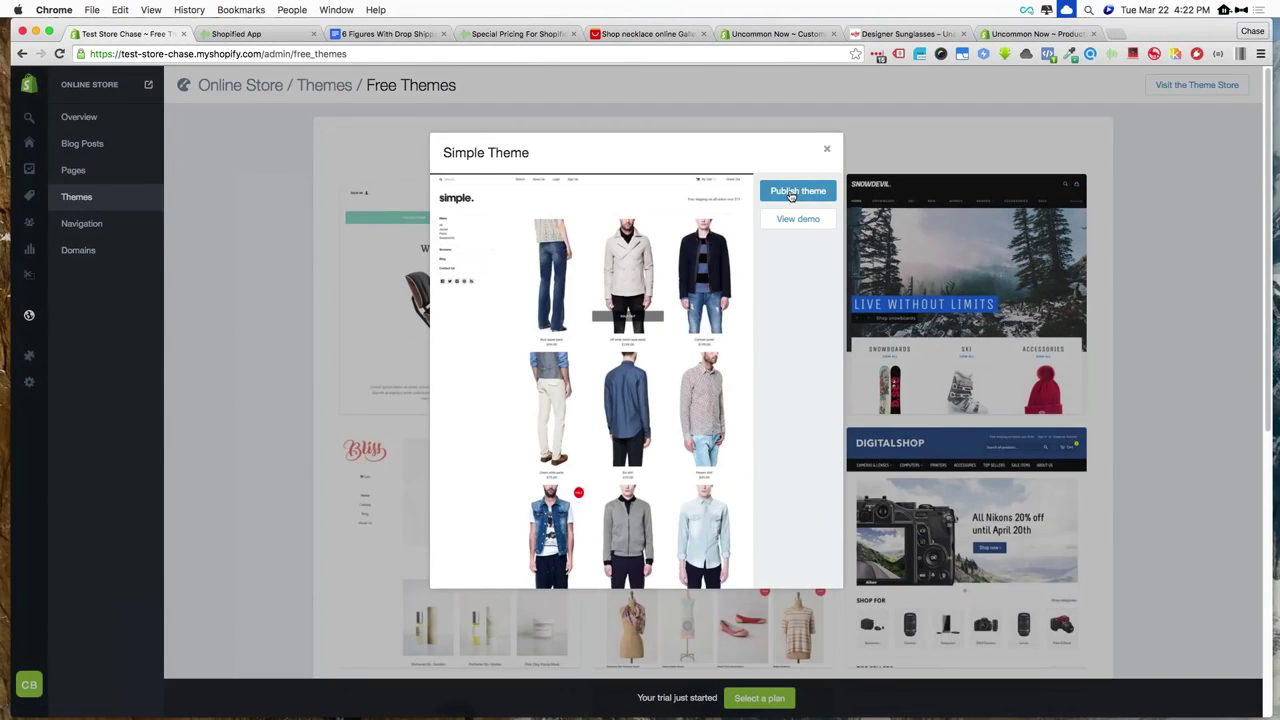
pyautogui.click(791, 192)
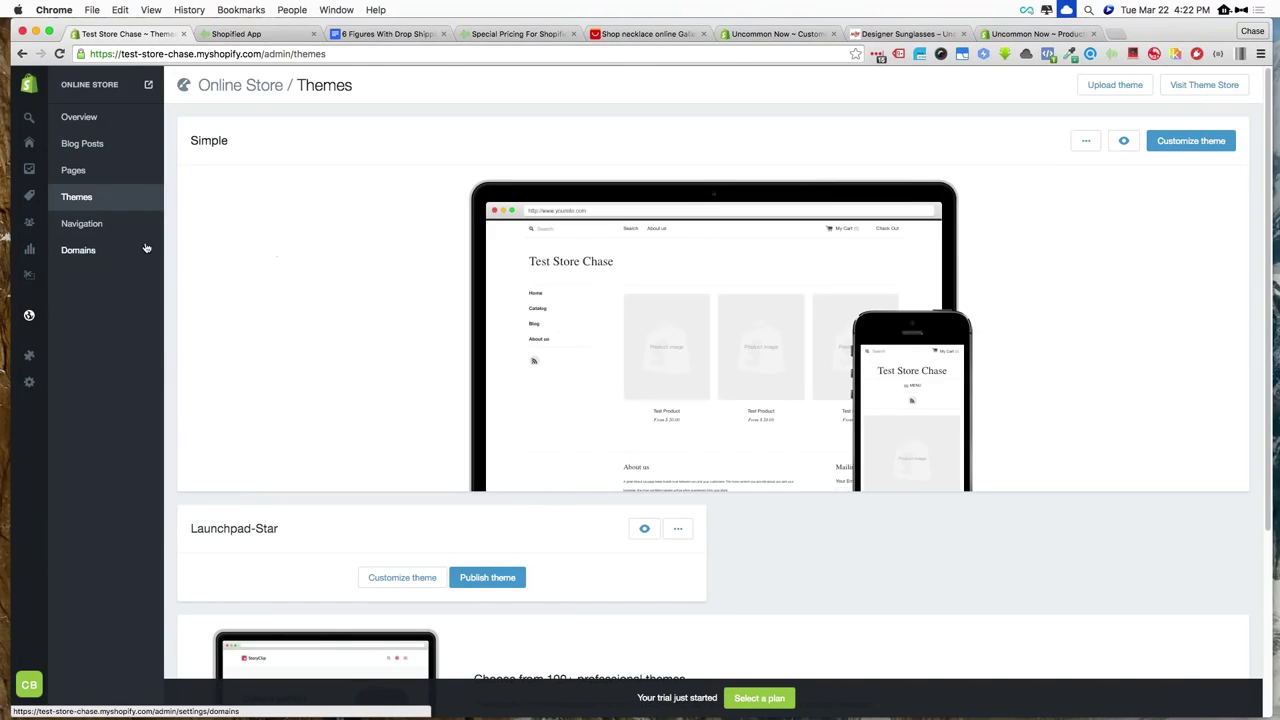
# View the live storefront in the Simple theme, comparing it against the Themes admin page
pyautogui.click(149, 87)
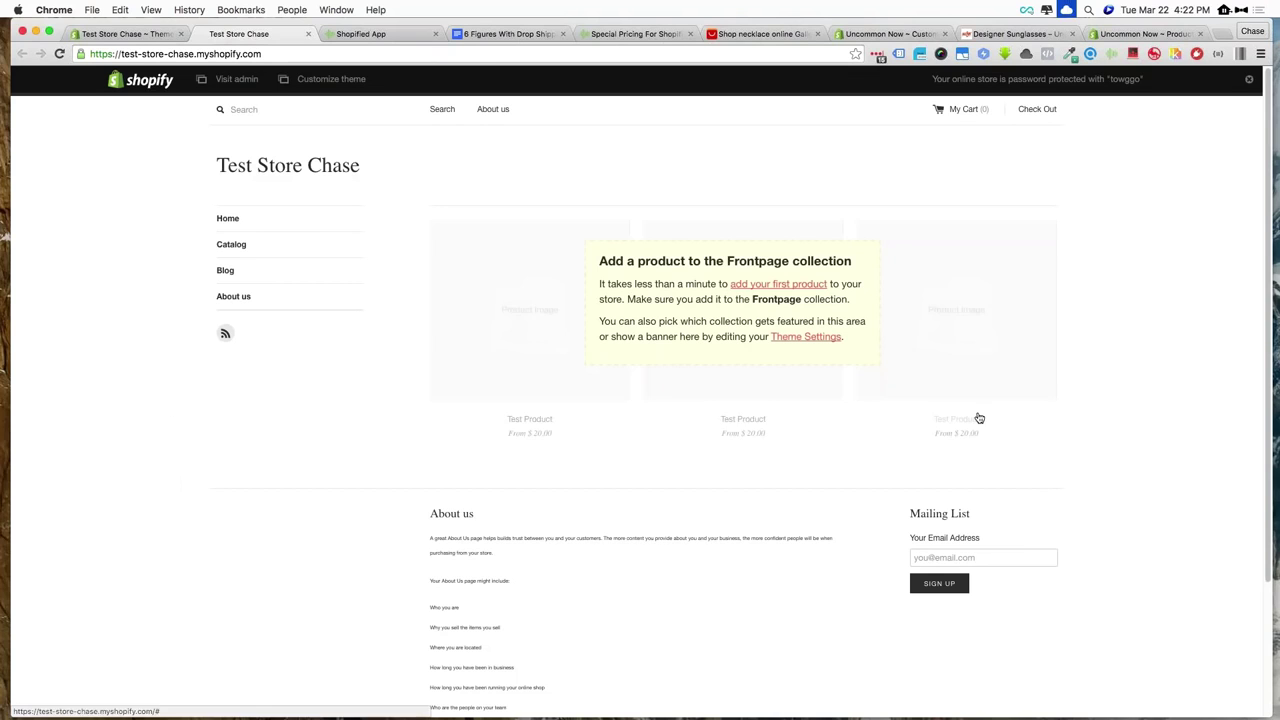
pyautogui.click(108, 35)
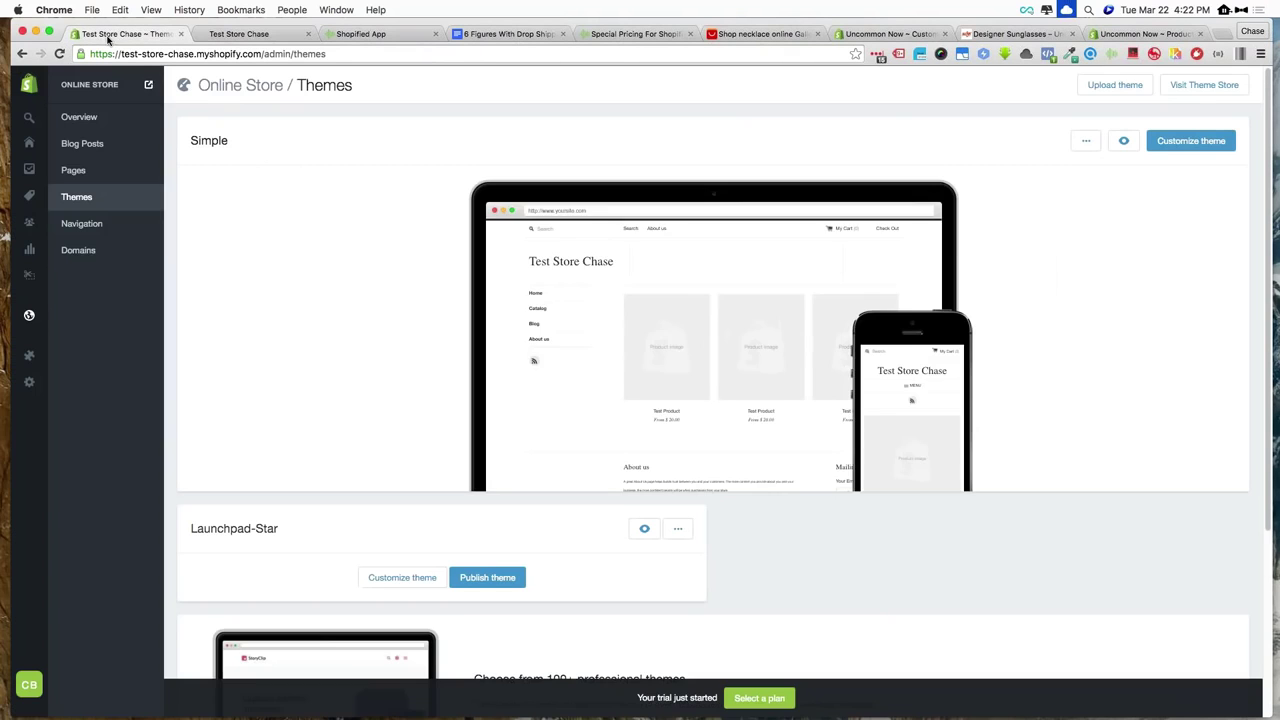
pyautogui.scroll(-5, 713, 340)
pyautogui.scroll(5, 713, 340)
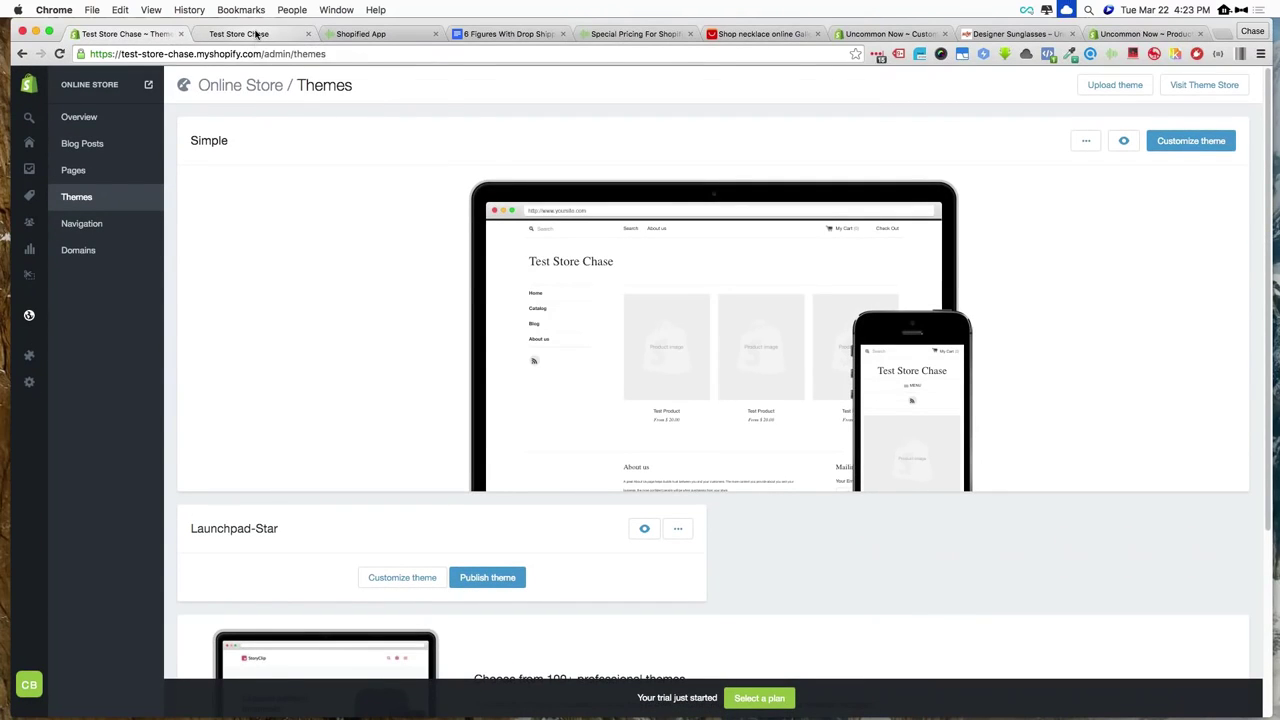
pyautogui.click(257, 35)
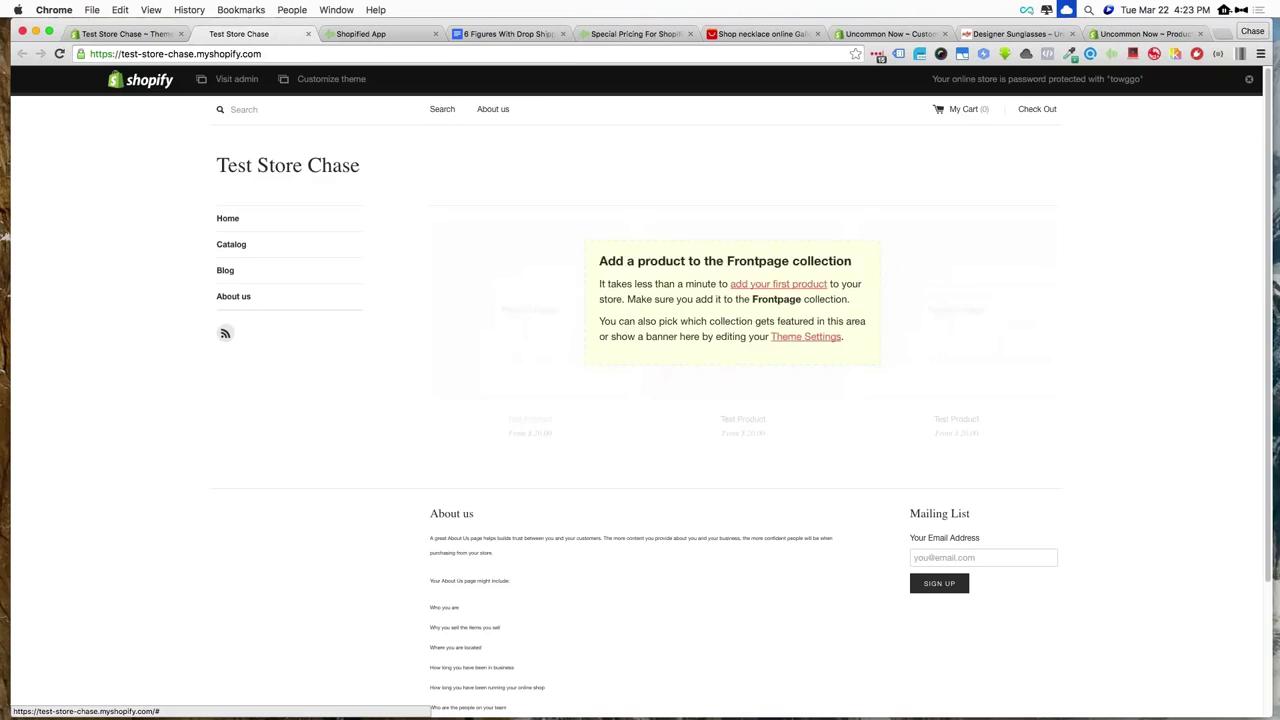
pyautogui.scroll(-4, 640, 390)
pyautogui.scroll(5, 640, 390)
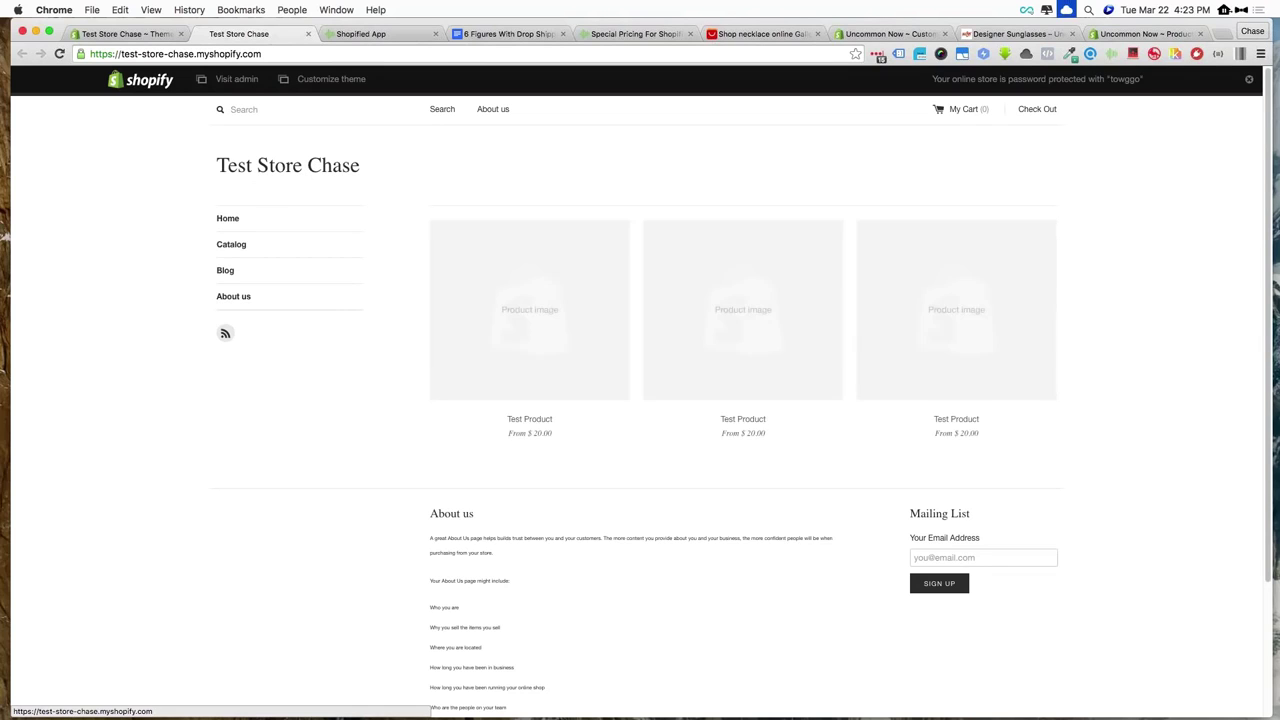
pyautogui.click(614, 37)
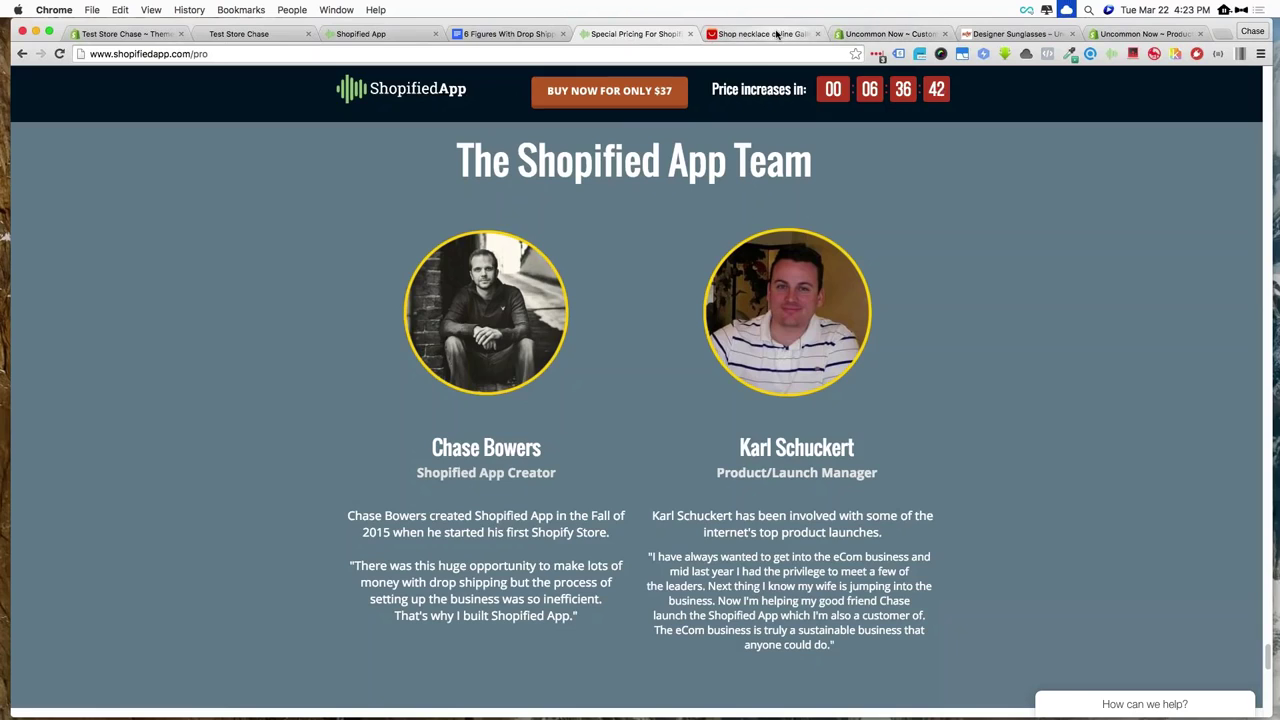
# Open the wish bottle, owl pendant and Bohemian beaded necklace listings in background tabs
pyautogui.click(777, 35)
pyautogui.scroll(-3, 1189, 282)
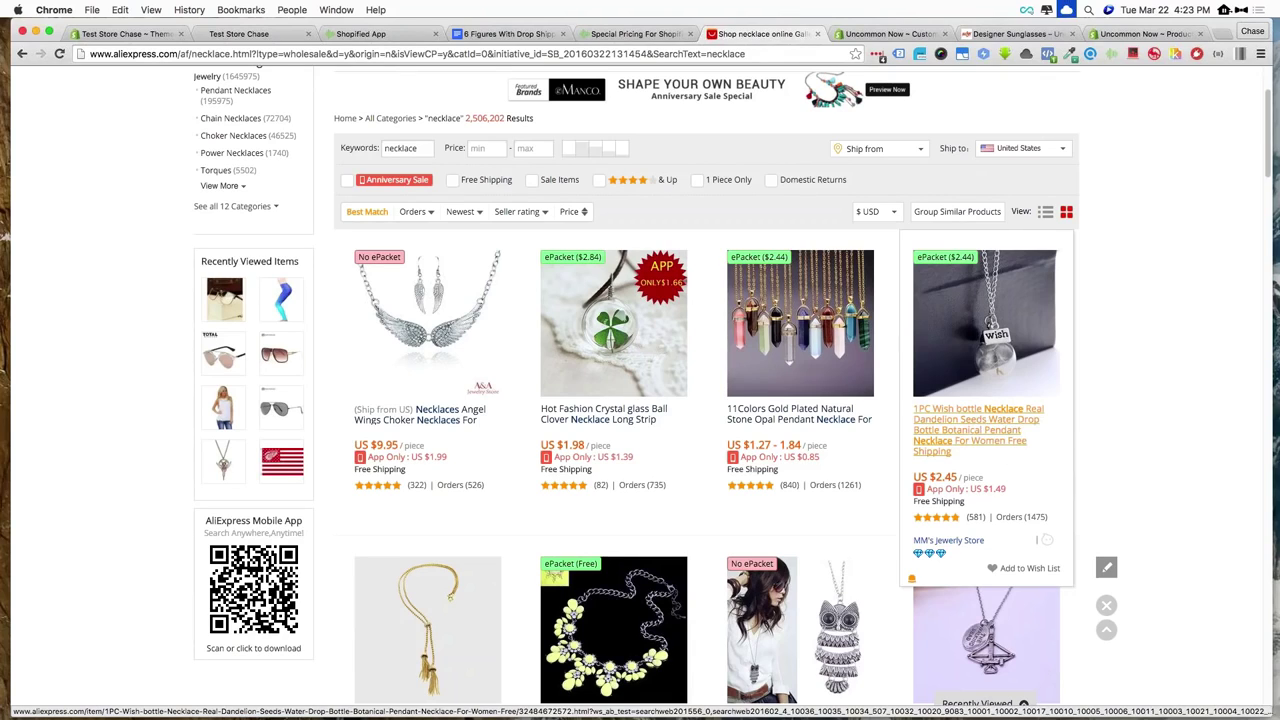
pyautogui.keyDown('super'); pyautogui.click(965, 414); pyautogui.keyUp('super')
pyautogui.scroll(-1, 796, 358)
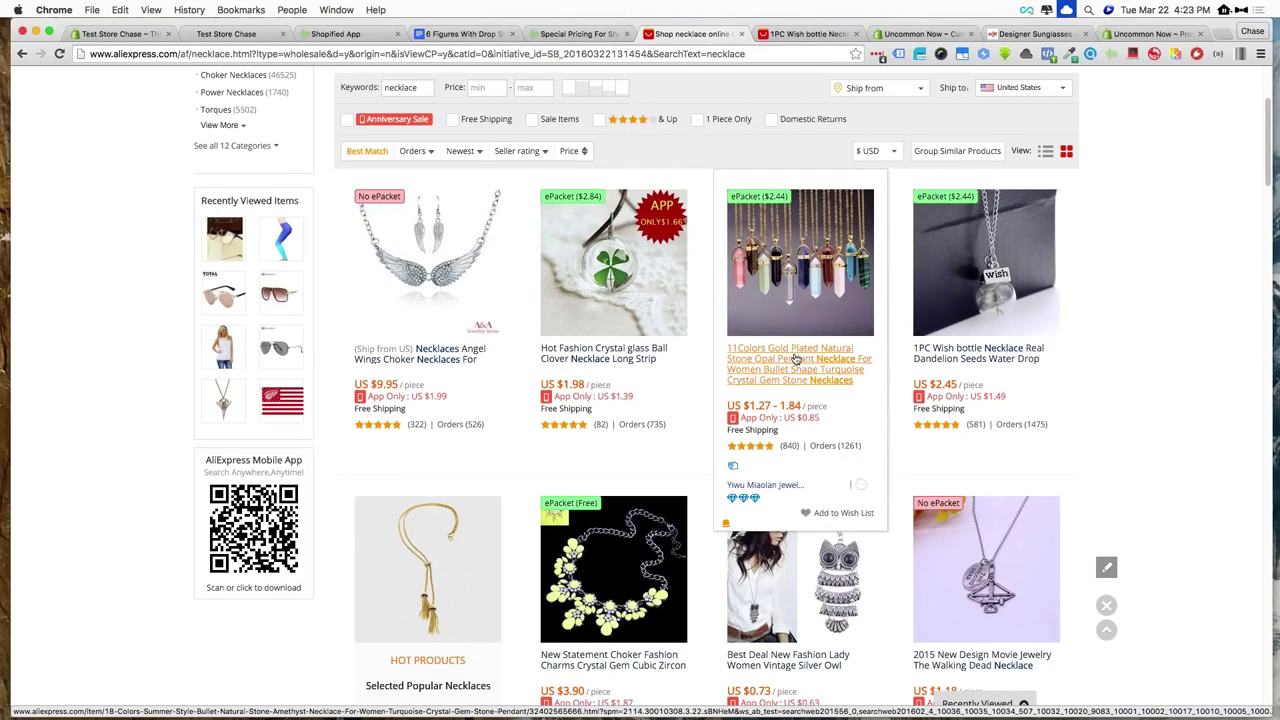
pyautogui.scroll(-1, 796, 358)
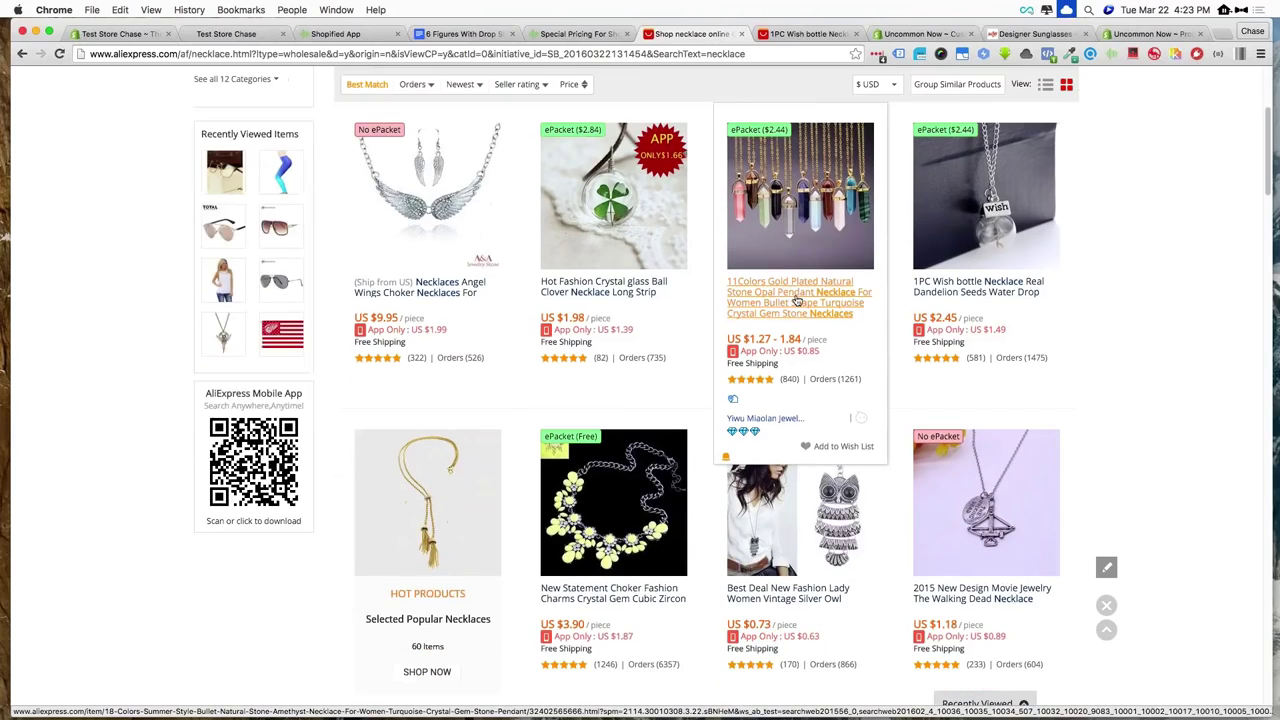
pyautogui.scroll(-1, 796, 300)
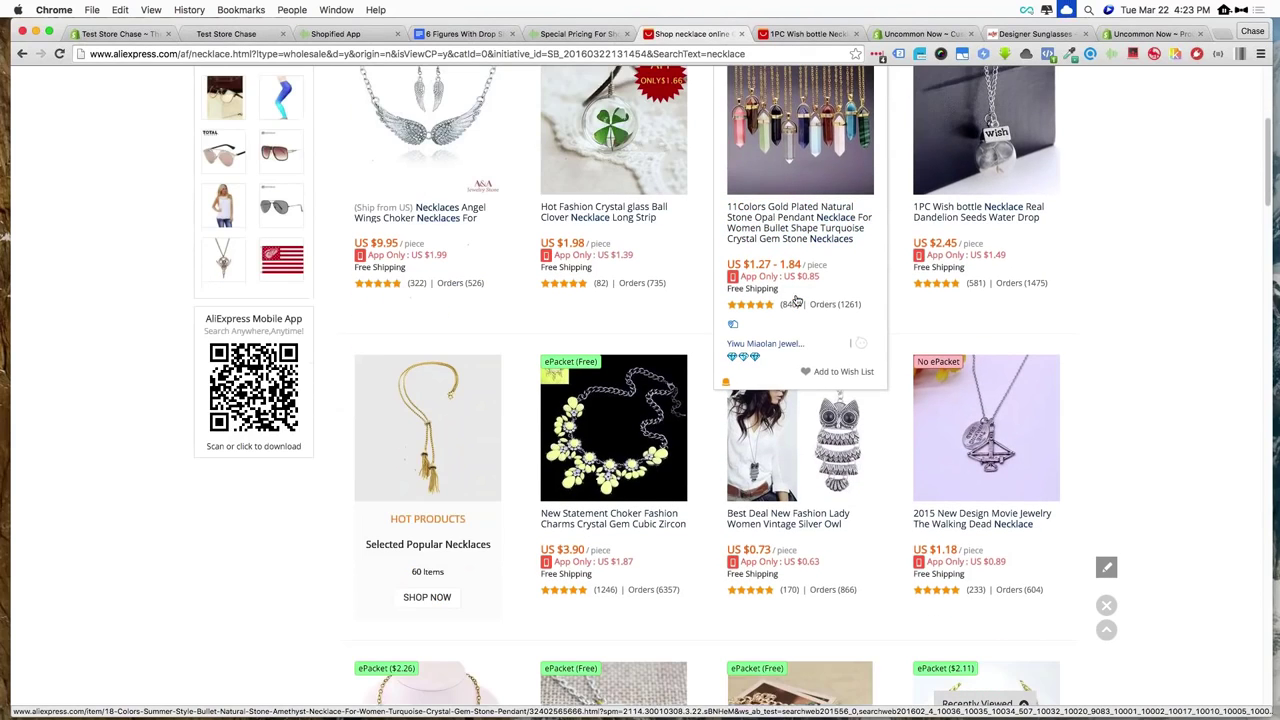
pyautogui.keyDown('super'); pyautogui.click(790, 520); pyautogui.keyUp('super')
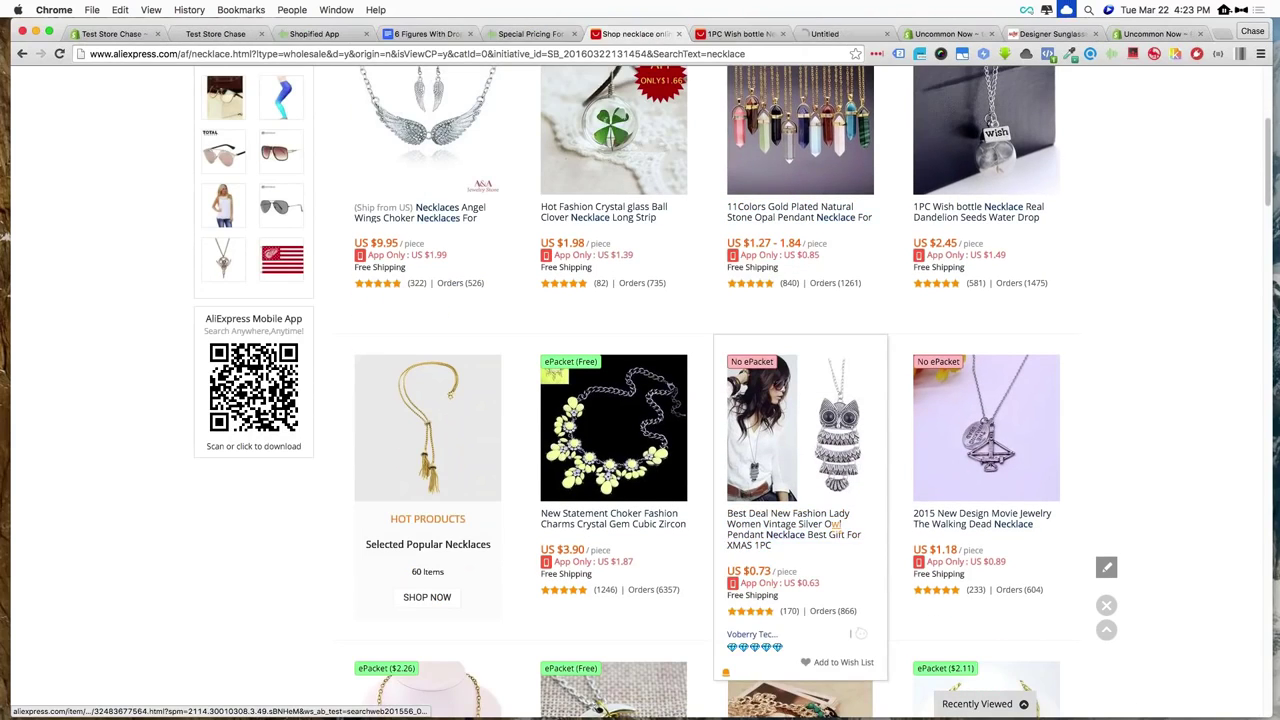
pyautogui.scroll(-5, 1120, 410)
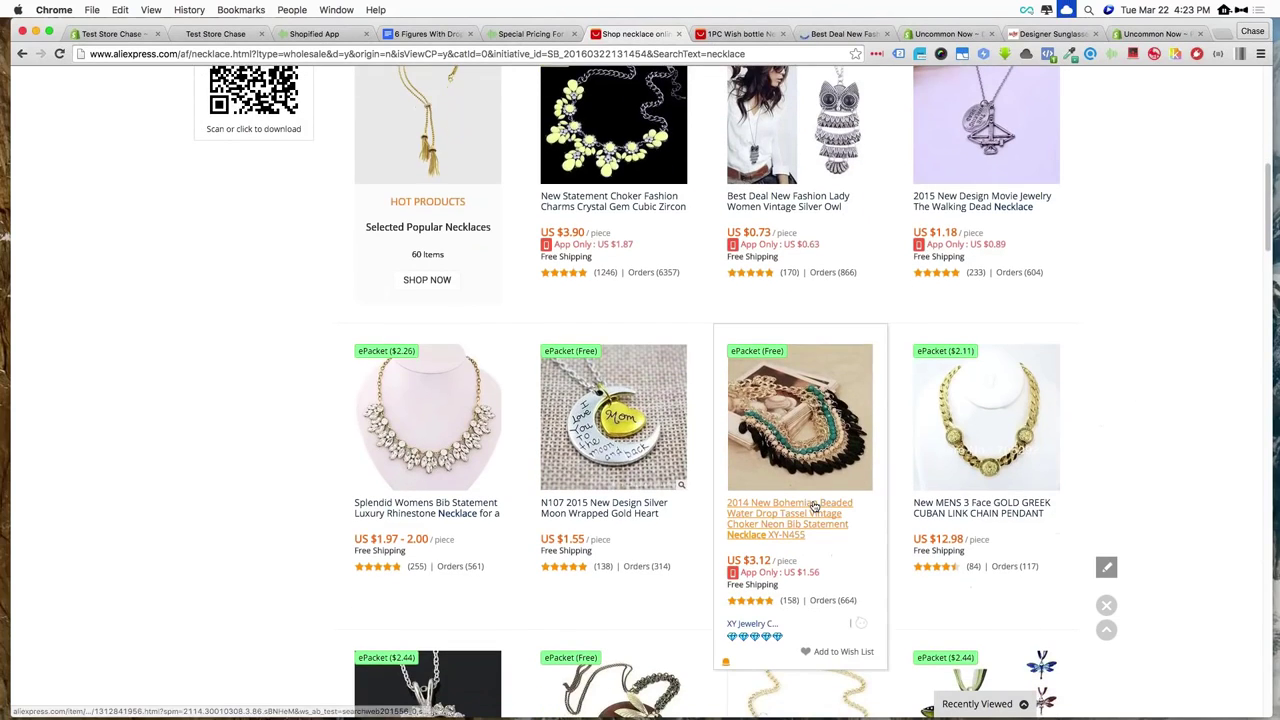
pyautogui.keyDown('super'); pyautogui.click(813, 511); pyautogui.keyUp('super')
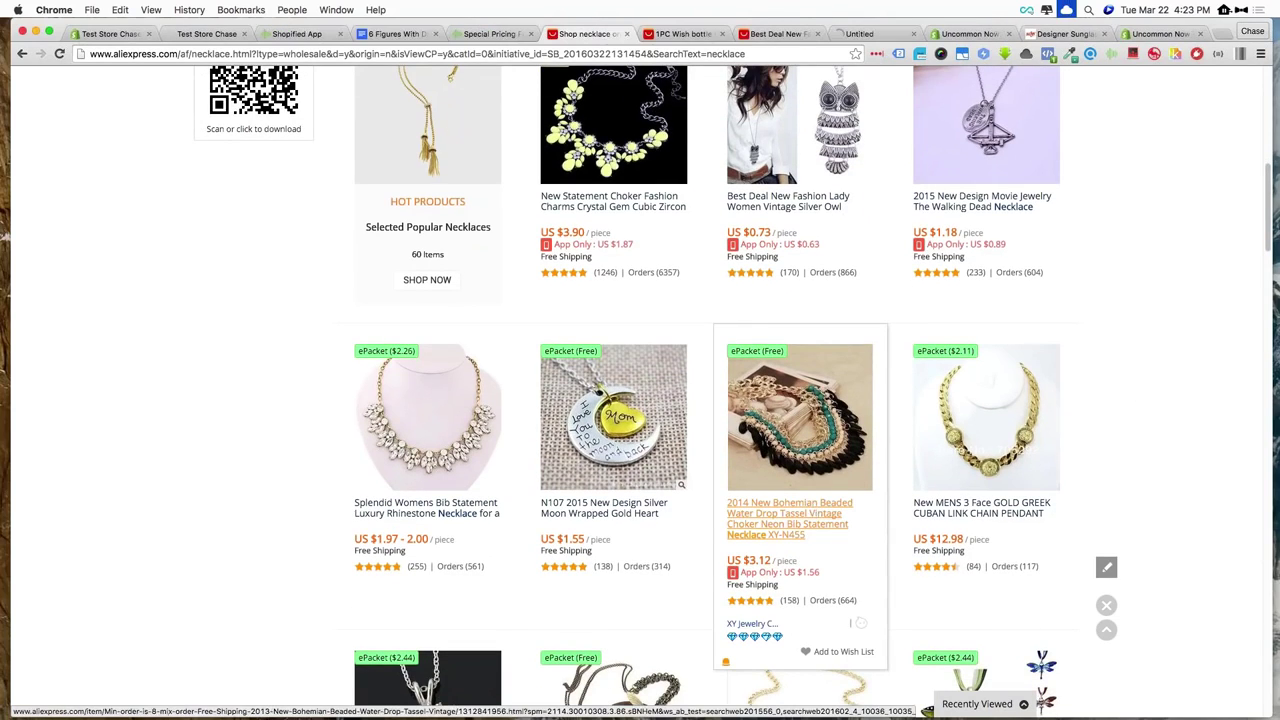
# Open the silver moon and Mom heart necklace listings, then bring up the wish bottle page
pyautogui.keyDown('super'); pyautogui.click(591, 514); pyautogui.keyUp('super')
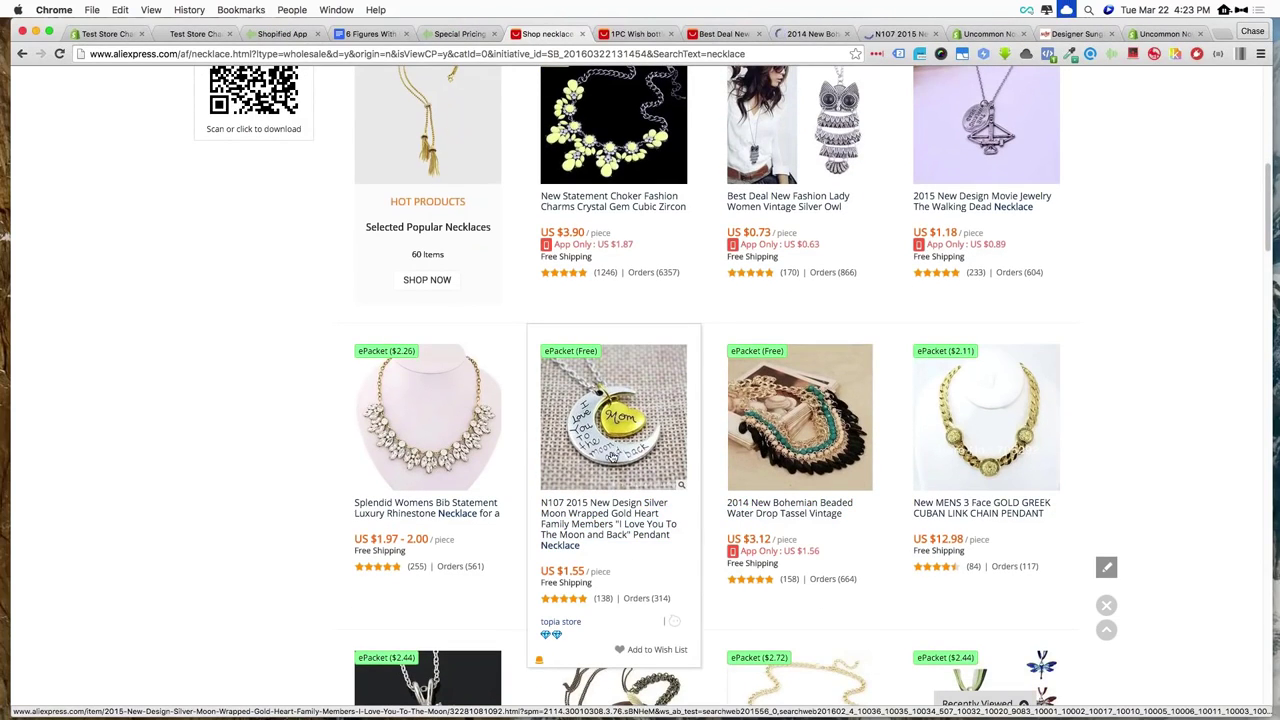
pyautogui.scroll(-3, 613, 456)
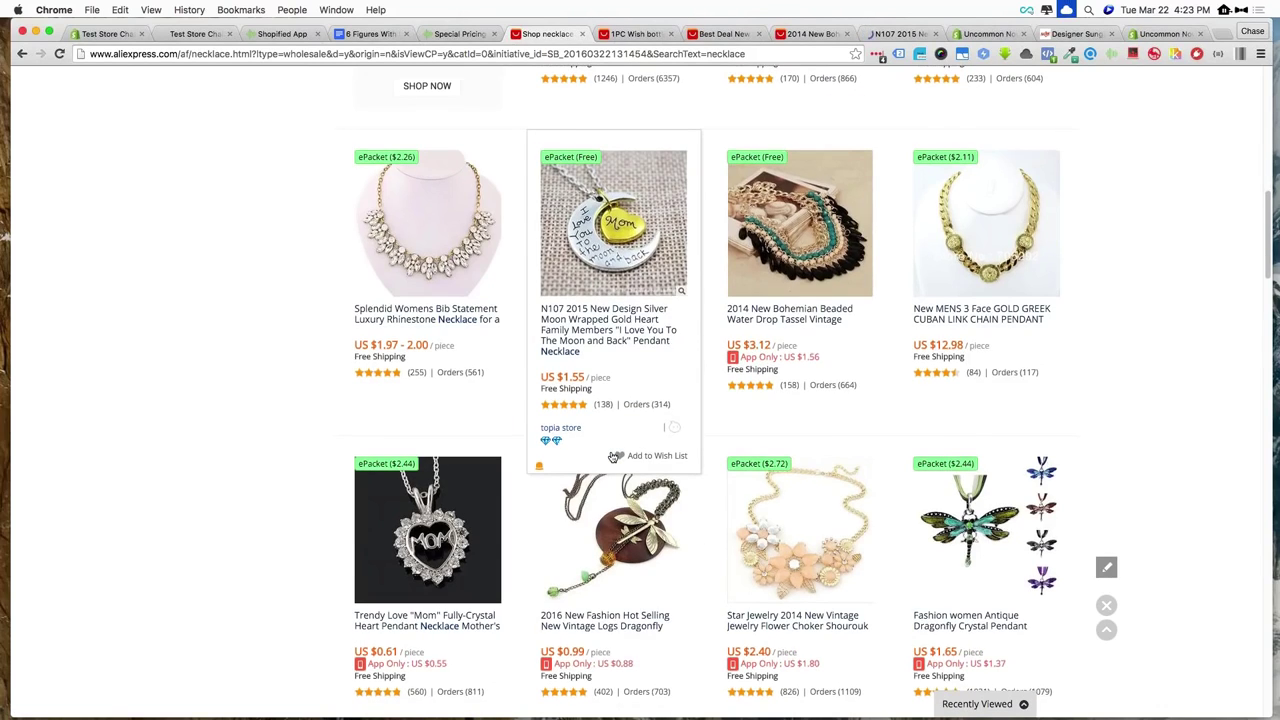
pyautogui.scroll(-3, 613, 456)
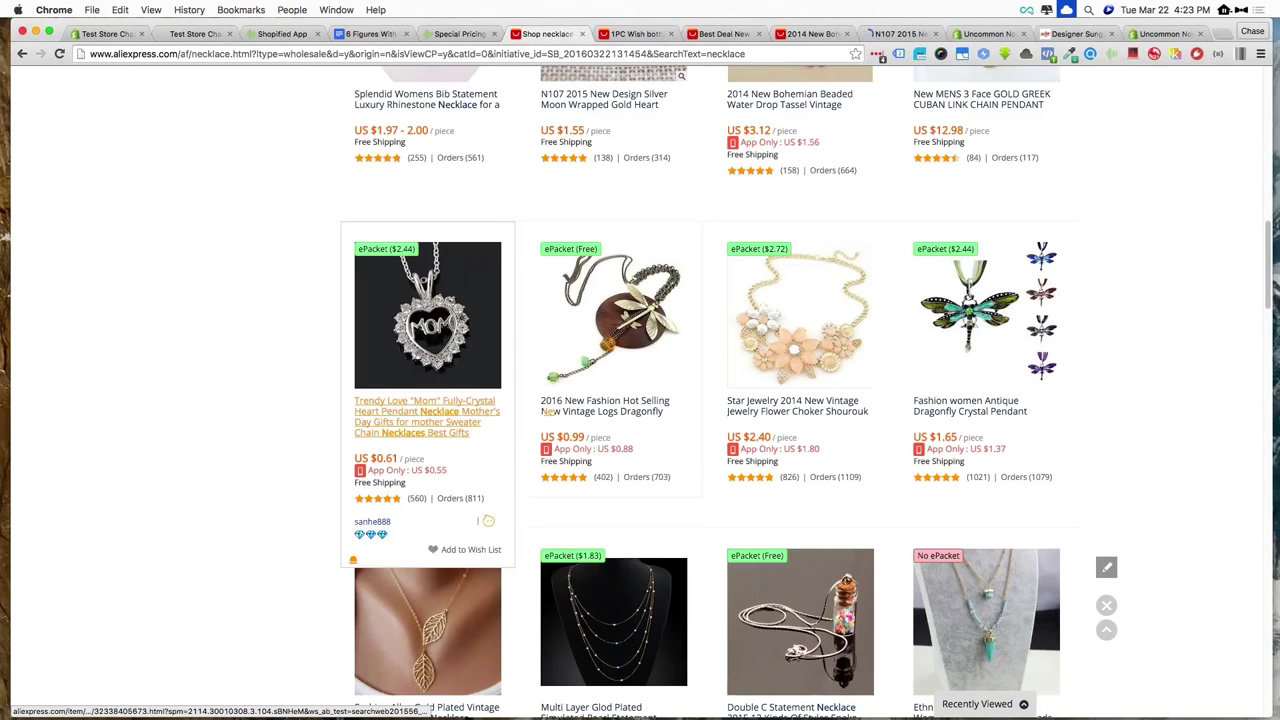
pyautogui.keyDown('super'); pyautogui.click(440, 405); pyautogui.keyUp('super')
pyautogui.scroll(15, 440, 405)
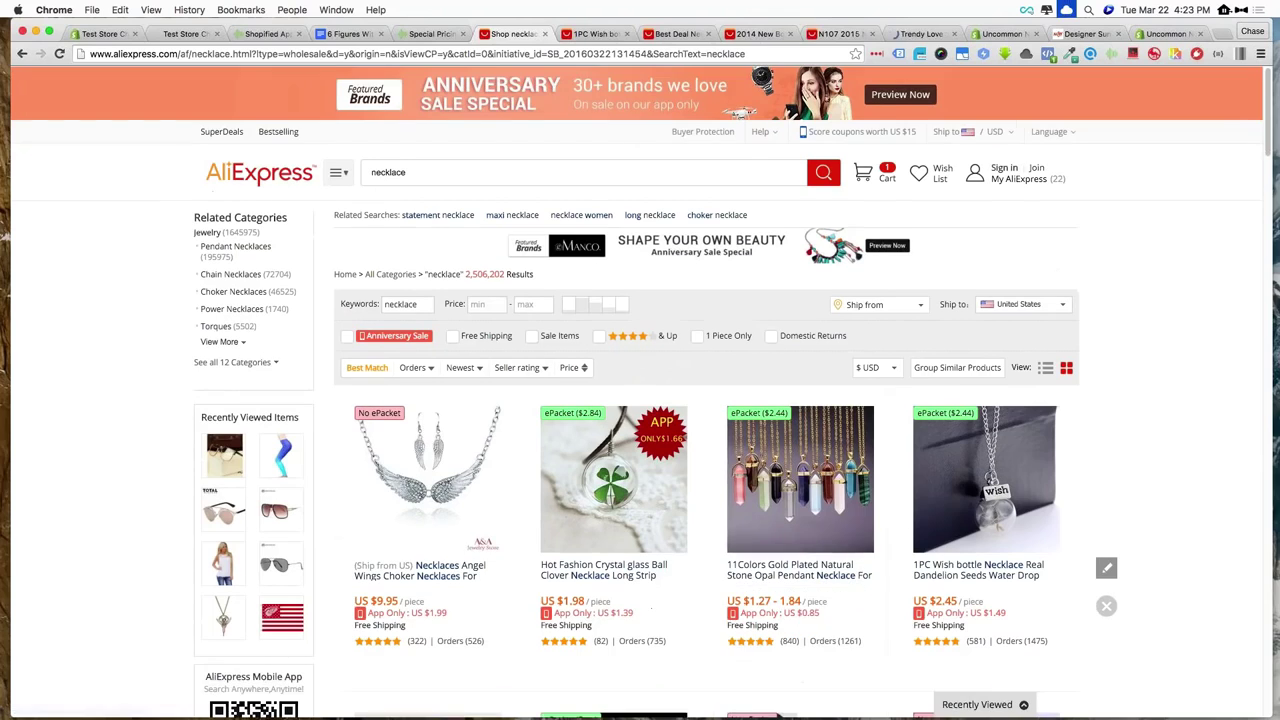
pyautogui.scroll(-1, 640, 400)
pyautogui.click(596, 34)
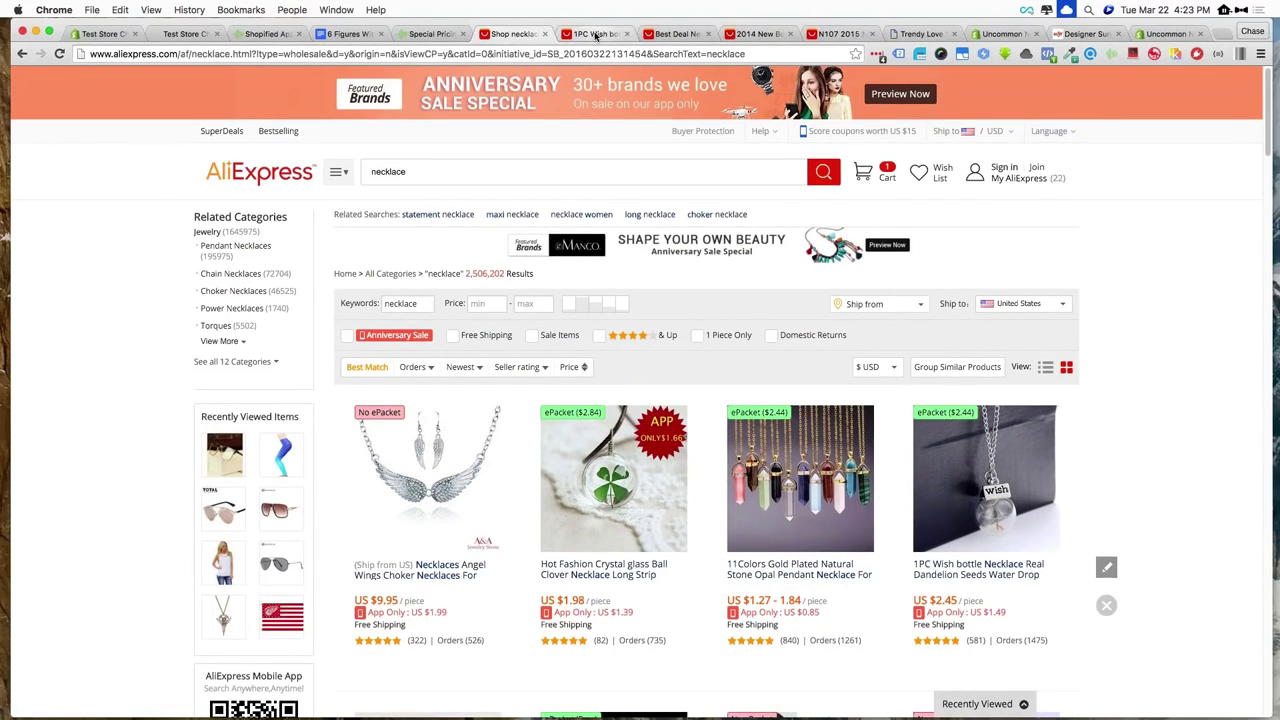
# Save the wish bottle necklace to Shopified App with South Bound as the export store
pyautogui.click(1111, 55)
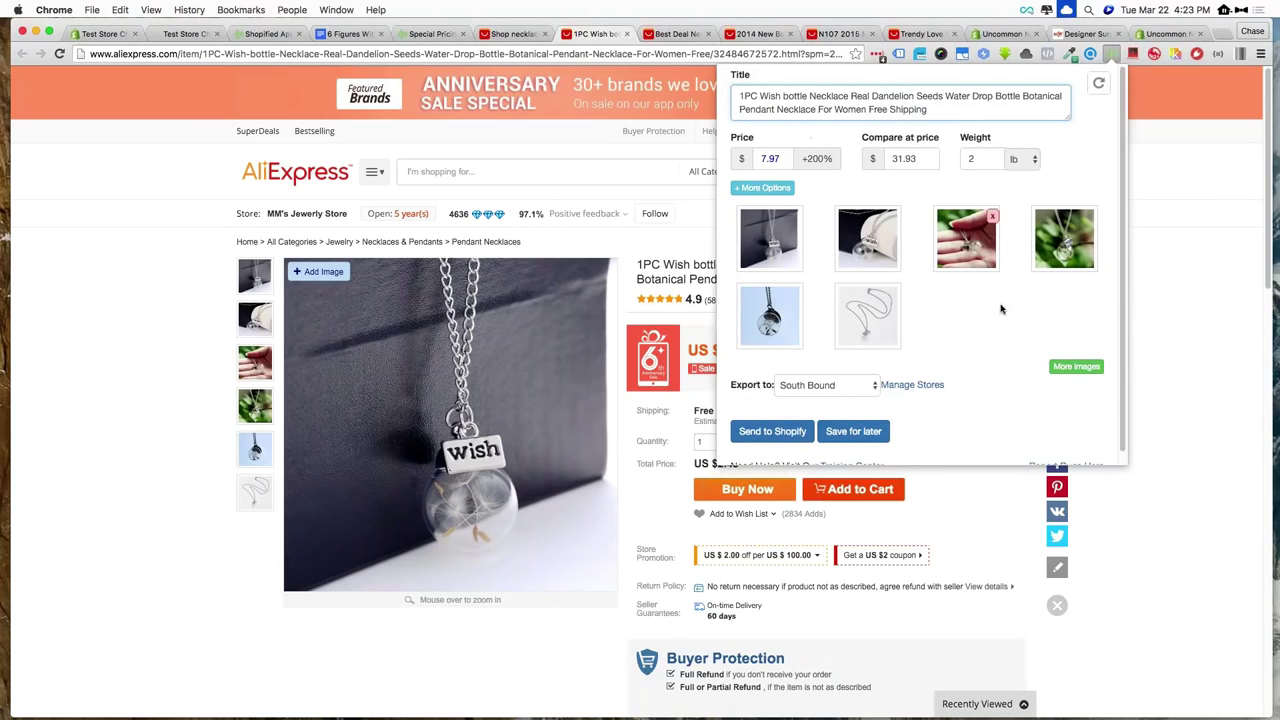
pyautogui.click(862, 390)
pyautogui.click(860, 389)
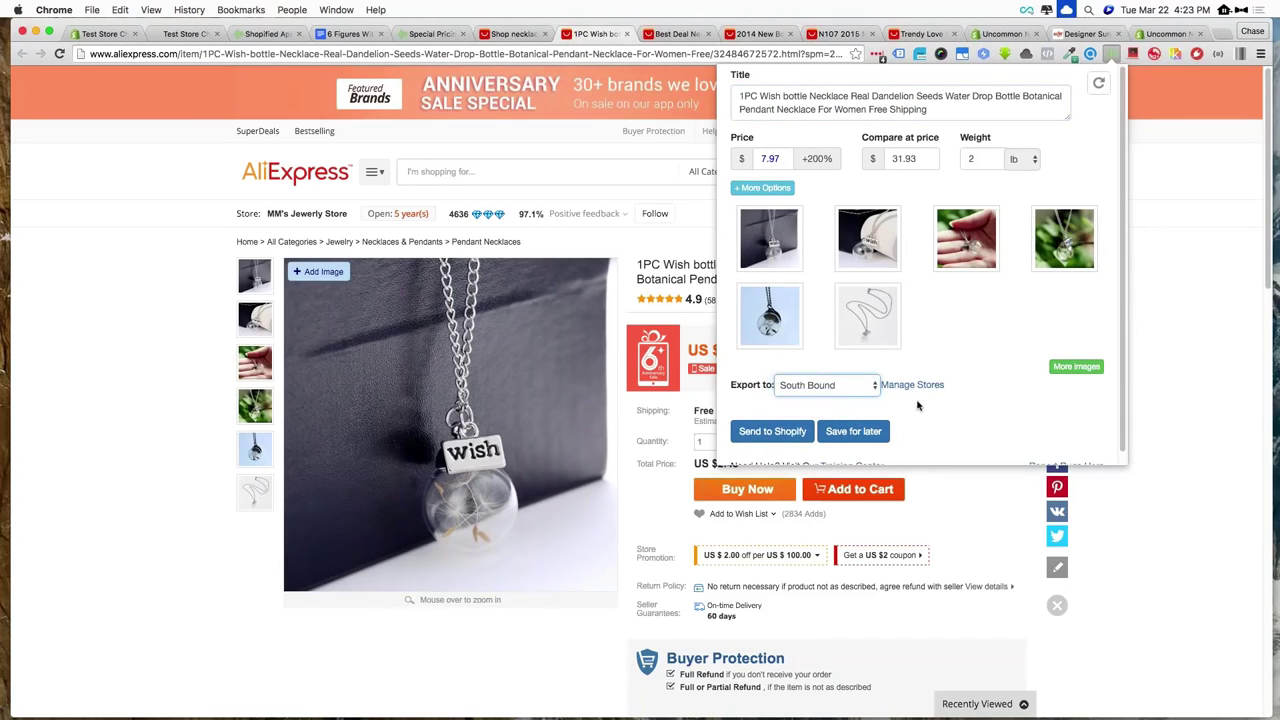
pyautogui.click(868, 434)
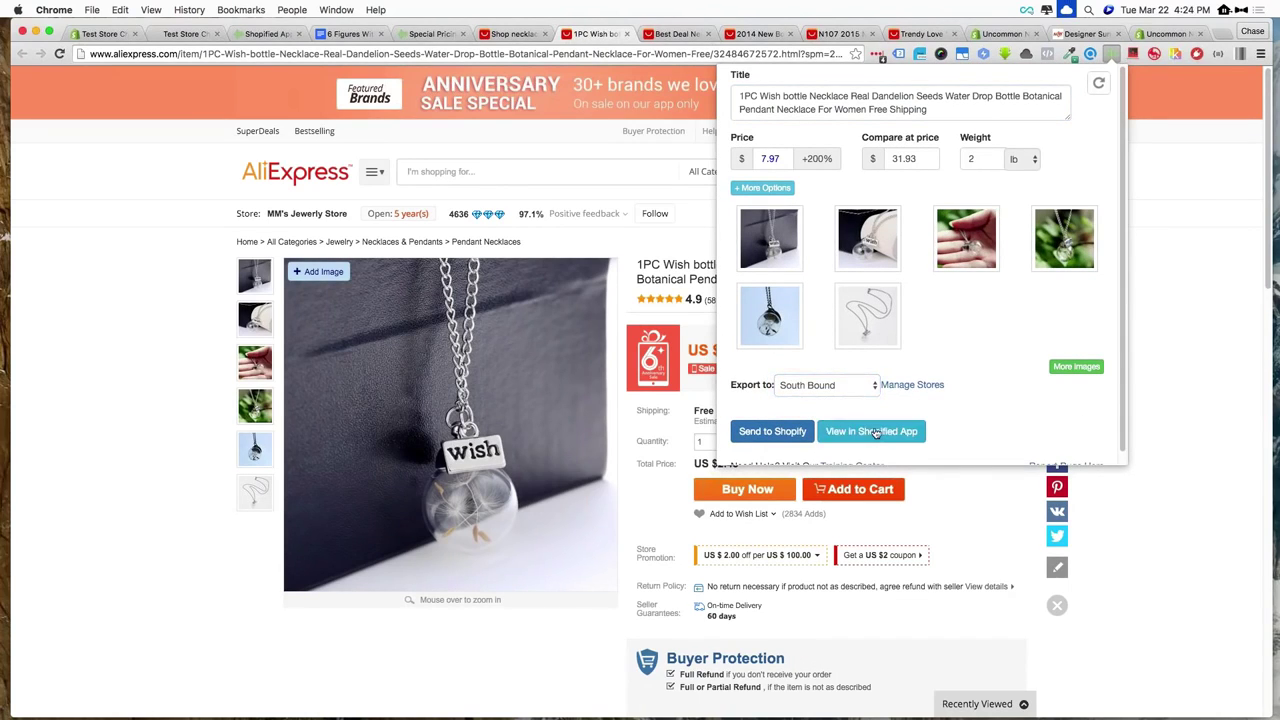
# Save the silver owl pendant necklace to Shopified App for export to Uncommon Now
pyautogui.click(672, 34)
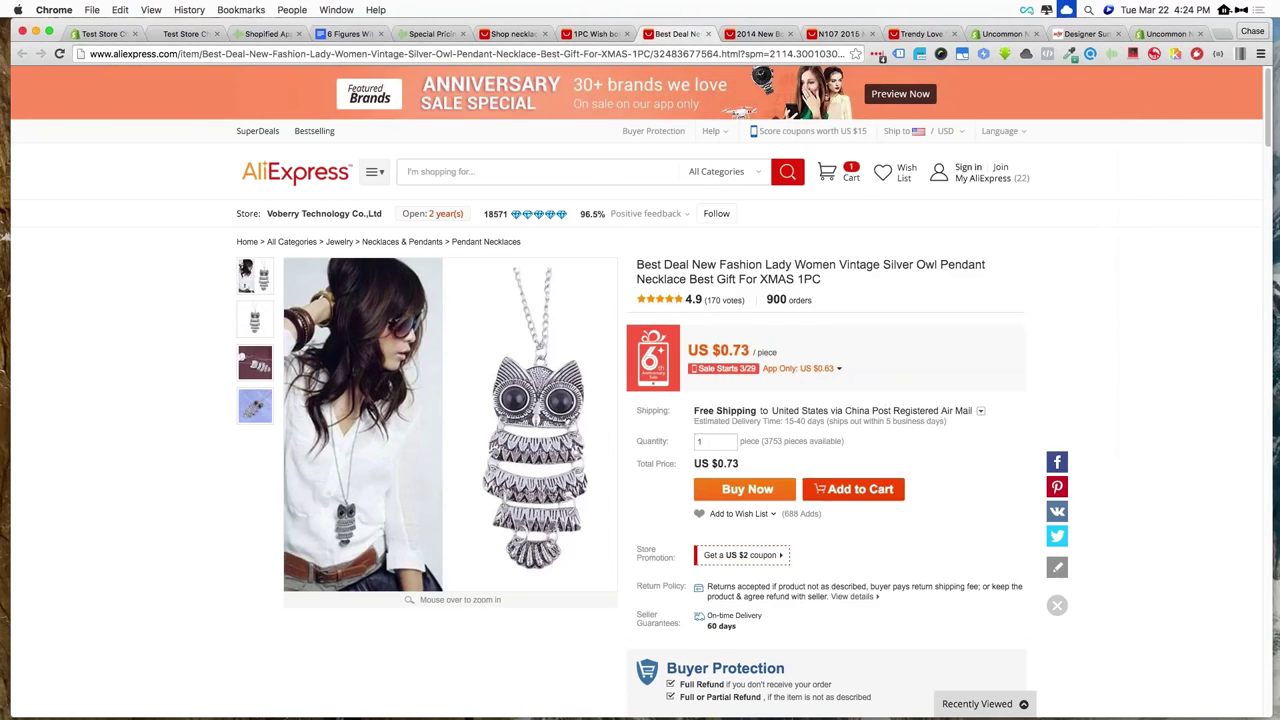
pyautogui.click(1109, 53)
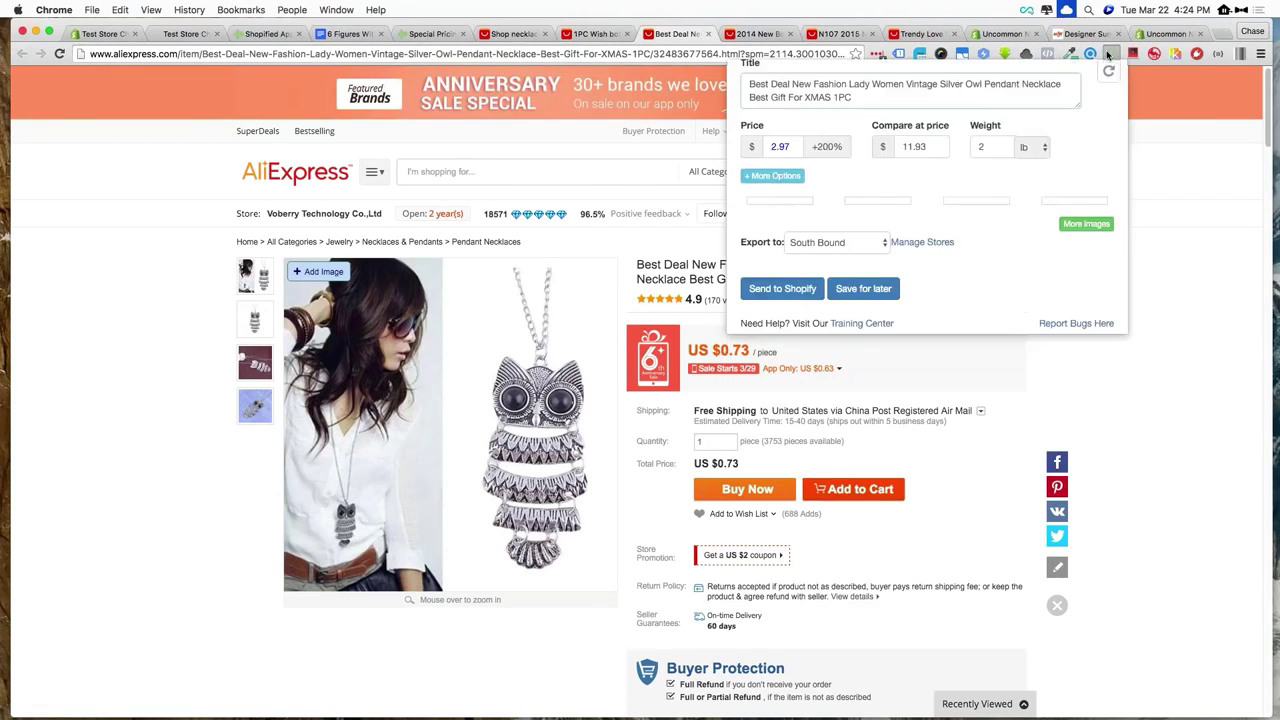
pyautogui.click(860, 258)
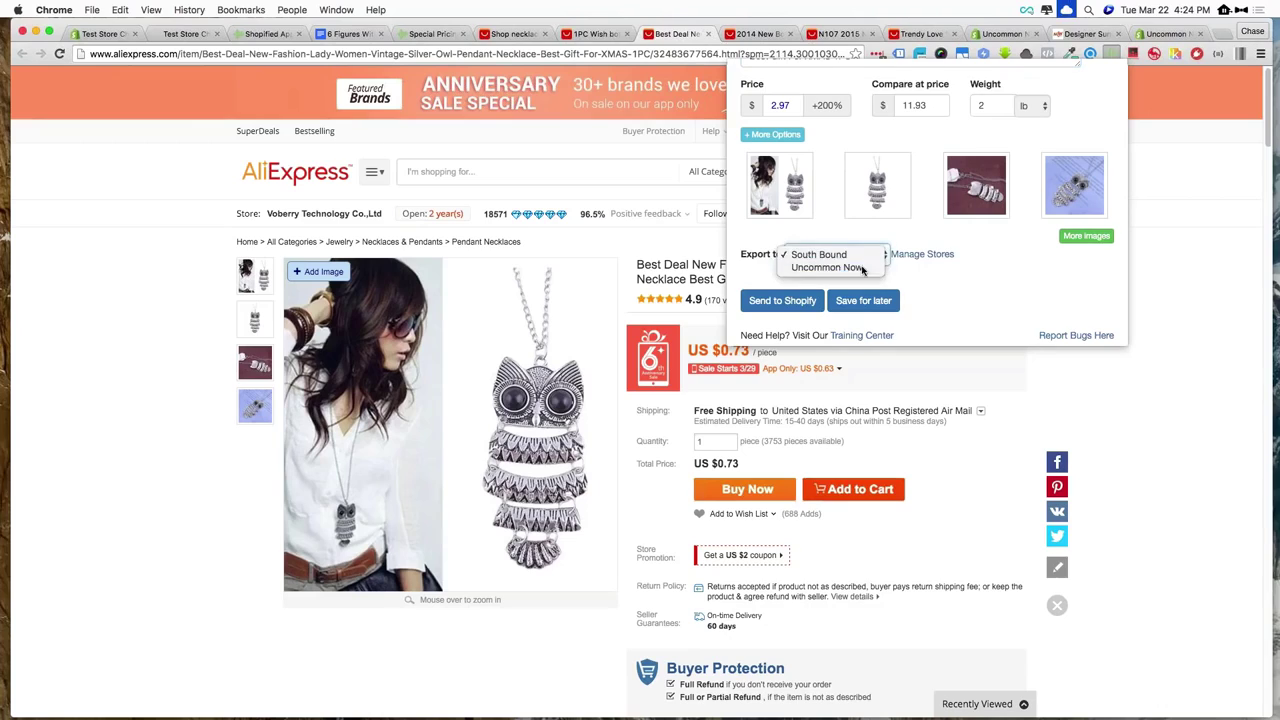
pyautogui.click(862, 267)
pyautogui.click(863, 300)
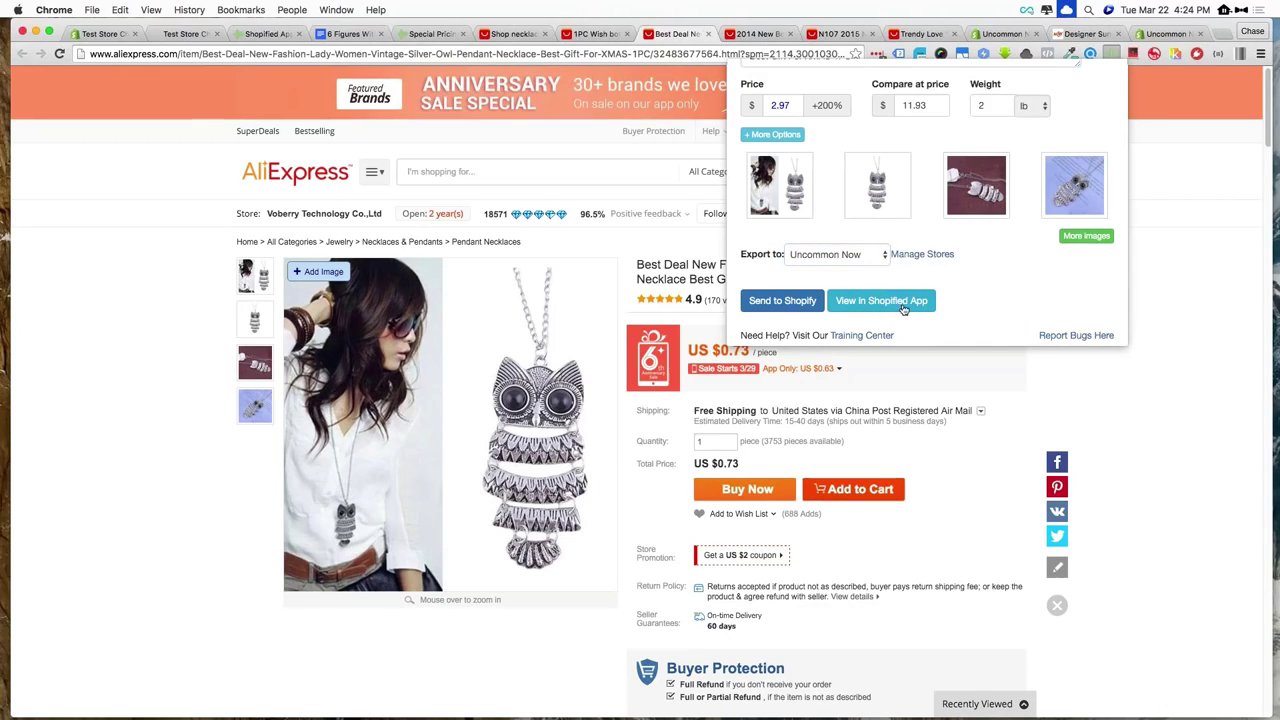
pyautogui.click(765, 34)
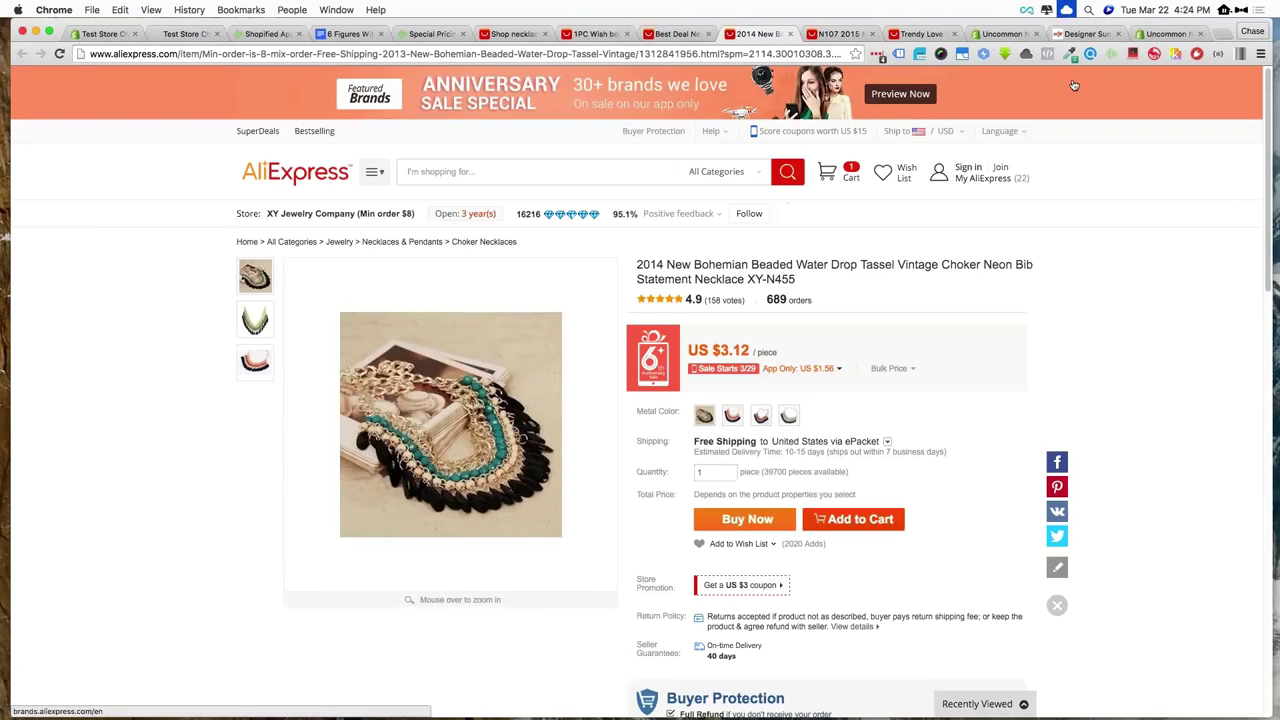
# Save the Bohemian choker (for Uncommon Now) and the N107 moon necklace to Shopified App
pyautogui.click(1112, 53)
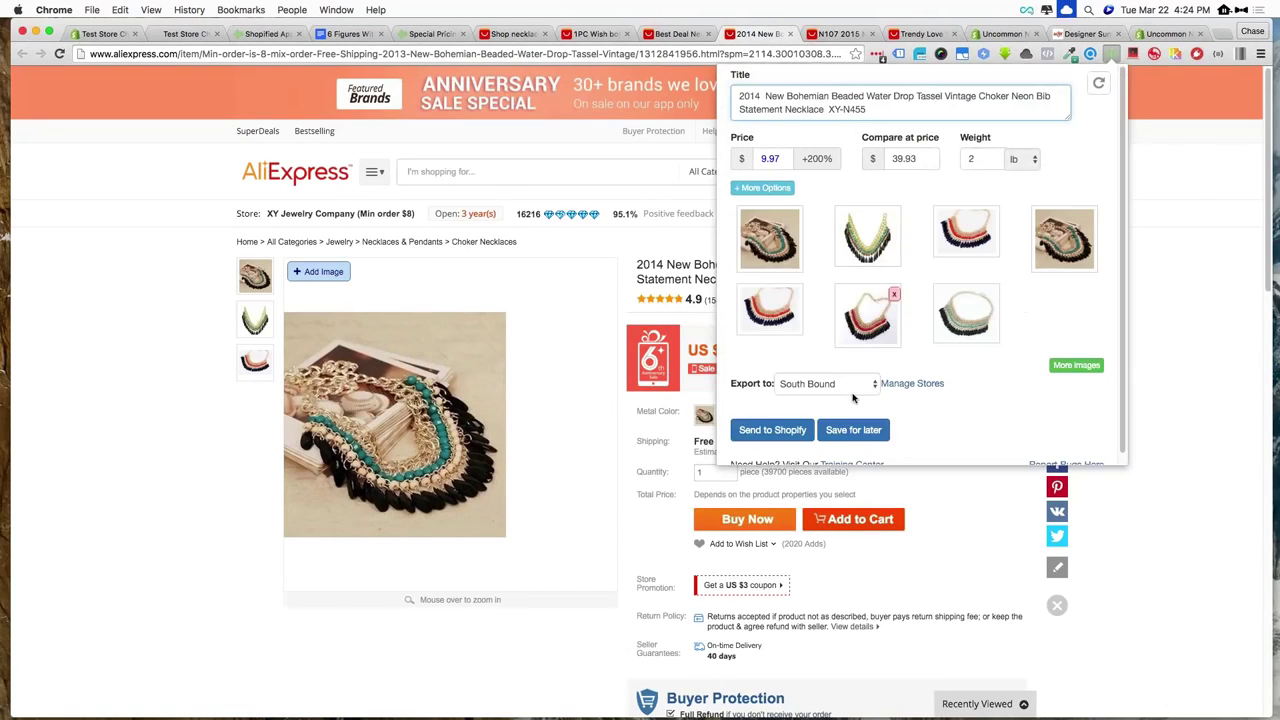
pyautogui.click(851, 392)
pyautogui.click(851, 397)
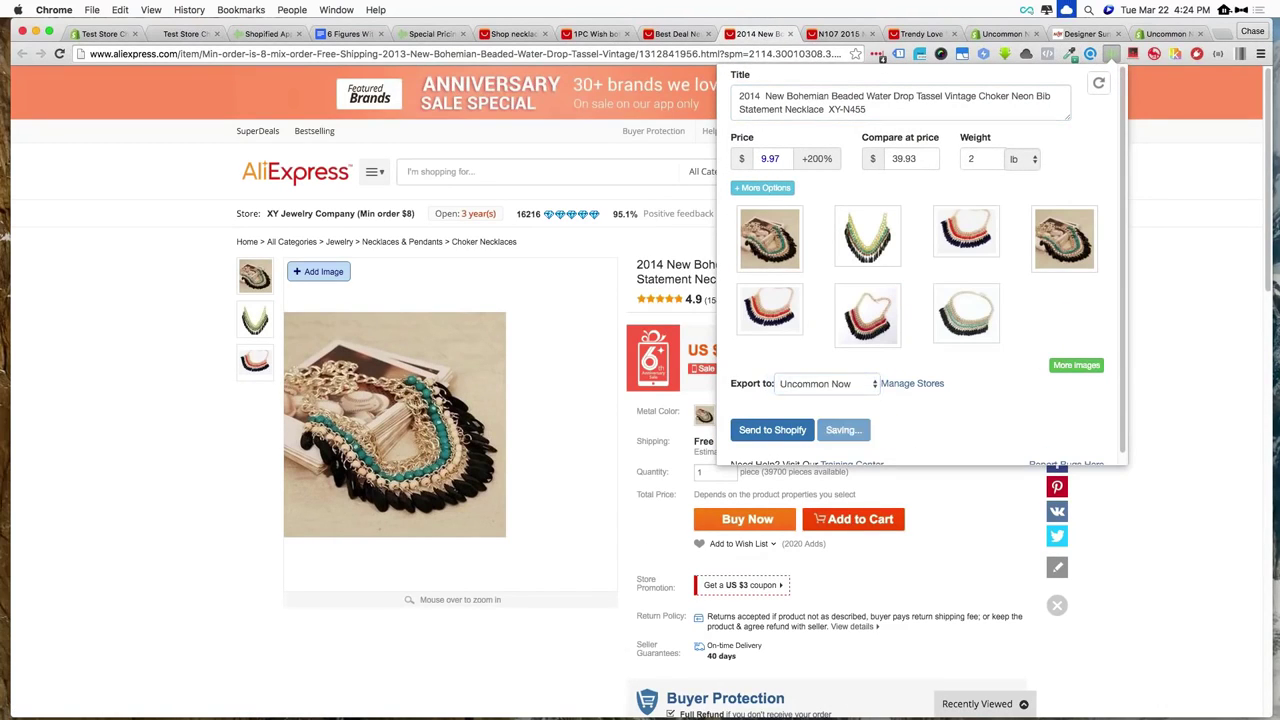
pyautogui.click(853, 34)
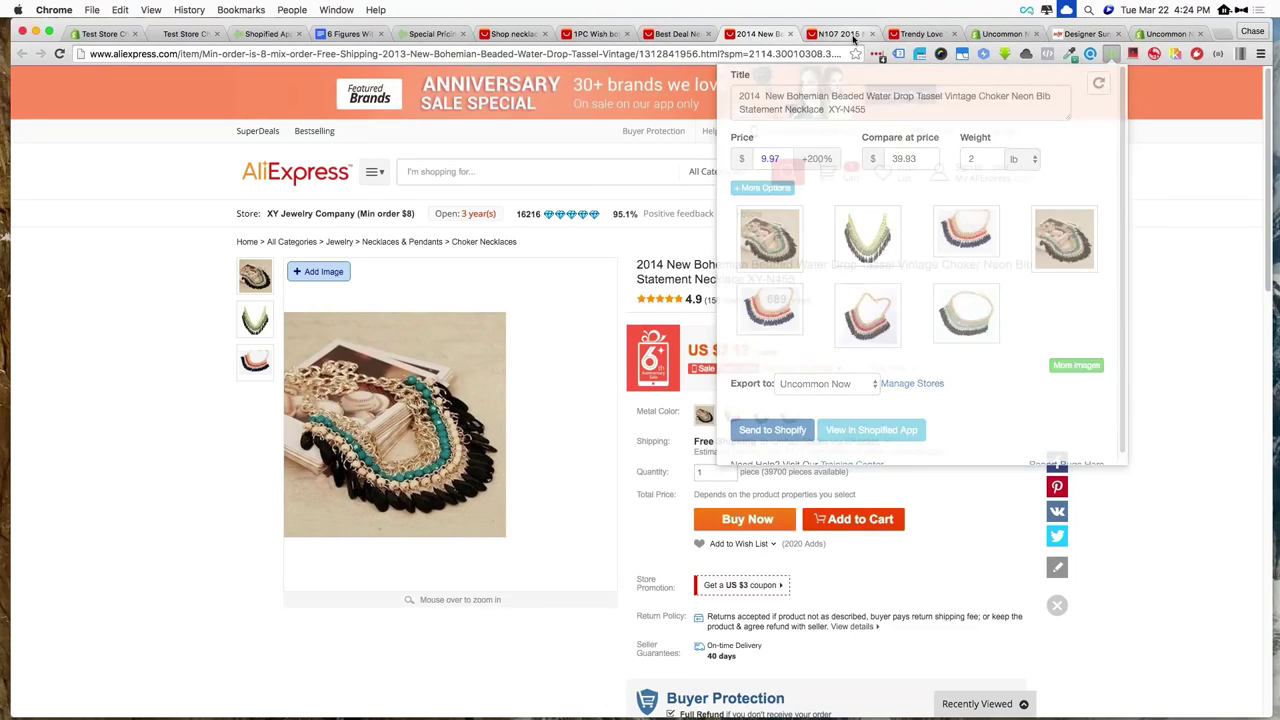
pyautogui.click(1112, 53)
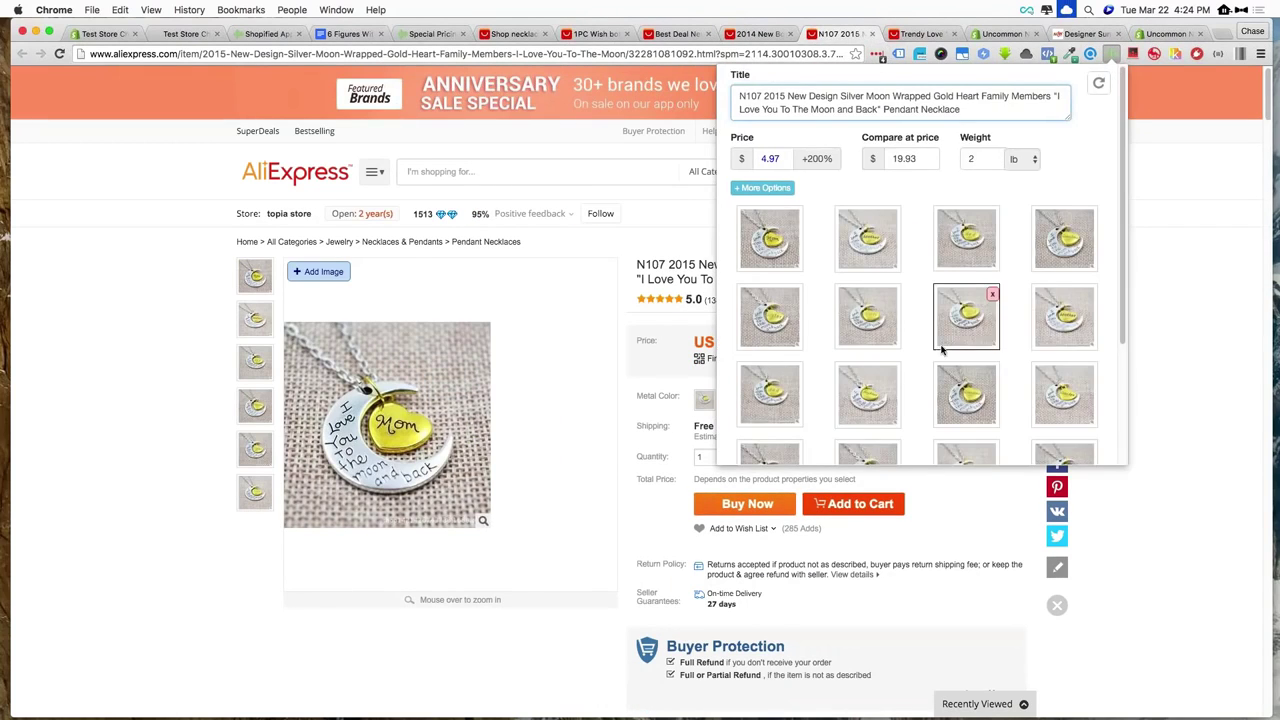
pyautogui.scroll(-5, 941, 349)
pyautogui.click(852, 420)
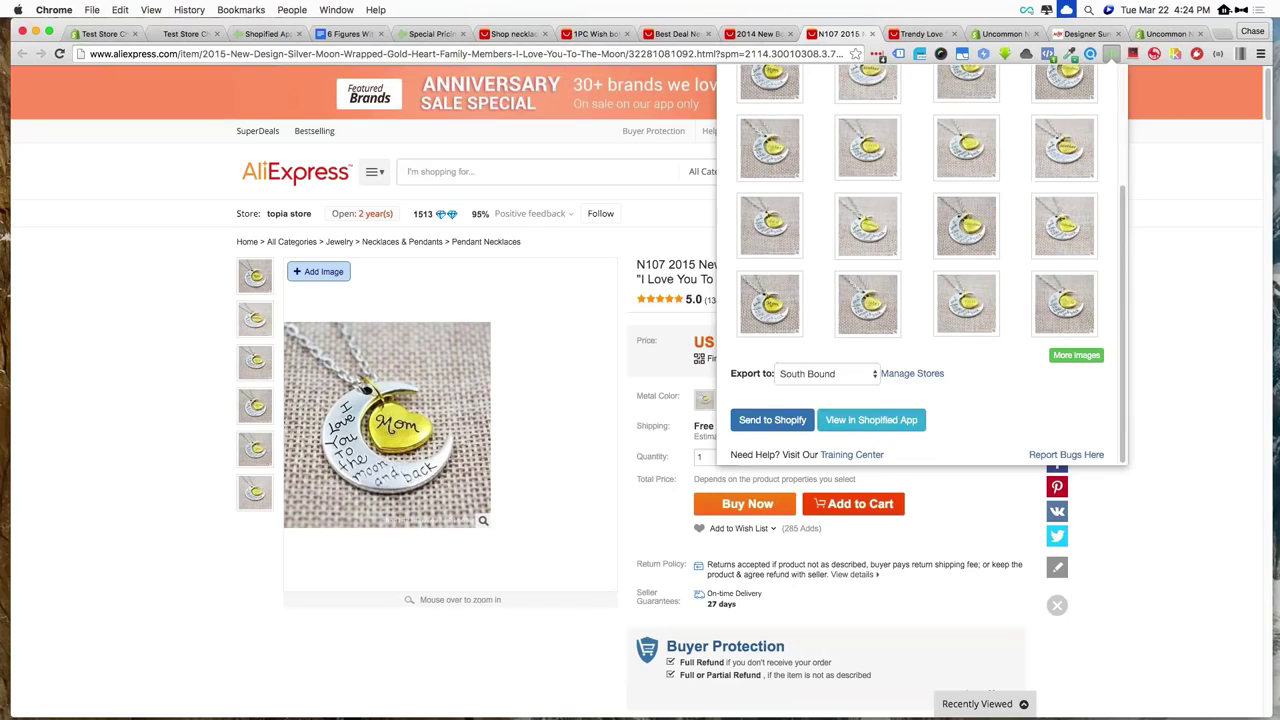
# Save the Mom heart necklace and open it in Shopified App's product view
pyautogui.click(920, 34)
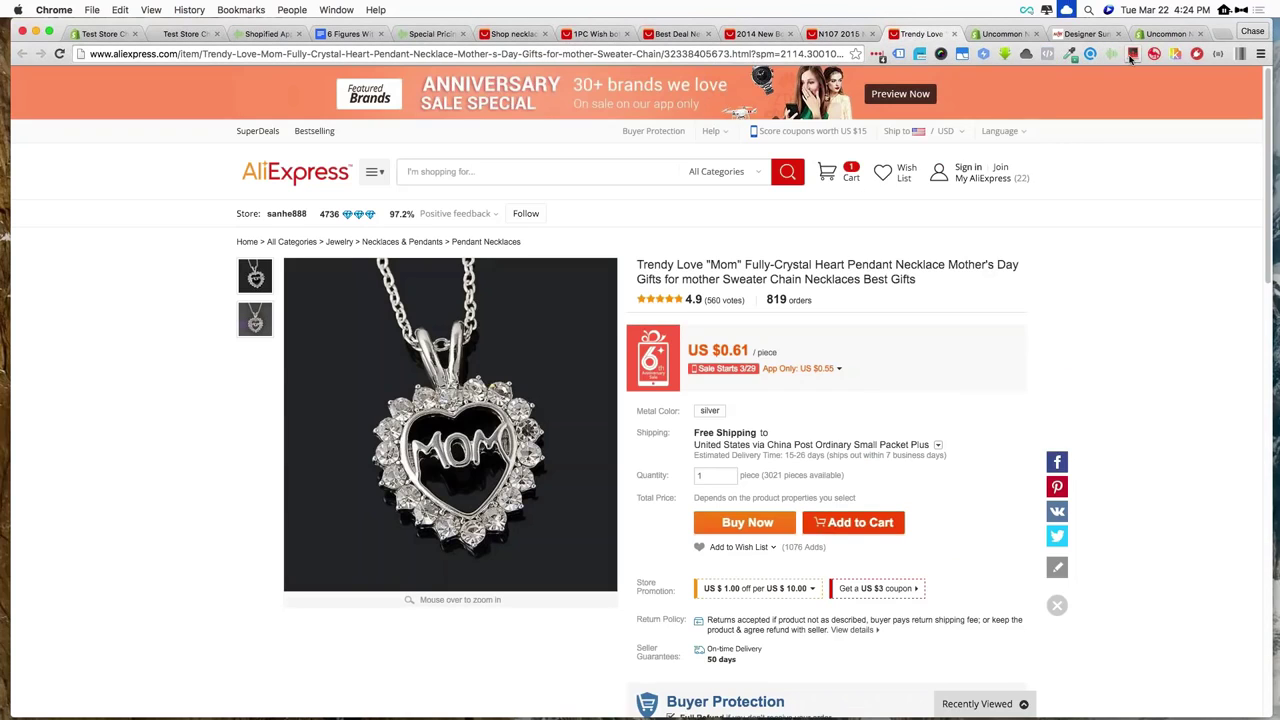
pyautogui.click(1112, 53)
pyautogui.click(855, 354)
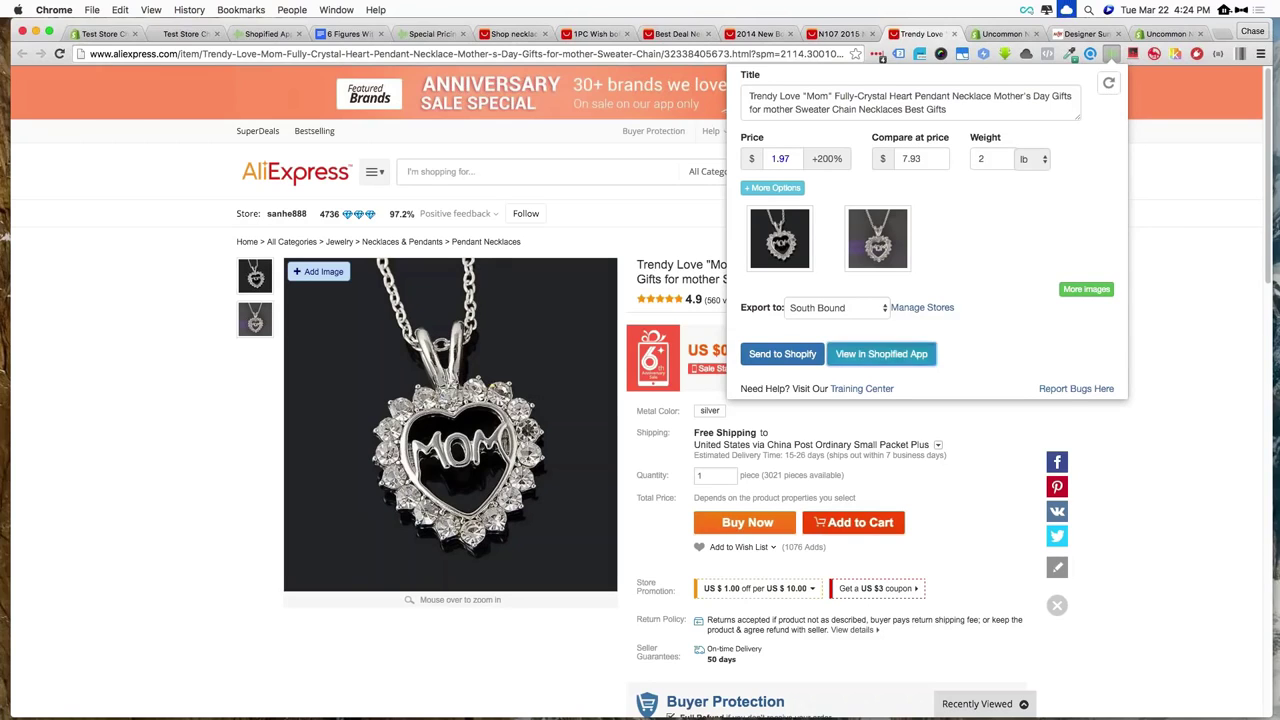
pyautogui.click(866, 357)
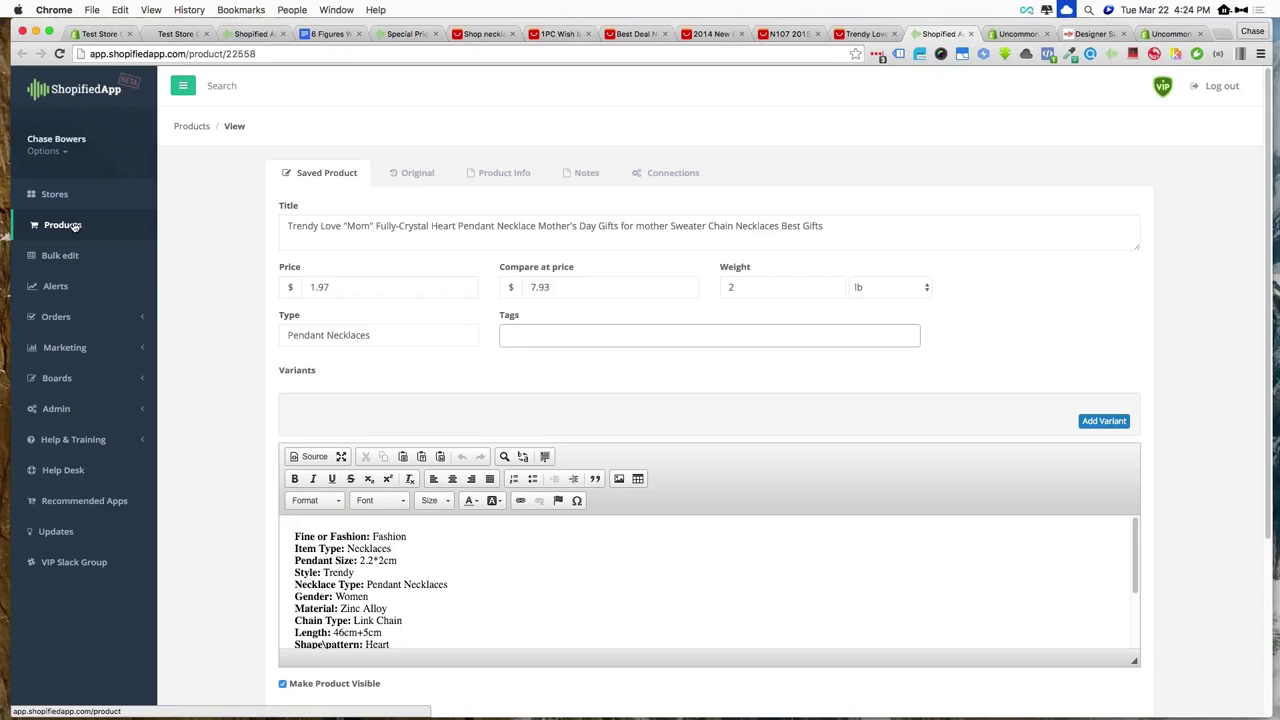
# Tick the Mom heart and moon necklaces in Products and apply Edit to the selected items
pyautogui.click(70, 225)
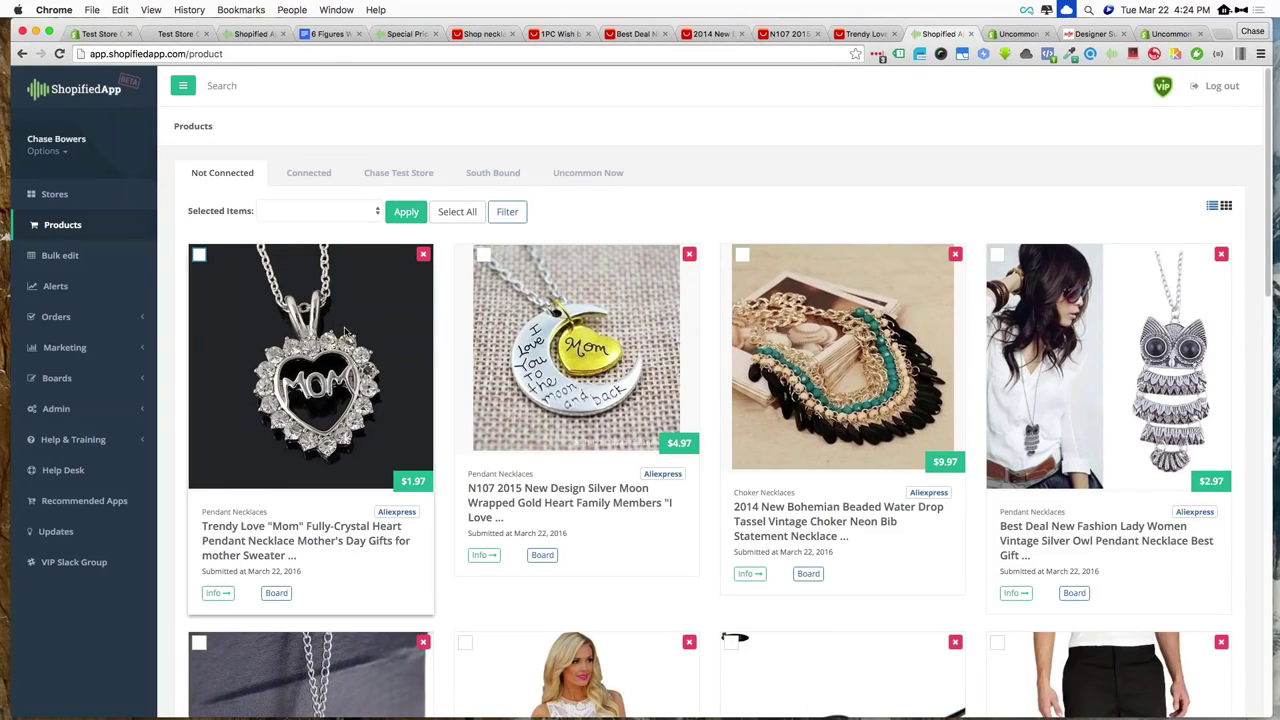
pyautogui.scroll(-5, 345, 331)
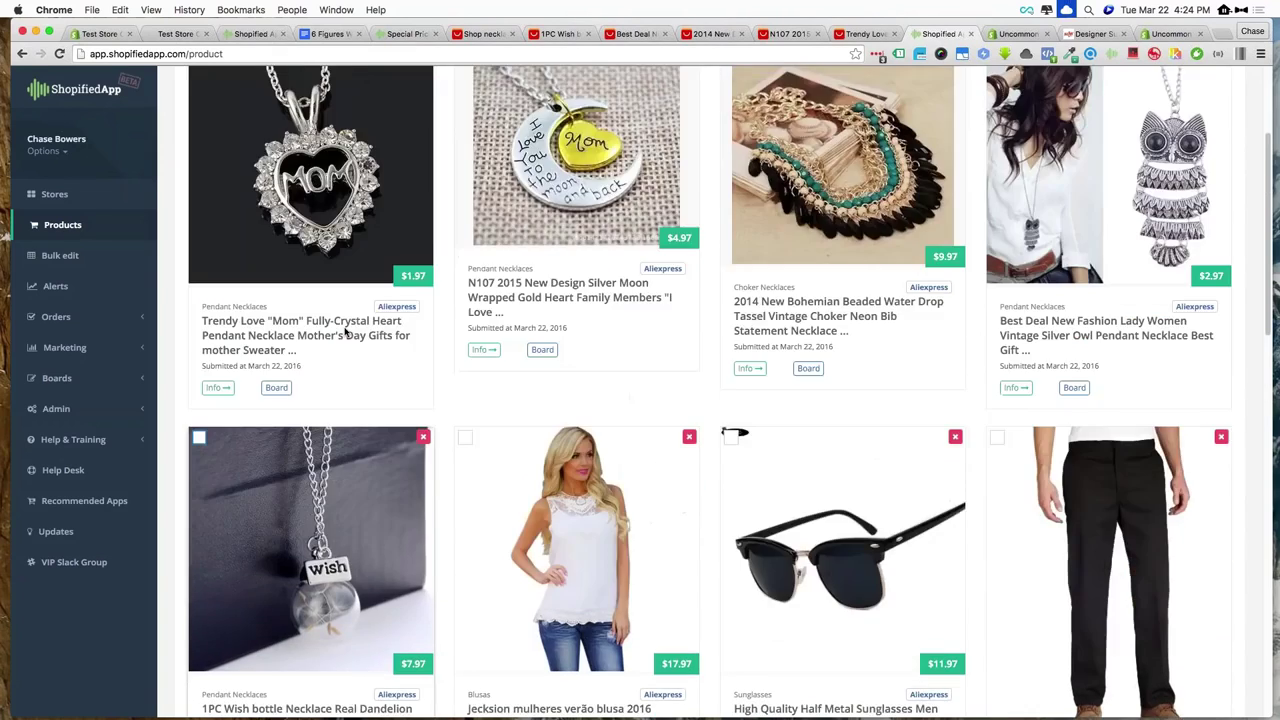
pyautogui.scroll(5, 345, 331)
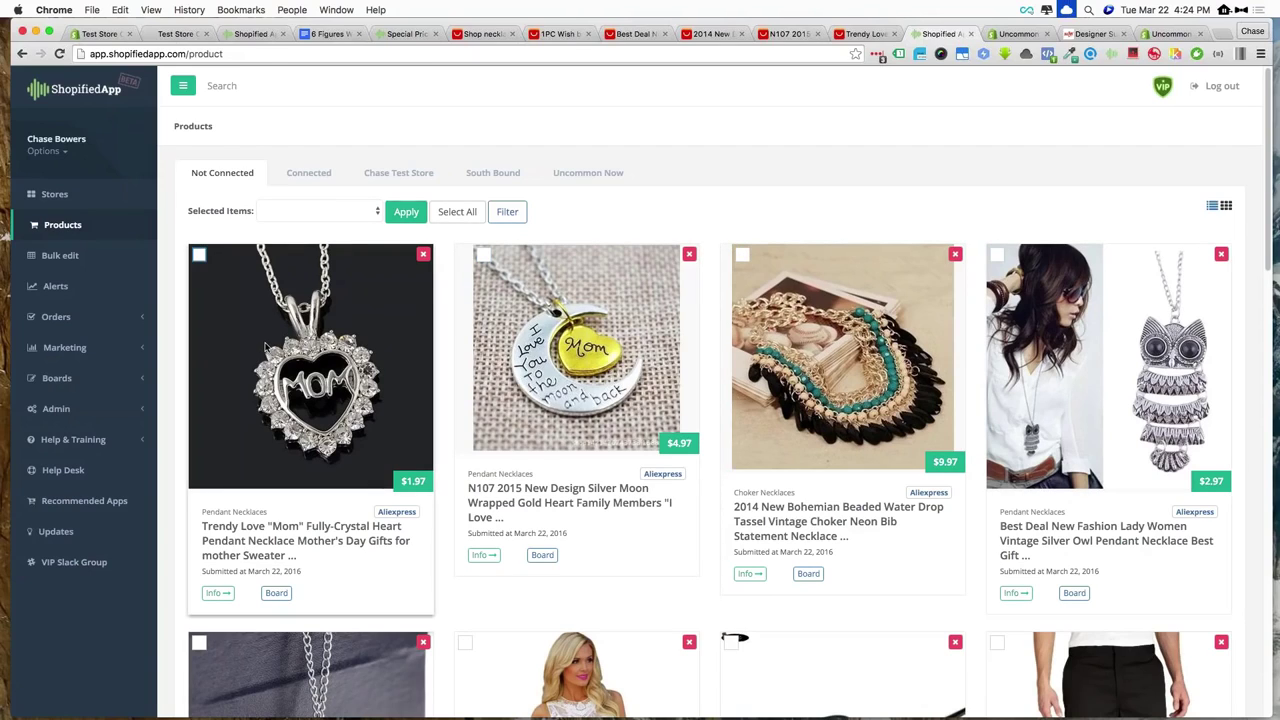
pyautogui.click(199, 255)
pyautogui.click(483, 255)
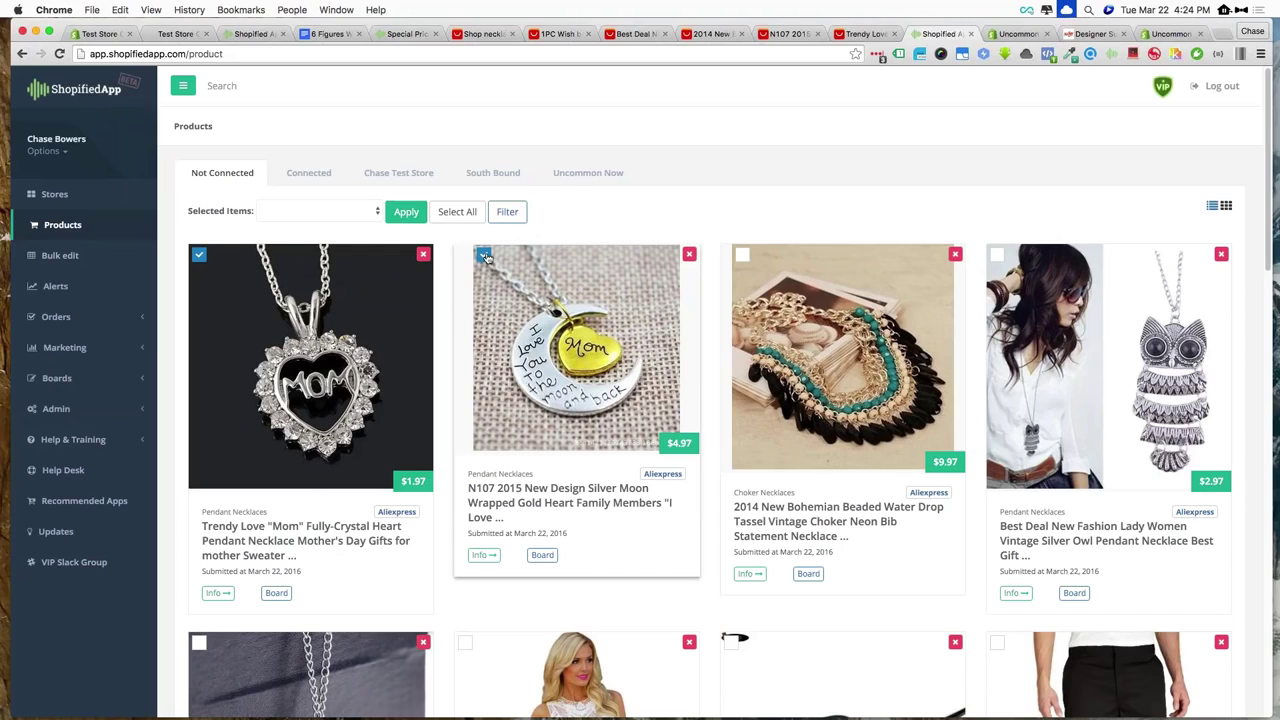
pyautogui.click(378, 212)
pyautogui.click(330, 223)
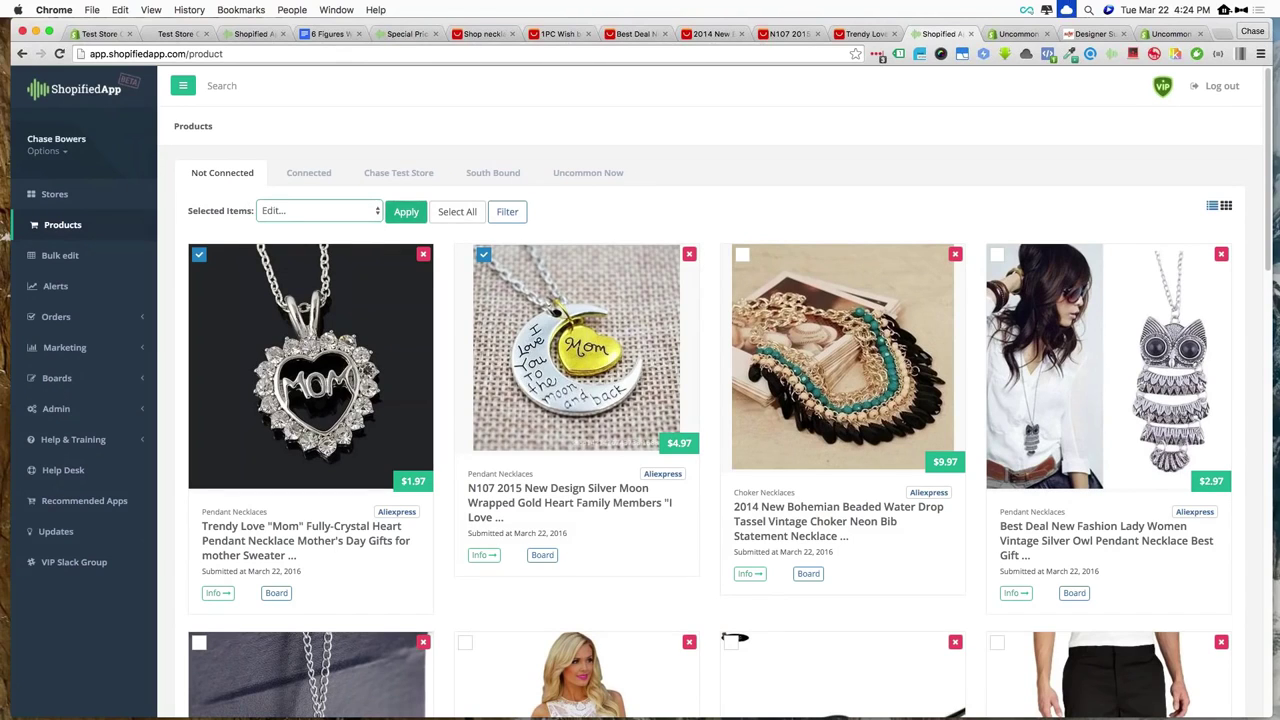
pyautogui.click(410, 215)
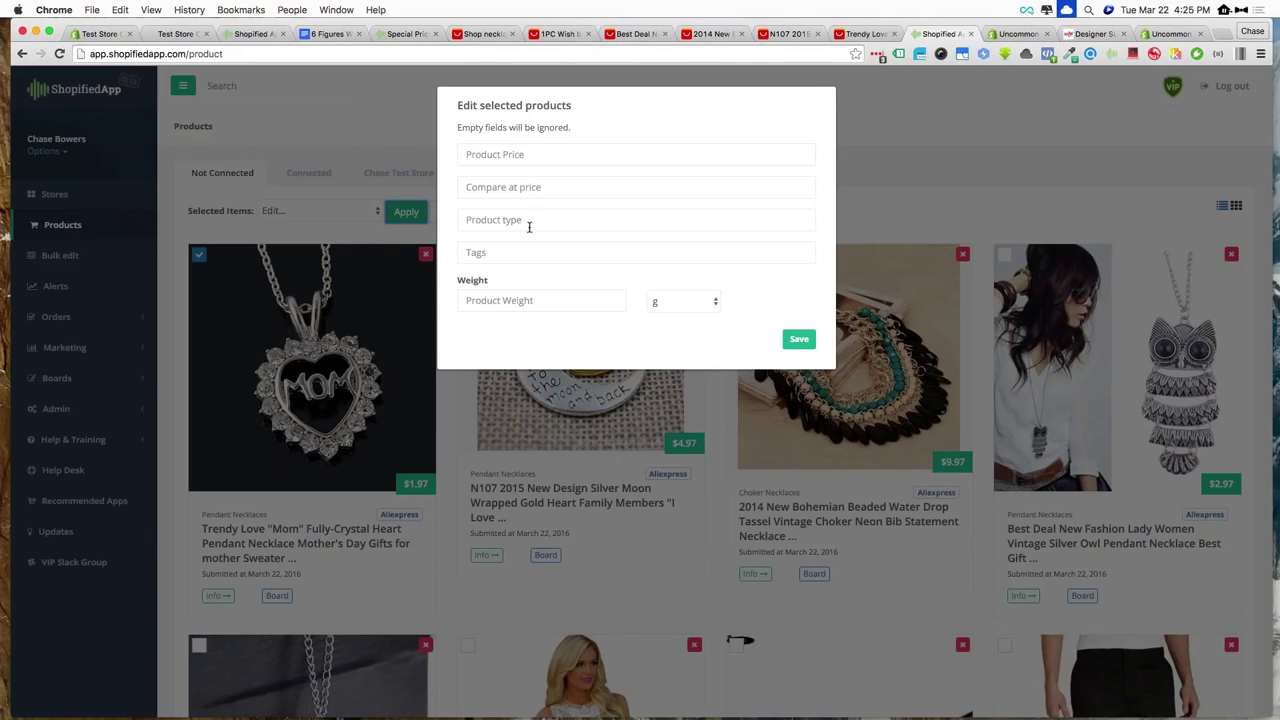
# Give both necklaces product type Necklace and price 12.95, then save
pyautogui.click(513, 253)
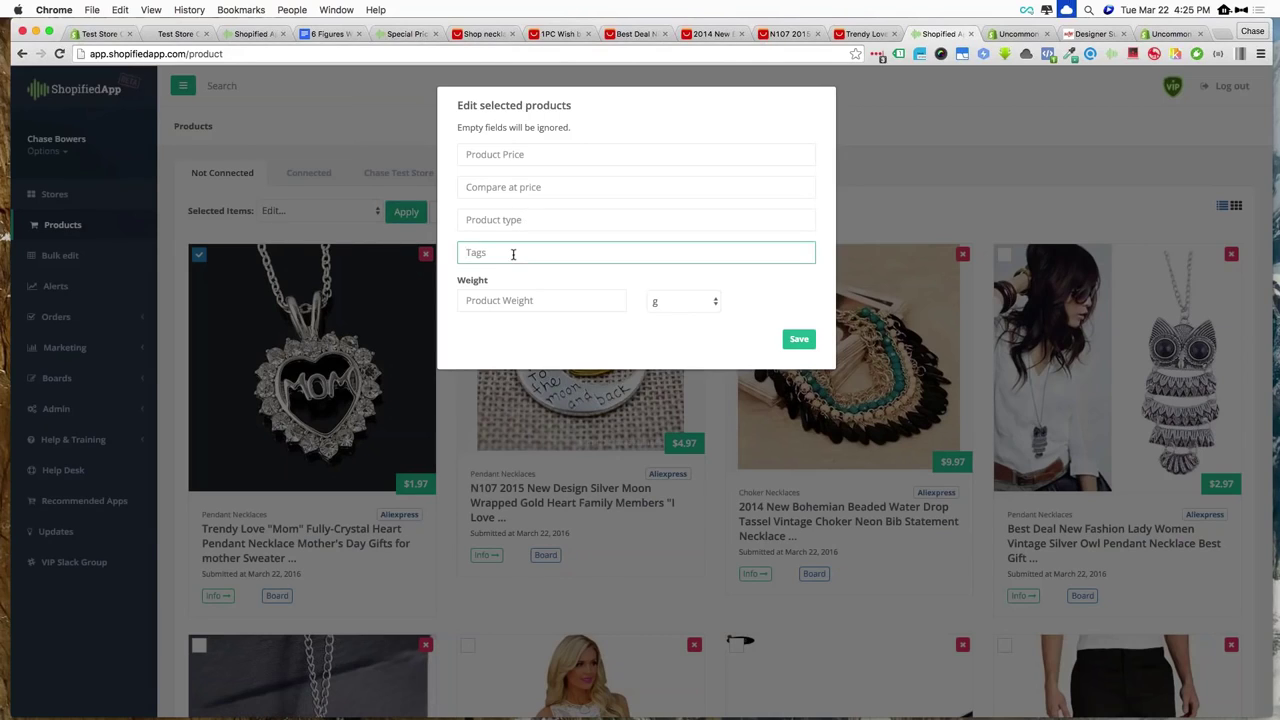
pyautogui.click(549, 216)
pyautogui.write('Nec')
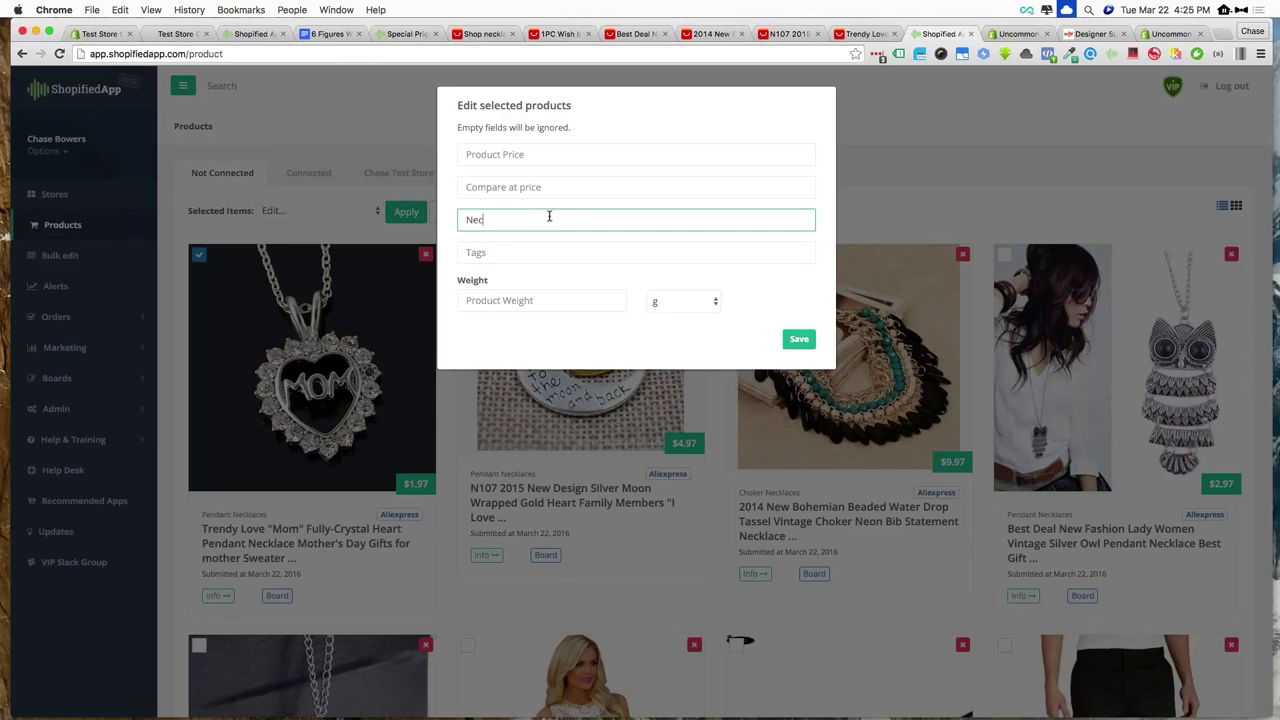
pyautogui.write('klace')
pyautogui.click(563, 302)
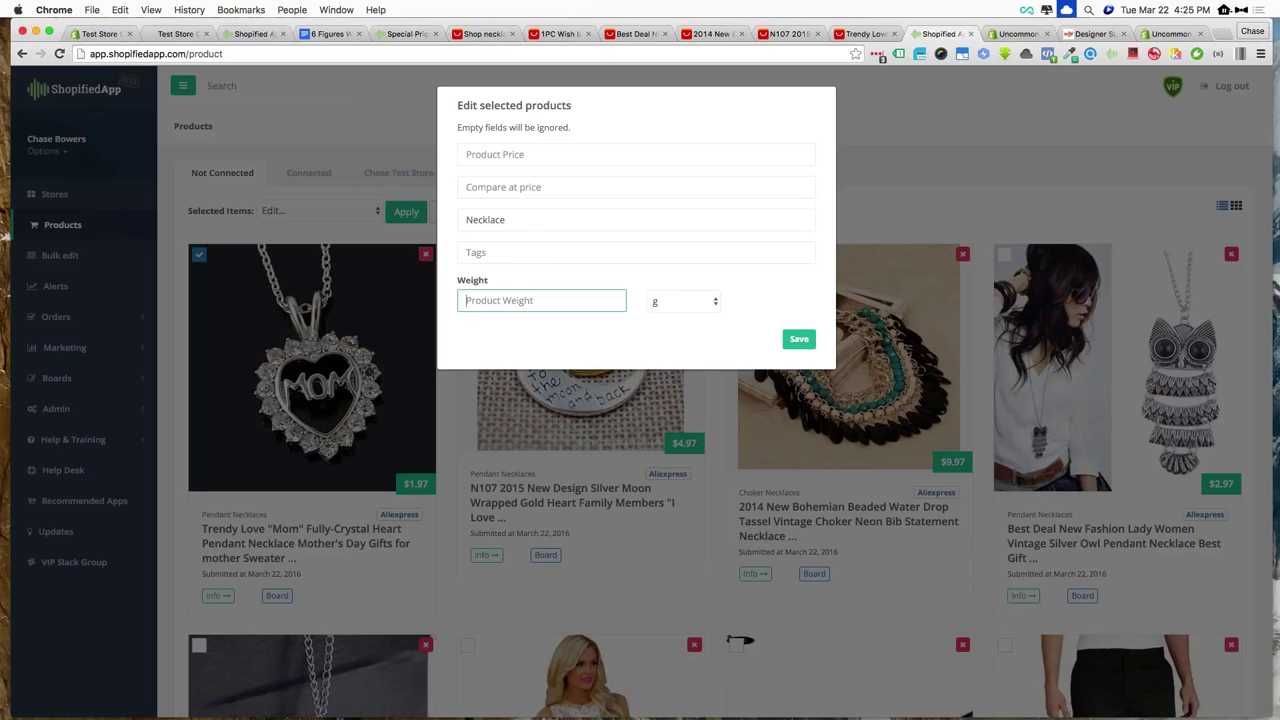
pyautogui.click(520, 156)
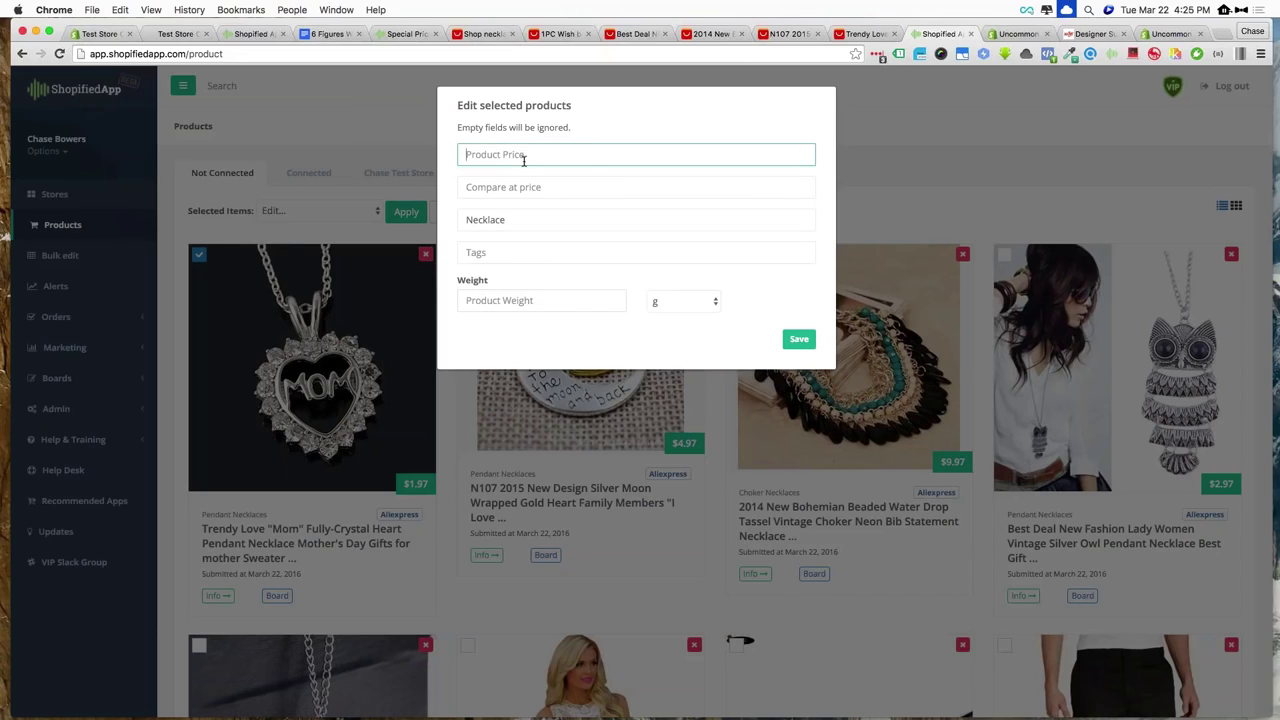
pyautogui.write('12.95')
pyautogui.click(795, 340)
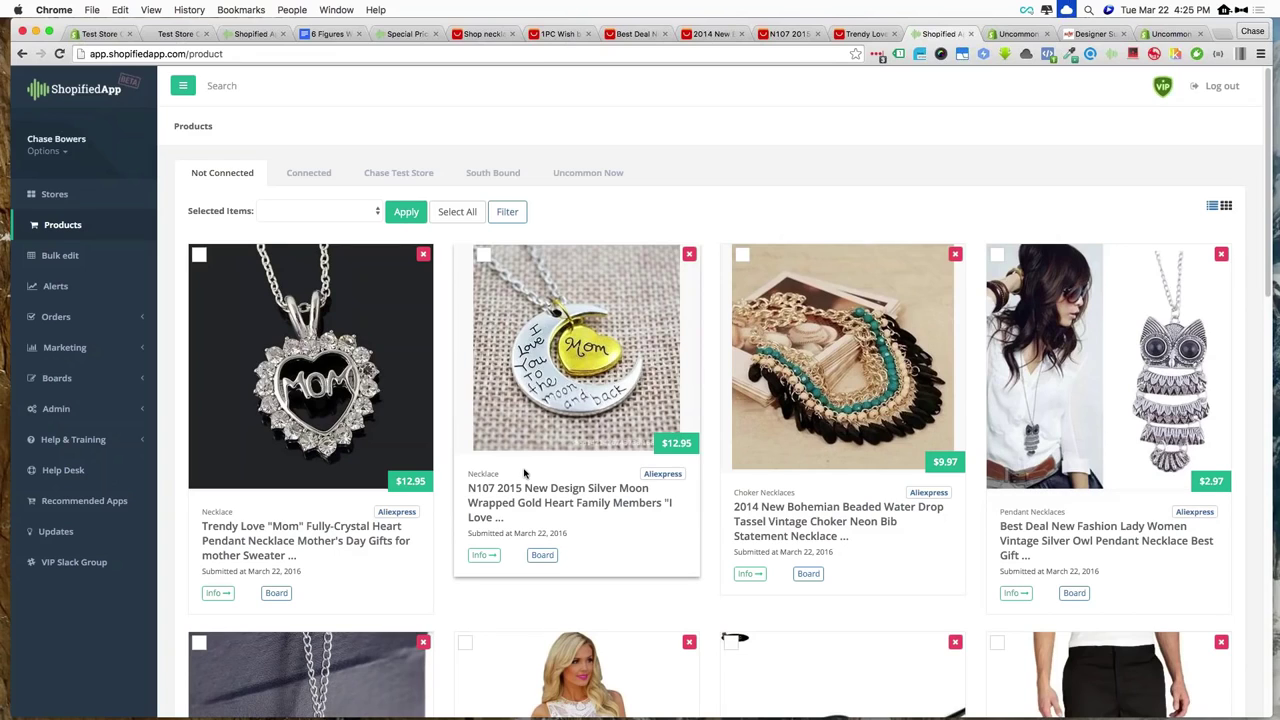
pyautogui.click(108, 261)
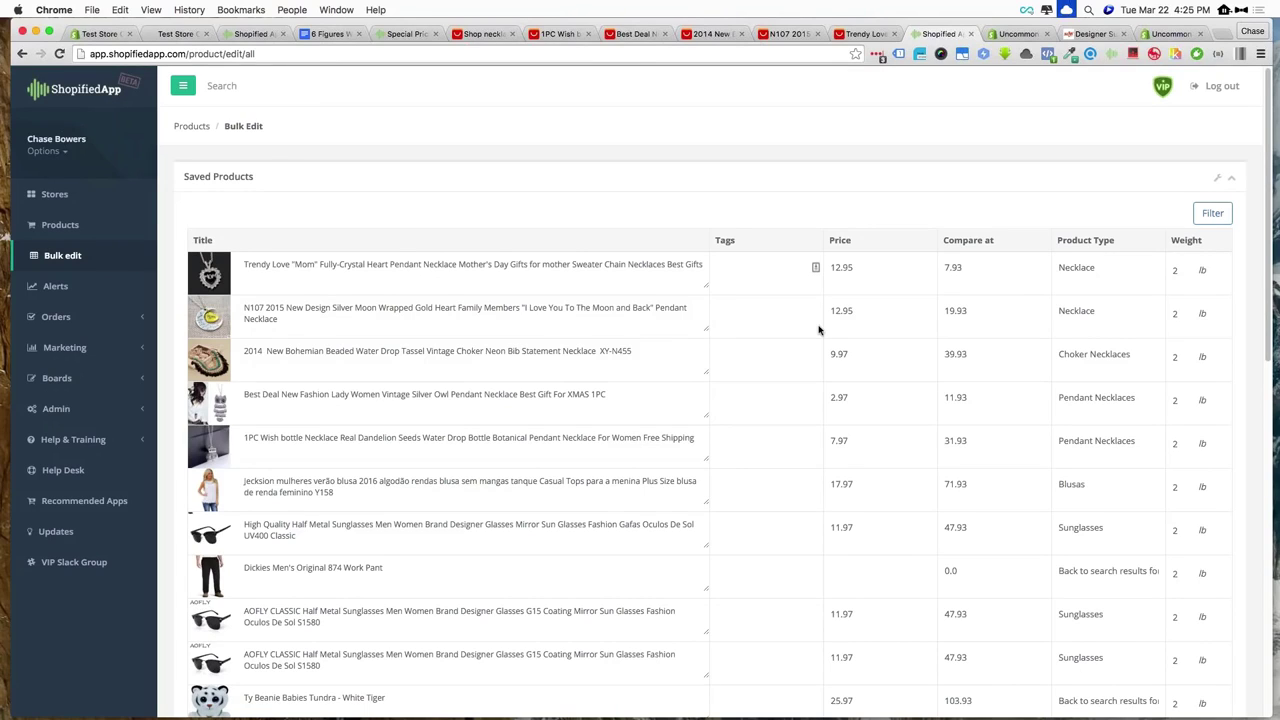
pyautogui.click(376, 268)
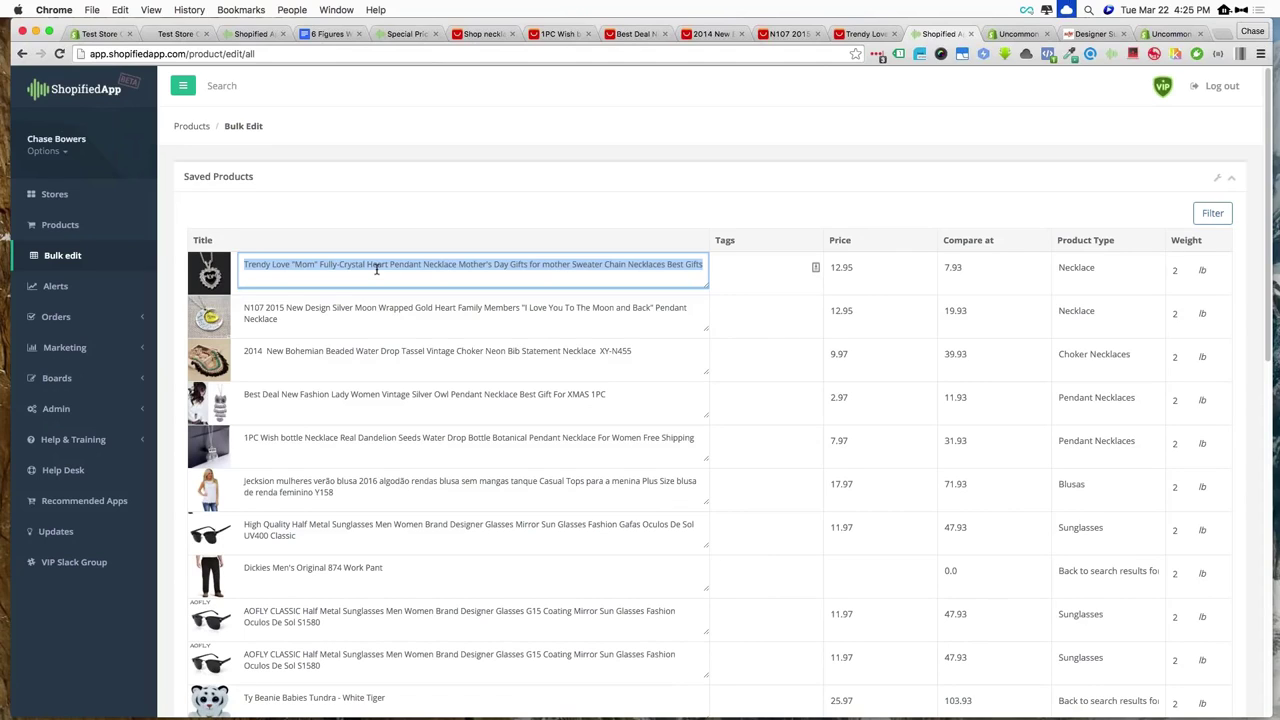
pyautogui.click(345, 308)
pyautogui.click(355, 351)
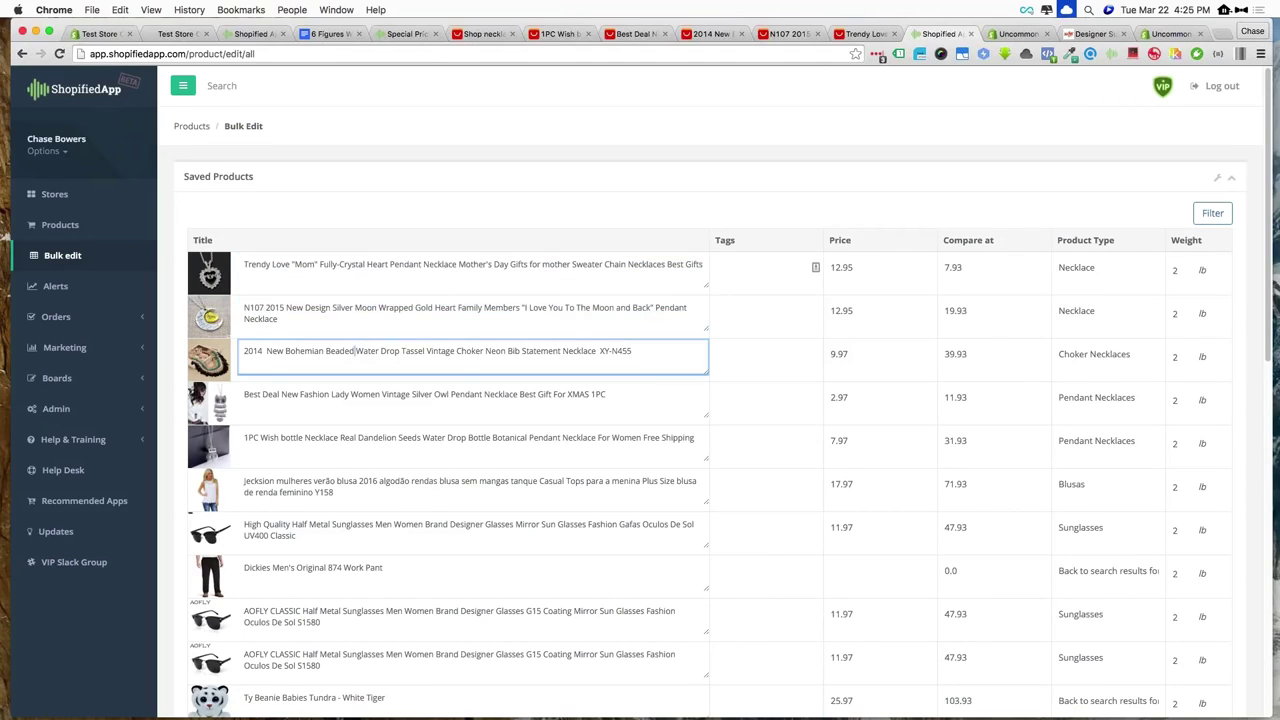
pyautogui.press('super+a')
pyautogui.click(344, 394)
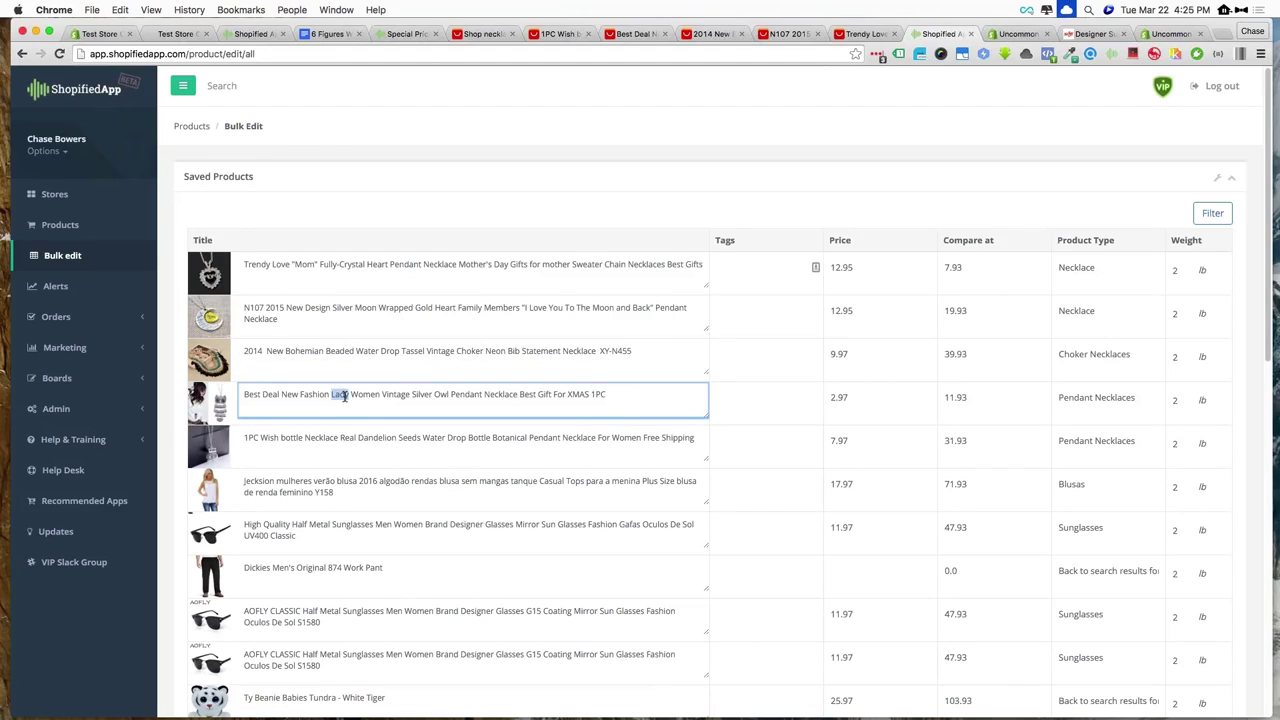
pyautogui.press('super+a')
pyautogui.click(349, 440)
pyautogui.press('super+a')
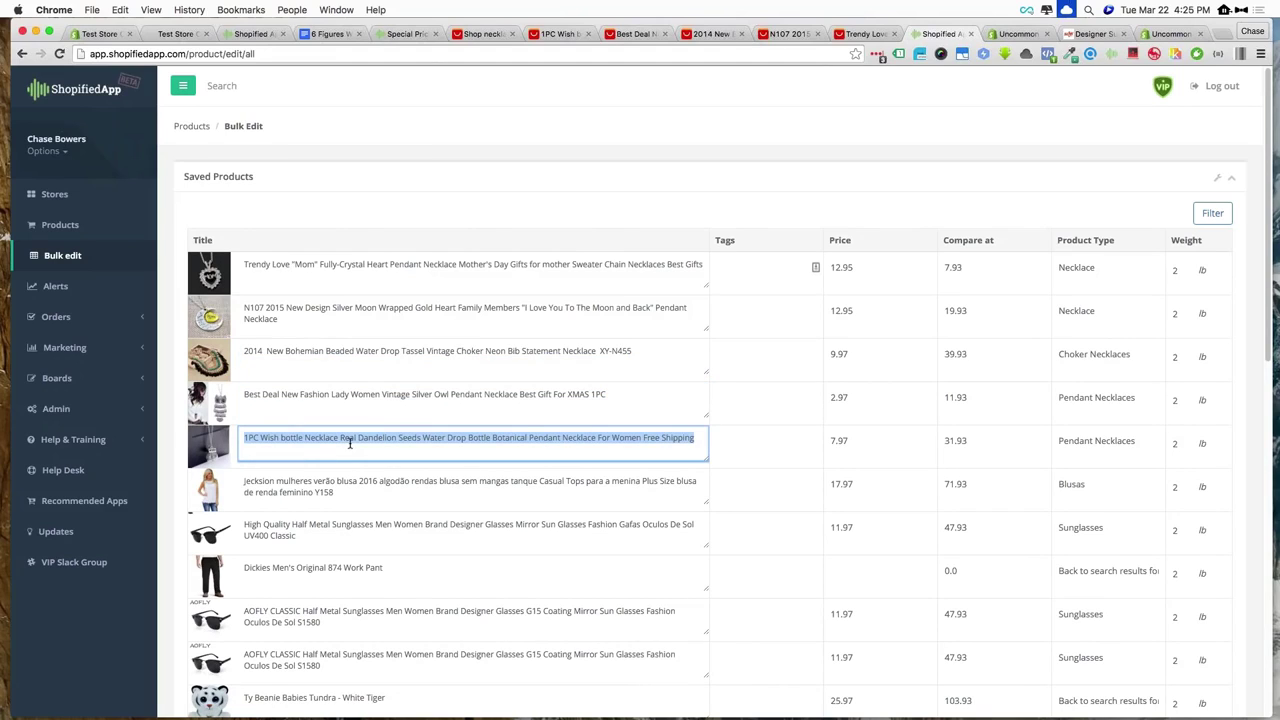
pyautogui.click(82, 226)
# Send the Mom heart, moon pendant and Bohemian choker necklaces to Chase Test Store
pyautogui.click(198, 255)
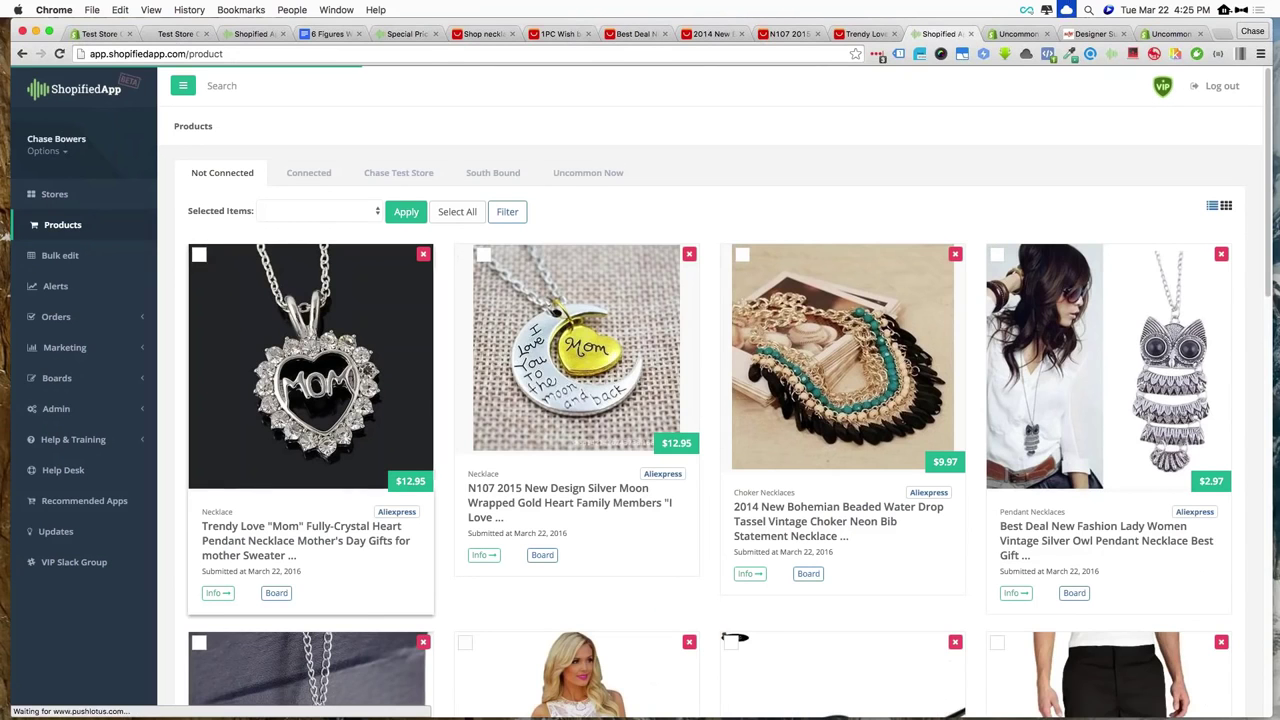
pyautogui.click(483, 255)
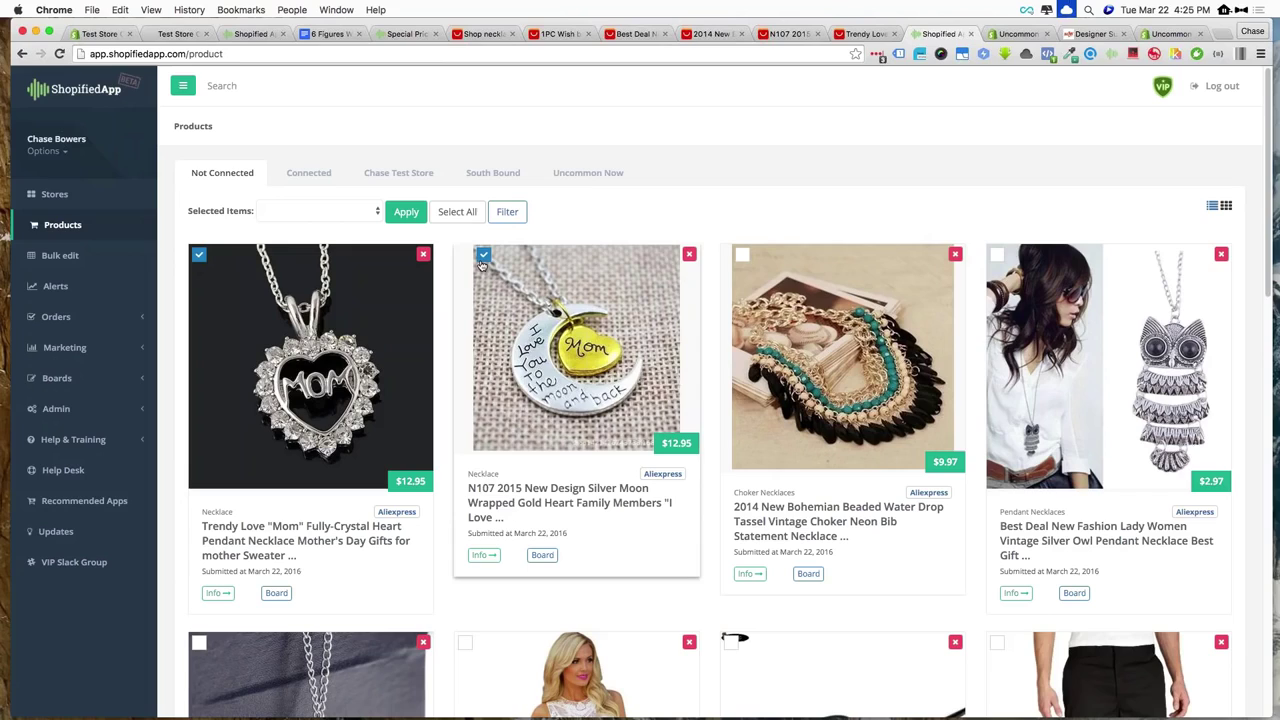
pyautogui.click(742, 256)
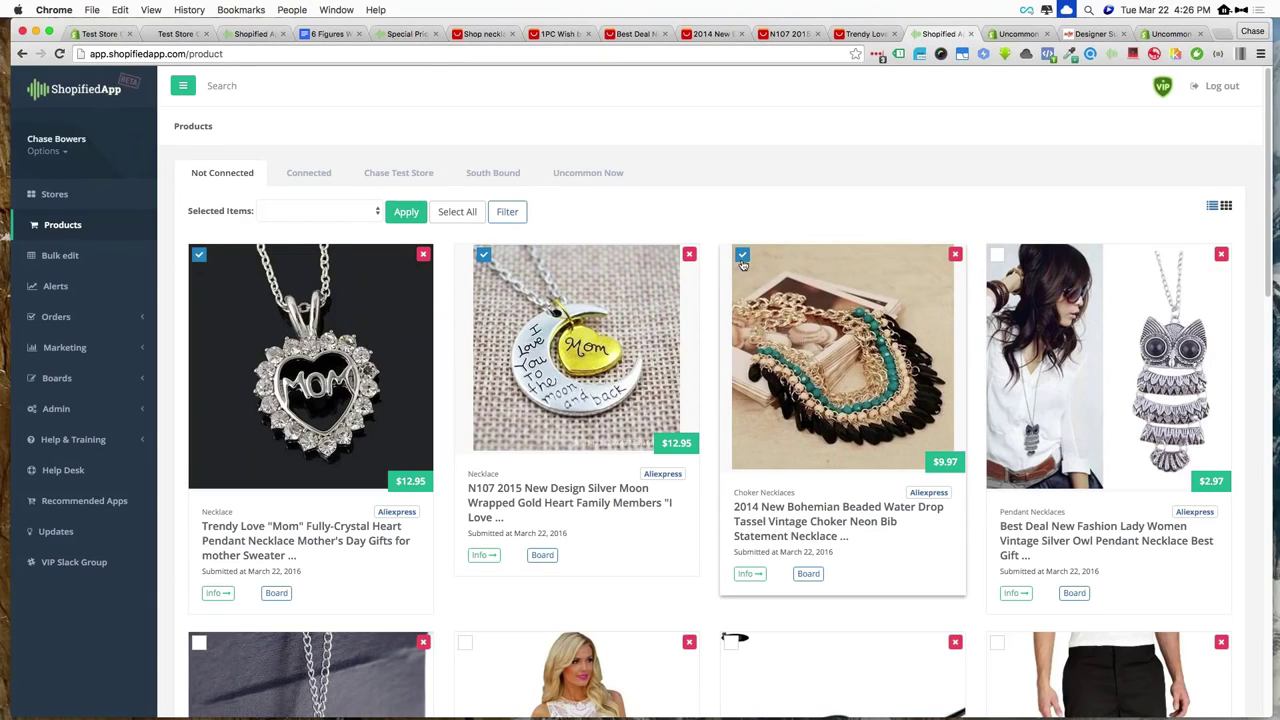
pyautogui.click(338, 211)
pyautogui.click(300, 247)
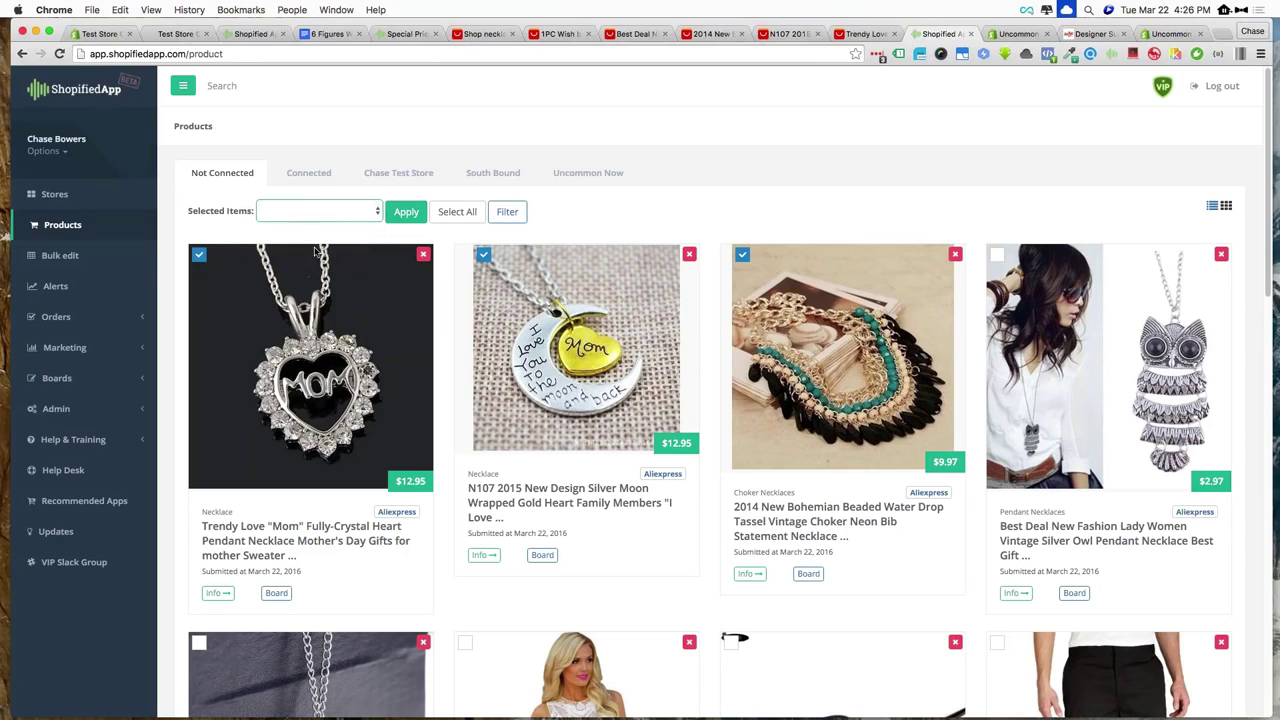
pyautogui.click(403, 212)
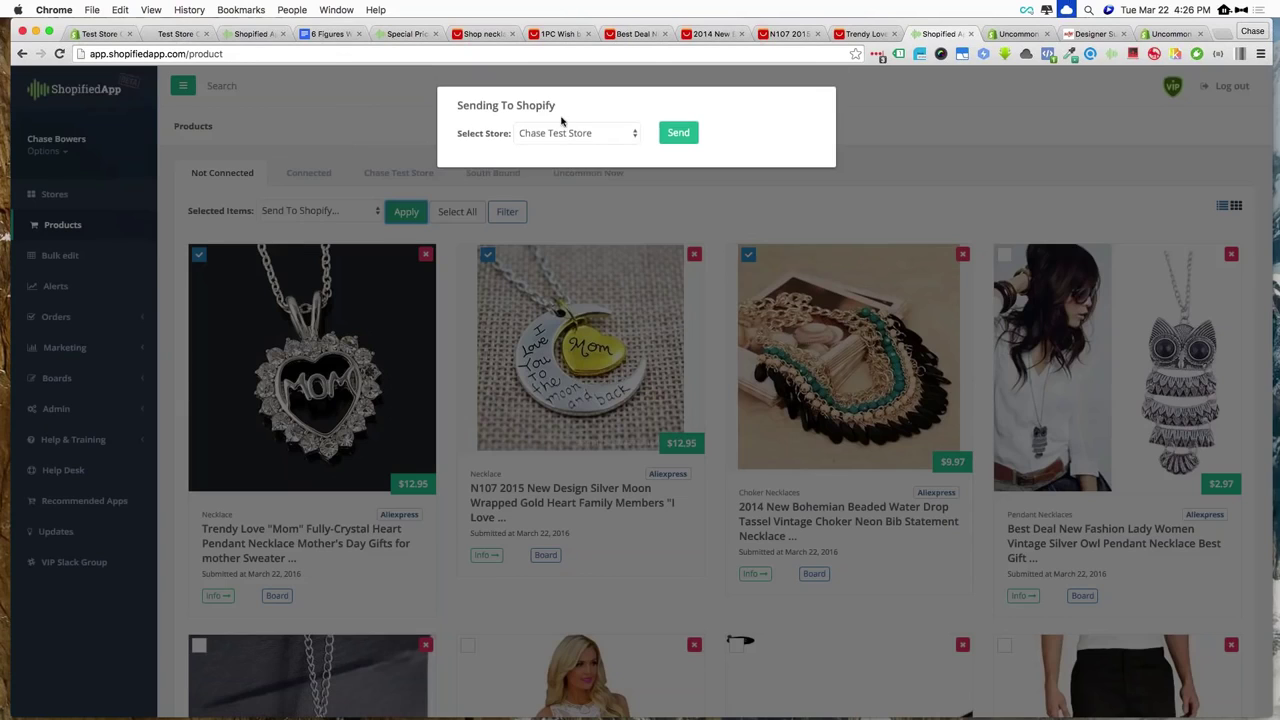
pyautogui.click(679, 133)
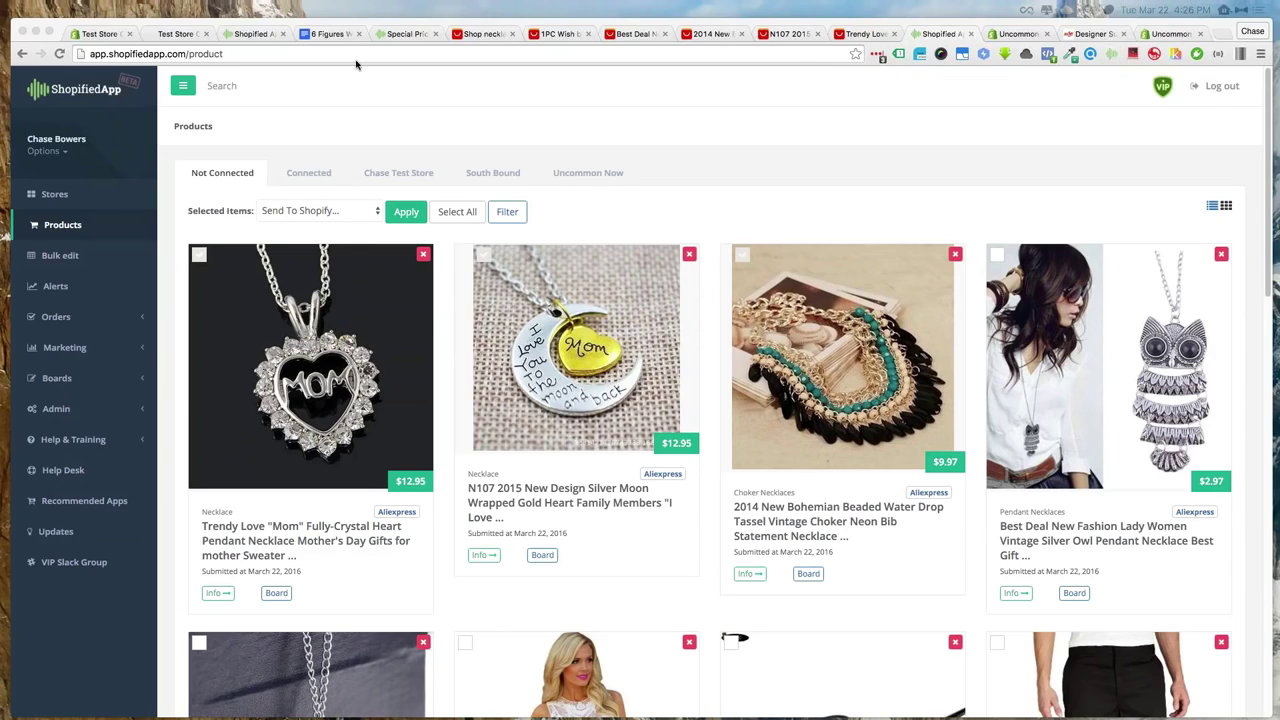
# Go to the Shopify admin's Products list
pyautogui.click(116, 38)
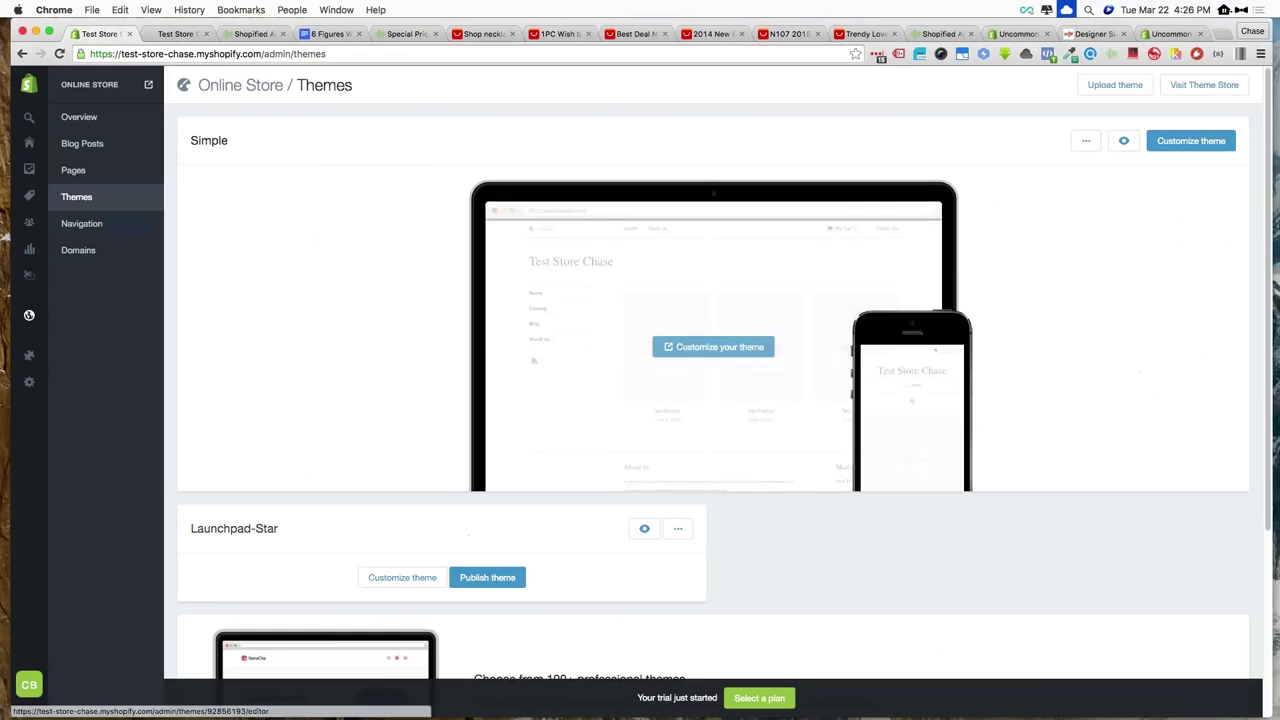
pyautogui.moveTo(32, 143)
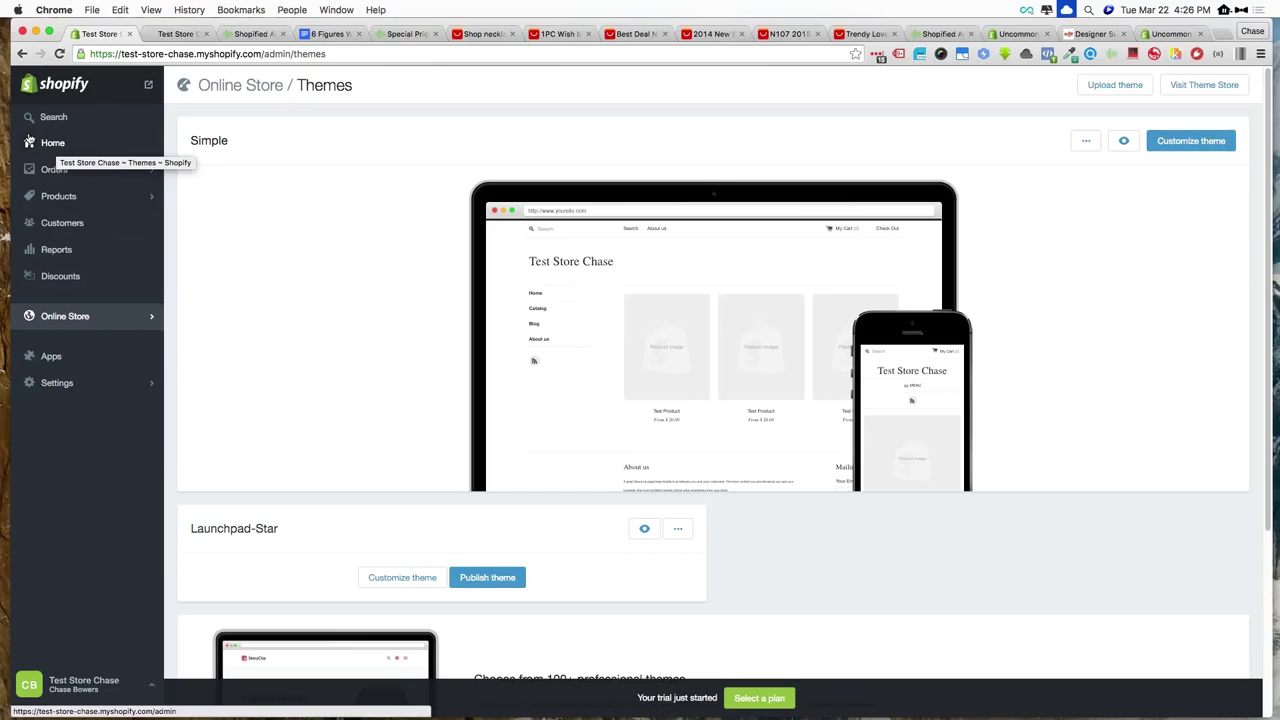
pyautogui.click(62, 196)
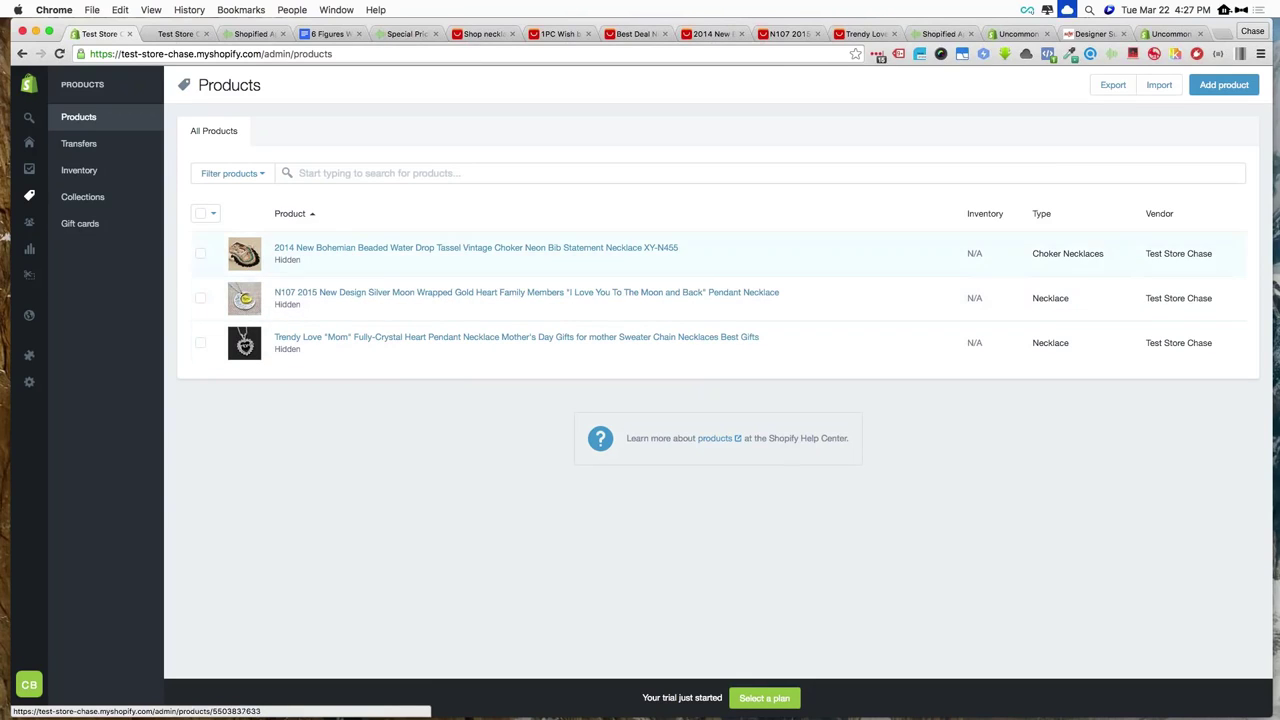
# Review the three imported necklaces in the bulk editor, then open the Bohemian choker
pyautogui.click(200, 213)
pyautogui.click(388, 216)
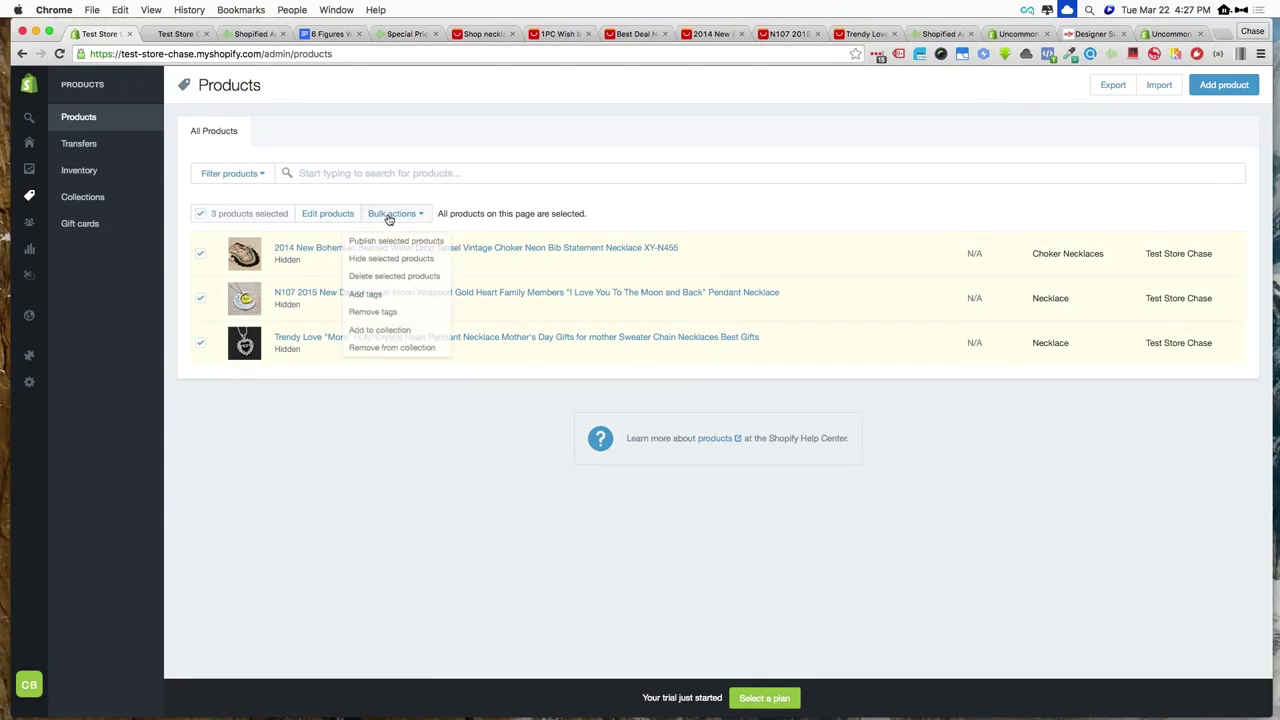
pyautogui.click(388, 214)
pyautogui.click(335, 215)
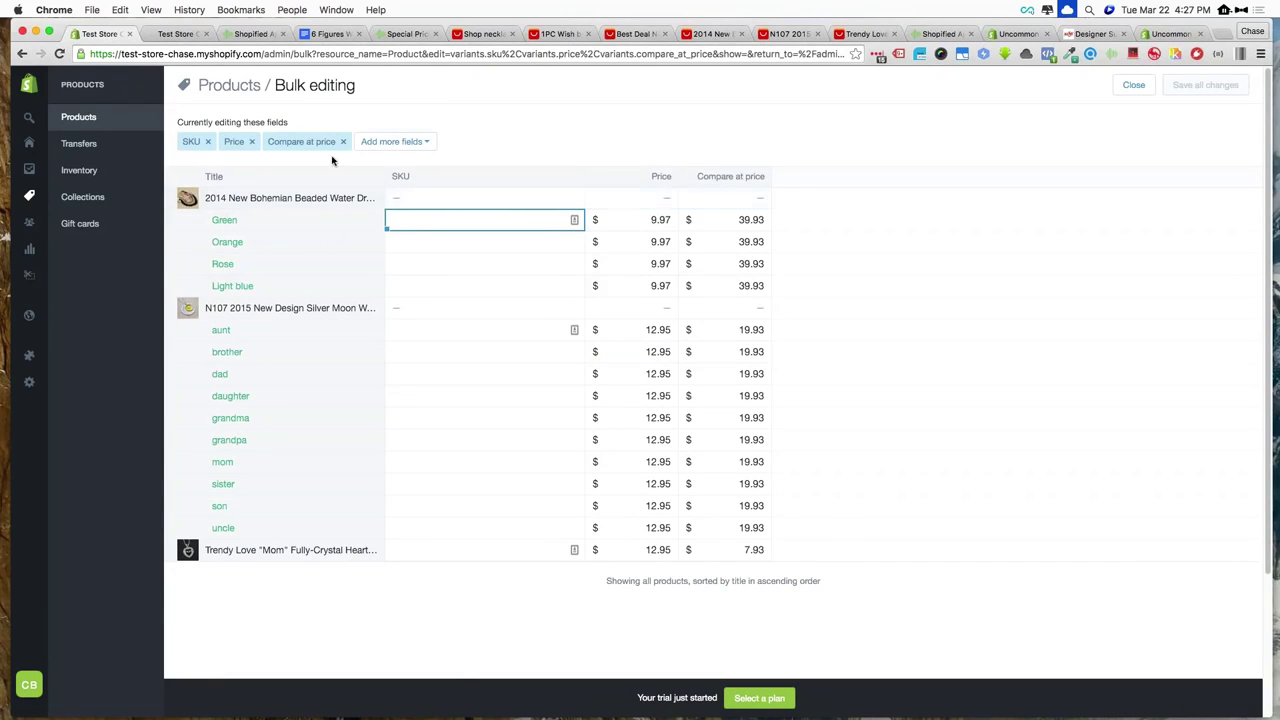
pyautogui.click(79, 117)
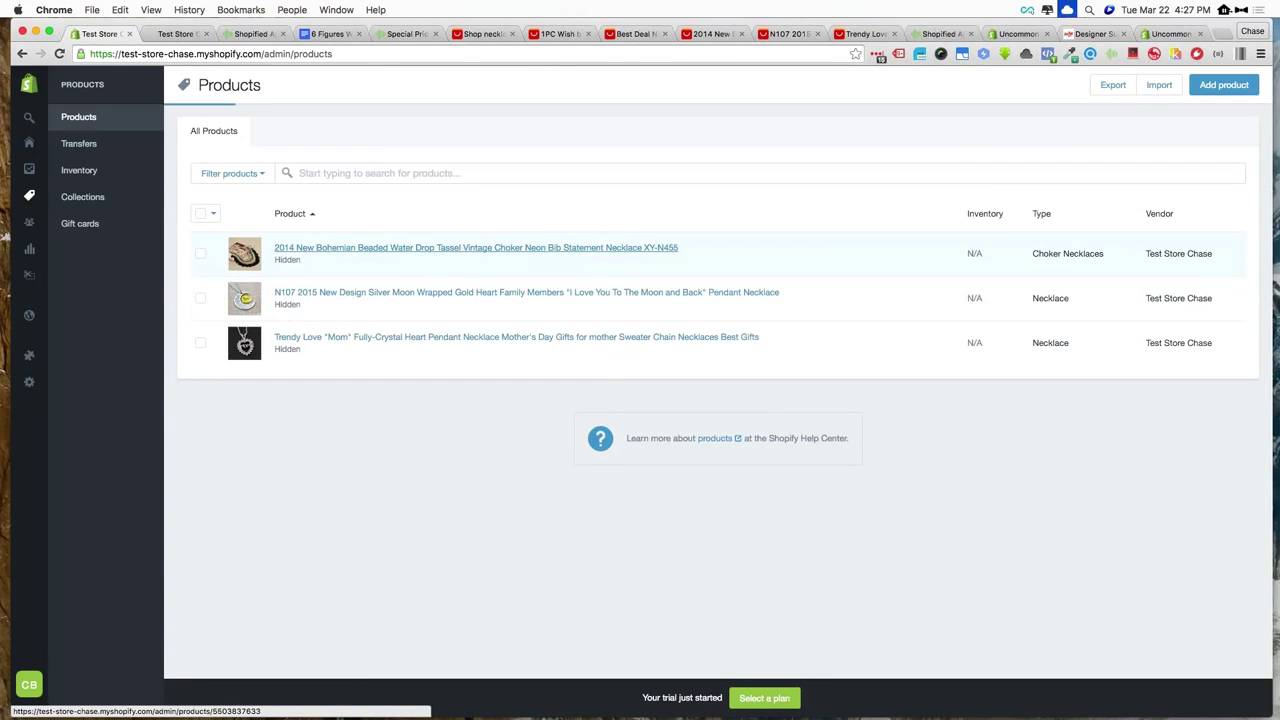
pyautogui.click(337, 250)
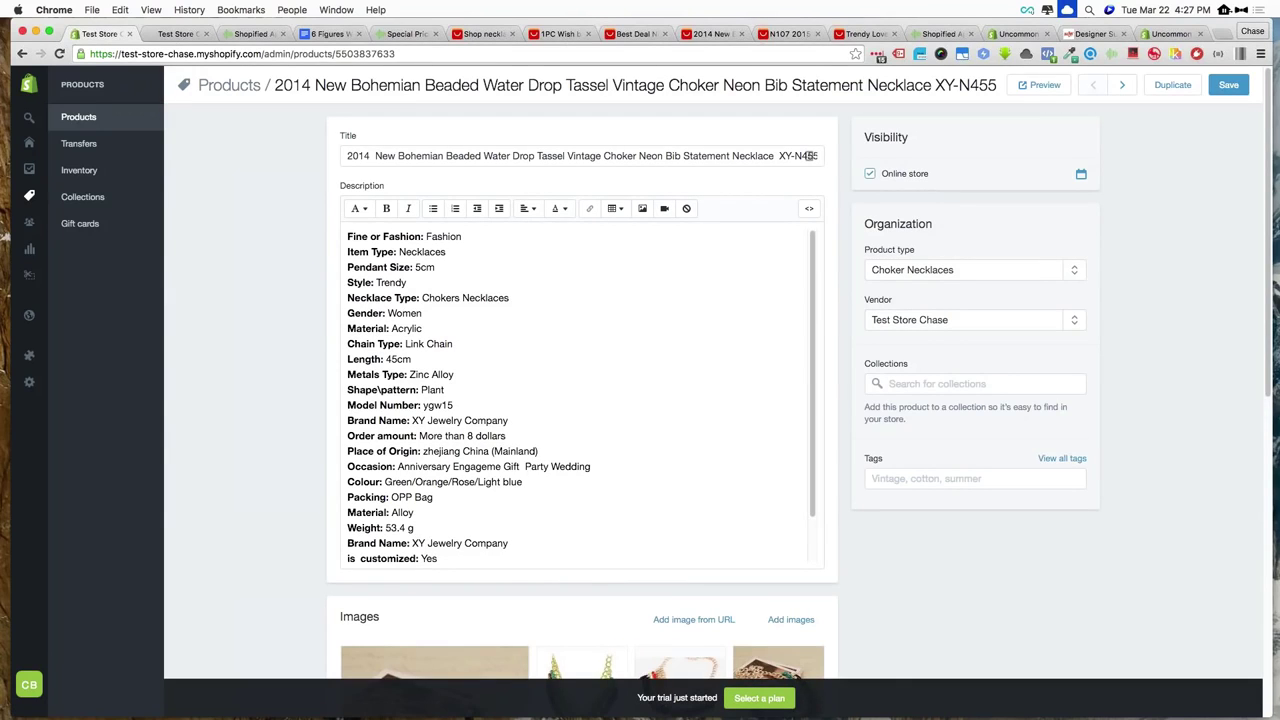
# Save the Bohemian choker product and preview its live storefront page
pyautogui.click(1229, 86)
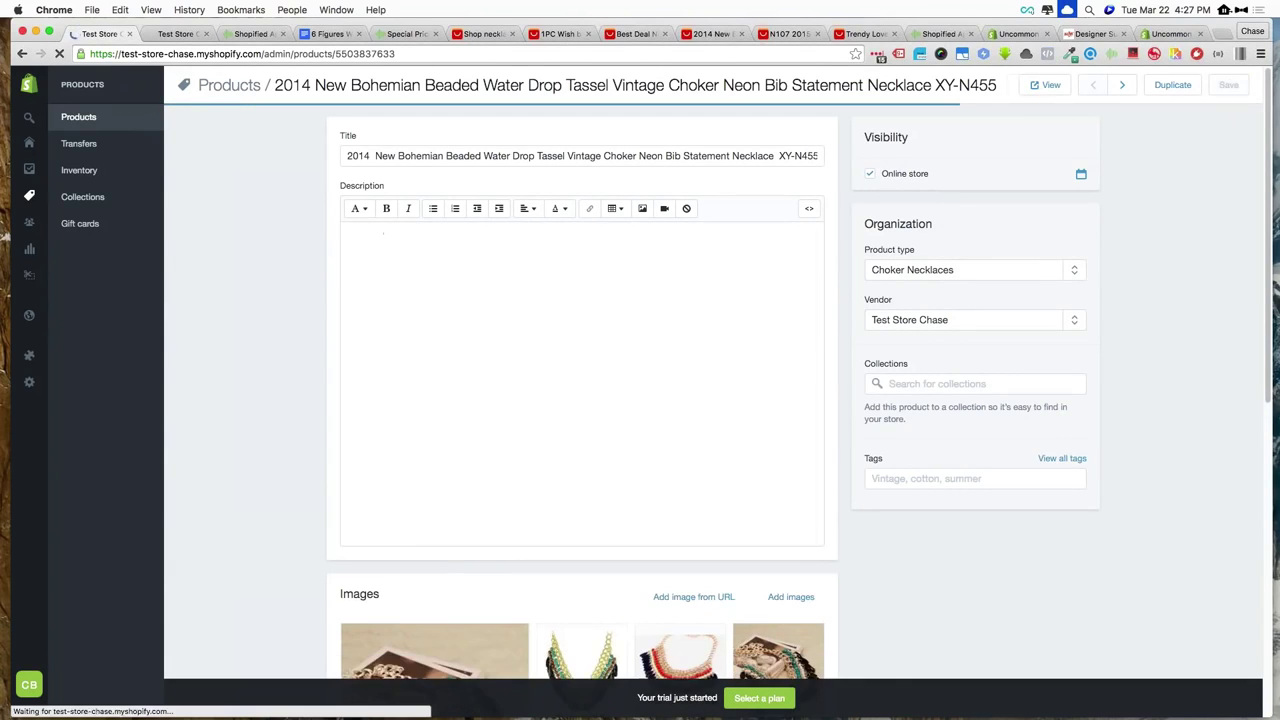
pyautogui.click(1040, 85)
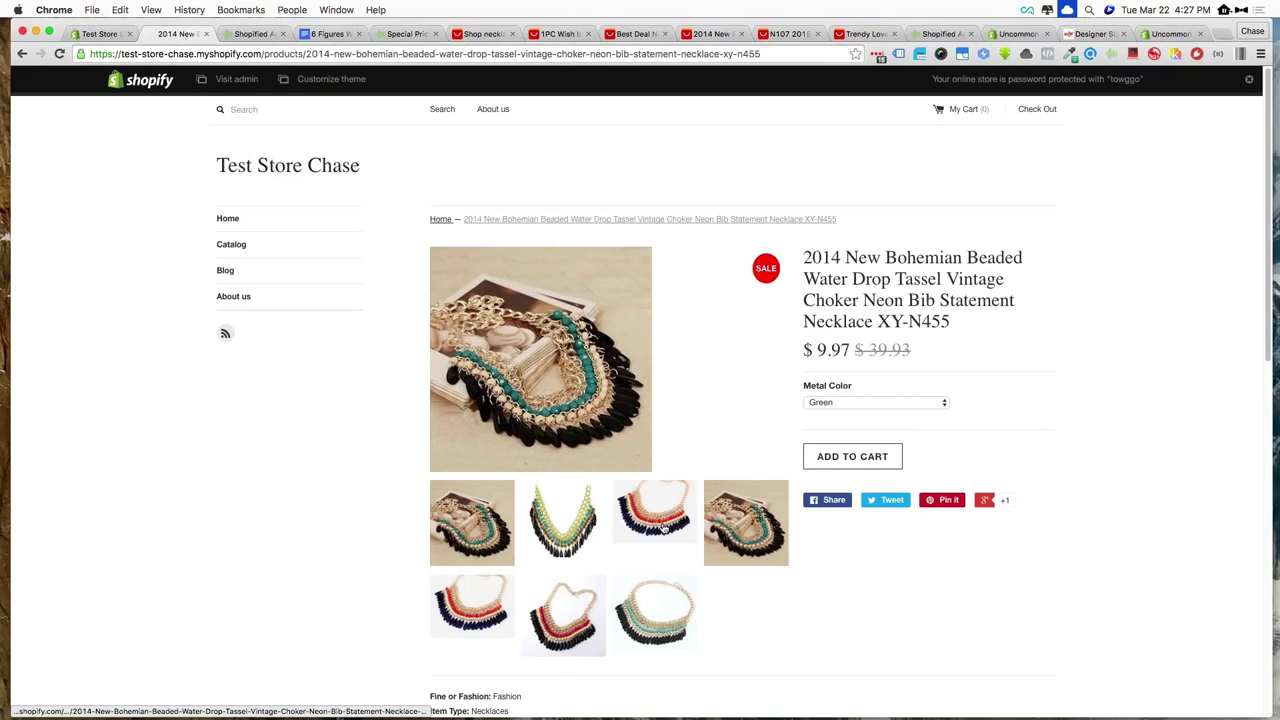
# Show the red-and-black Bohemian choker image and choose the Rose metal colour
pyautogui.click(664, 528)
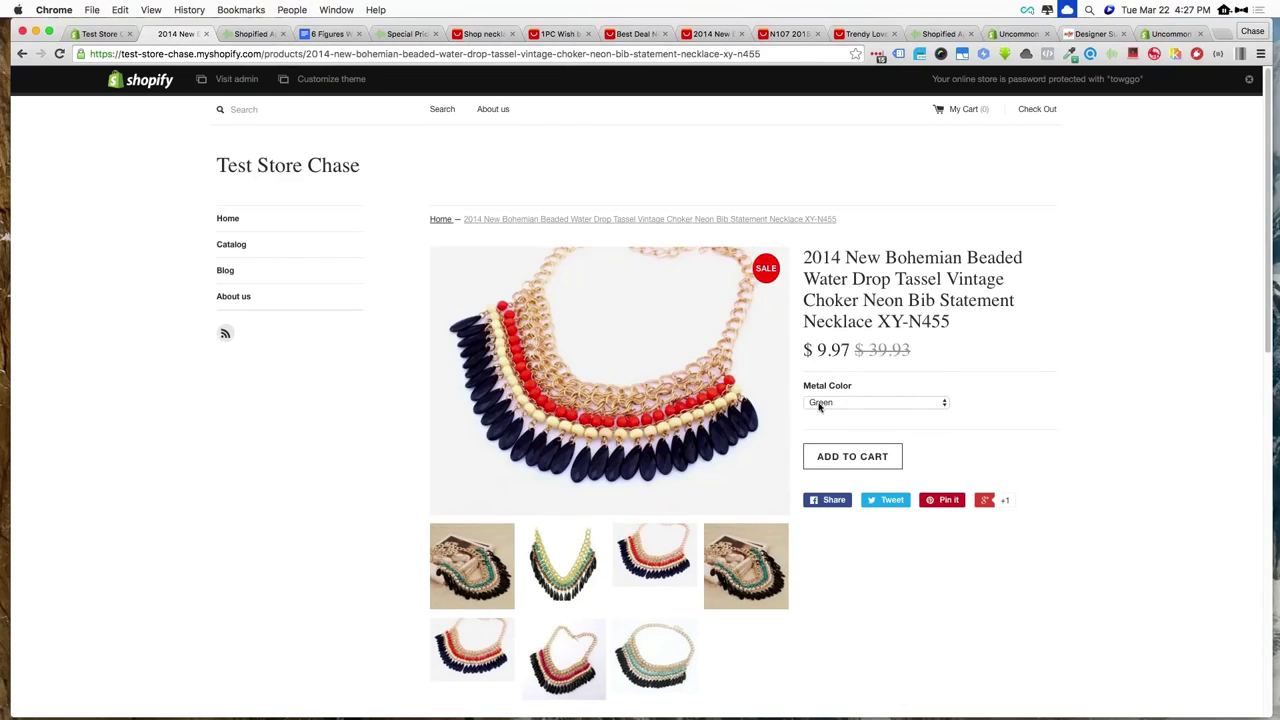
pyautogui.click(820, 403)
pyautogui.click(820, 426)
pyautogui.scroll(-2, 893, 312)
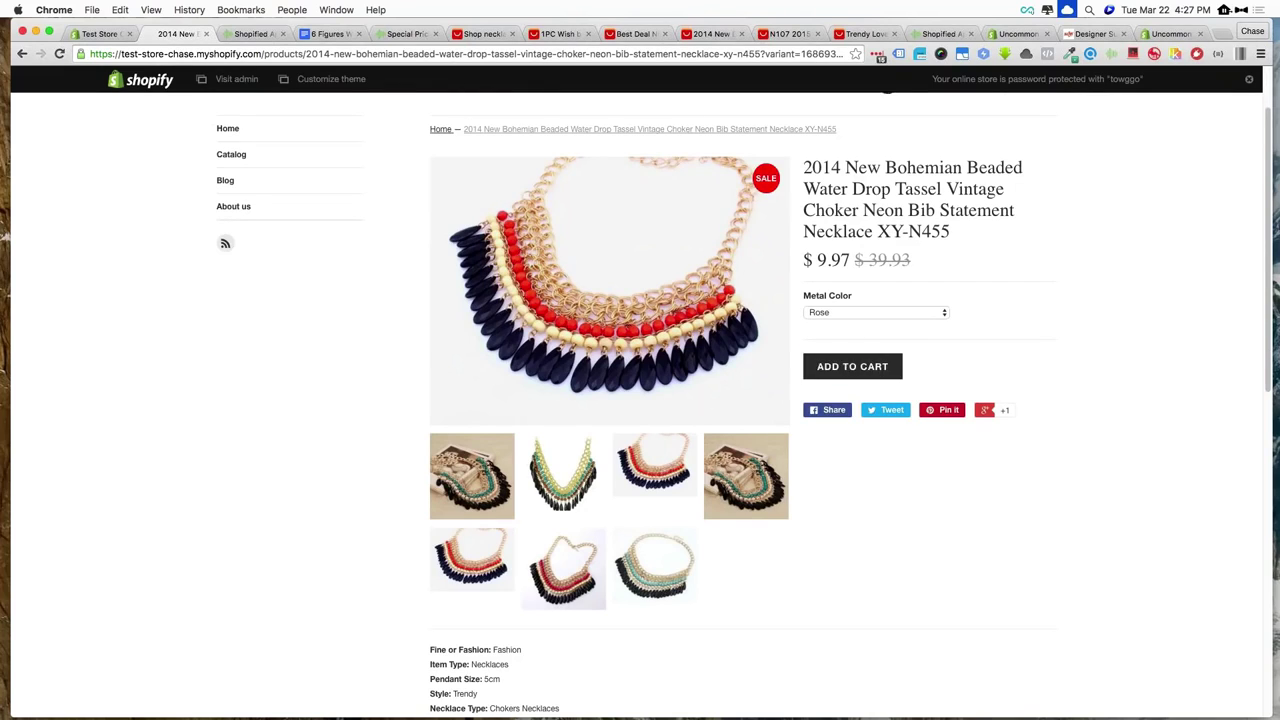
pyautogui.scroll(2, 1048, 321)
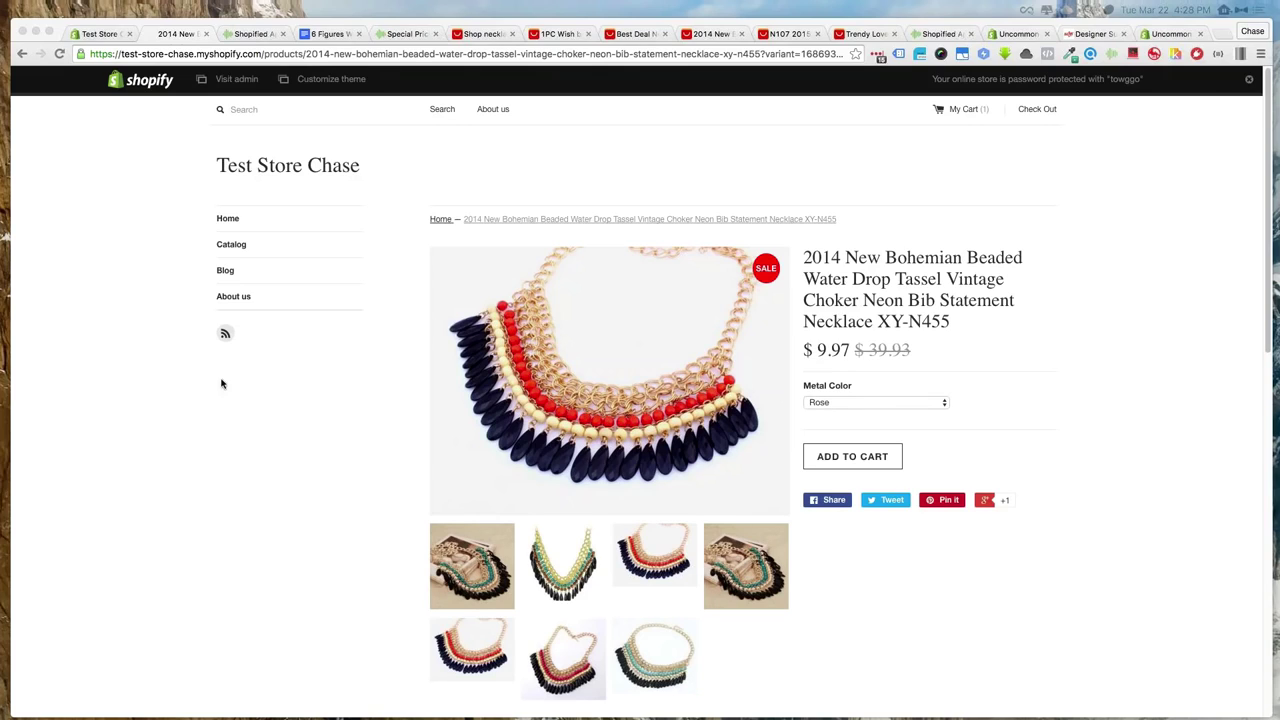
pyautogui.click(200, 416)
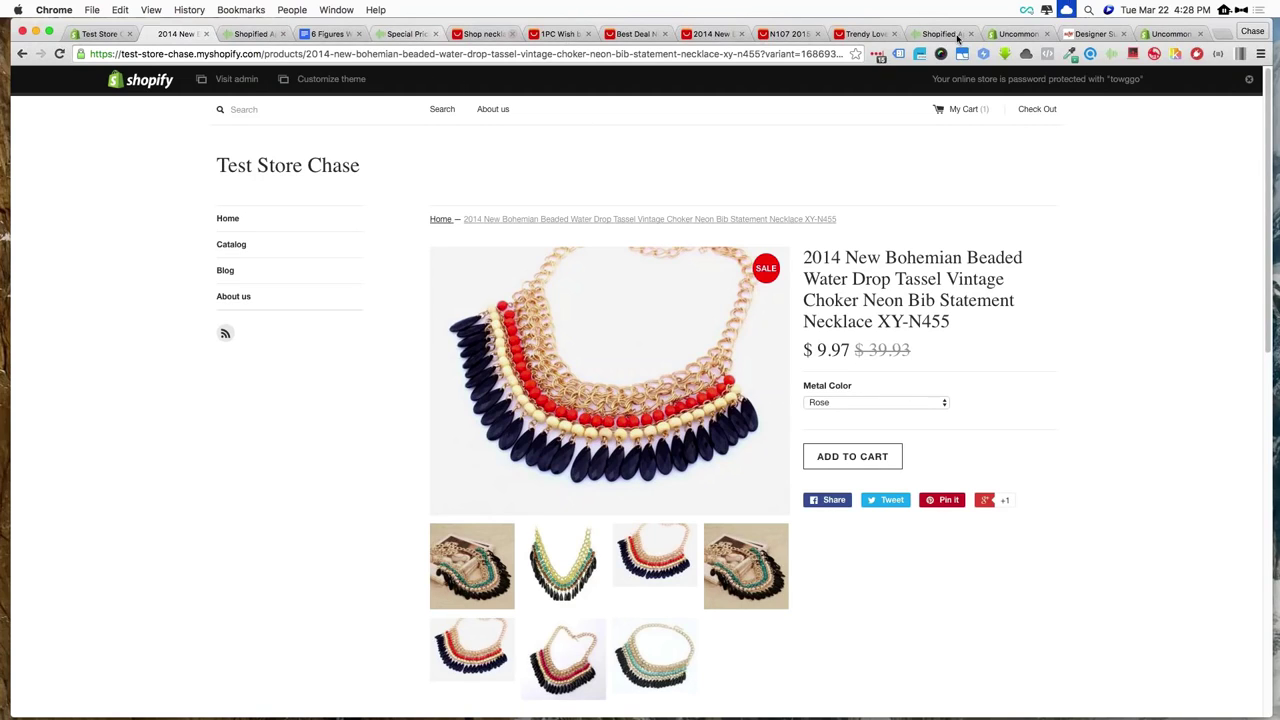
# Open the Silver Owl Pendant Necklace in Shopified App and check its title and prices
pyautogui.click(257, 35)
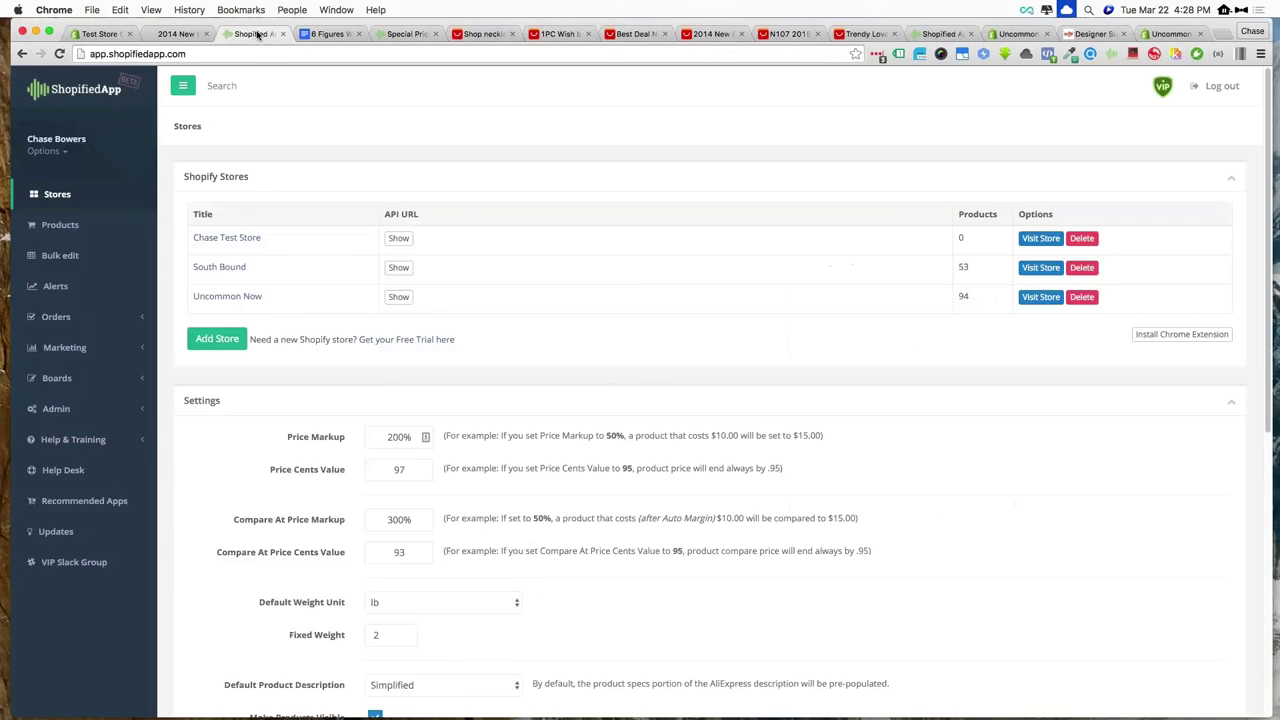
pyautogui.click(89, 224)
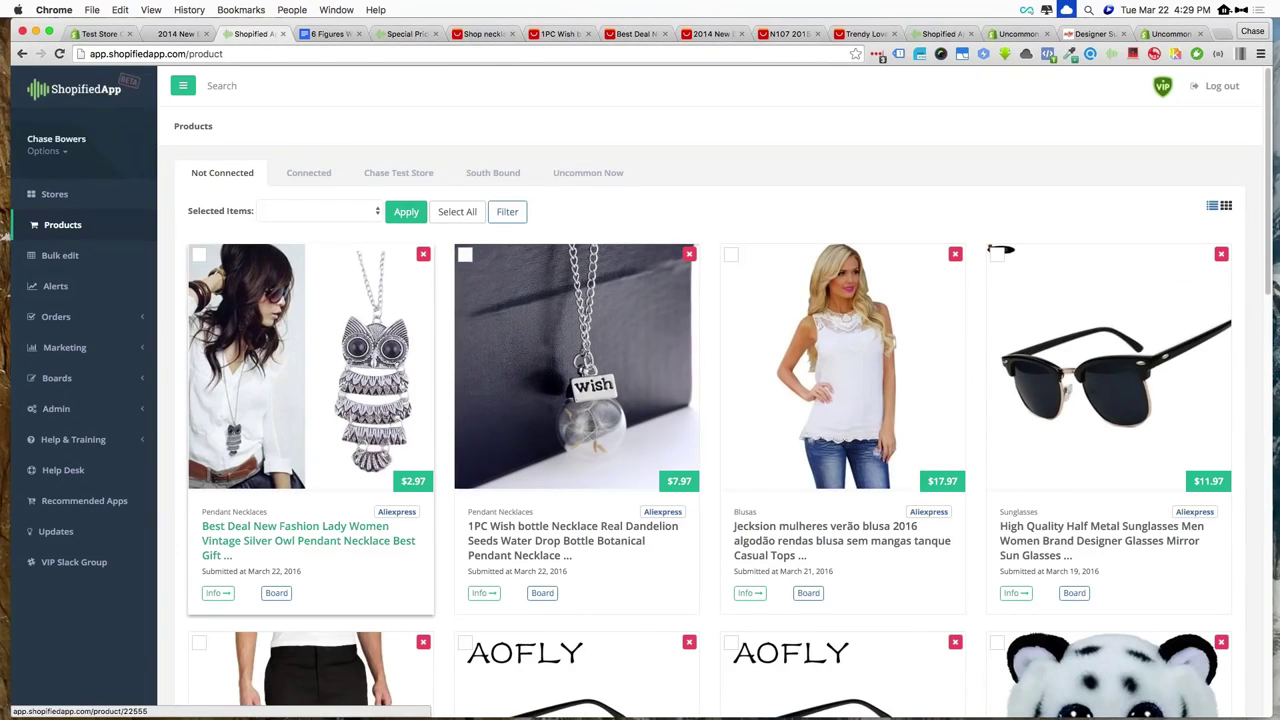
pyautogui.click(337, 527)
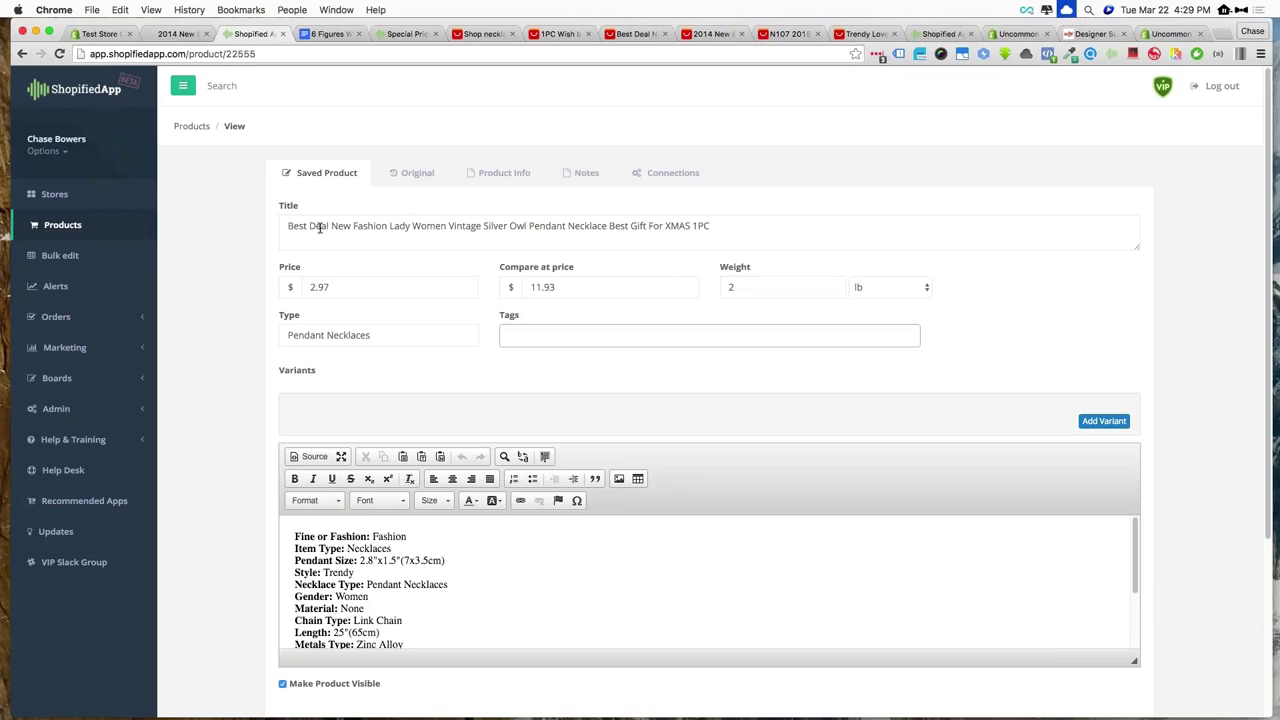
pyautogui.scroll(-1, 330, 230)
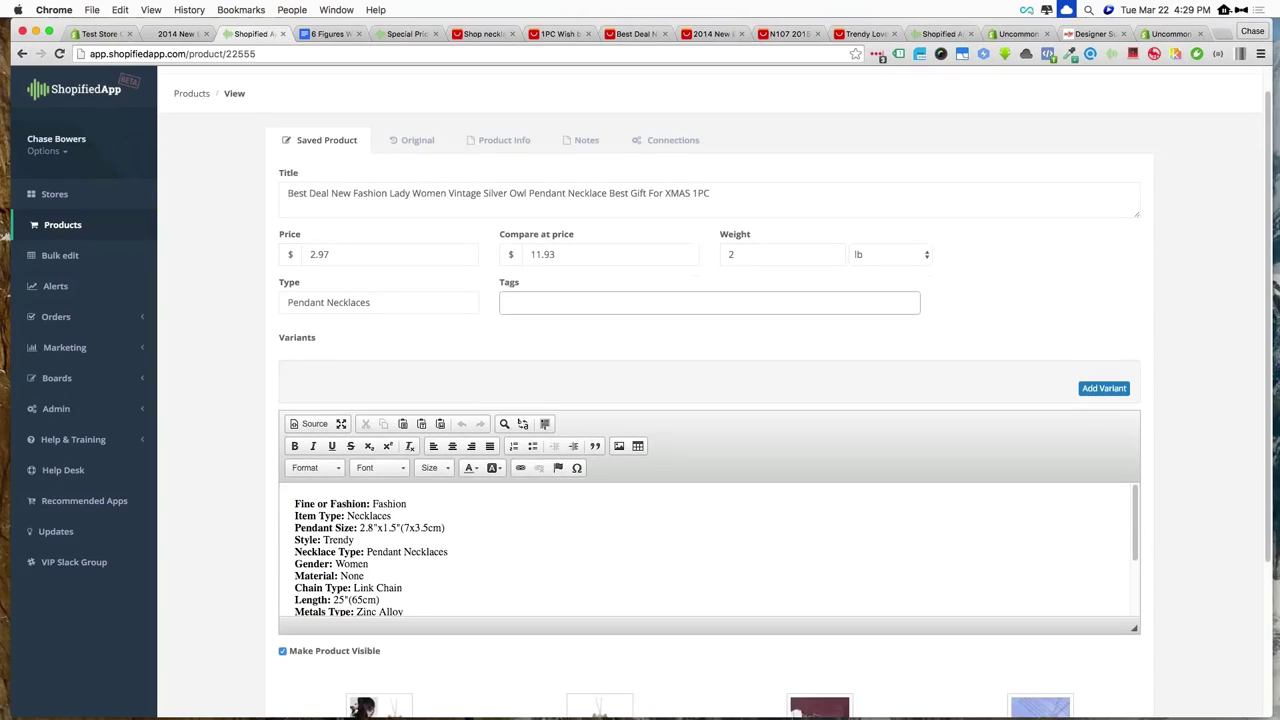
pyautogui.tripleClick(447, 199)
pyautogui.click(412, 254)
pyautogui.click(570, 258)
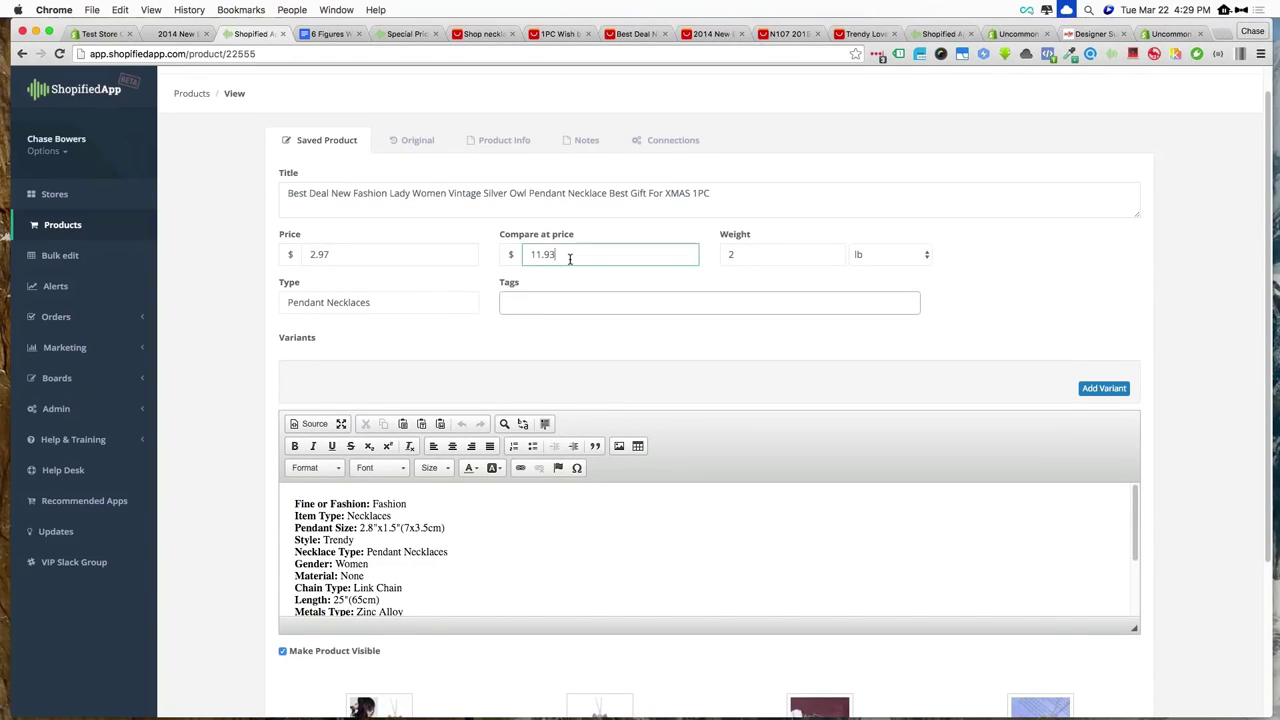
# Enlarge the description editor to reveal all of the owl necklace's specifications
pyautogui.scroll(-5, 364, 298)
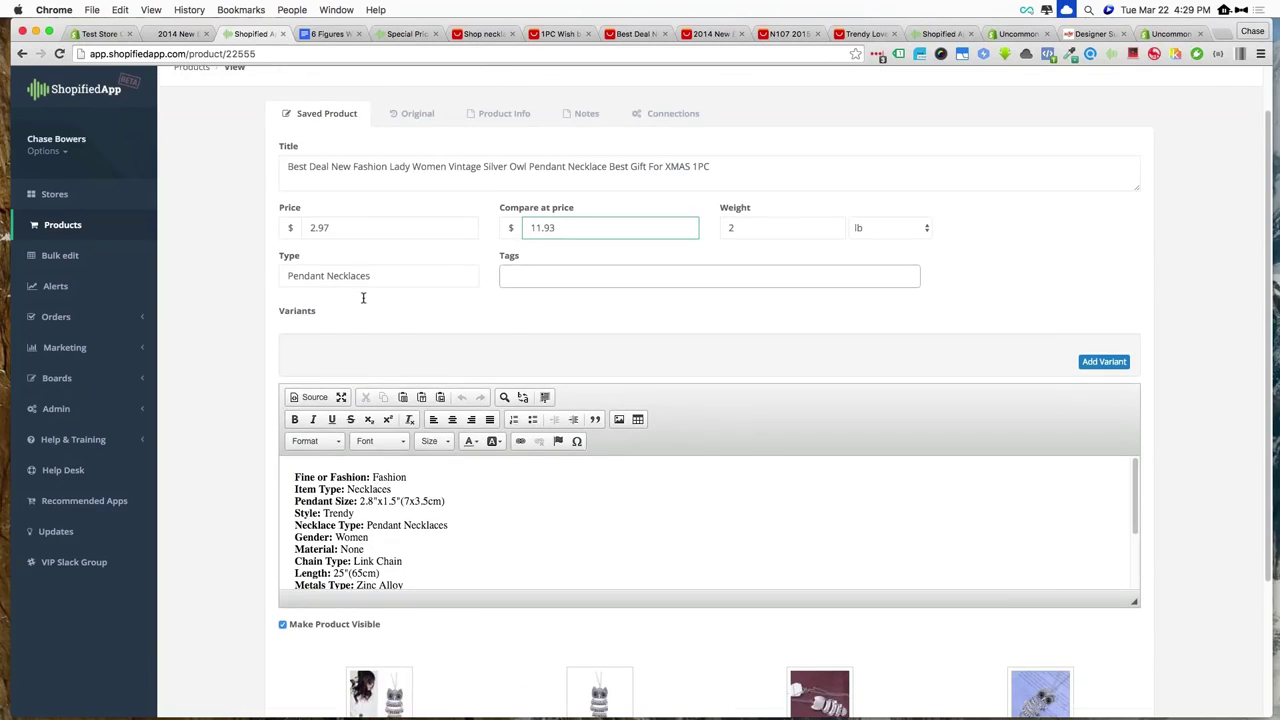
pyautogui.tripleClick(393, 301)
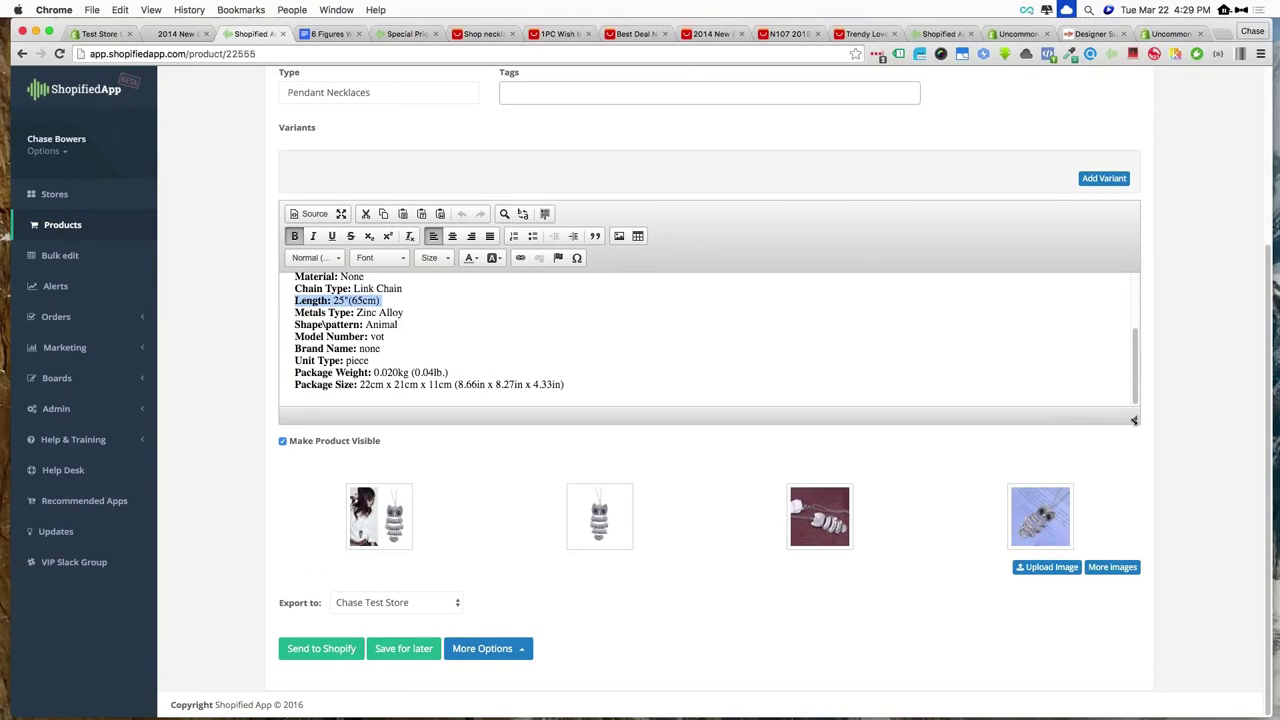
pyautogui.moveTo(1134, 418); pyautogui.dragTo(1120, 646)
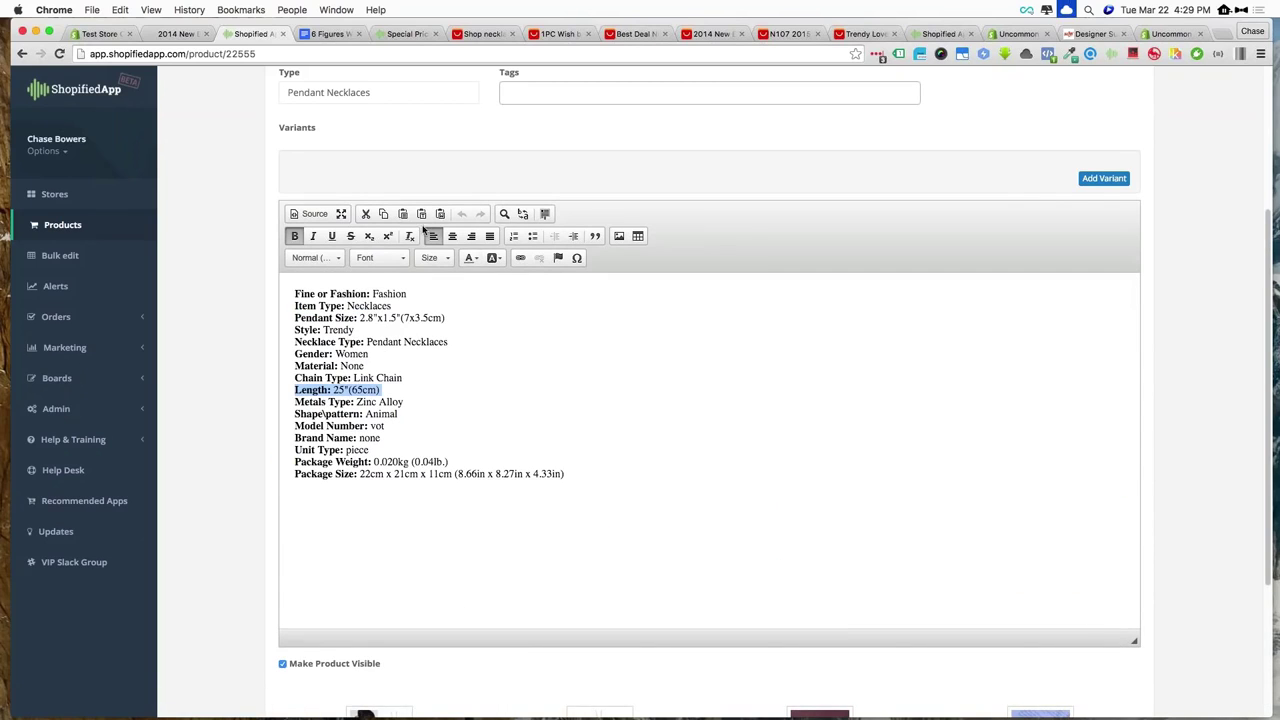
pyautogui.click(486, 403)
pyautogui.scroll(-5, 440, 440)
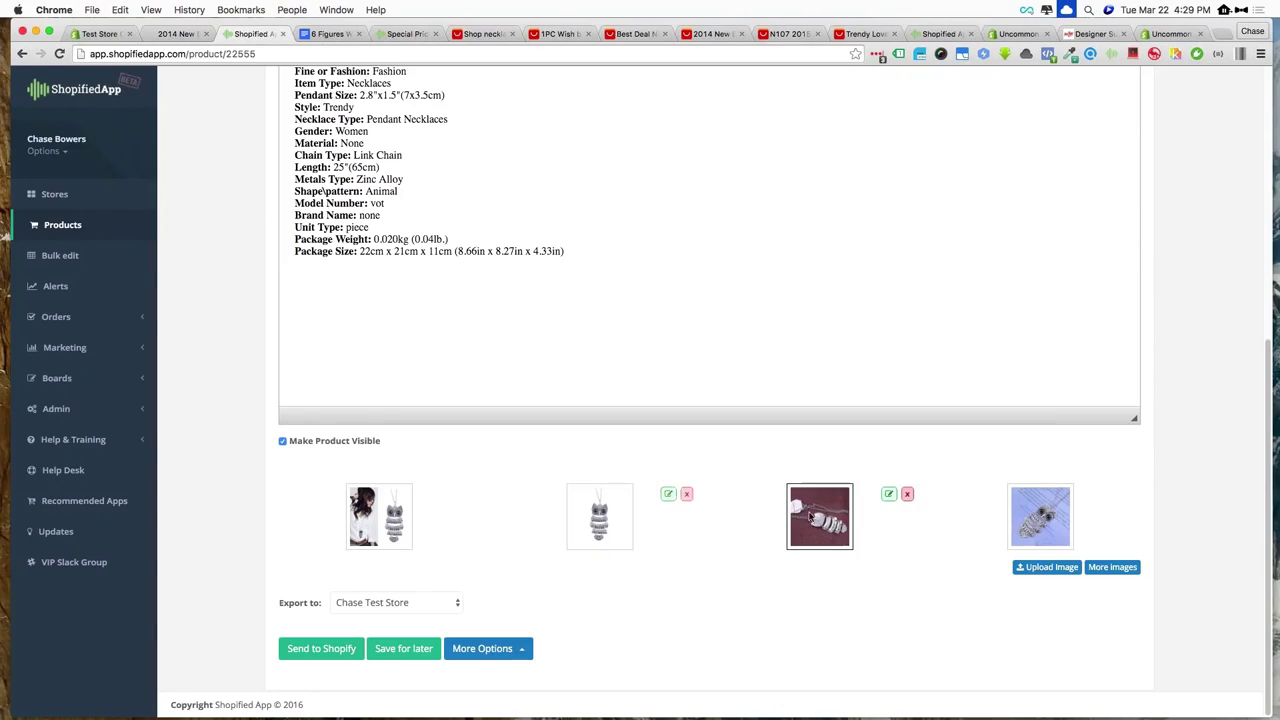
pyautogui.moveTo(1077, 519)
pyautogui.moveTo(580, 513)
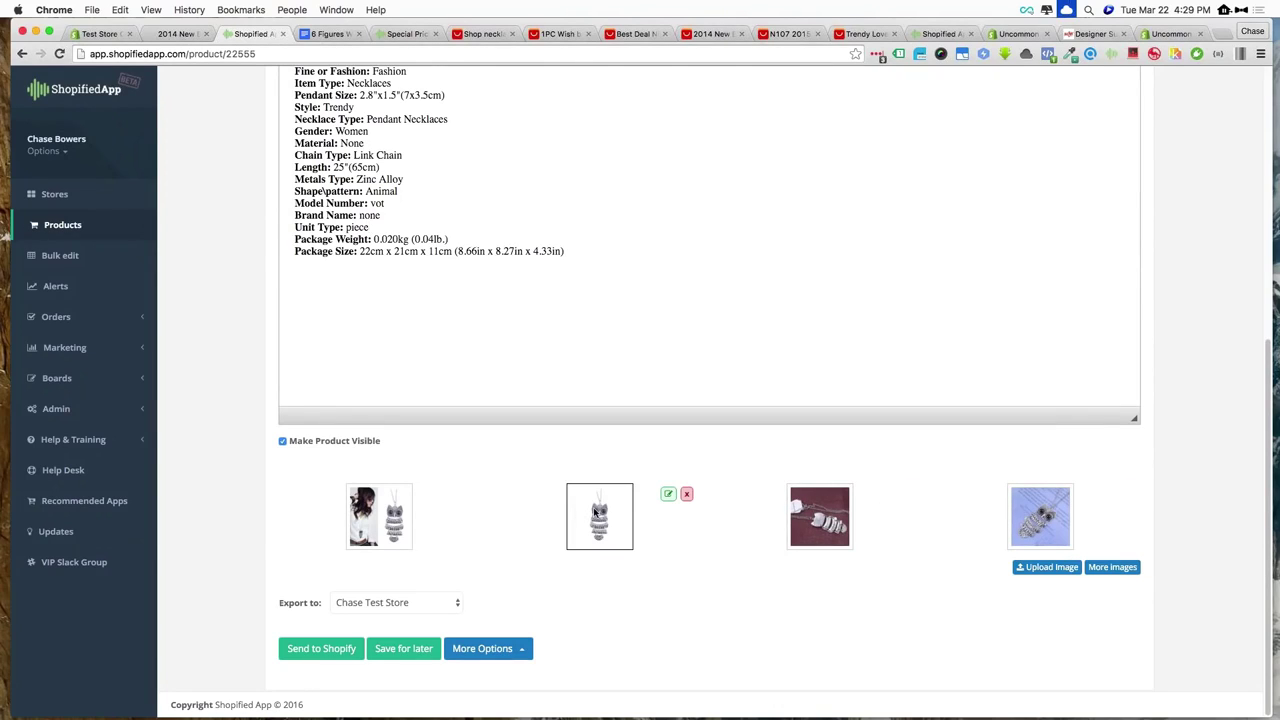
pyautogui.click(668, 494)
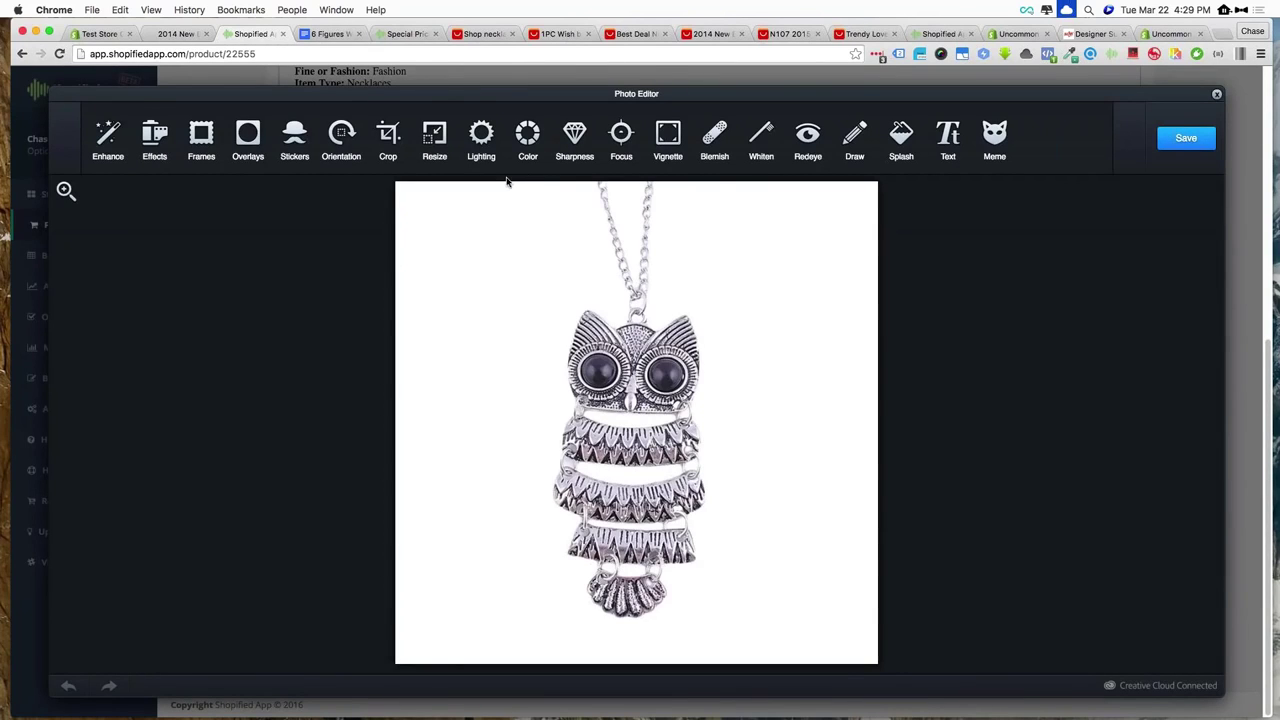
pyautogui.click(388, 135)
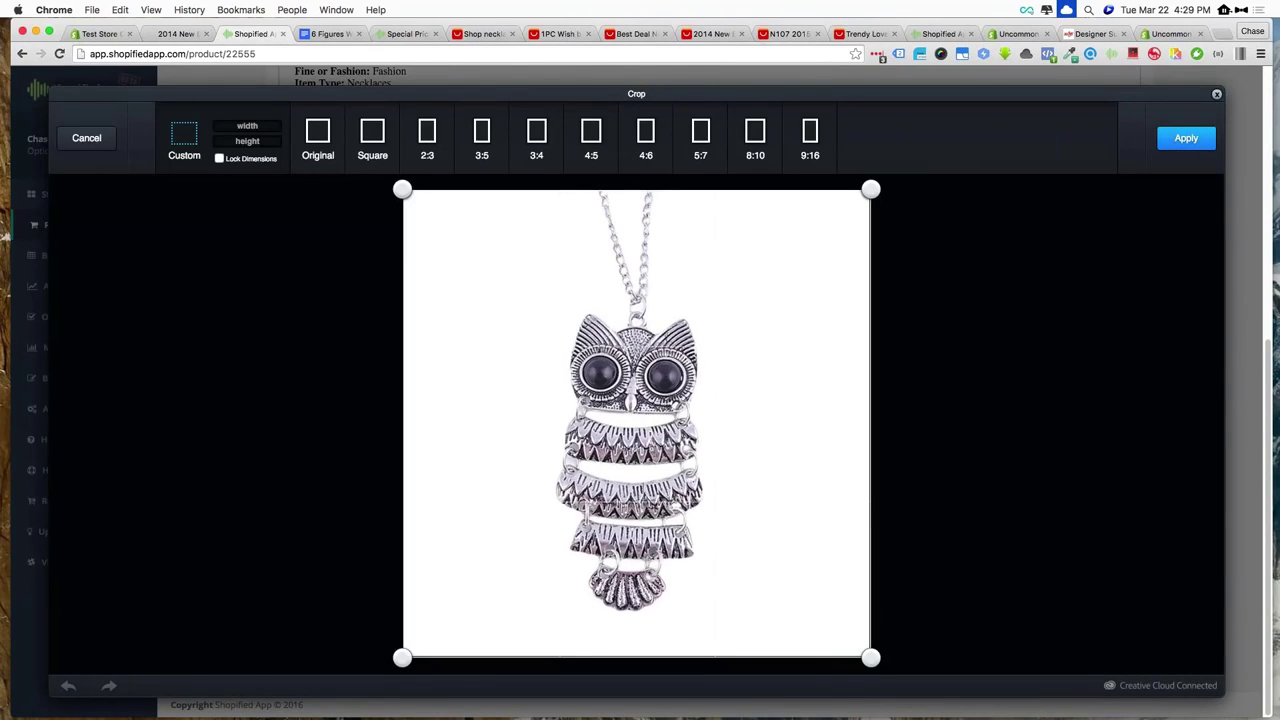
pyautogui.moveTo(870, 190)
pyautogui.mouseDown()
pyautogui.moveTo(872, 277)
pyautogui.moveTo(883, 177)
pyautogui.mouseUp()
pyautogui.moveTo(405, 192); pyautogui.dragTo(366, 194)
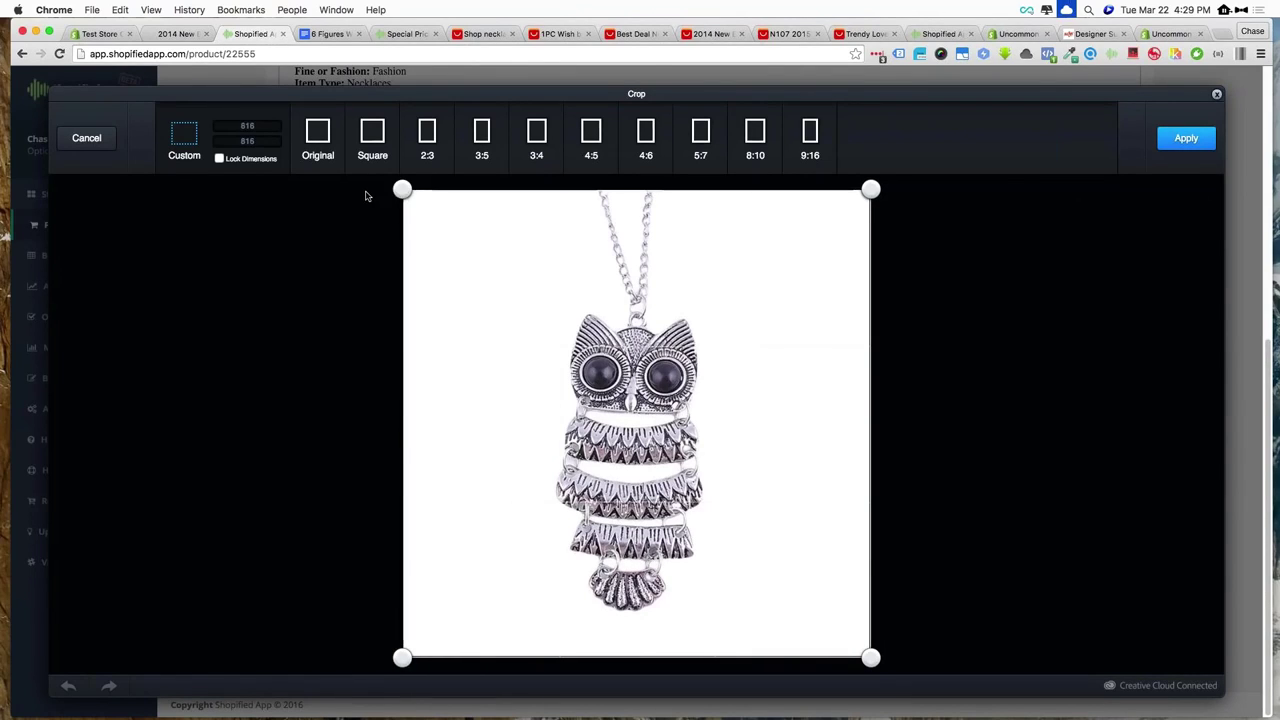
pyautogui.click(1217, 94)
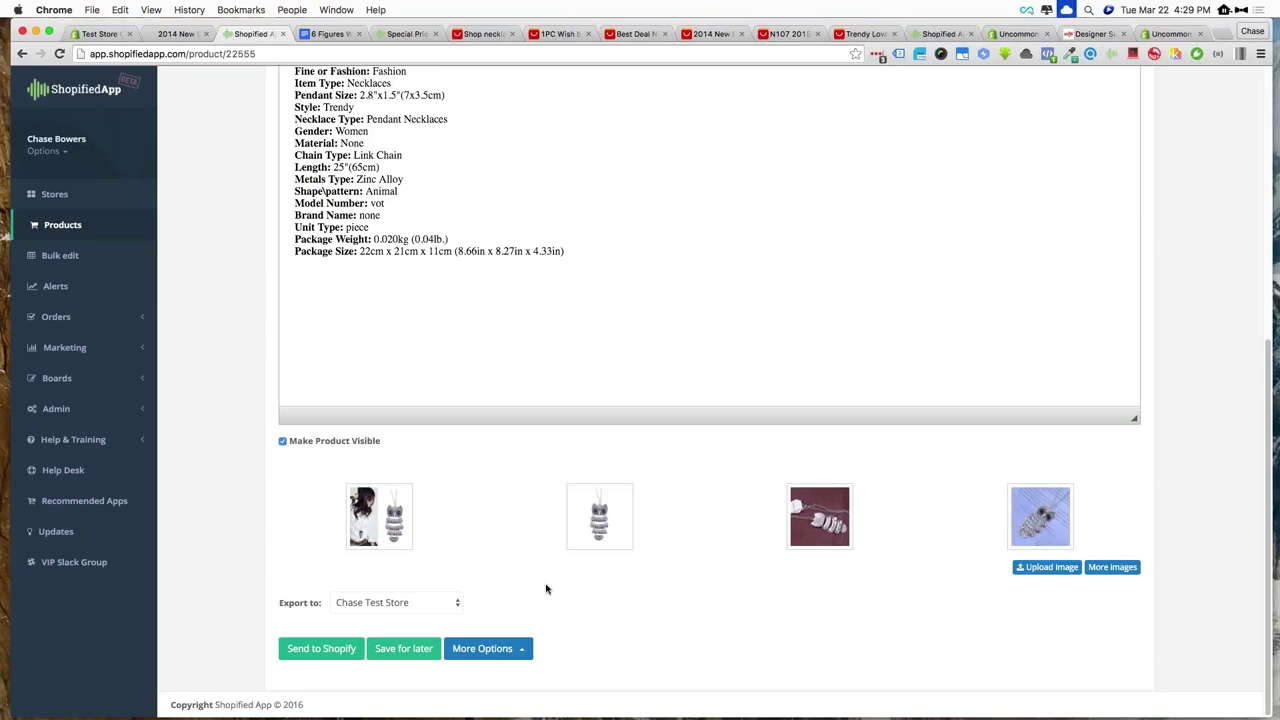
# View the owl necklace's Original tab: $0.73 price, Pendant Necklaces type, 0.04 lb weight
pyautogui.moveTo(568, 532)
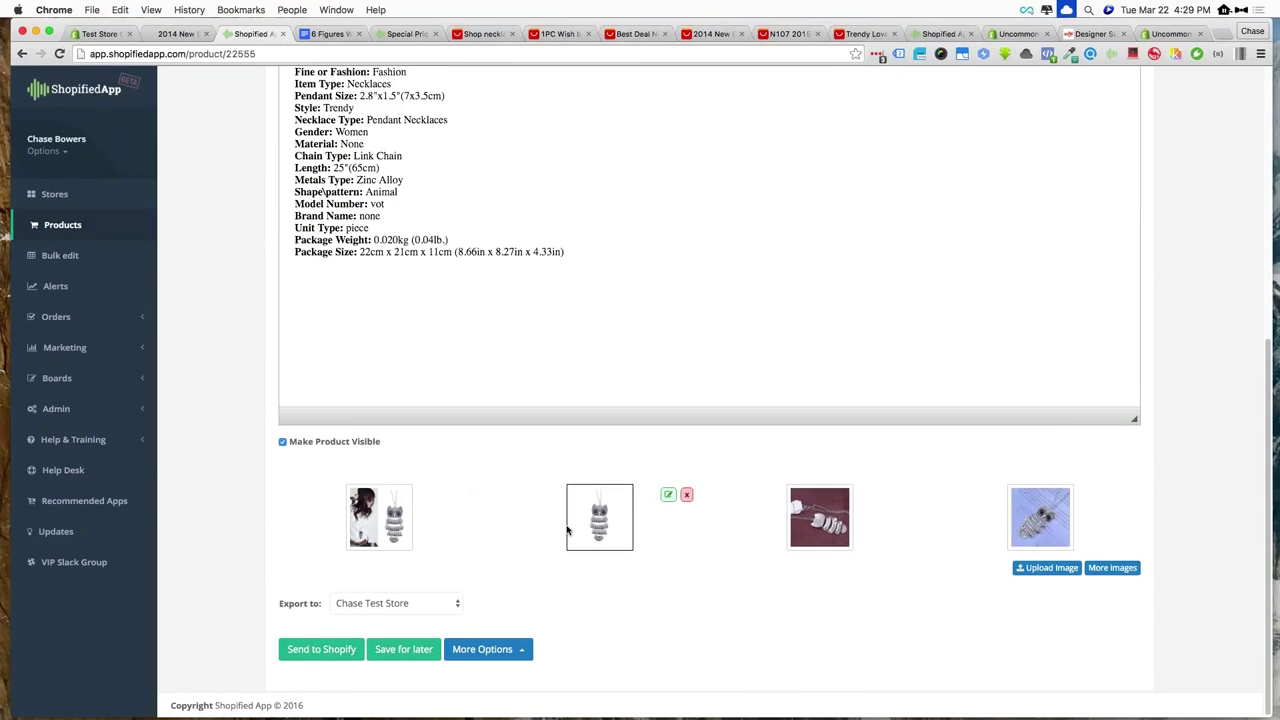
pyautogui.scroll(5, 567, 530)
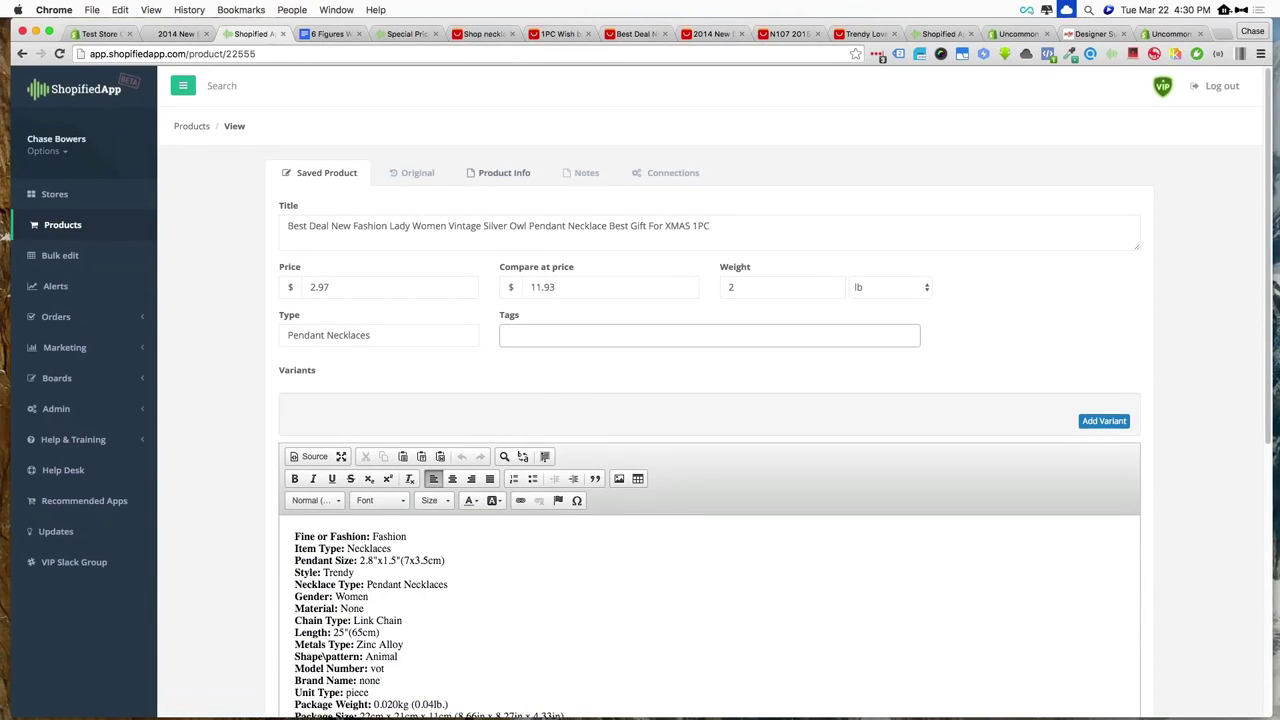
pyautogui.click(413, 172)
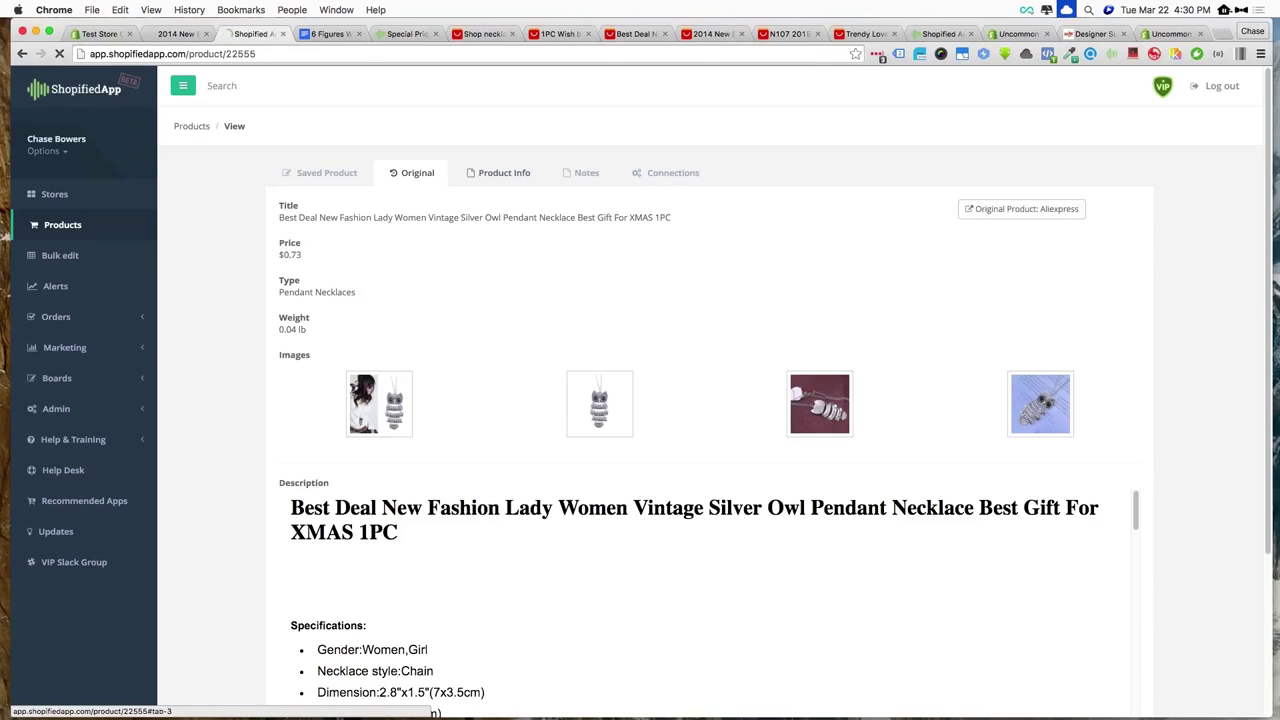
# Check the Product Info, Notes and Connections tabs and the source link, then return to Saved Product
pyautogui.click(498, 172)
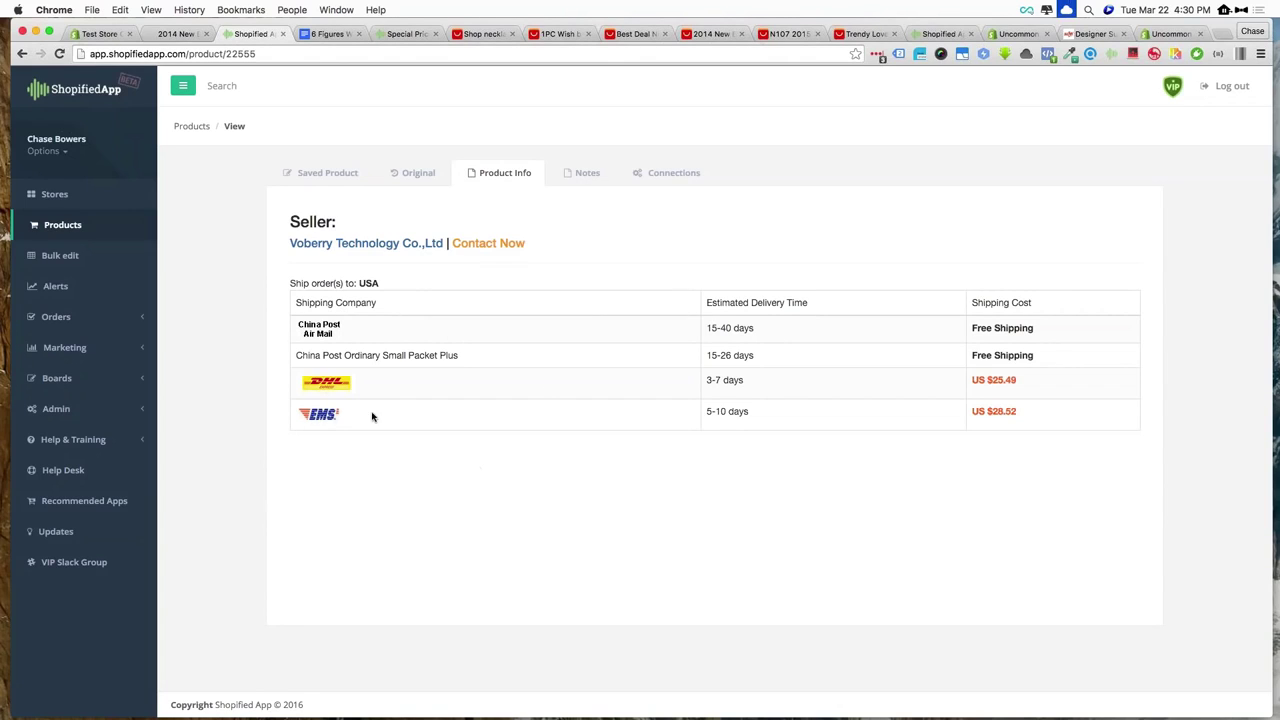
pyautogui.click(575, 172)
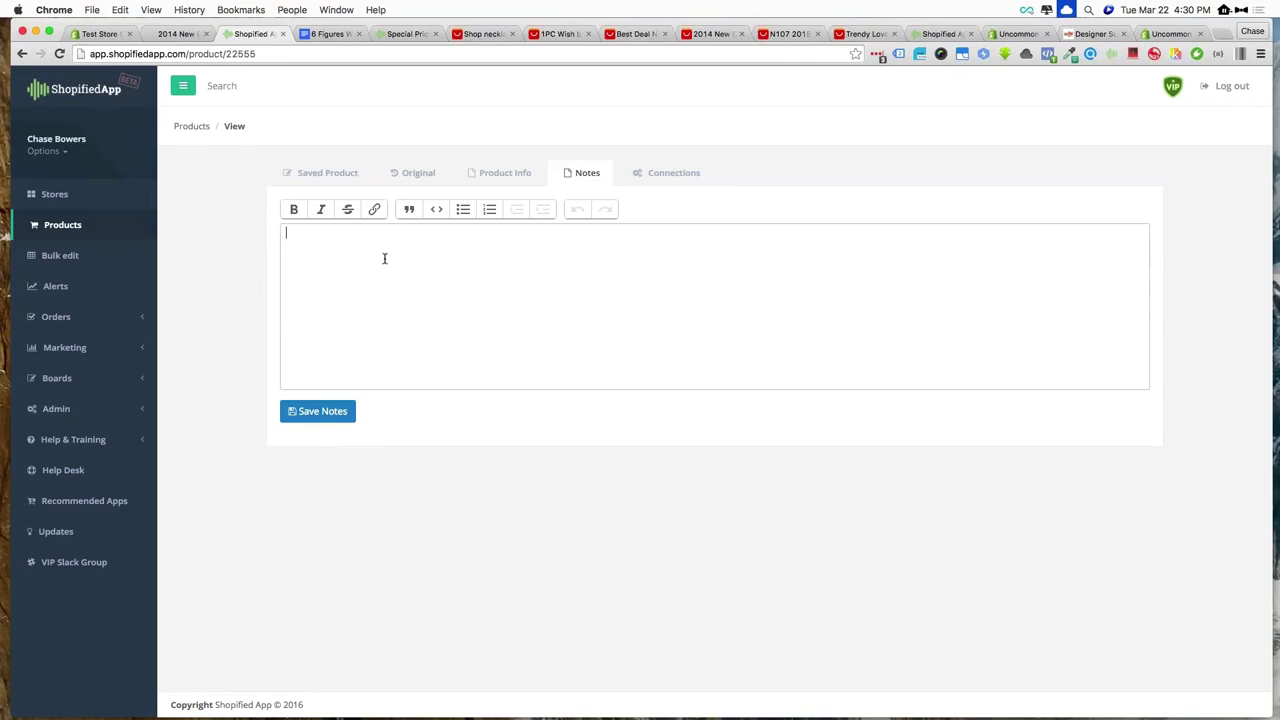
pyautogui.click(673, 174)
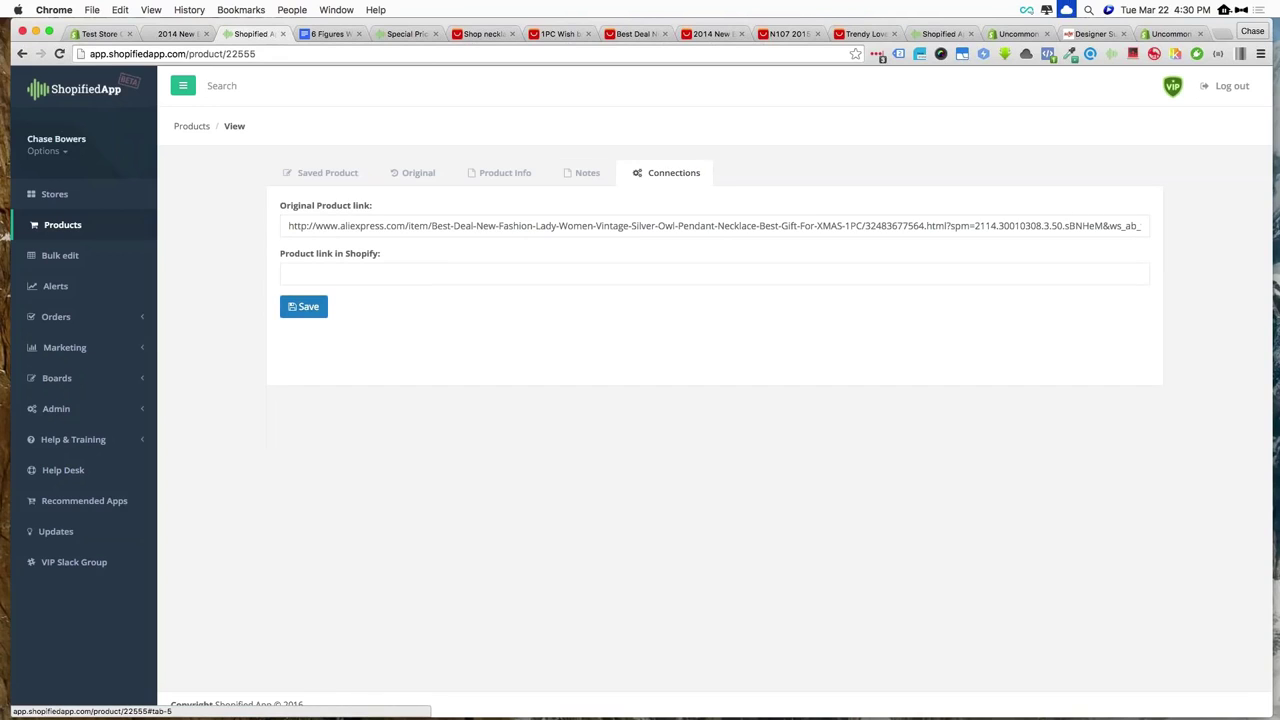
pyautogui.tripleClick(488, 225)
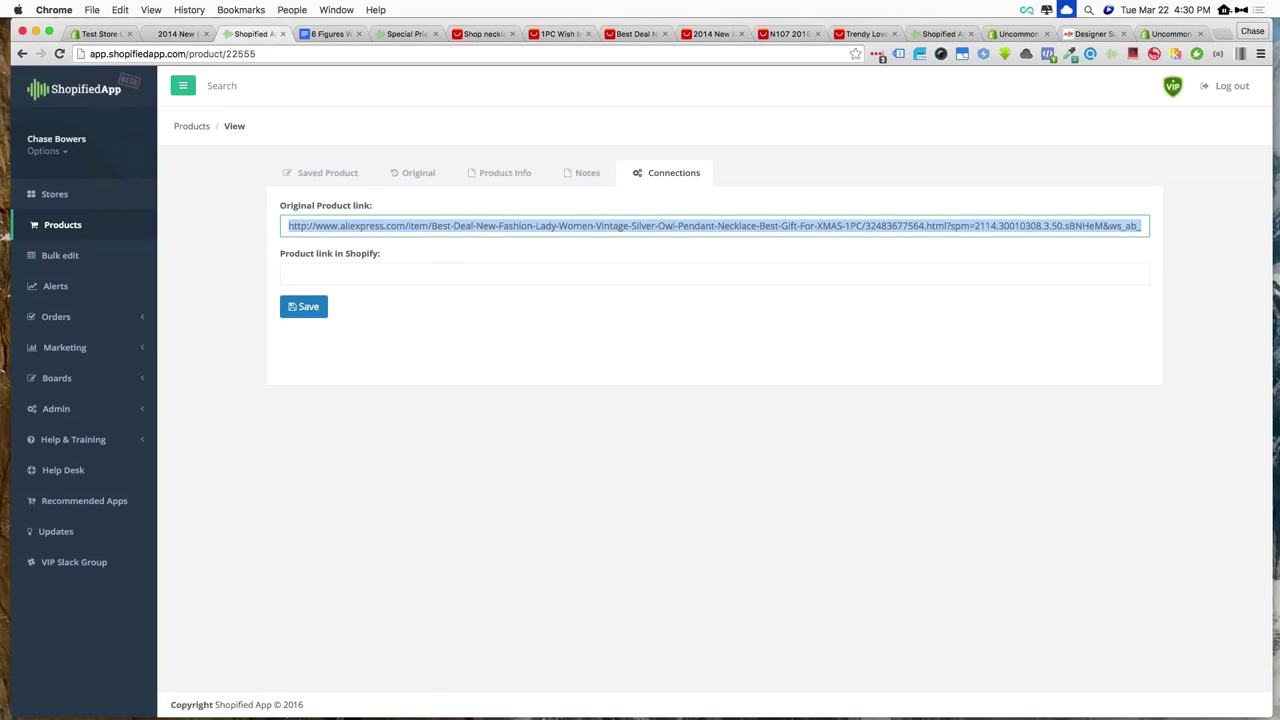
pyautogui.click(343, 176)
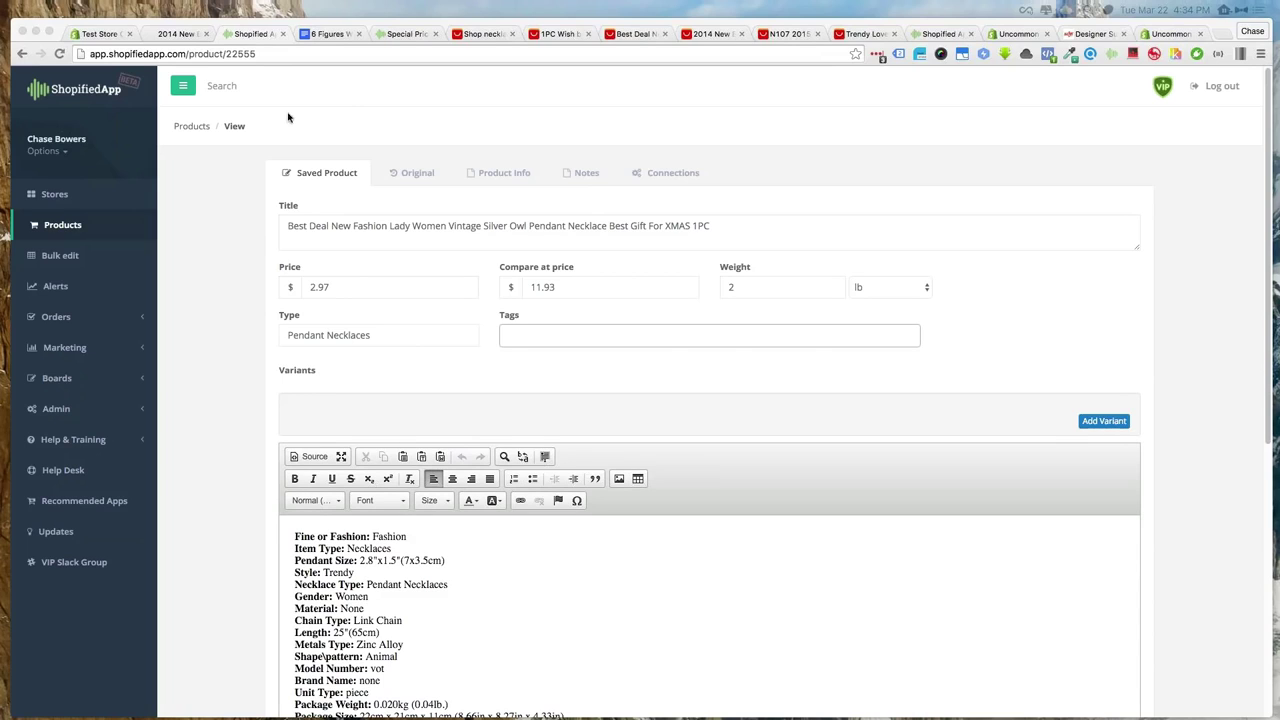
# Return to Shopified App's full Products list showing the owl necklace at $2.97
pyautogui.click(344, 96)
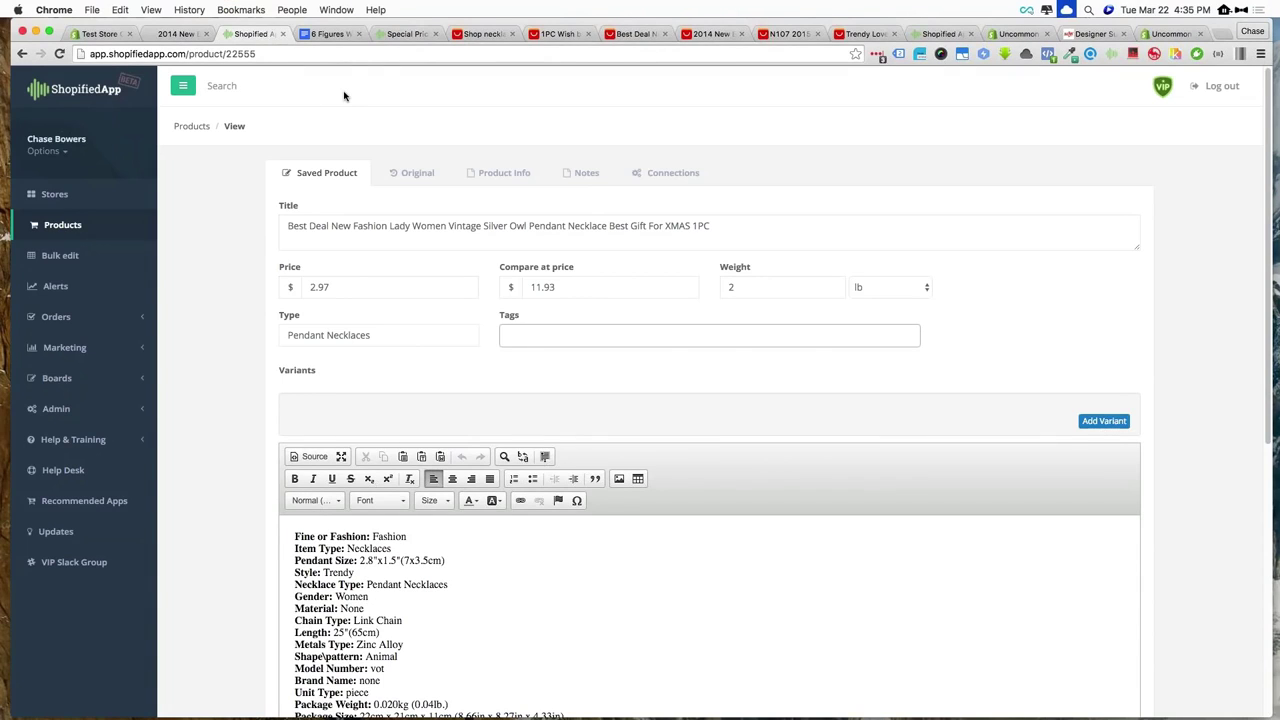
pyautogui.click(83, 228)
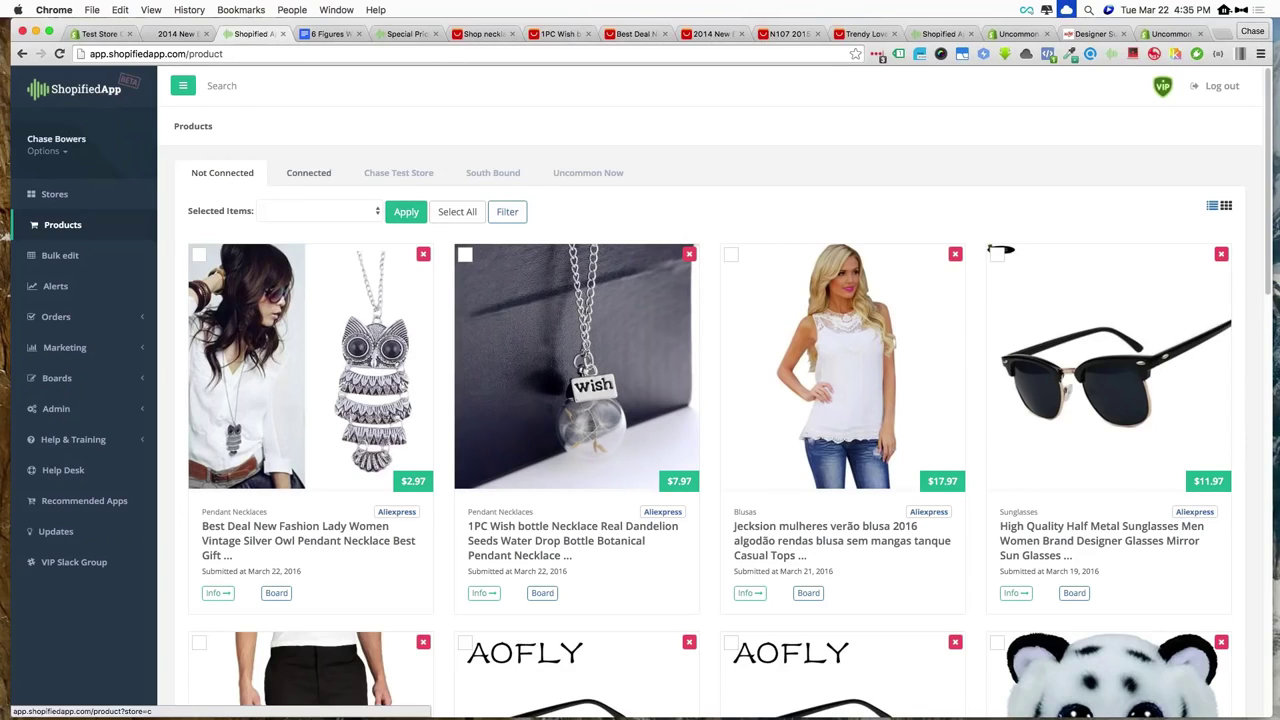
# Bring up the Bohemian choker's storefront page and select its URL in the address bar
pyautogui.click(100, 34)
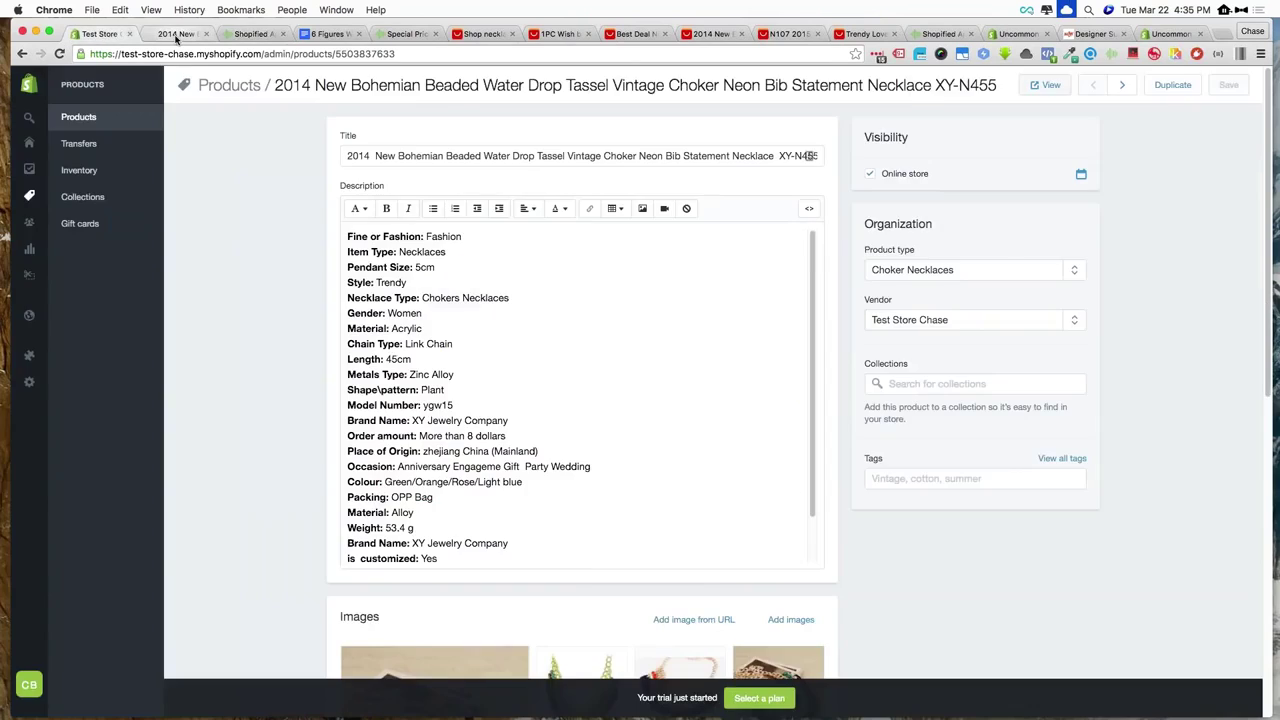
pyautogui.click(176, 34)
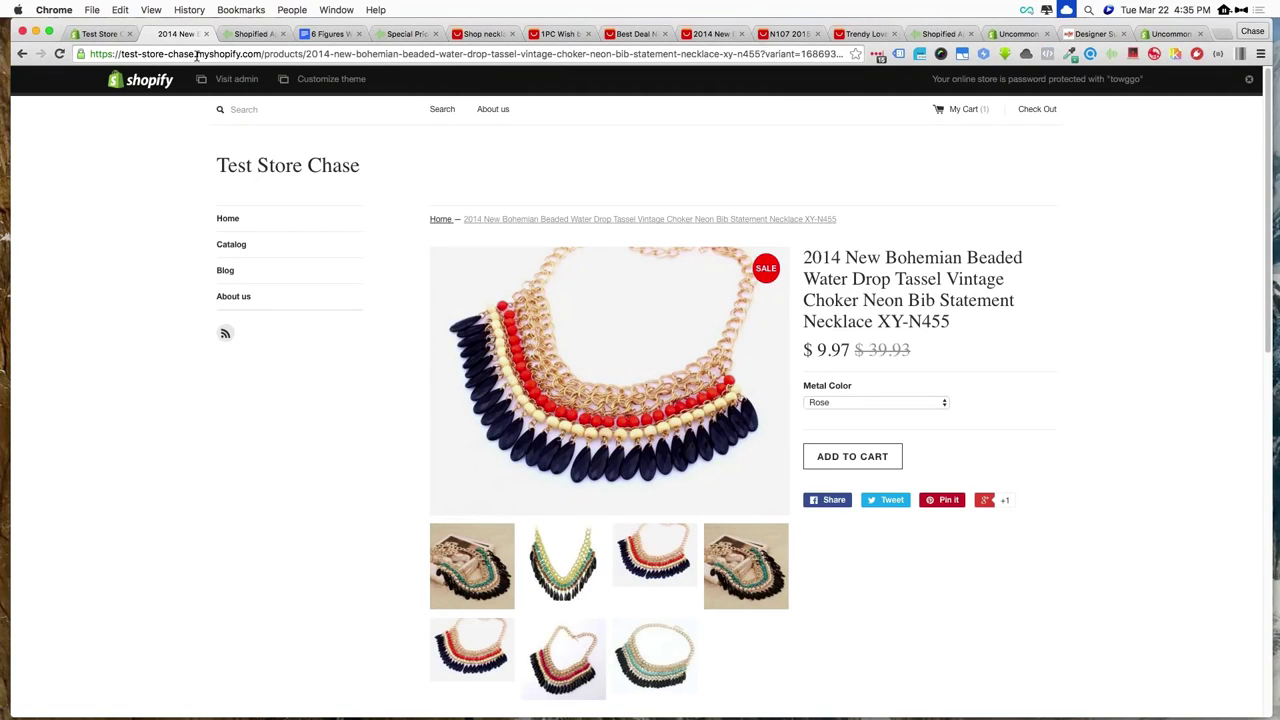
pyautogui.click(262, 56)
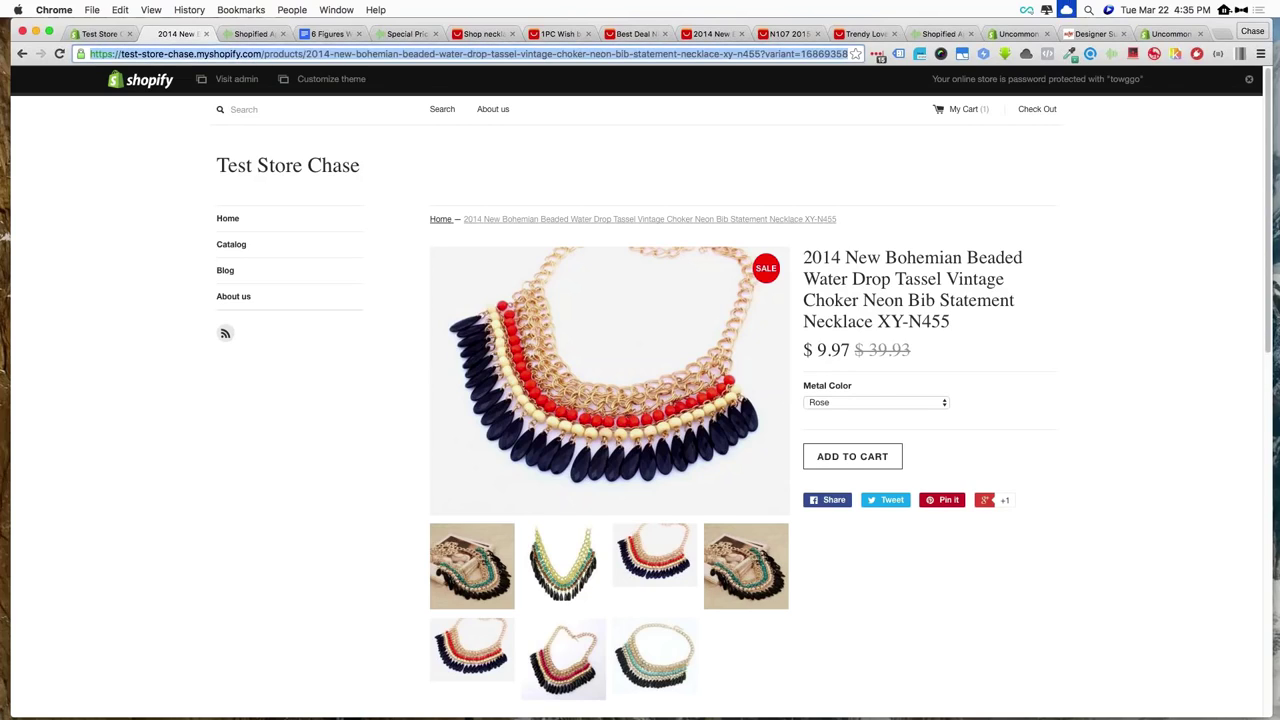
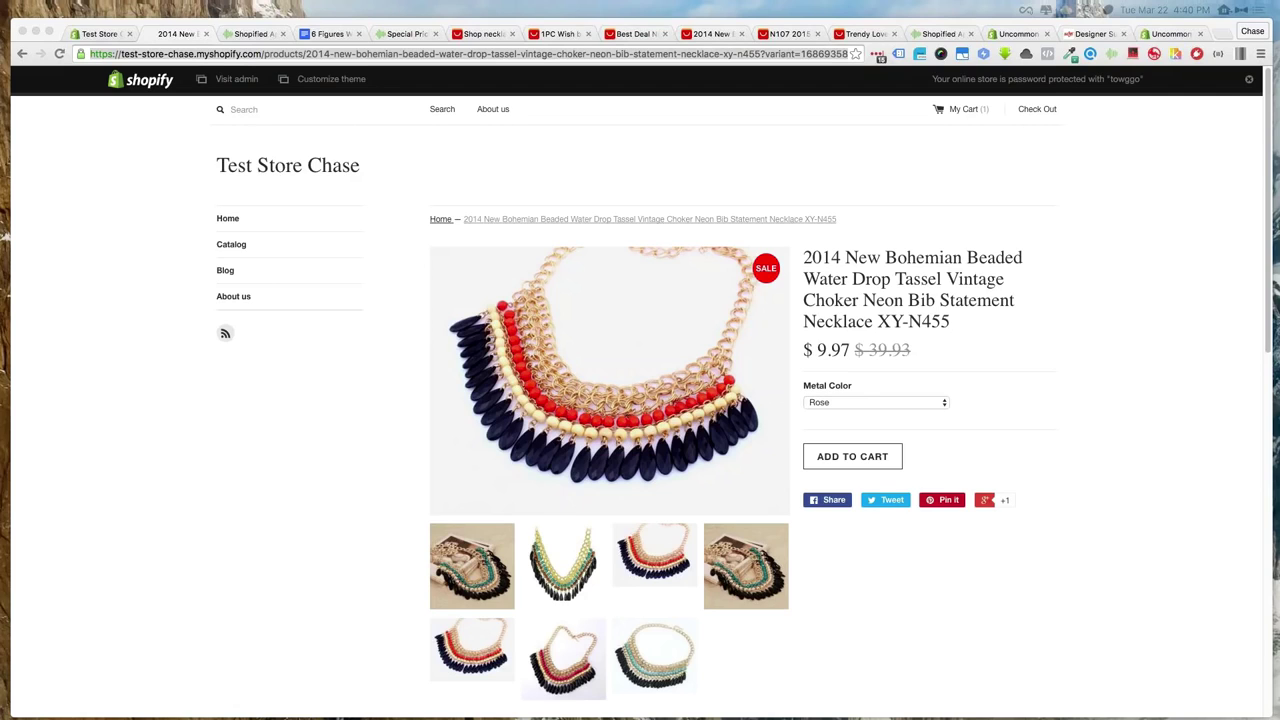
pyautogui.press('super+l')
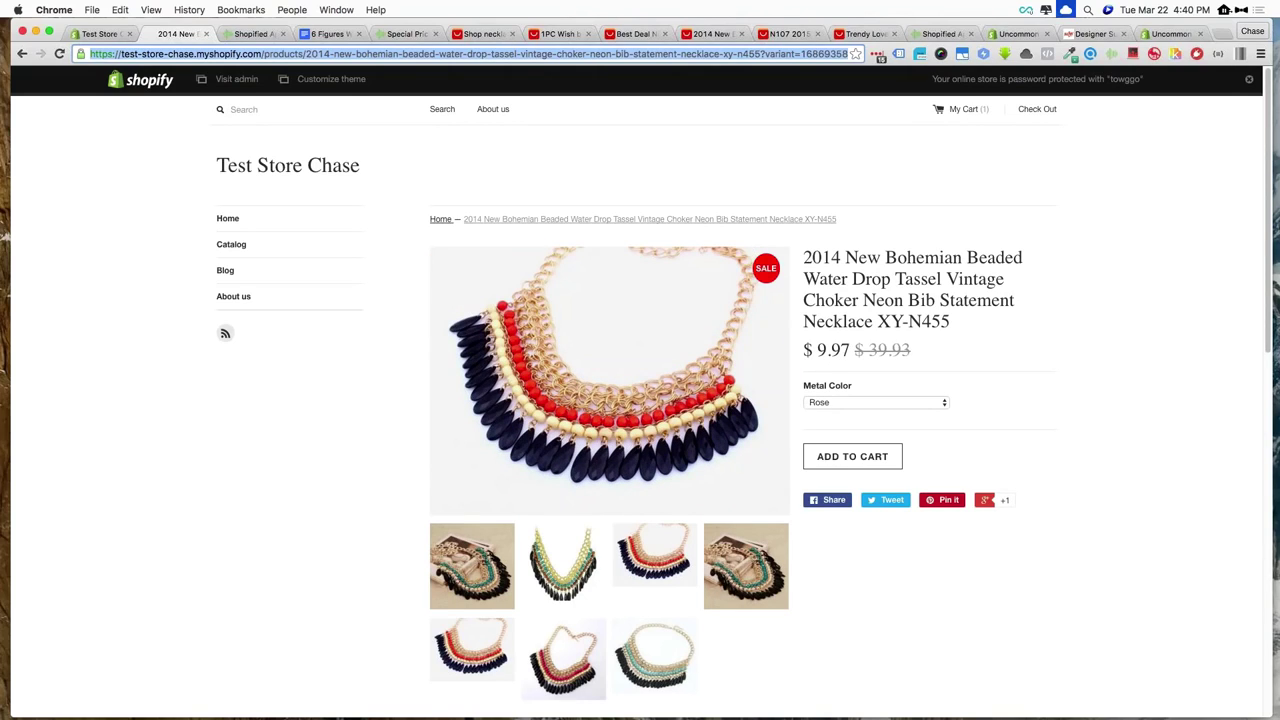
pyautogui.press('super+Tab')
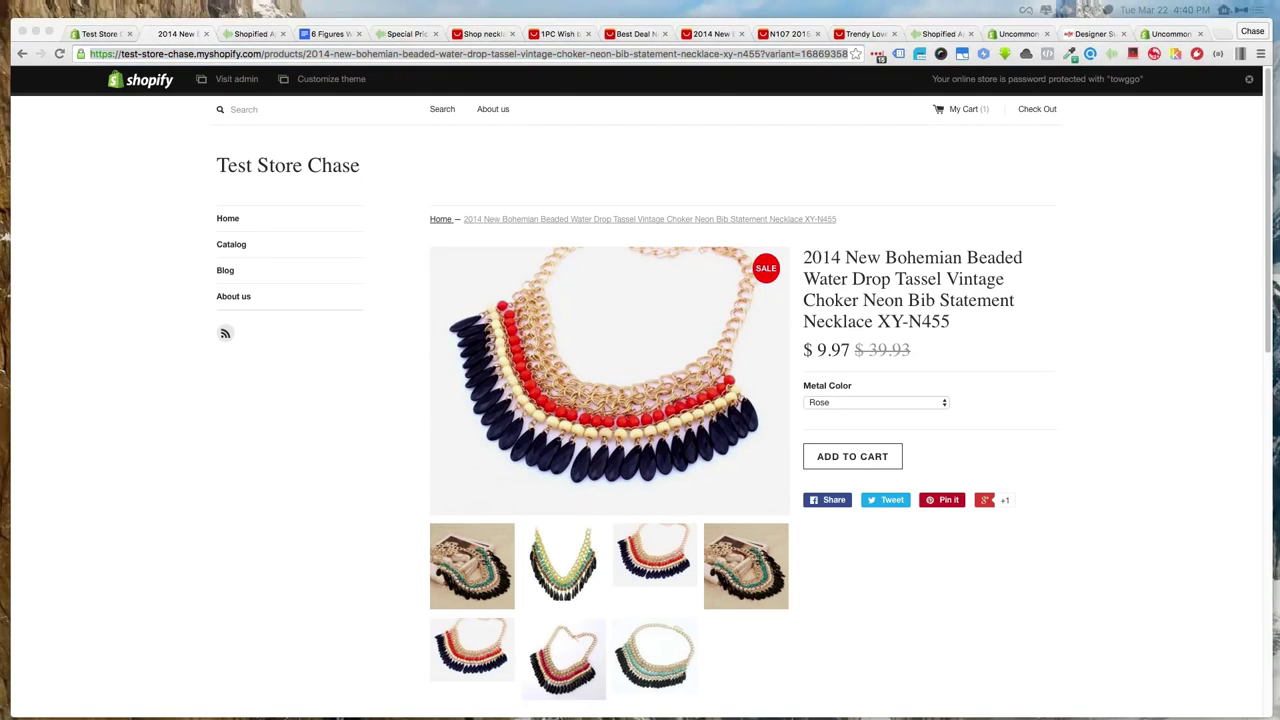